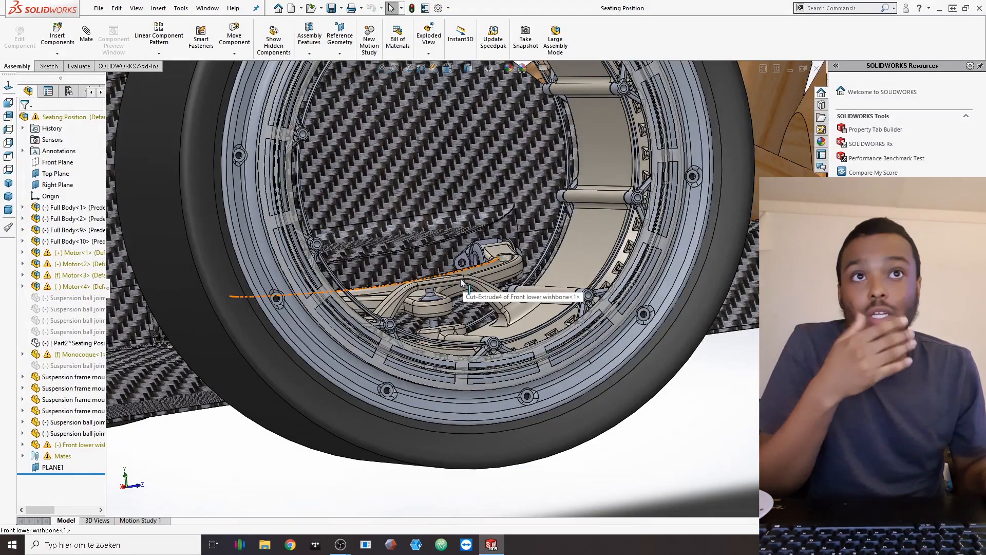
# Step: Examine the ball joint that connects the front lower wishbone to the stator inside the wheel
pyautogui.scroll(-5, 464, 351)
pyautogui.scroll(-6, 457, 268)
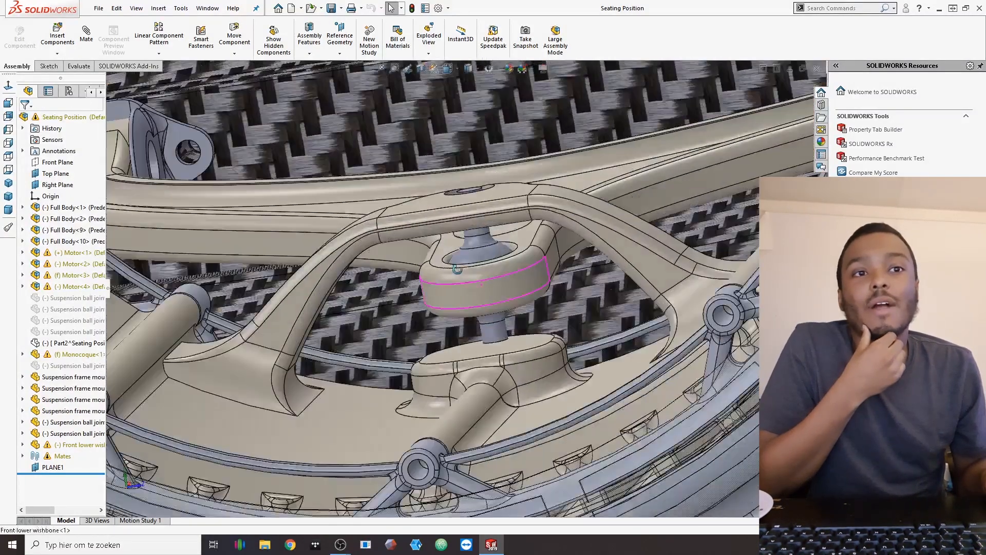
pyautogui.moveTo(457, 268); pyautogui.dragTo(623, 279, button='middle')
pyautogui.scroll(3, 406, 280)
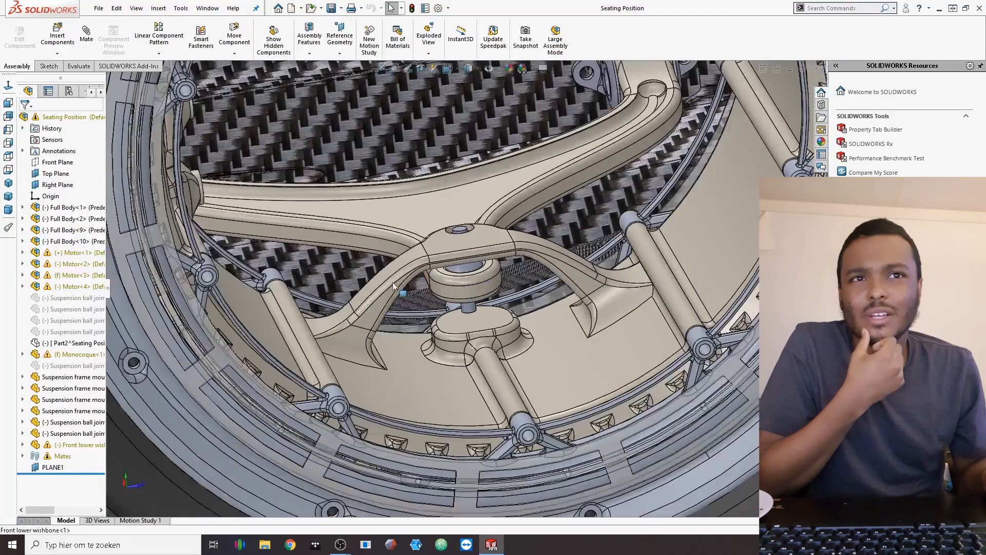
pyautogui.scroll(4, 466, 303)
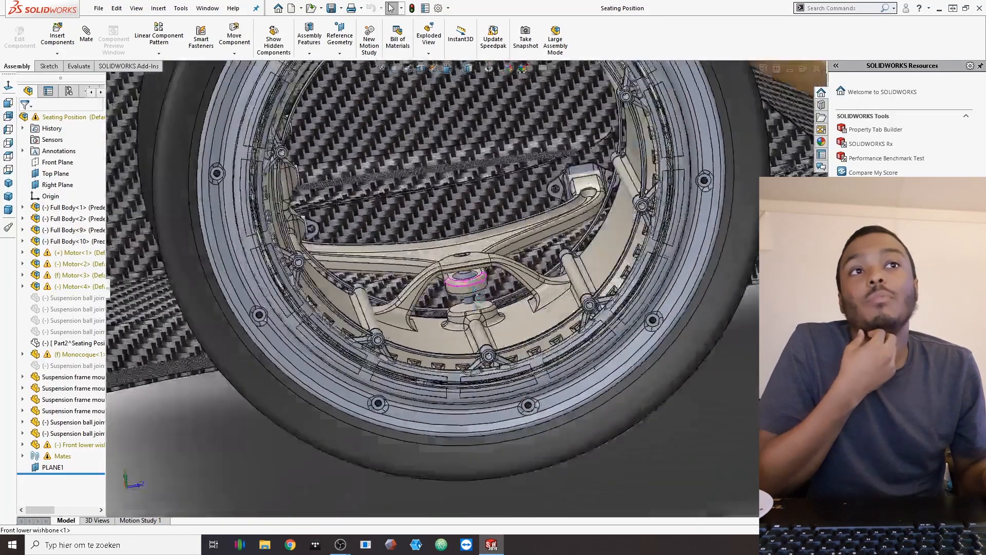
pyautogui.moveTo(476, 297); pyautogui.dragTo(462, 276, button='middle')
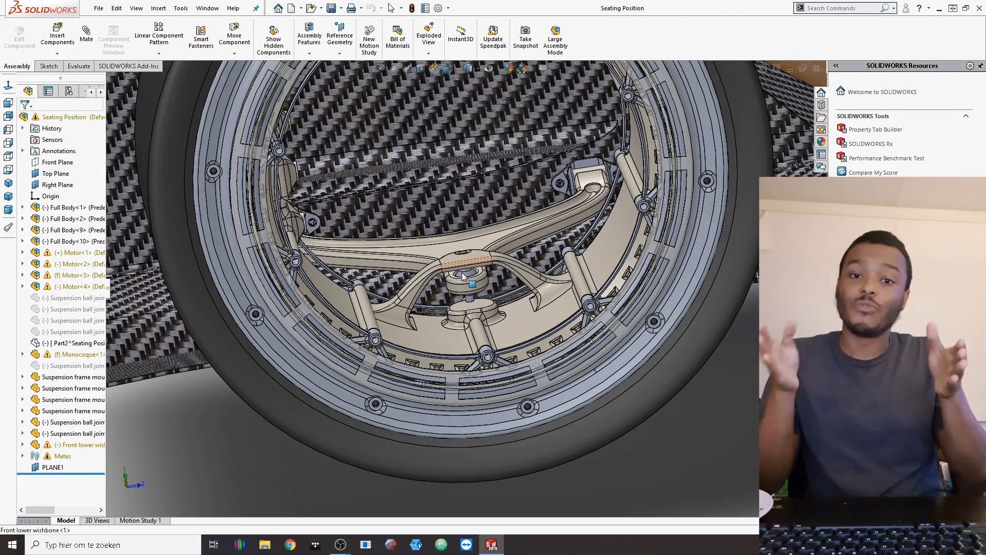
pyautogui.scroll(-2, 462, 276)
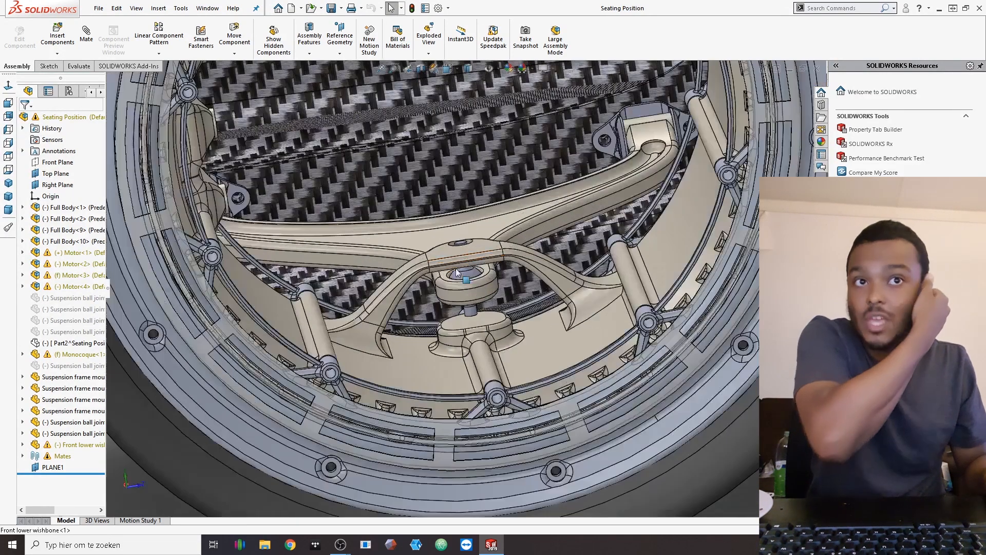
# Step: Examine the suspension frame mounts that attach the front lower wishbone to the monocoque
pyautogui.scroll(2, 459, 276)
pyautogui.moveTo(528, 182); pyautogui.dragTo(629, 186, button='middle')
pyautogui.scroll(-4, 403, 213)
pyautogui.scroll(-2, 403, 213)
pyautogui.moveTo(398, 220); pyautogui.dragTo(563, 158, button='middle')
pyautogui.scroll(-3, 509, 245)
pyautogui.moveTo(507, 184); pyautogui.dragTo(516, 191, button='middle')
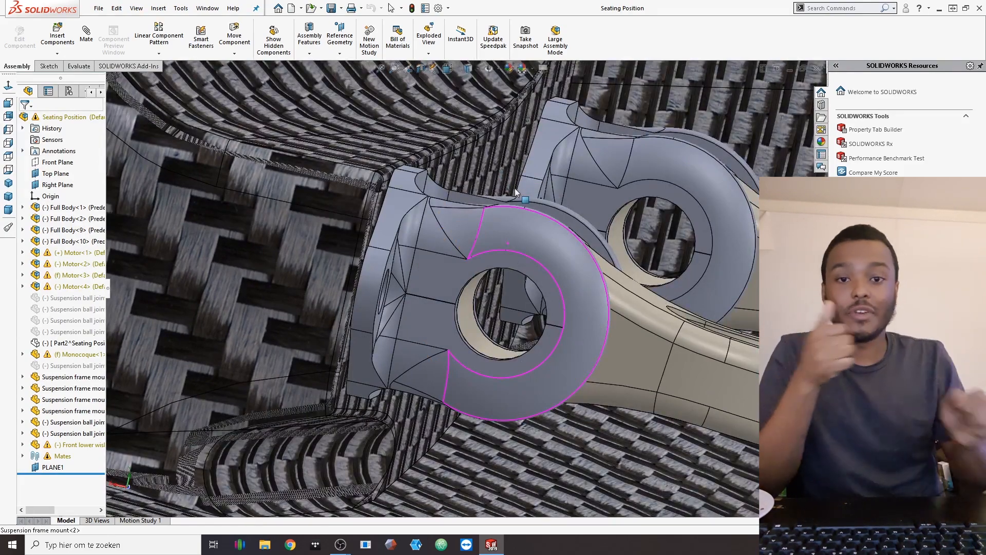
# Step: Open the suspension ball joint at the outer end of the front lower wishbone as a separate part
pyautogui.scroll(6, 515, 193)
pyautogui.moveTo(454, 240); pyautogui.dragTo(430, 321, button='middle')
pyautogui.scroll(-8, 429, 321)
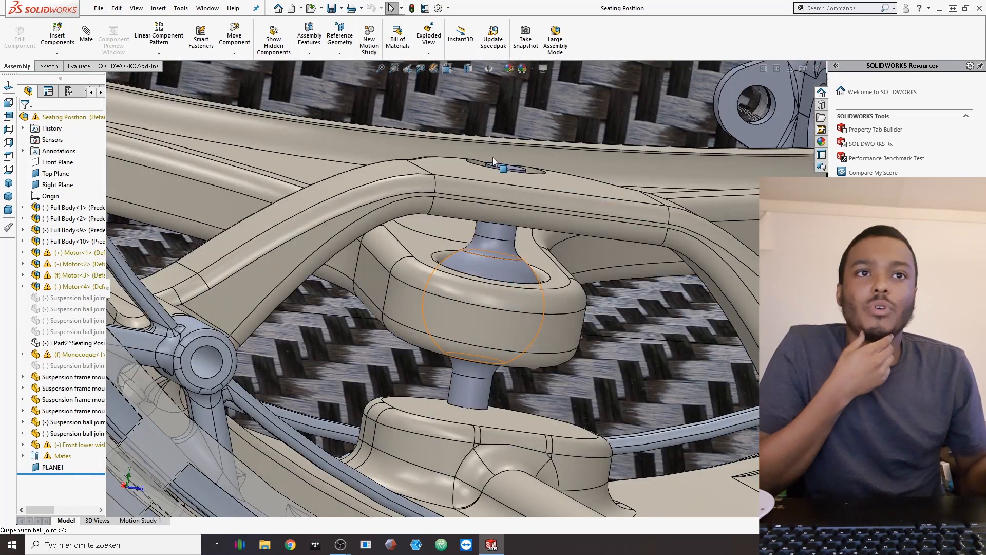
pyautogui.click(484, 267)
pyautogui.rightClick(488, 200)
pyautogui.click(495, 134)
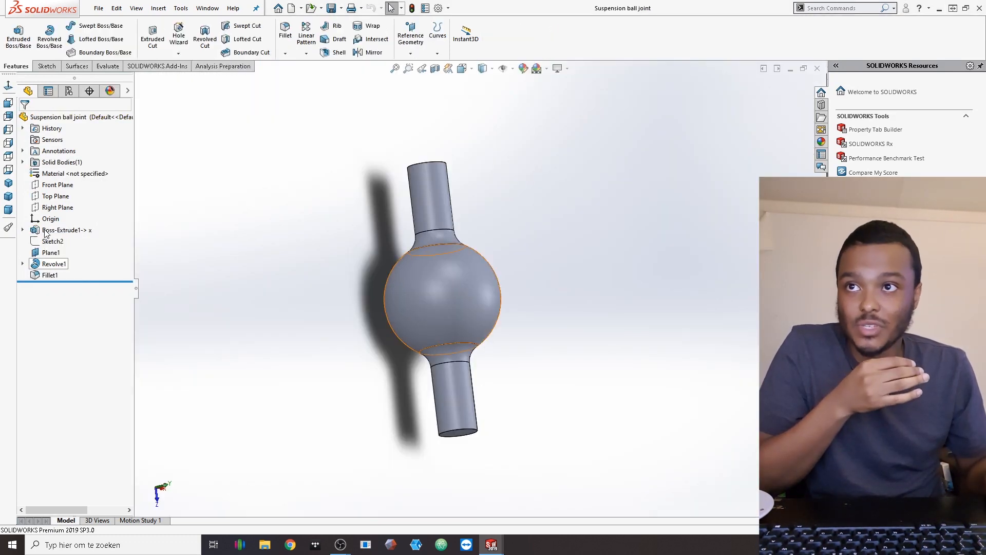
# Step: Inspect the ball joint's extruded shaft feature and the sketch it is built from
pyautogui.click(23, 231)
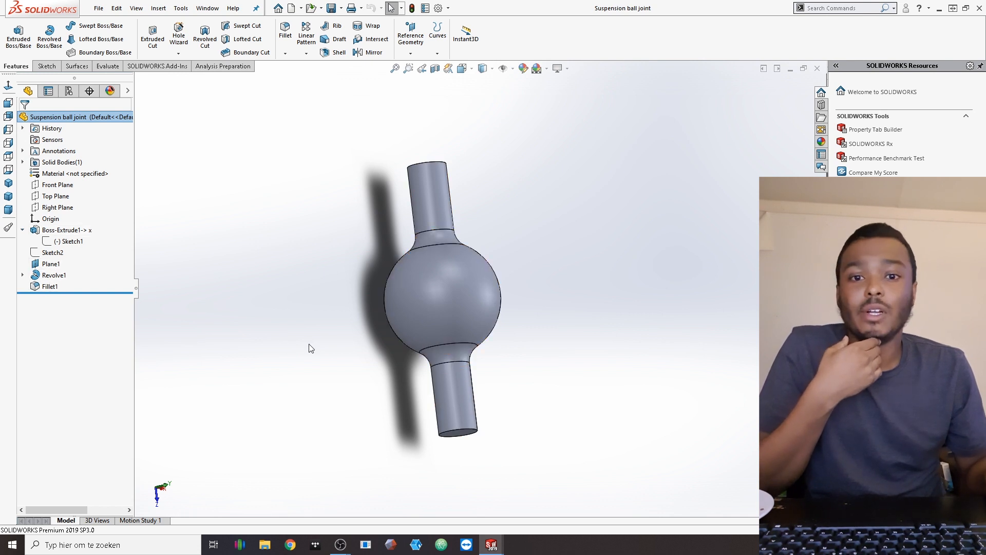
pyautogui.moveTo(297, 340)
pyautogui.mouseDown(button='middle')
pyautogui.moveTo(308, 351)
pyautogui.moveTo(312, 341)
pyautogui.mouseUp(button='middle')
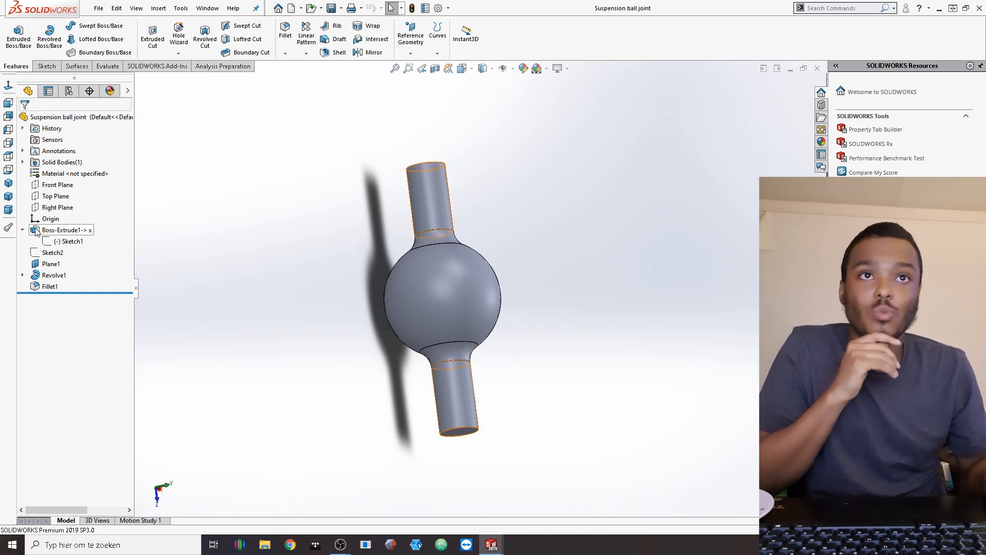
pyautogui.click(36, 230)
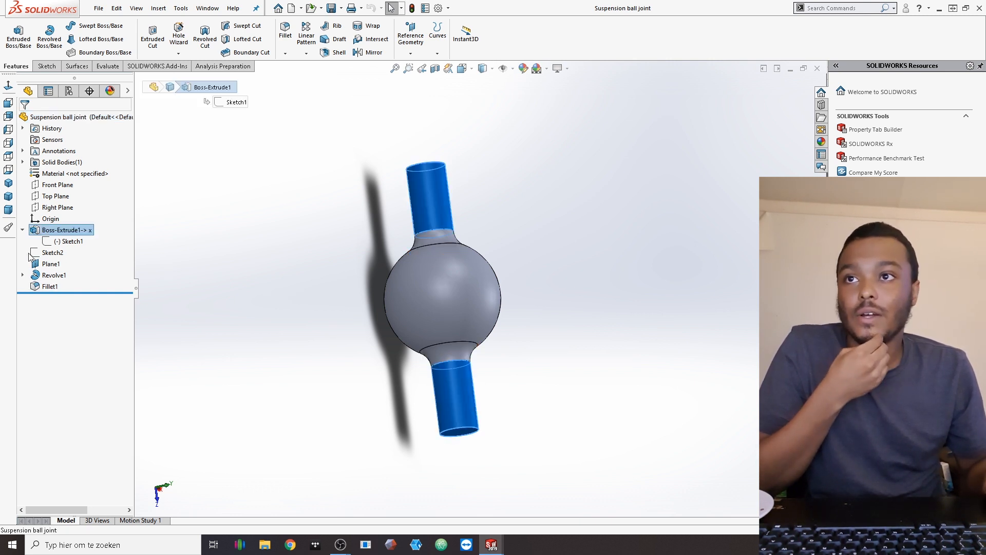
pyautogui.click(23, 230)
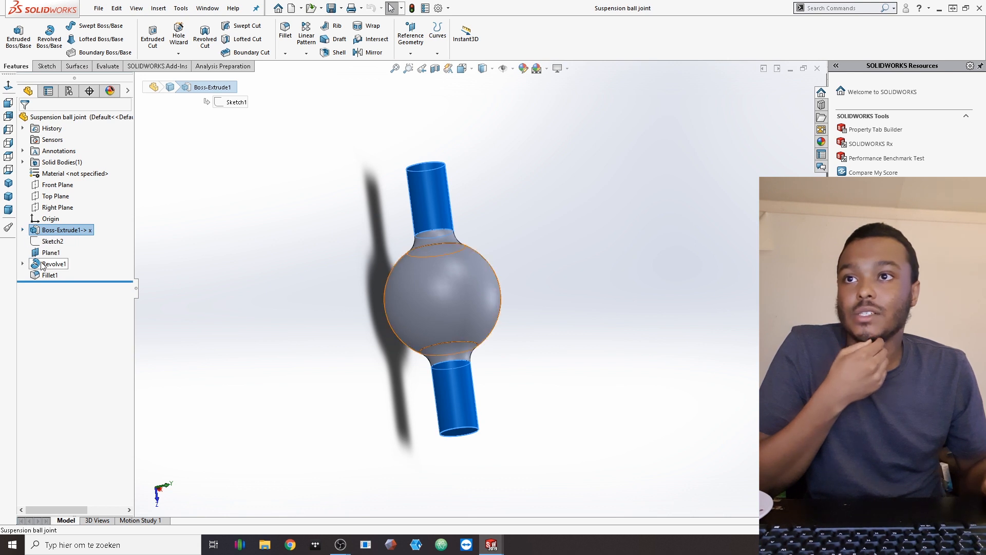
# Step: Inspect the ball joint's Revolve1 feature and Sketch3, the profile that forms the ball
pyautogui.click(22, 263)
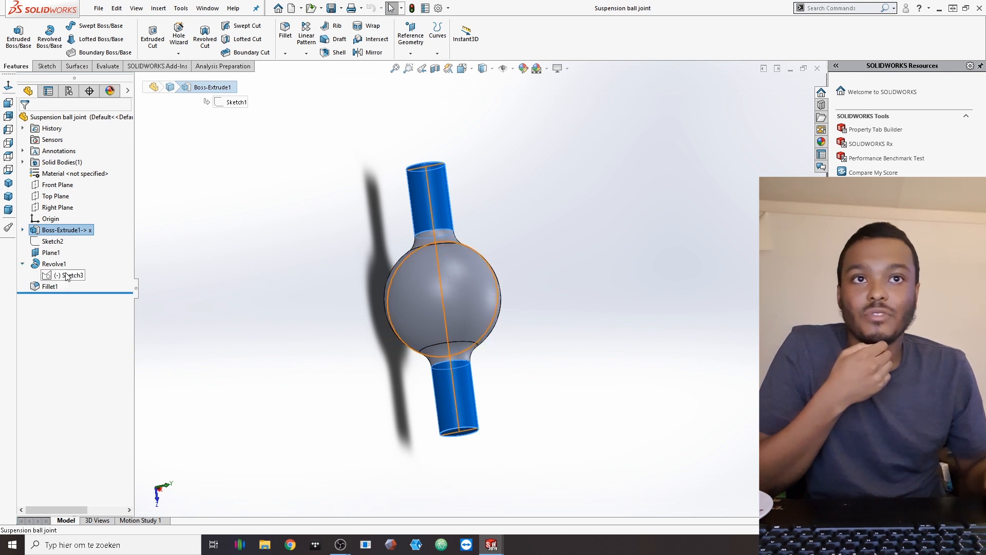
pyautogui.click(66, 276)
pyautogui.moveTo(469, 329); pyautogui.dragTo(461, 252, button='middle')
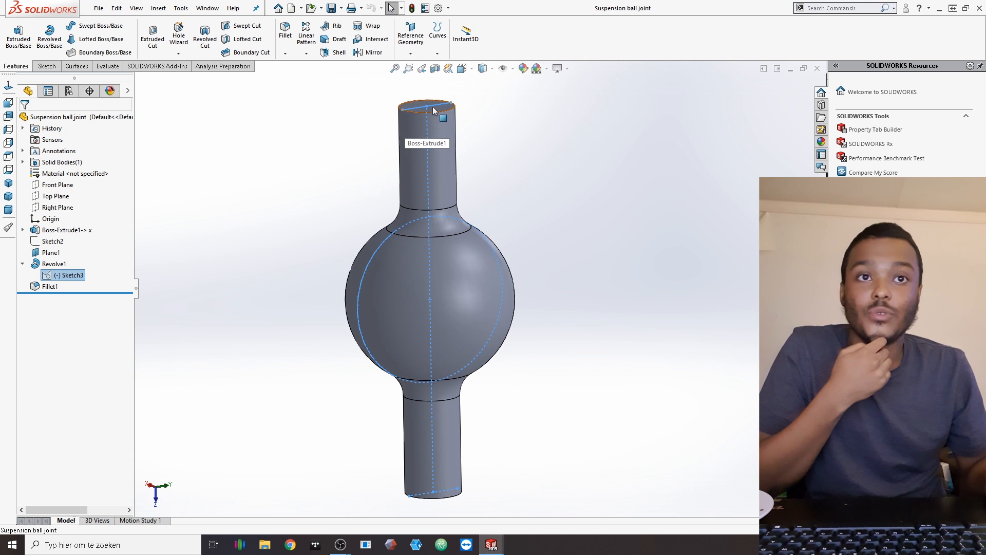
pyautogui.click(329, 249)
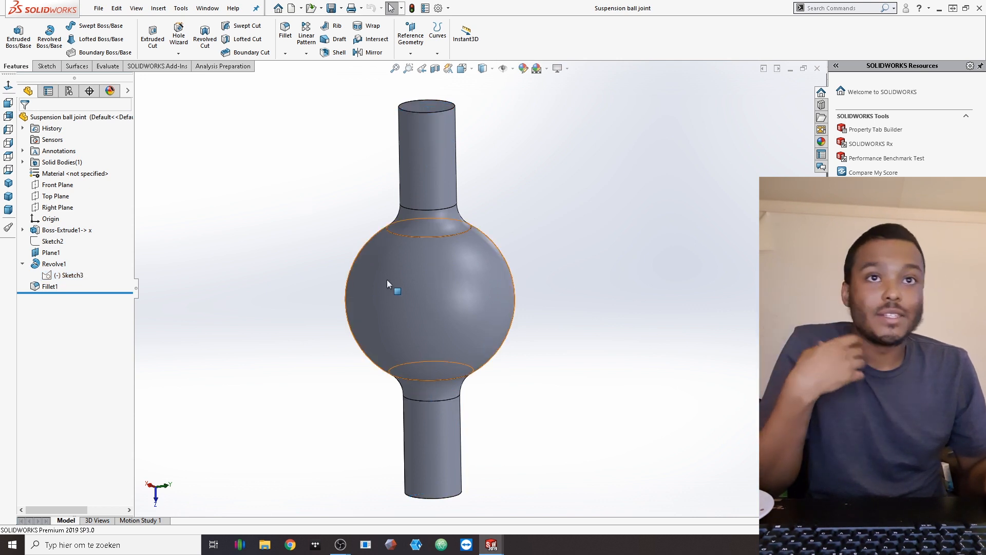
pyautogui.click(399, 230)
pyautogui.click(260, 267)
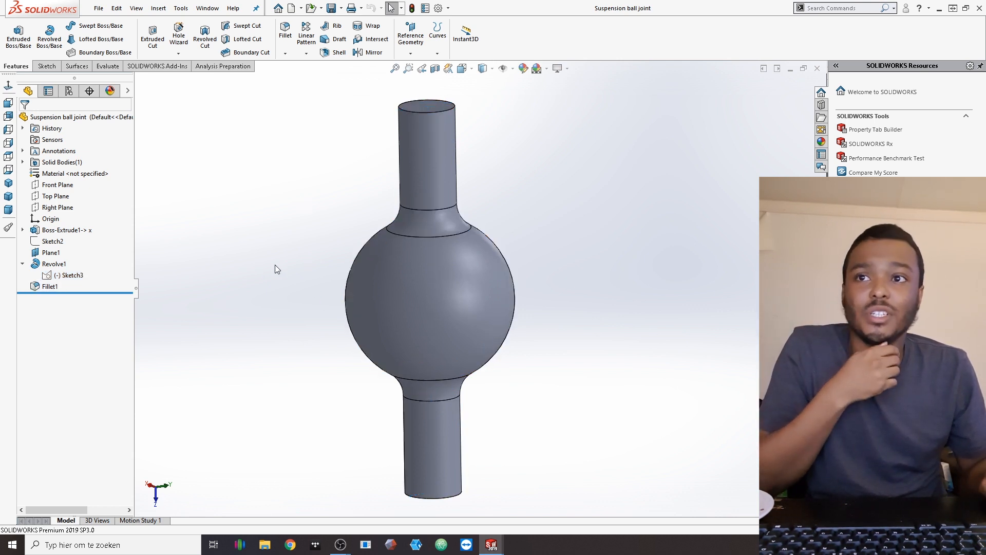
pyautogui.click(49, 264)
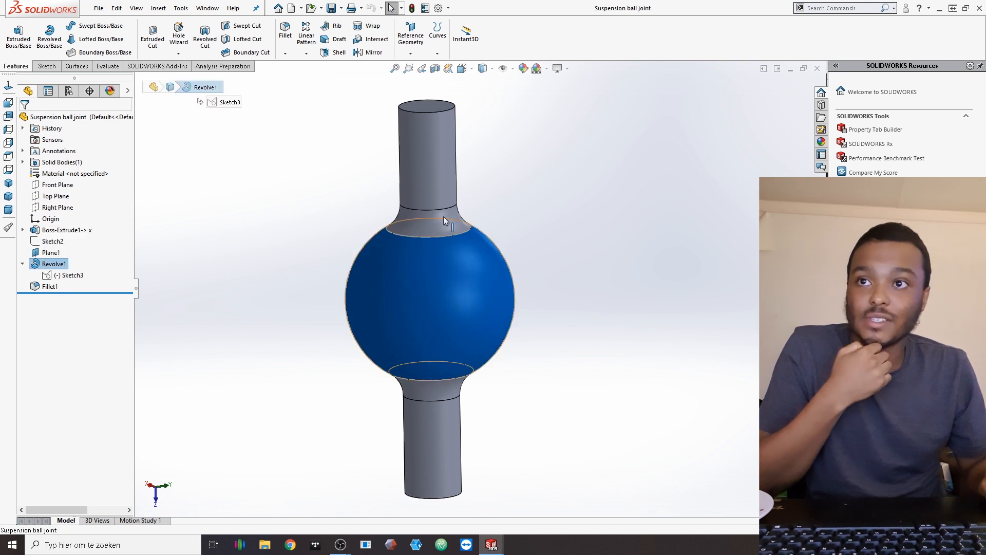
pyautogui.click(68, 274)
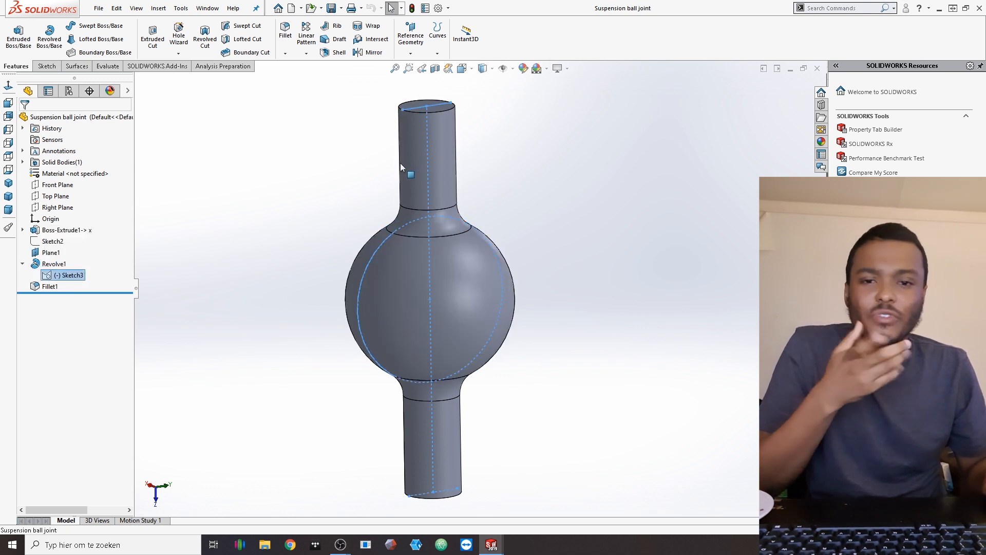
pyautogui.click(322, 304)
# Step: View the ball joint from several sides, then minimise the part and maximise the Seating Position assembly
pyautogui.scroll(3, 705, 185)
pyautogui.moveTo(708, 180); pyautogui.dragTo(589, 226, button='middle')
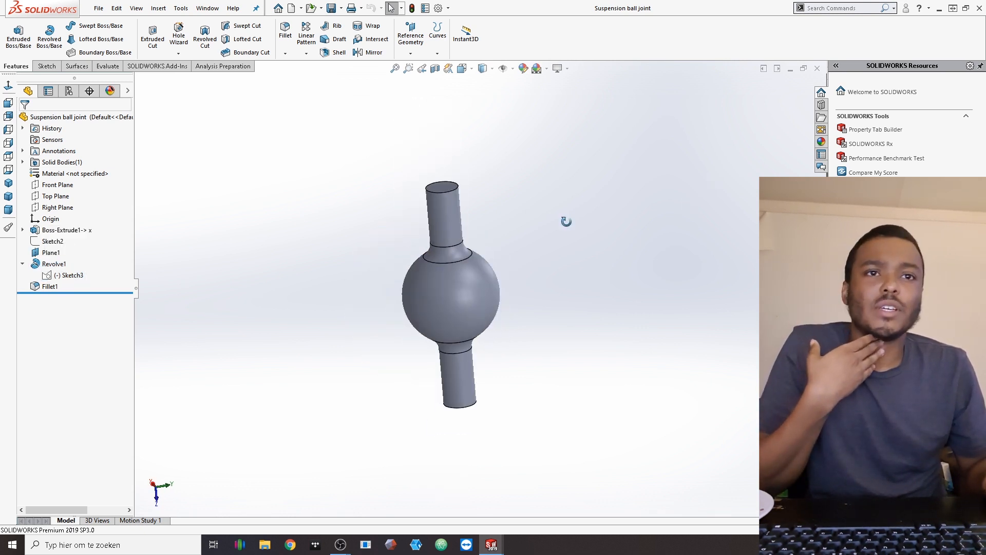
pyautogui.moveTo(472, 251); pyautogui.dragTo(551, 252, button='middle')
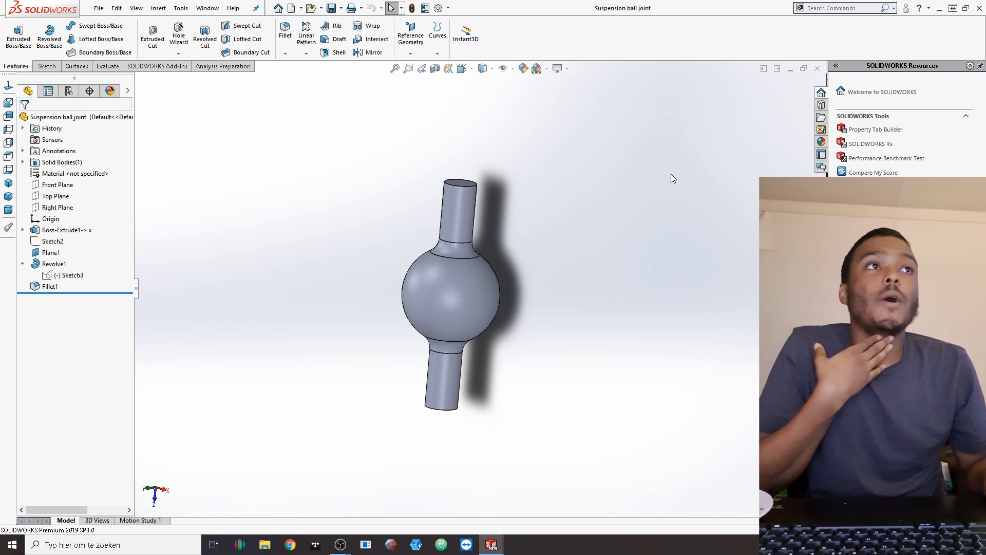
pyautogui.click(790, 69)
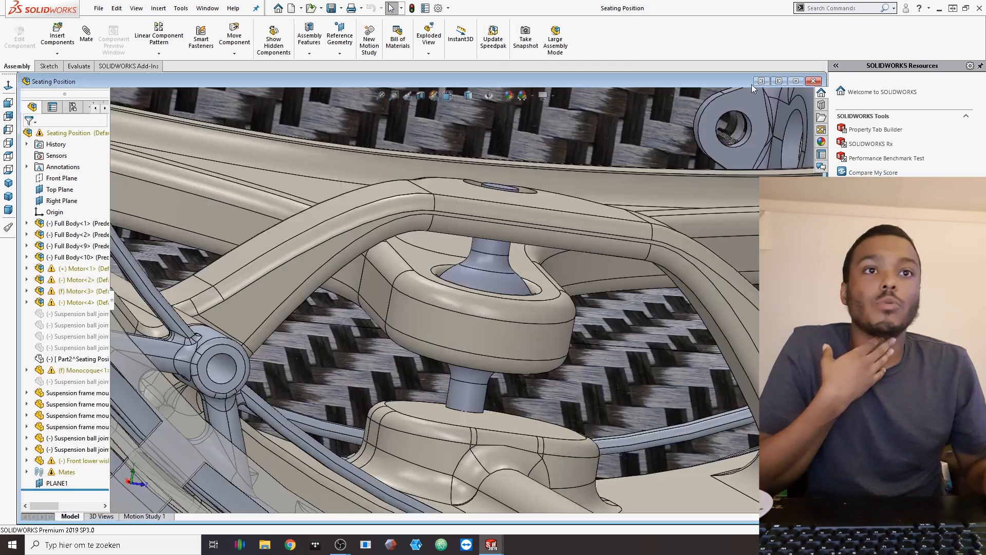
pyautogui.click(796, 80)
# Step: Select the wishbone's outer ball joint and examine where it sits relative to the monocoque and front wheel
pyautogui.click(501, 267)
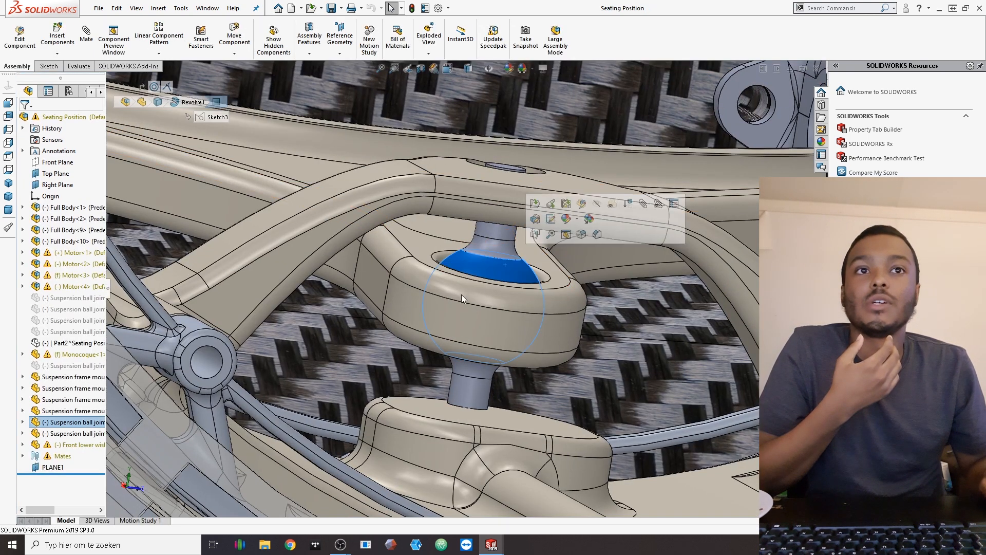
pyautogui.scroll(5, 476, 286)
pyautogui.moveTo(476, 286); pyautogui.dragTo(590, 256, button='middle')
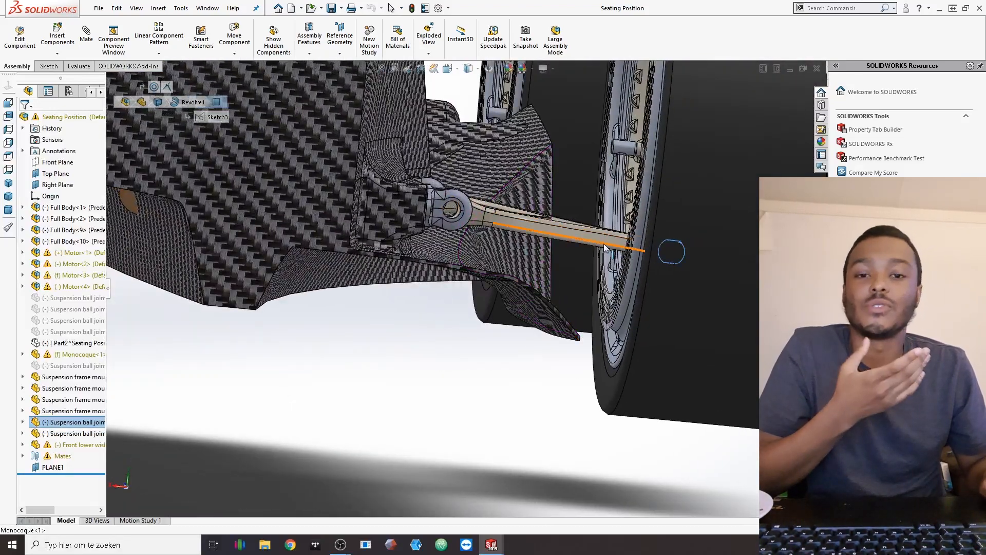
pyautogui.scroll(5, 604, 246)
pyautogui.moveTo(611, 210); pyautogui.dragTo(542, 237, button='middle')
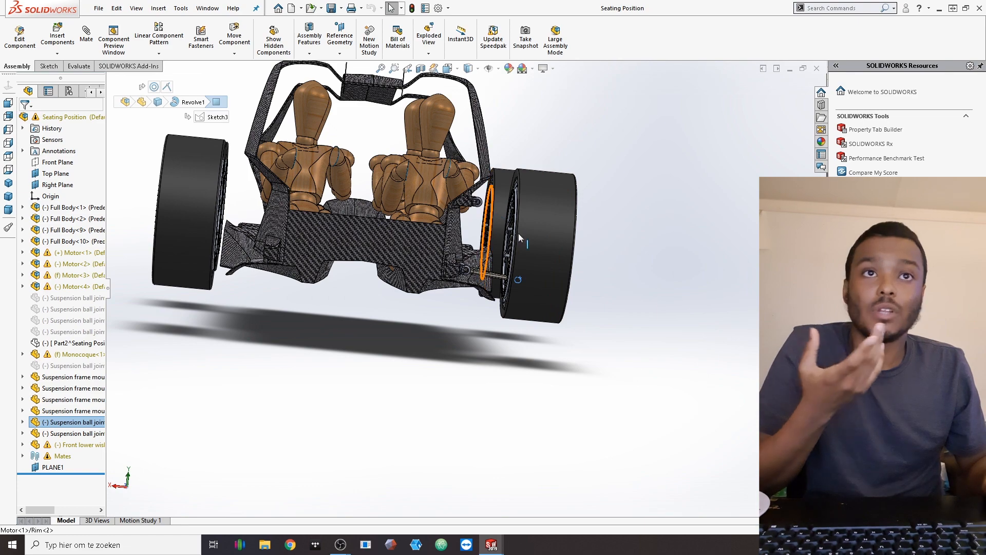
pyautogui.scroll(-3, 516, 233)
pyautogui.scroll(5, 496, 233)
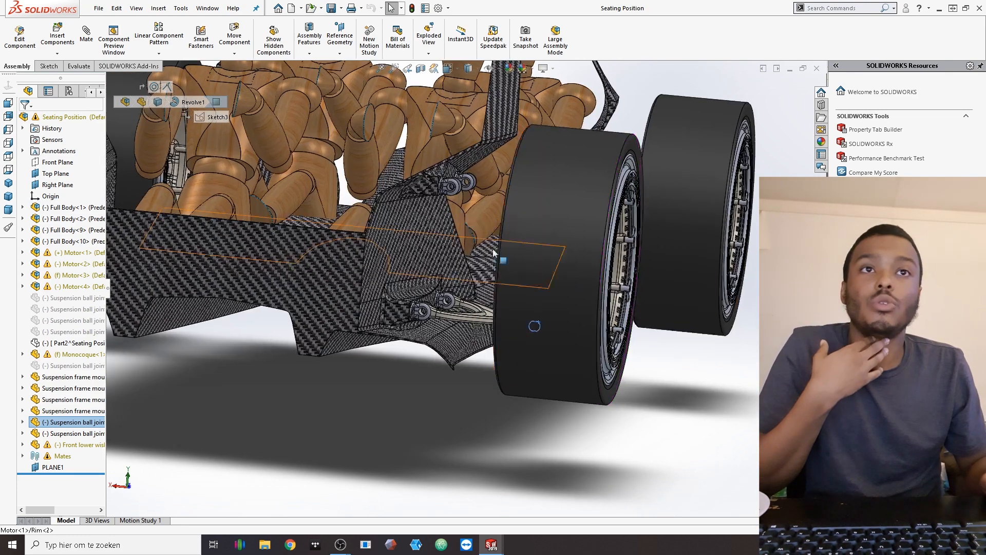
# Step: Examine the front lower wishbone between the monocoque and the wheel from above and from the front
pyautogui.scroll(-5, 509, 269)
pyautogui.moveTo(535, 291); pyautogui.dragTo(539, 379, button='middle')
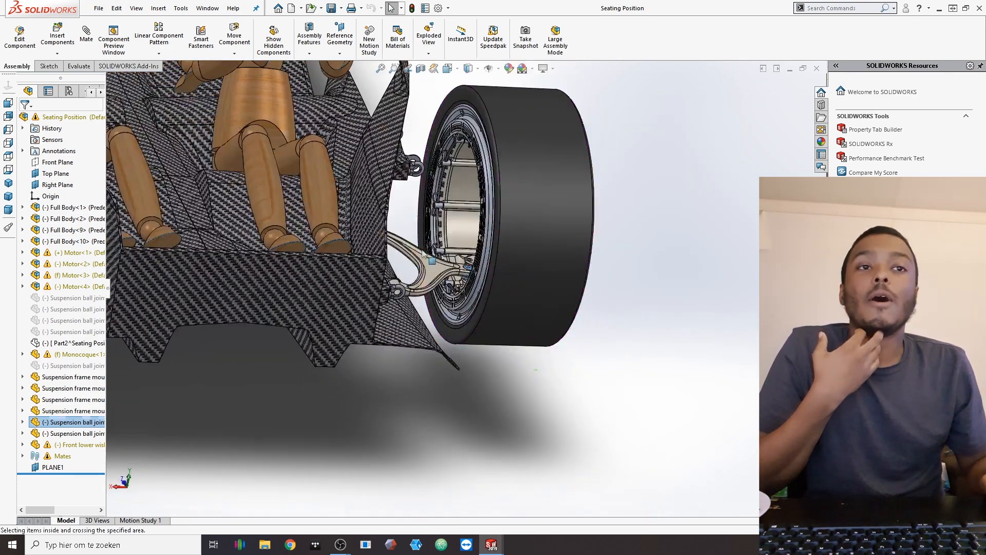
pyautogui.scroll(-5, 453, 312)
pyautogui.scroll(3, 454, 312)
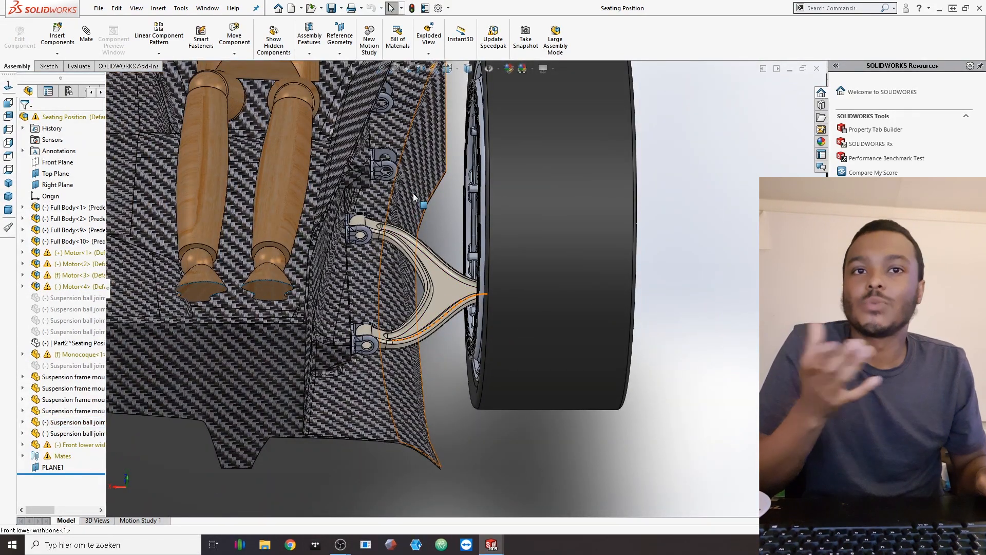
pyautogui.scroll(2, 438, 178)
pyautogui.scroll(-3, 447, 288)
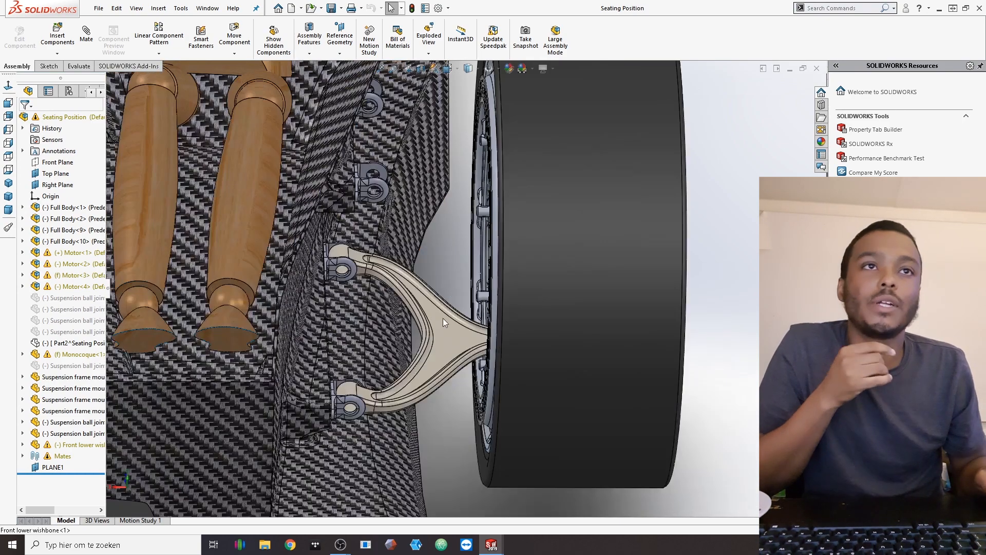
pyautogui.moveTo(443, 318); pyautogui.dragTo(548, 208, button='middle')
pyautogui.scroll(-2, 587, 174)
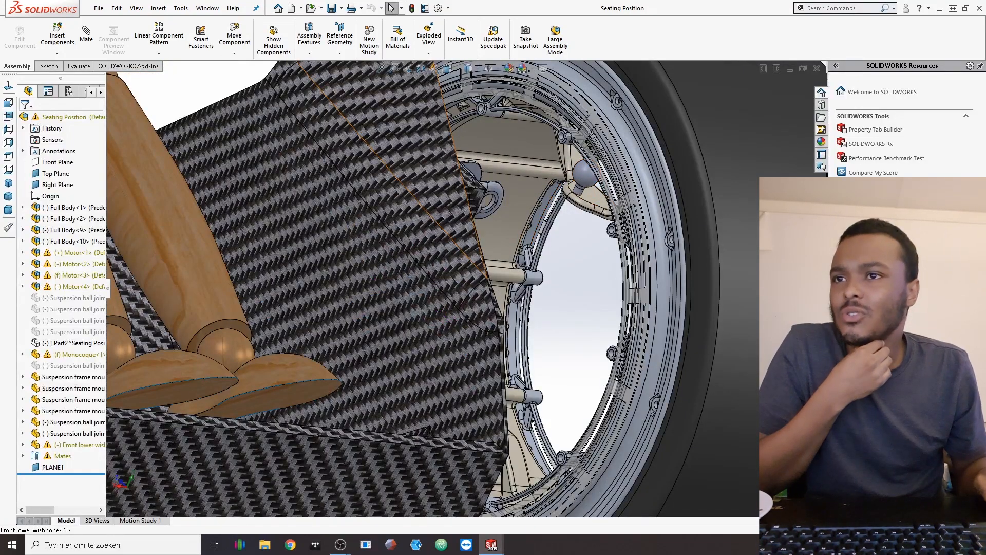
# Step: Suppress all components of Motor<4> except the stator, from the copper coil through Rim<2>
pyautogui.click(23, 286)
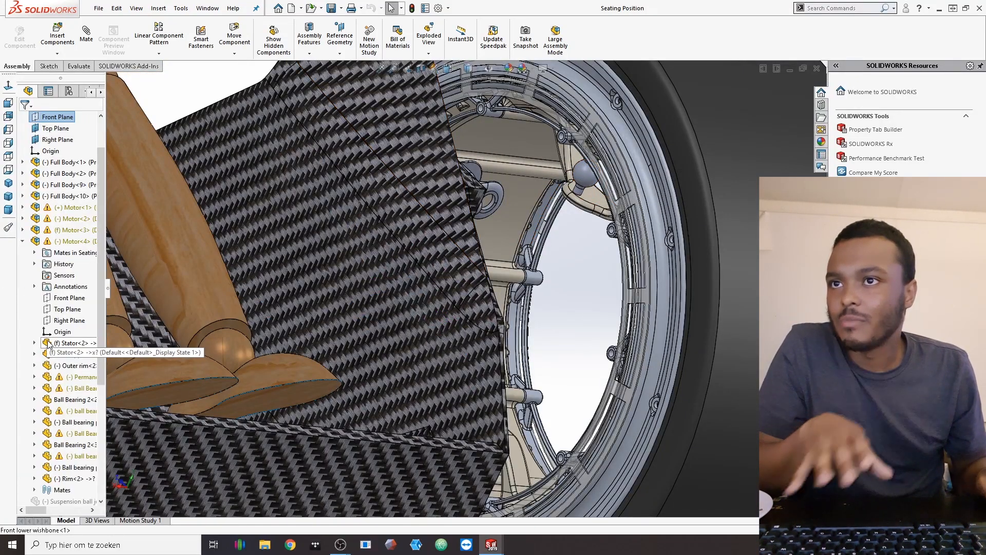
pyautogui.scroll(-3, 45, 339)
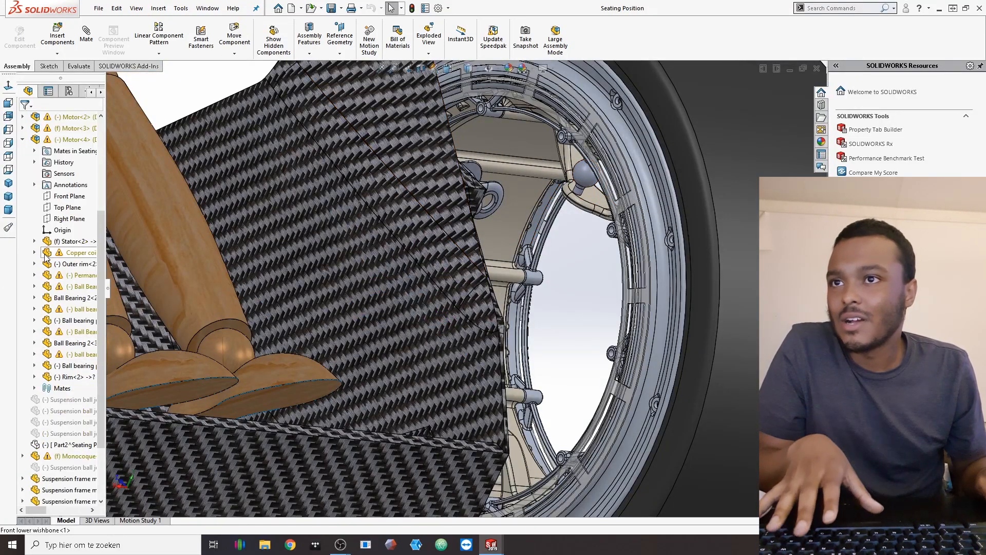
pyautogui.keyDown('shift'); pyautogui.click(76, 377); pyautogui.keyUp('shift')
pyautogui.rightClick(75, 376)
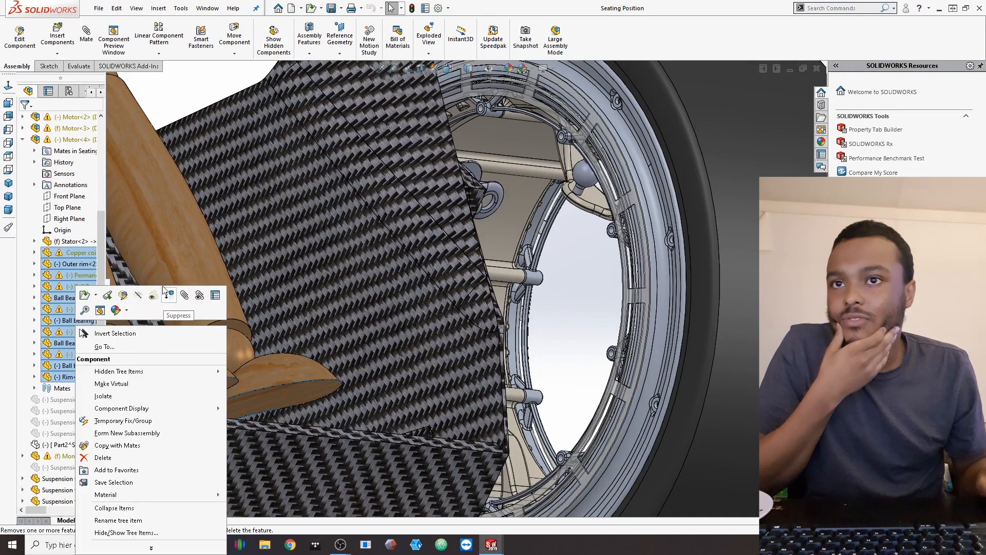
pyautogui.click(170, 296)
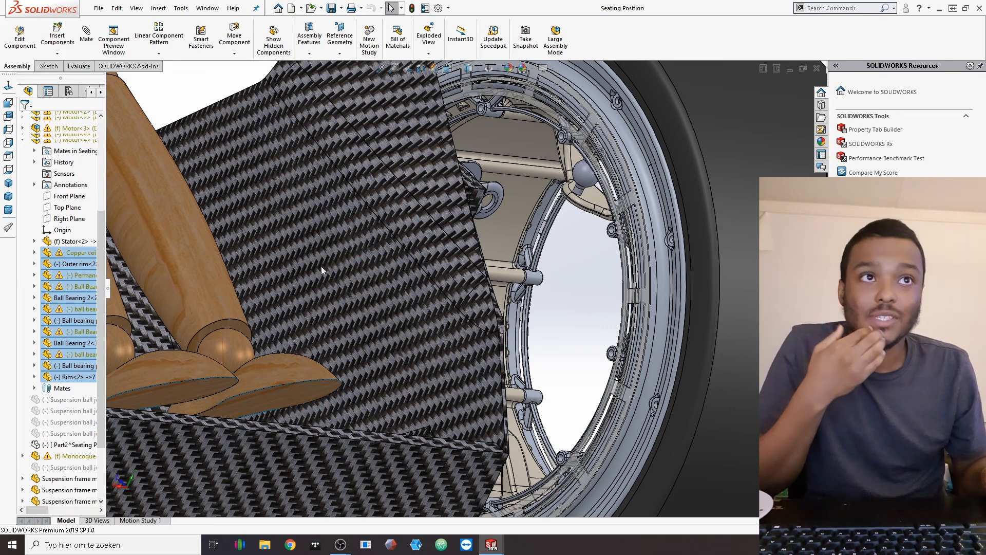
# Step: Suppress the four Full Body manikins, Full Body<1>, <2>, <9> and <10>, in the assembly
pyautogui.scroll(6, 597, 176)
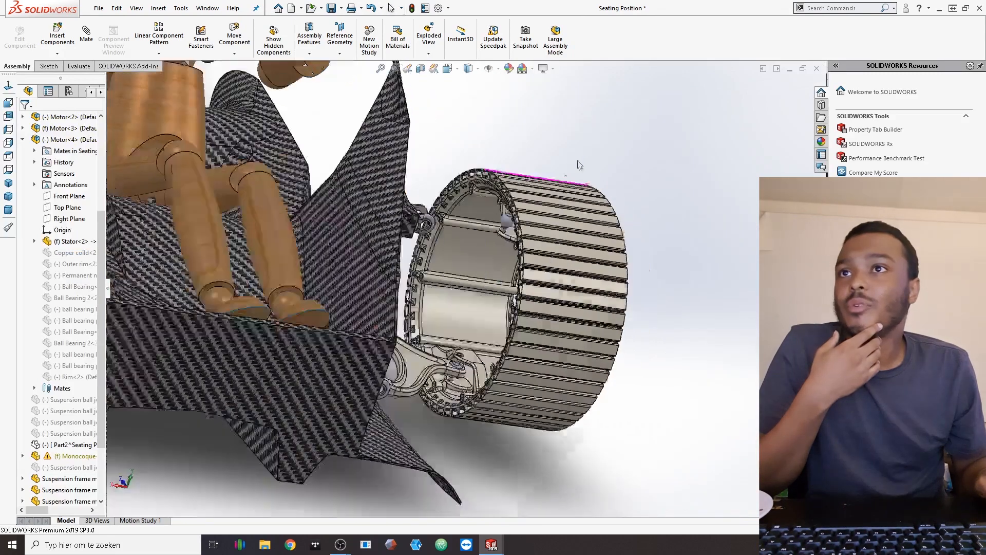
pyautogui.scroll(5, 38, 267)
pyautogui.moveTo(20, 205); pyautogui.dragTo(76, 273)
pyautogui.moveTo(86, 234); pyautogui.dragTo(83, 240)
pyautogui.rightClick(70, 228)
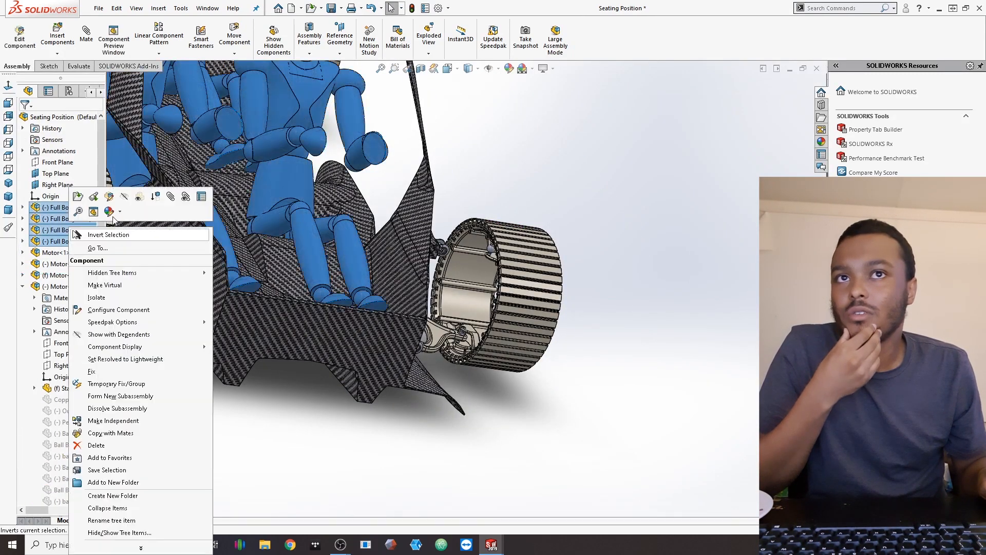
pyautogui.click(153, 198)
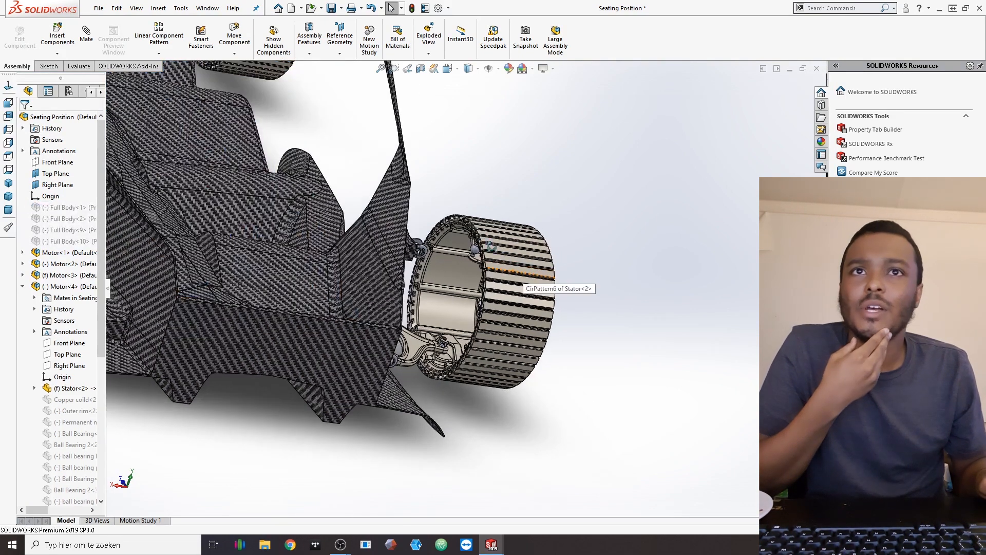
# Step: Collapse Motor<4> in the component tree and suppress Motor<2>, Motor<3> and Motor<4>, keeping only Motor<1>
pyautogui.press('f')
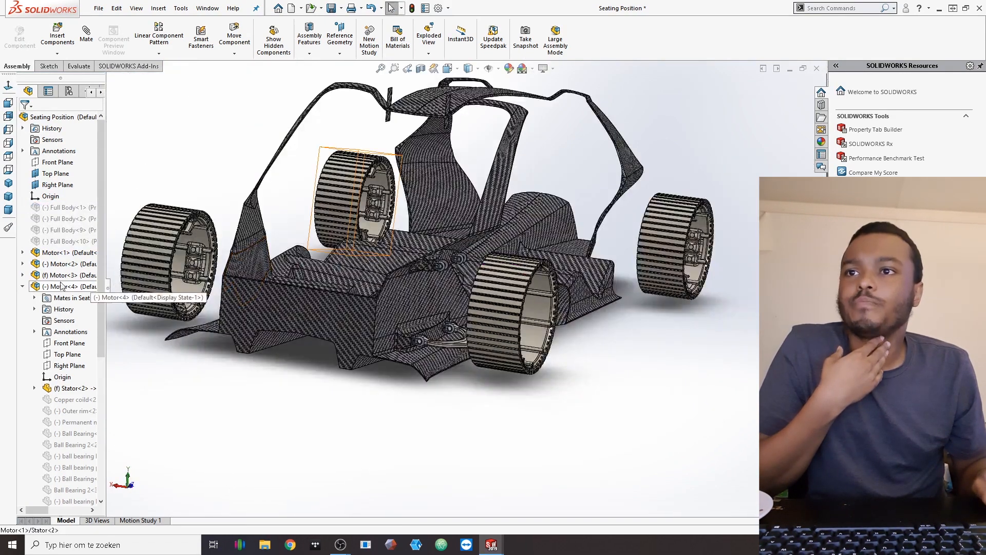
pyautogui.click(22, 286)
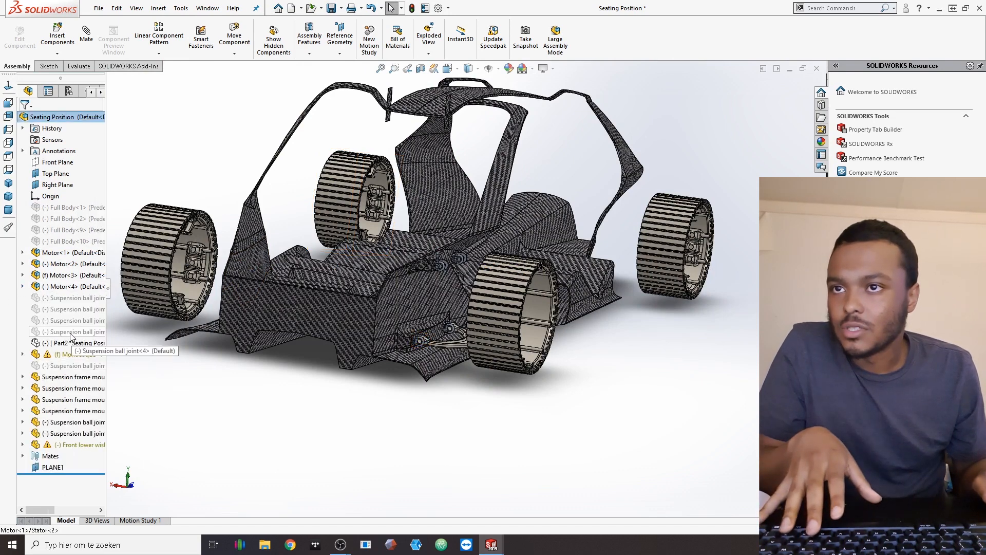
pyautogui.click(61, 265)
pyautogui.keyDown('ctrl'); pyautogui.click(60, 276); pyautogui.keyUp('ctrl')
pyautogui.keyDown('ctrl'); pyautogui.click(59, 290); pyautogui.keyUp('ctrl')
pyautogui.rightClick(58, 290)
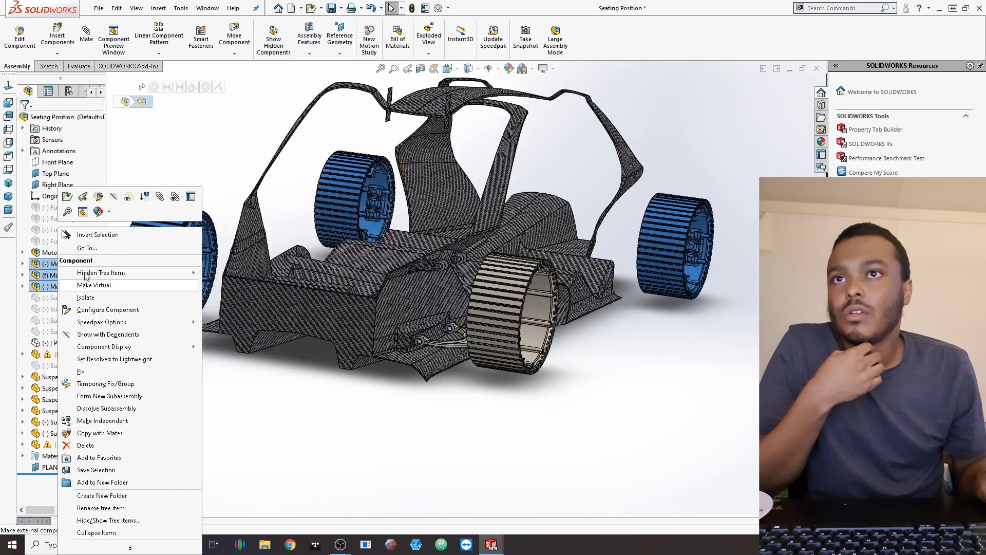
pyautogui.click(146, 198)
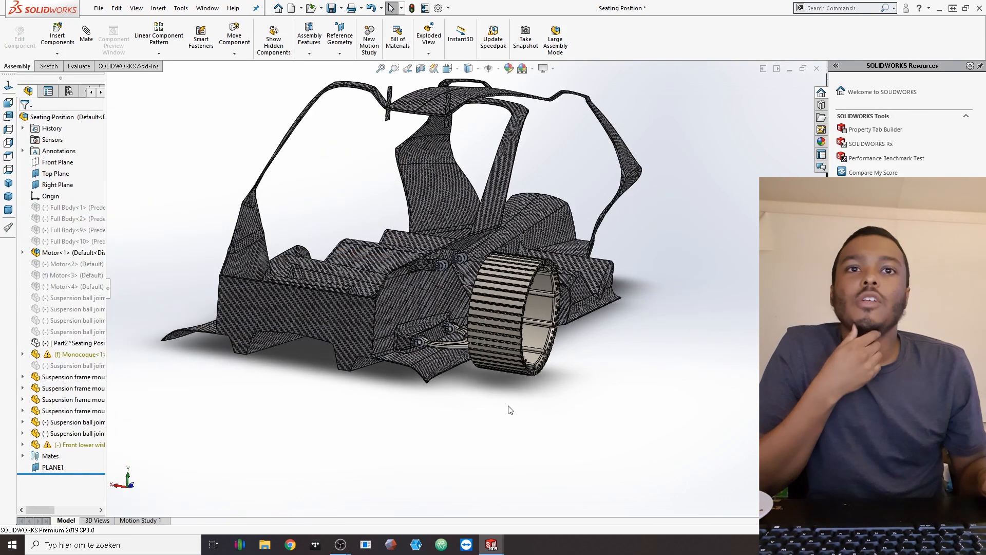
# Step: Examine how the lower wishbone, frame mounts and ball joints fit between the monocoque and Motor<1>'s stator from several angles
pyautogui.scroll(-10, 472, 330)
pyautogui.scroll(-5, 505, 247)
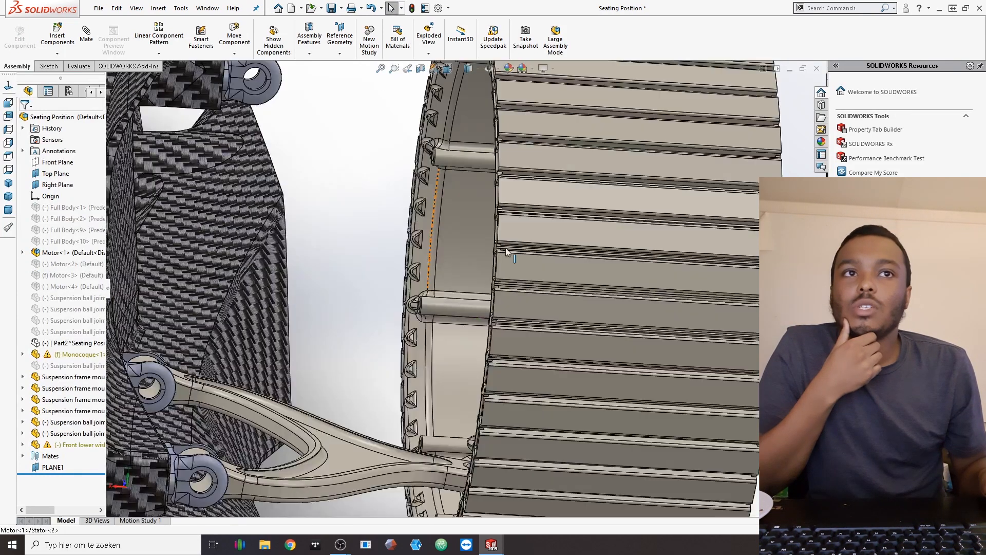
pyautogui.scroll(12, 513, 265)
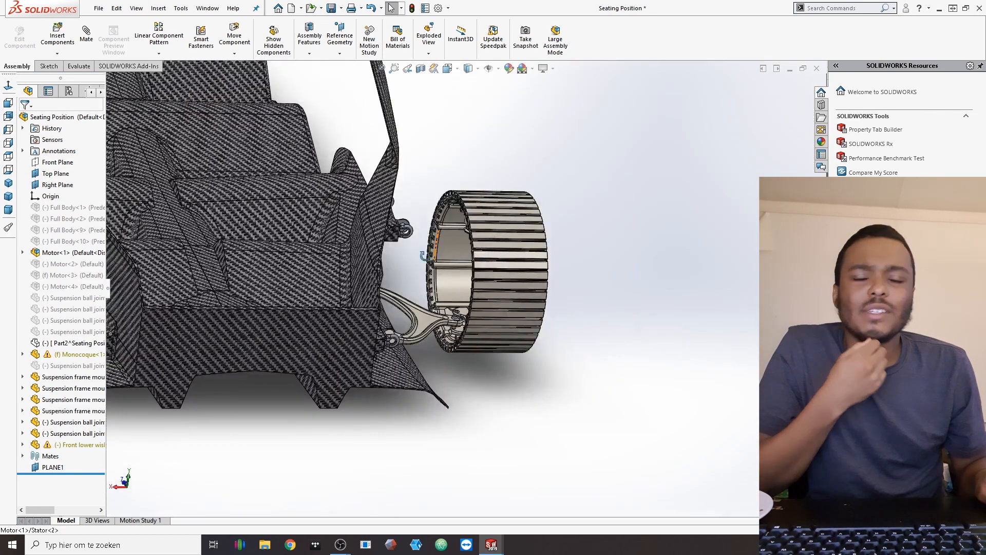
pyautogui.moveTo(391, 291); pyautogui.dragTo(484, 283, button='middle')
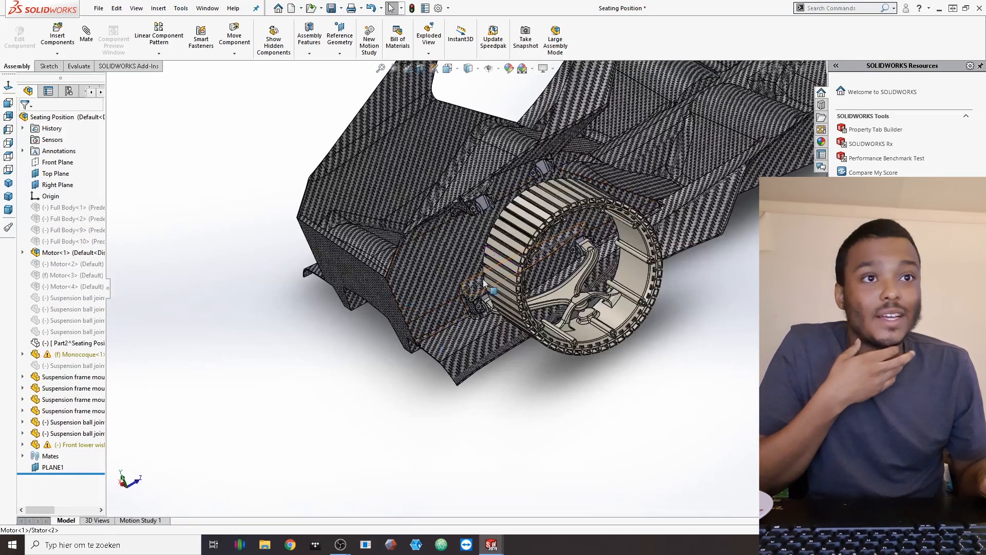
pyautogui.moveTo(540, 410); pyautogui.dragTo(529, 341, button='middle')
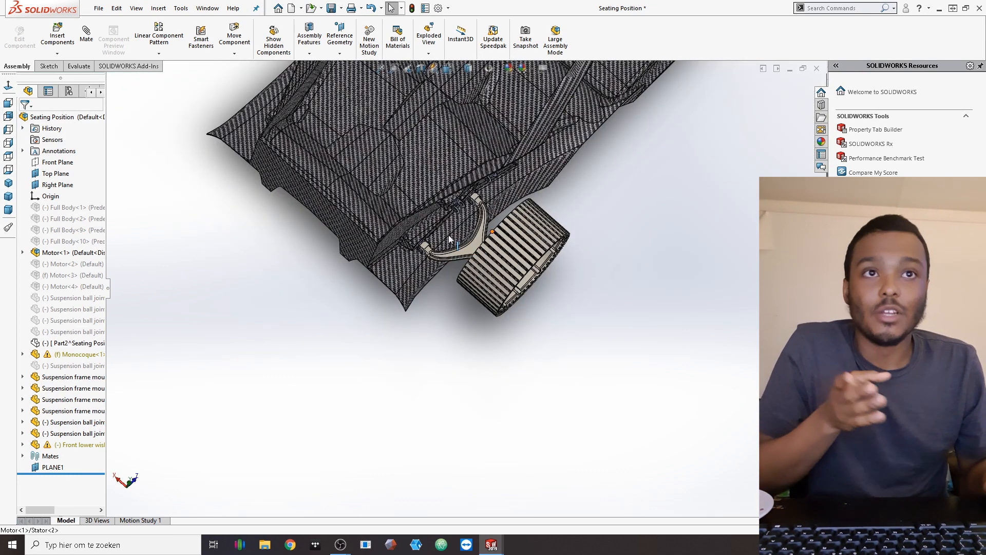
pyautogui.moveTo(440, 225); pyautogui.dragTo(453, 202, button='middle')
pyautogui.scroll(-3, 453, 202)
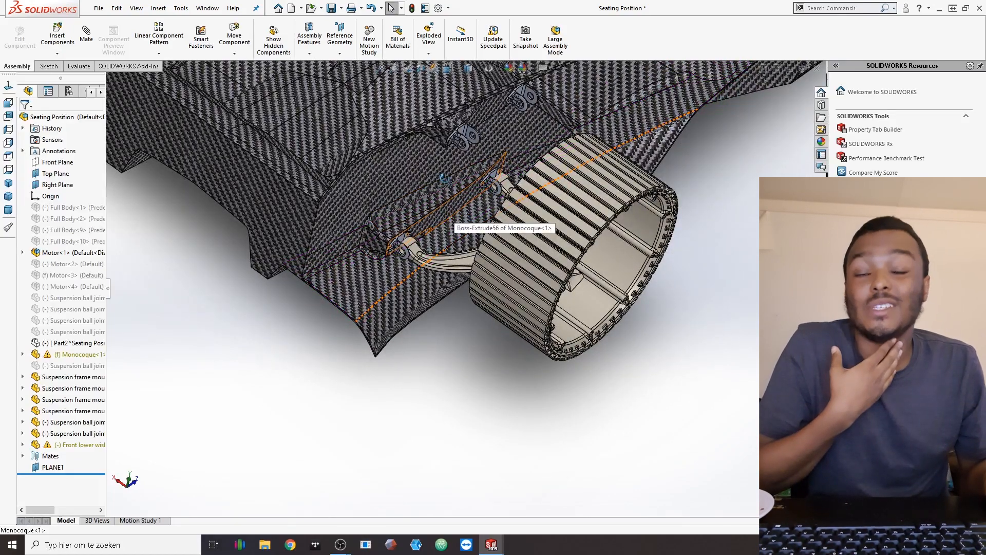
pyautogui.moveTo(410, 146); pyautogui.dragTo(417, 157, button='middle')
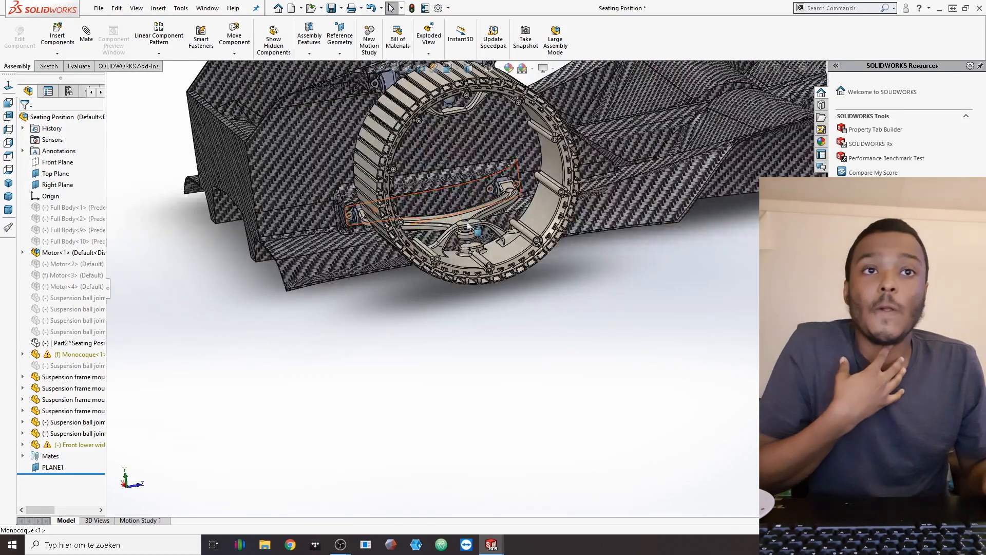
pyautogui.scroll(-3, 467, 247)
pyautogui.scroll(4, 449, 278)
pyautogui.moveTo(448, 278); pyautogui.dragTo(454, 190, button='middle')
pyautogui.scroll(-6, 454, 174)
pyautogui.scroll(5, 453, 234)
# Step: Show Sketch3 of Revolve1 in the stator's upper ball joint and select the centre point of the ball
pyautogui.click(461, 279)
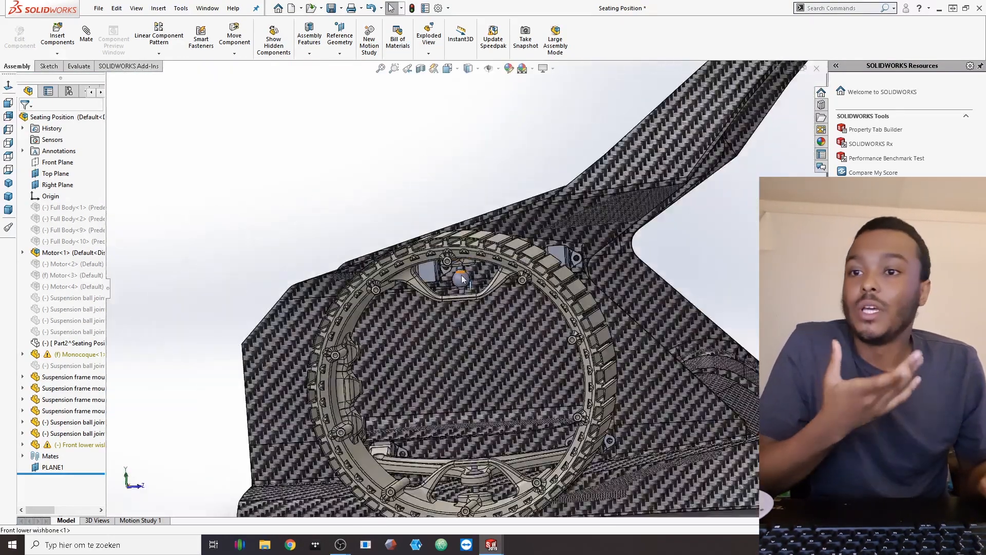
pyautogui.click(23, 434)
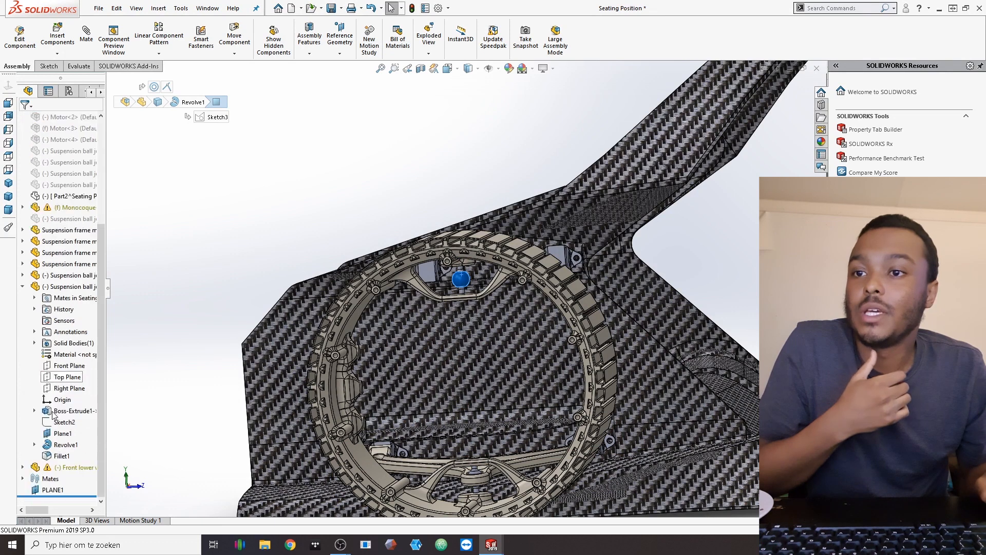
pyautogui.click(35, 444)
pyautogui.click(69, 458)
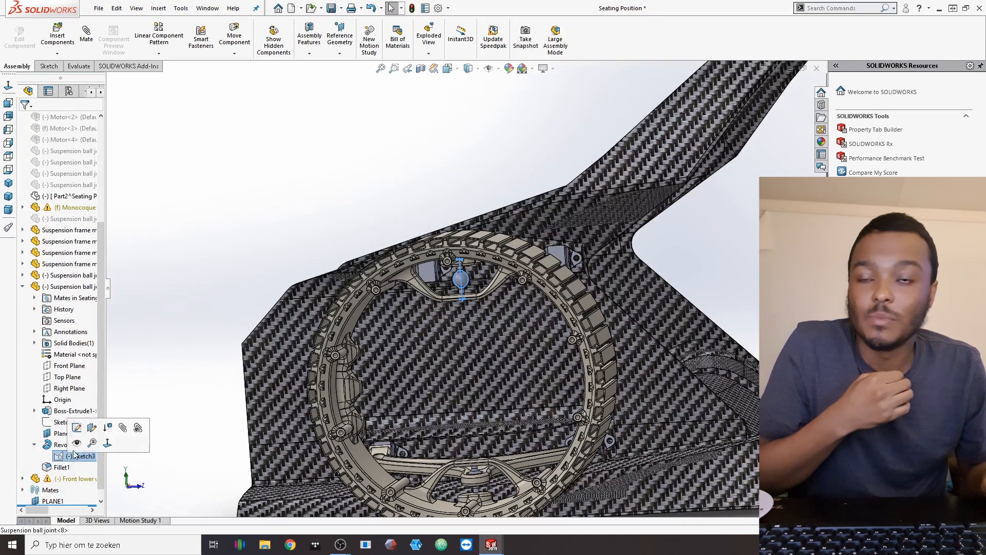
pyautogui.rightClick(76, 457)
pyautogui.click(251, 229)
pyautogui.scroll(-6, 456, 281)
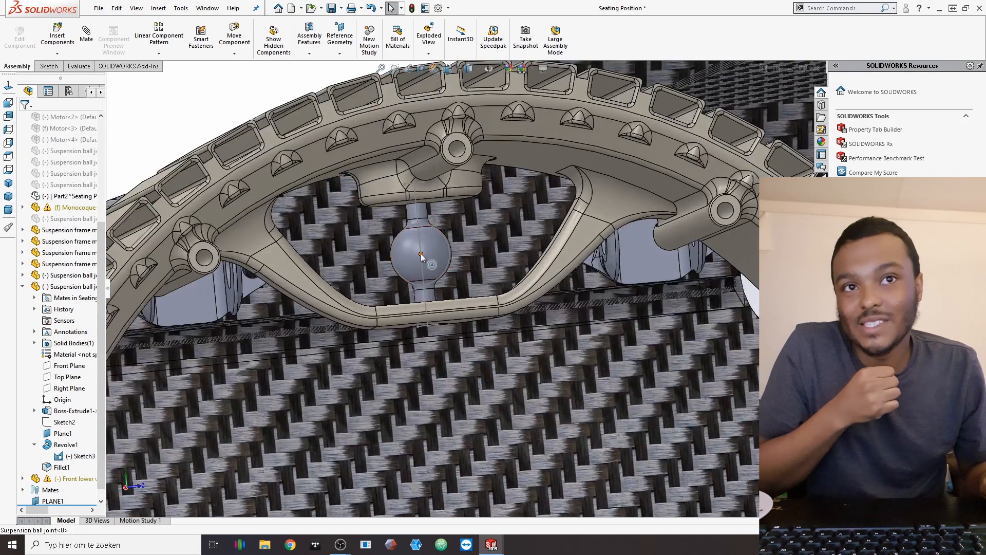
pyautogui.click(421, 253)
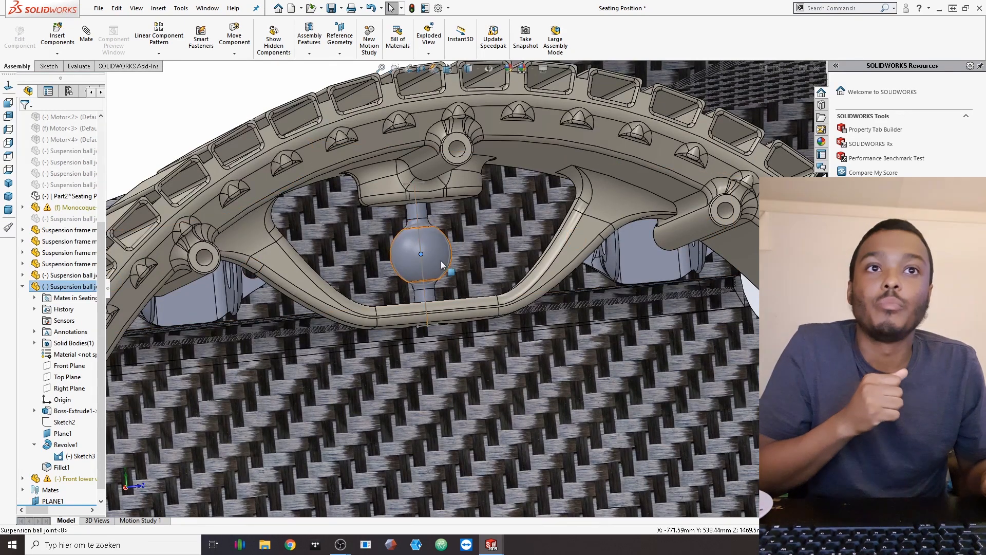
# Step: Select the outer lug of the upper frame mount on the monocoque and expand that component's features
pyautogui.scroll(6, 445, 234)
pyautogui.scroll(4, 445, 235)
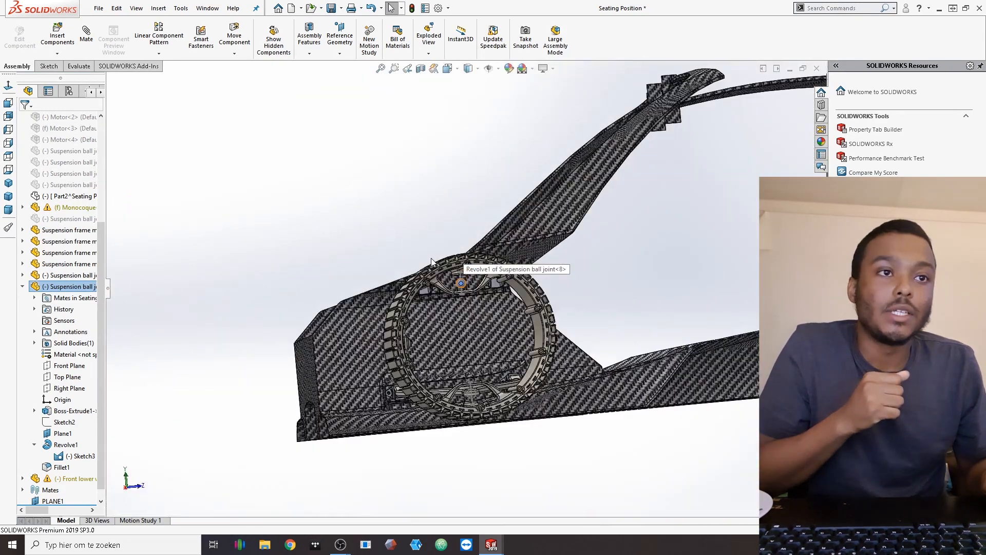
pyautogui.moveTo(413, 246); pyautogui.dragTo(623, 329, button='middle')
pyautogui.scroll(-5, 623, 325)
pyautogui.scroll(-3, 567, 322)
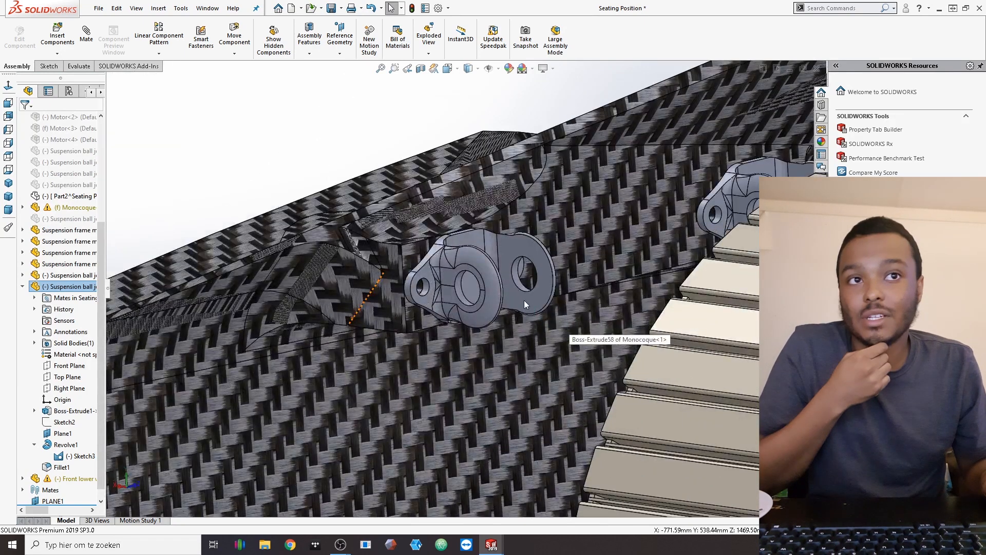
pyautogui.click(506, 292)
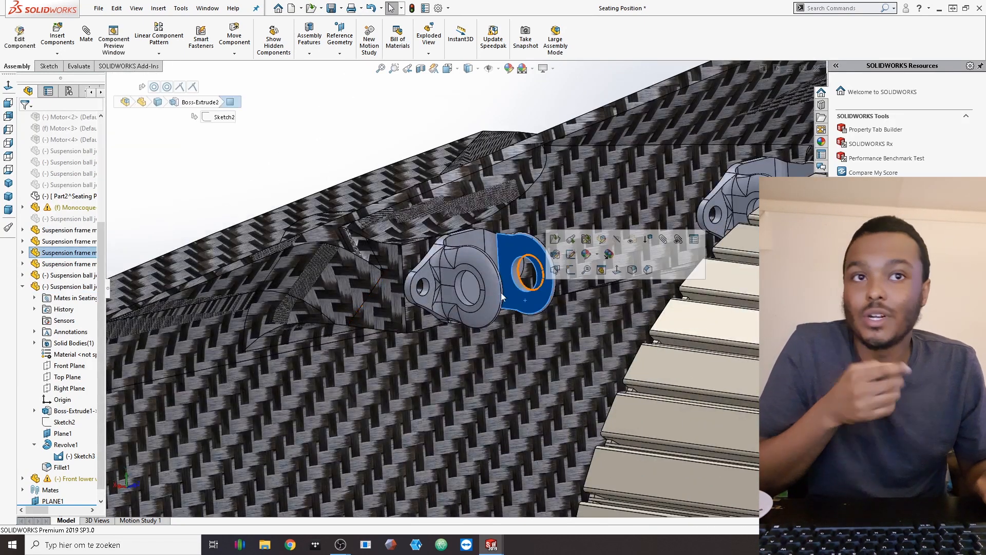
pyautogui.click(22, 252)
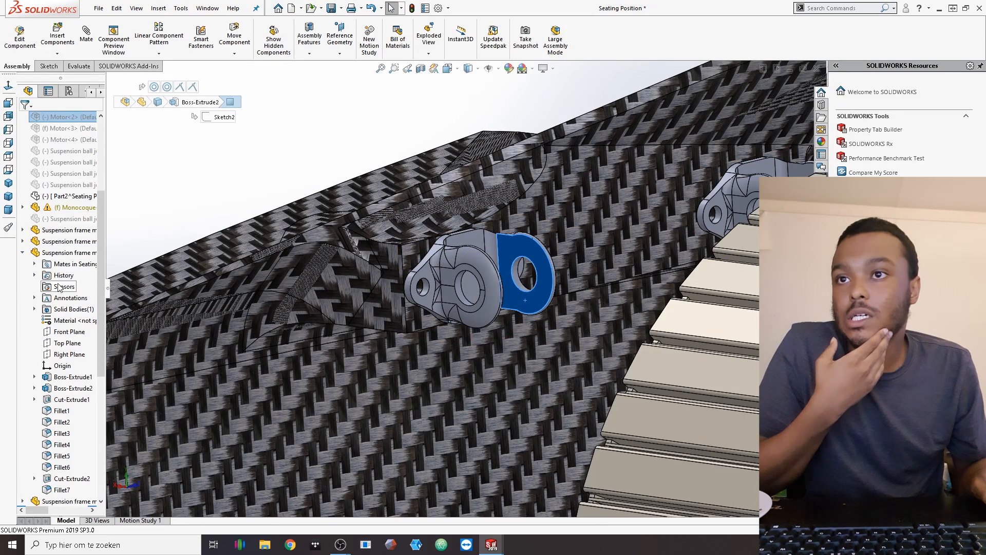
# Step: Edit the upper frame mount in the assembly and show Sketch3 of its Cut-Extrude1 hole
pyautogui.scroll(-3, 58, 287)
pyautogui.scroll(-2, 525, 288)
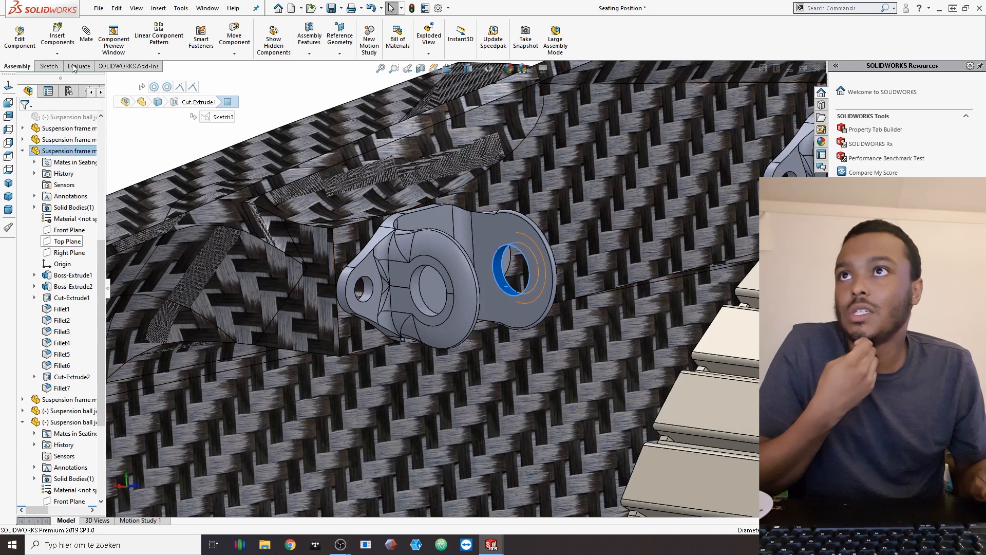
pyautogui.click(4, 48)
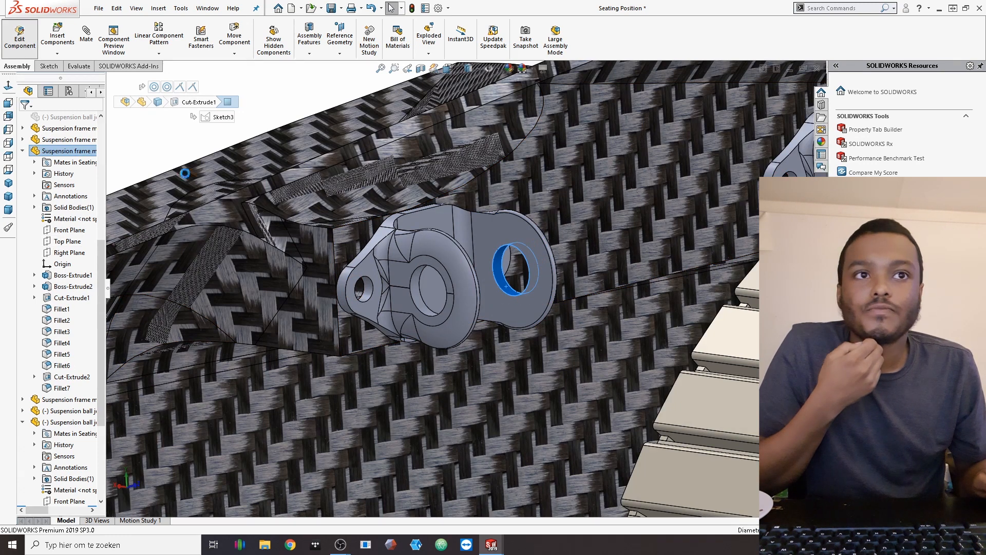
pyautogui.click(502, 283)
pyautogui.click(35, 297)
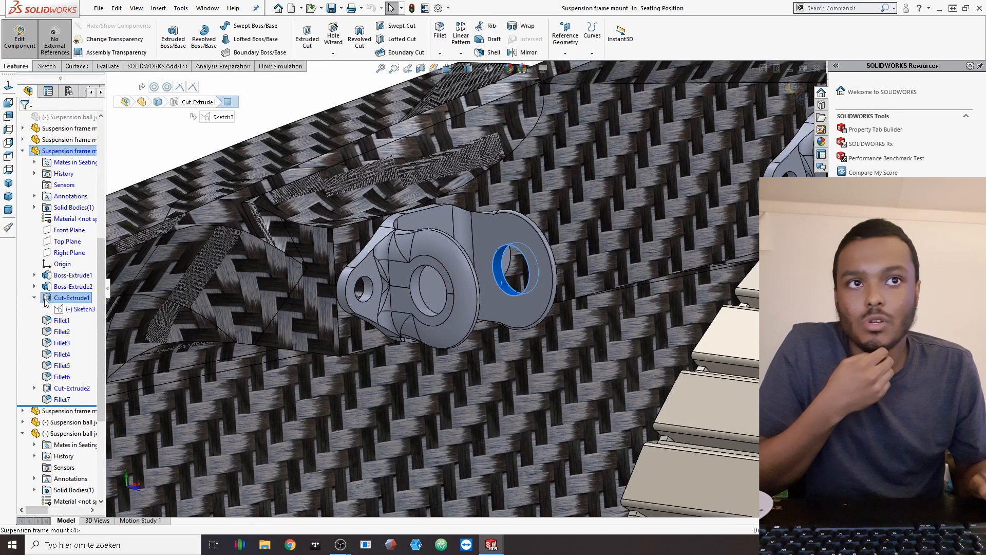
pyautogui.click(58, 310)
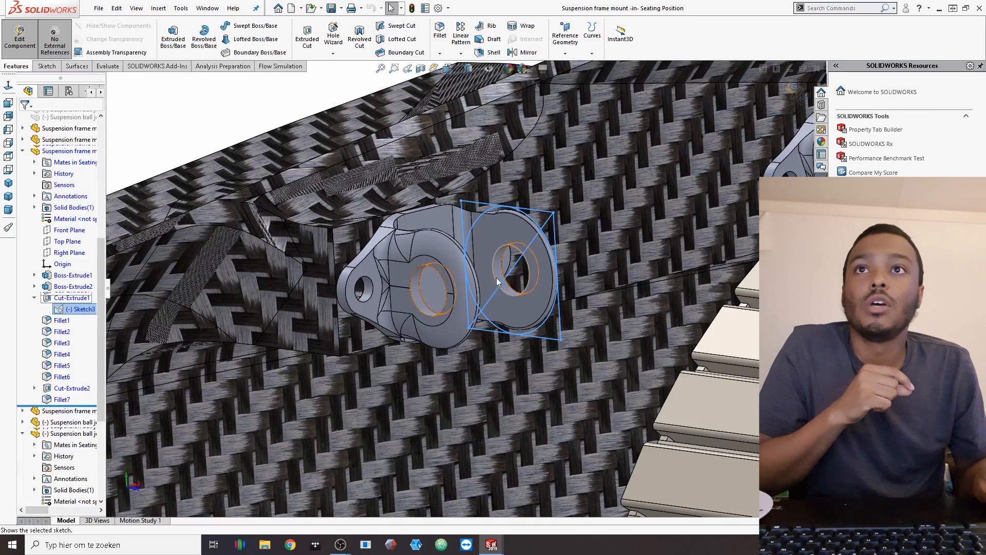
pyautogui.scroll(1, 376, 205)
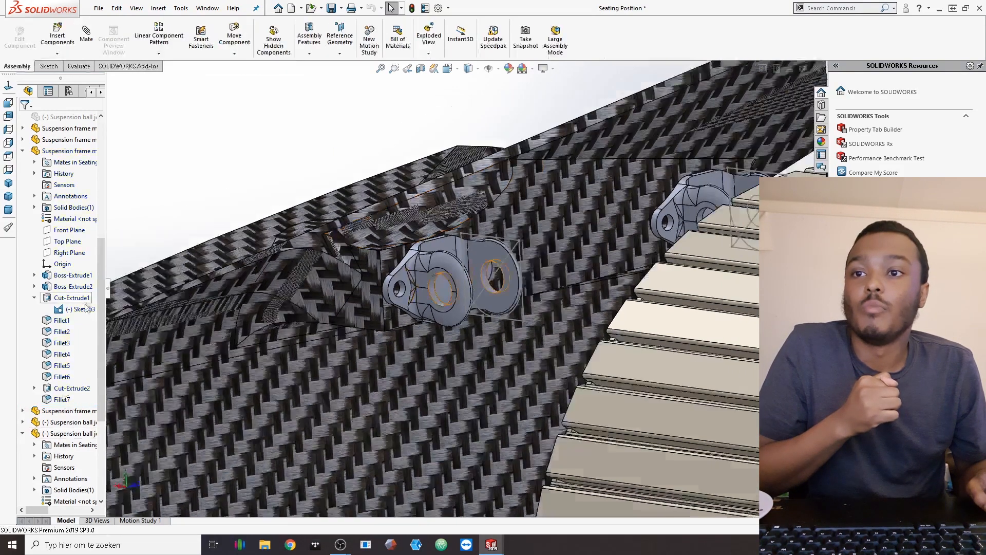
# Step: Start a reference plane in the assembly with the centre point of the upper frame mount's hole as the coincident first reference
pyautogui.scroll(-5, 77, 426)
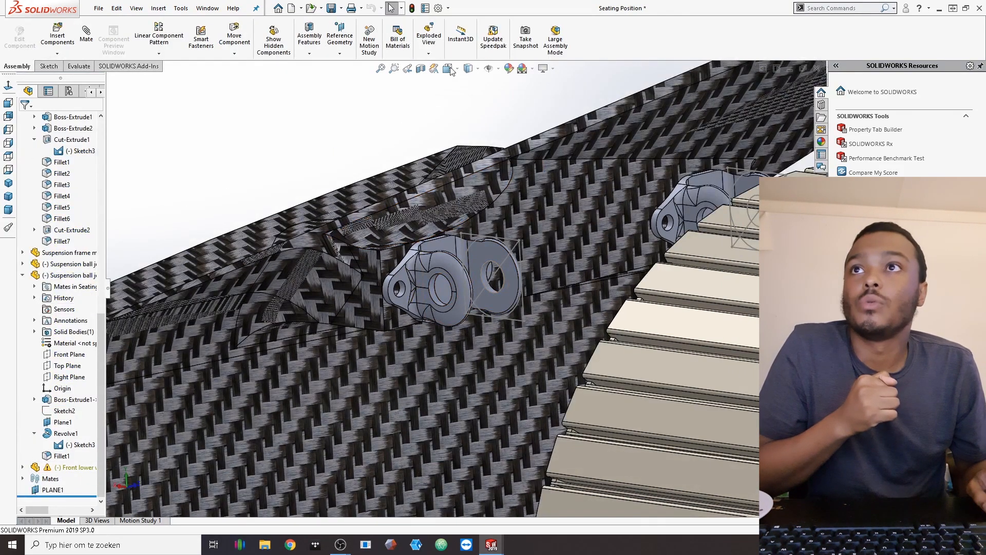
pyautogui.click(48, 66)
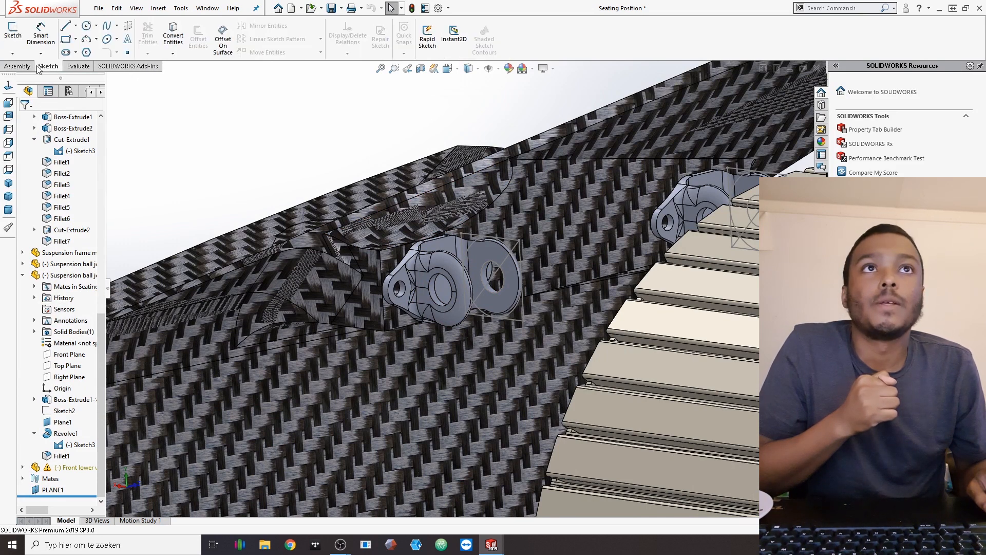
pyautogui.click(30, 67)
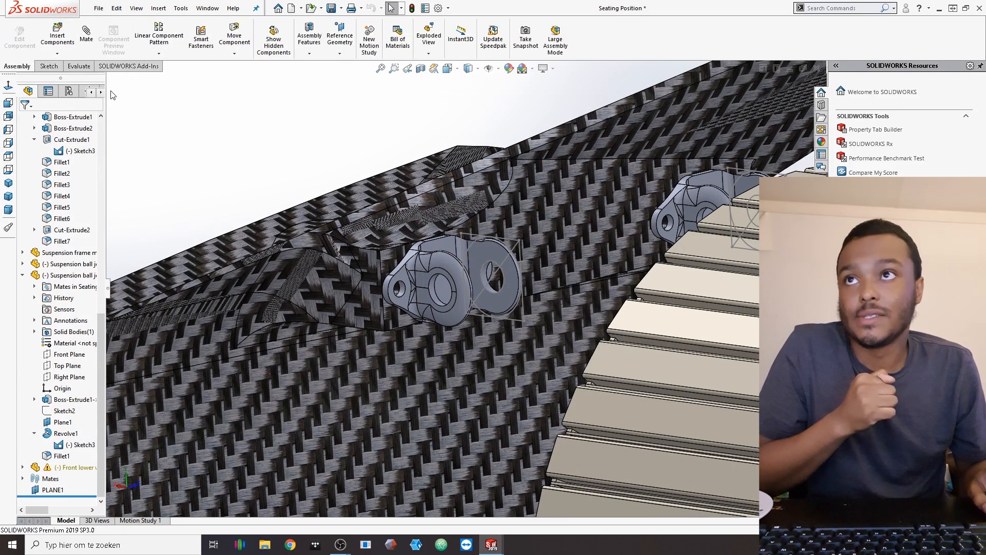
pyautogui.click(341, 36)
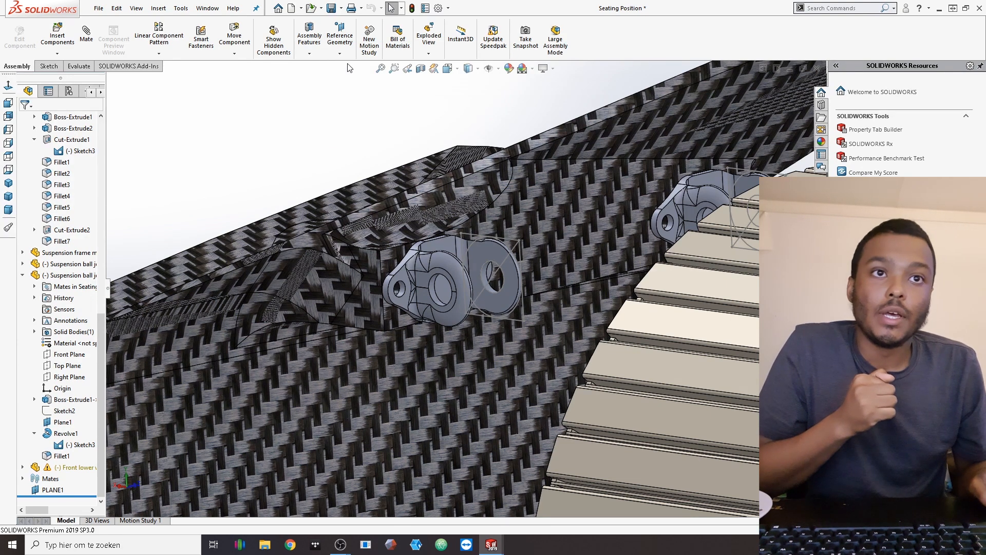
pyautogui.click(495, 280)
pyautogui.scroll(3, 565, 265)
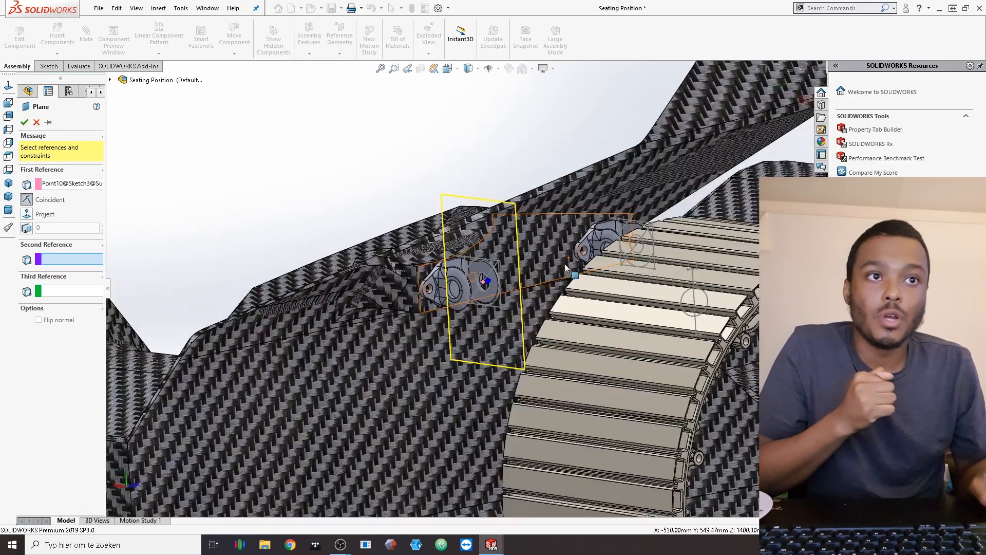
# Step: Set the centre point of the stator's upper ball joint as the plane's coincident second reference
pyautogui.scroll(4, 565, 265)
pyautogui.moveTo(590, 303); pyautogui.dragTo(642, 302, button='middle')
pyautogui.scroll(-2, 450, 295)
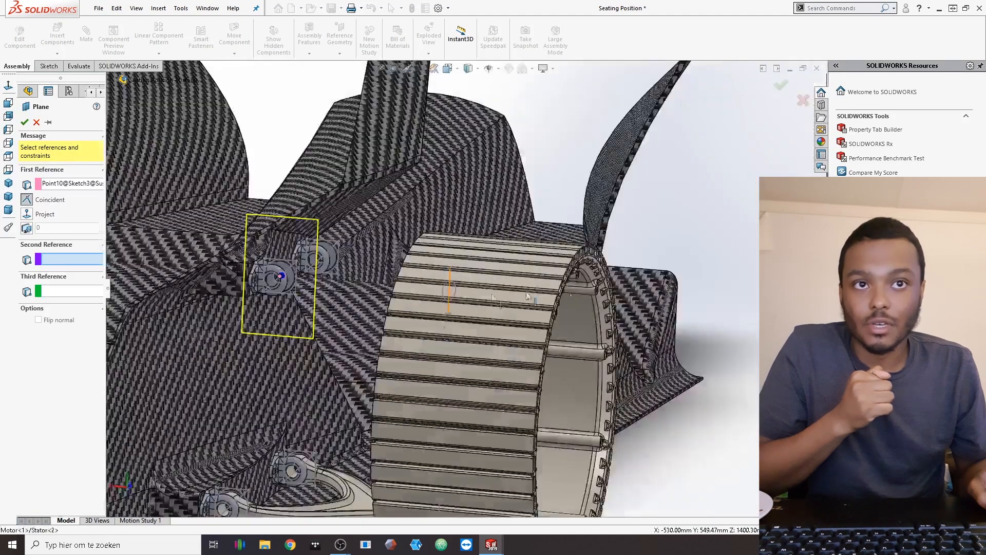
pyautogui.click(449, 291)
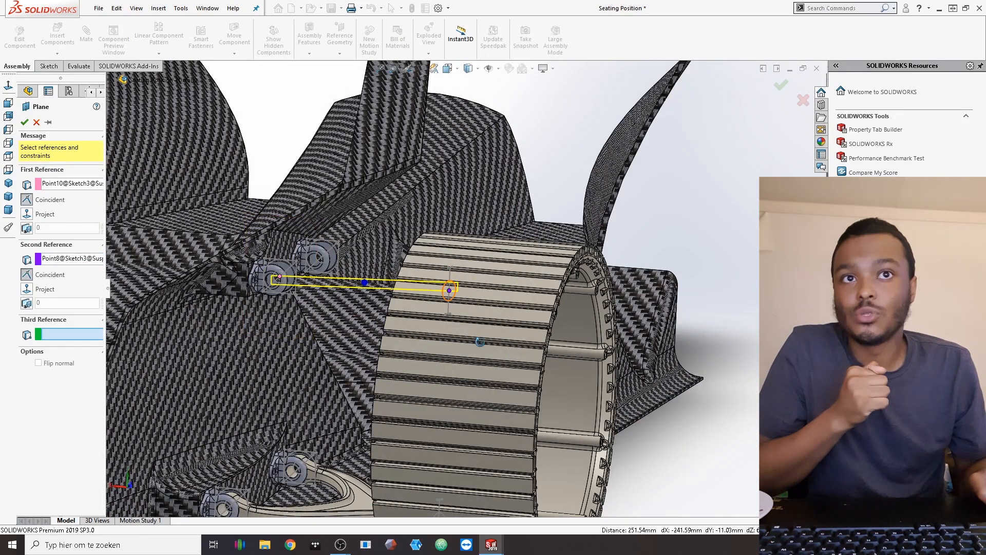
pyautogui.scroll(5, 479, 308)
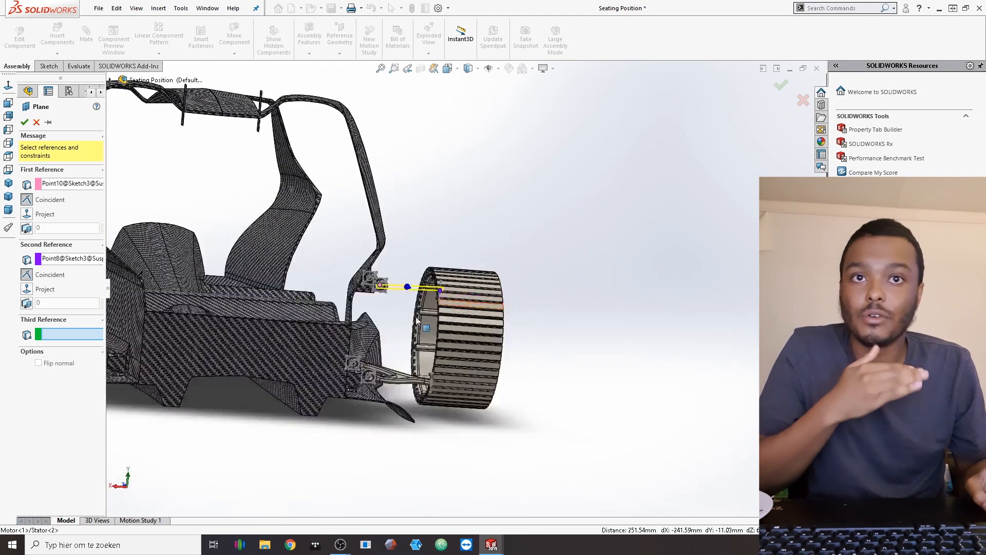
pyautogui.scroll(1, 334, 345)
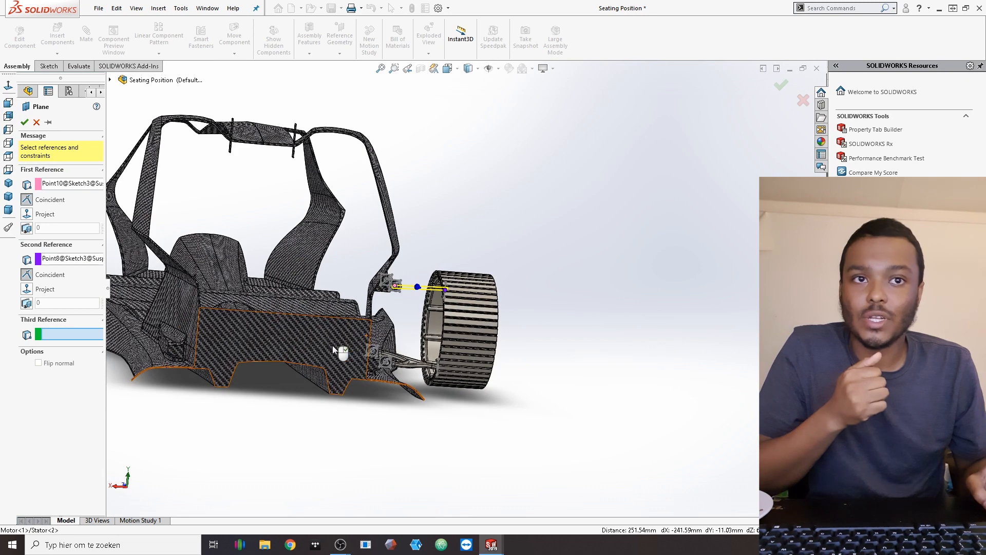
pyautogui.click(332, 345)
pyautogui.moveTo(332, 345); pyautogui.dragTo(469, 452, button='middle')
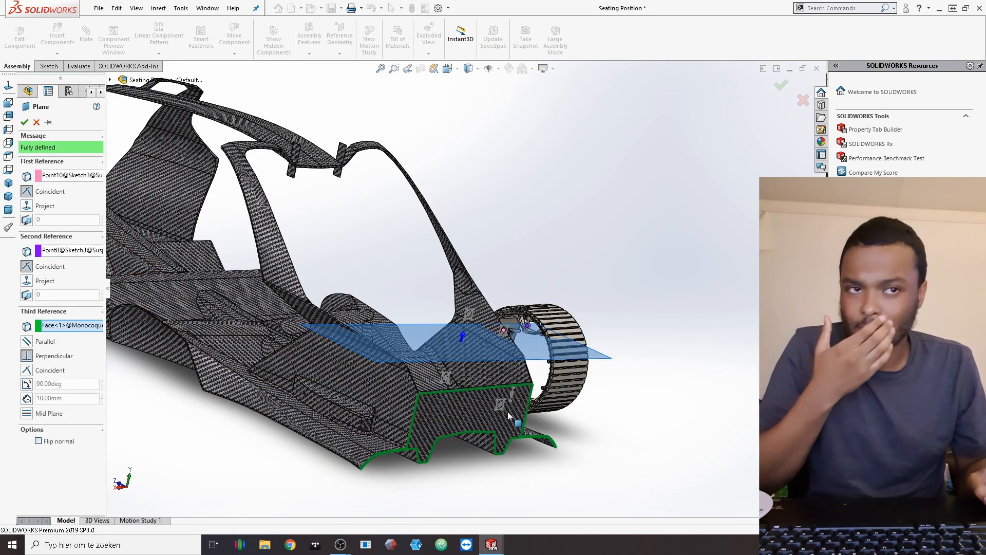
pyautogui.scroll(-5, 496, 400)
pyautogui.moveTo(496, 401); pyautogui.dragTo(447, 381, button='middle')
pyautogui.scroll(6, 418, 329)
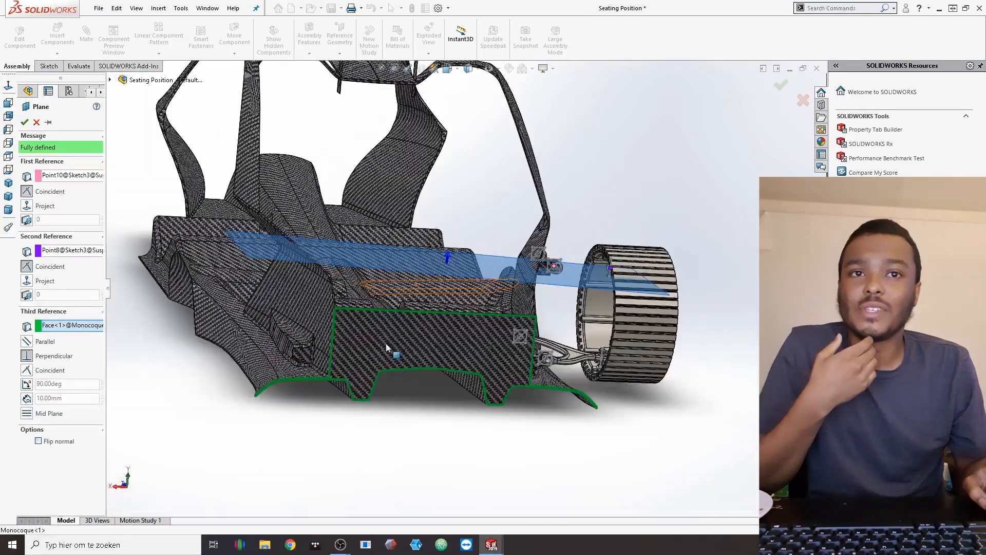
pyautogui.click(419, 329)
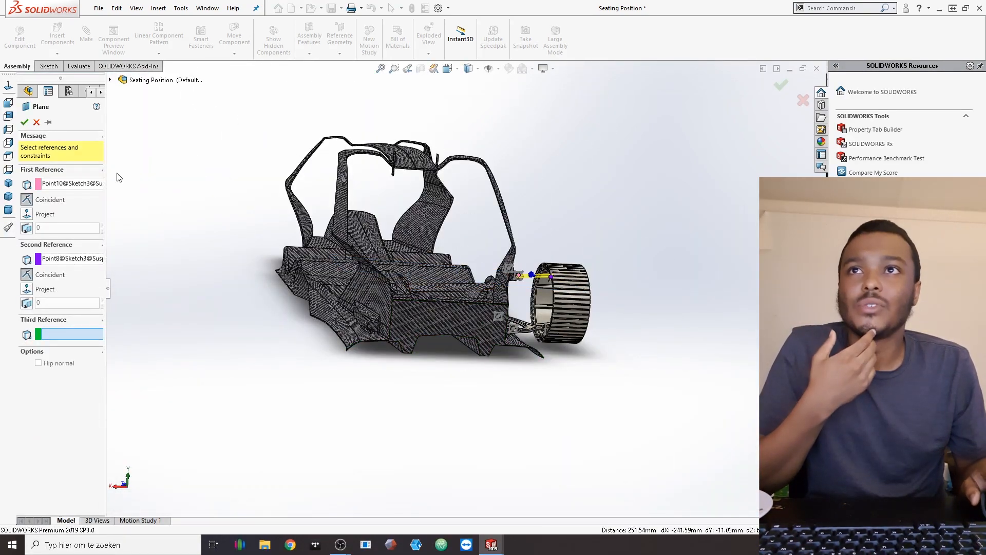
# Step: Set the assembly's Front Plane as the perpendicular third reference and create the reference plane
pyautogui.click(111, 81)
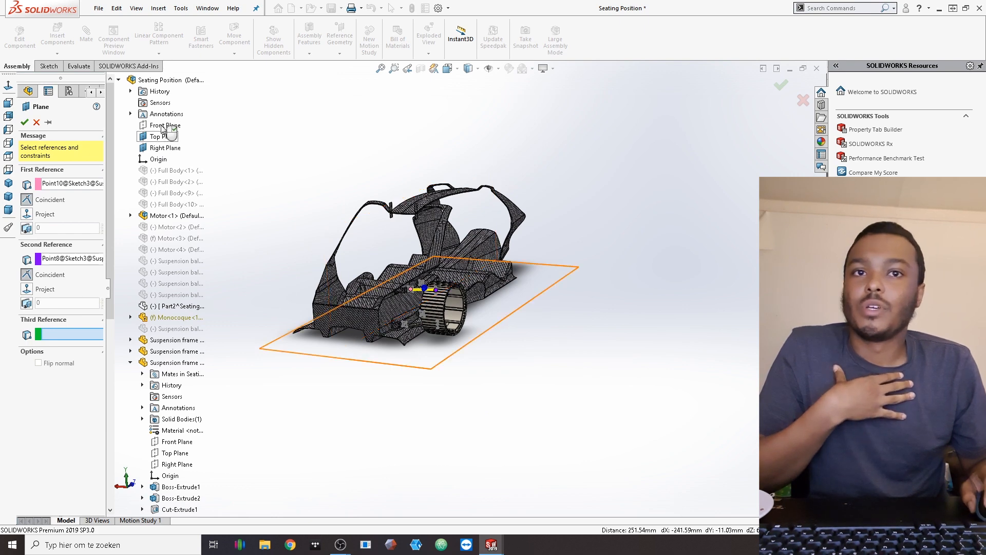
pyautogui.click(168, 127)
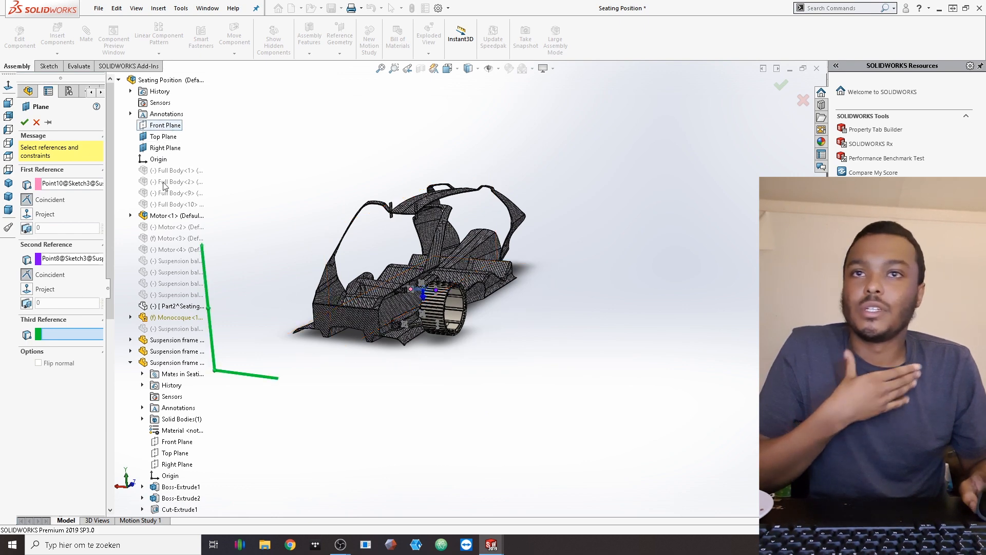
pyautogui.scroll(-2, 262, 313)
pyautogui.click(25, 125)
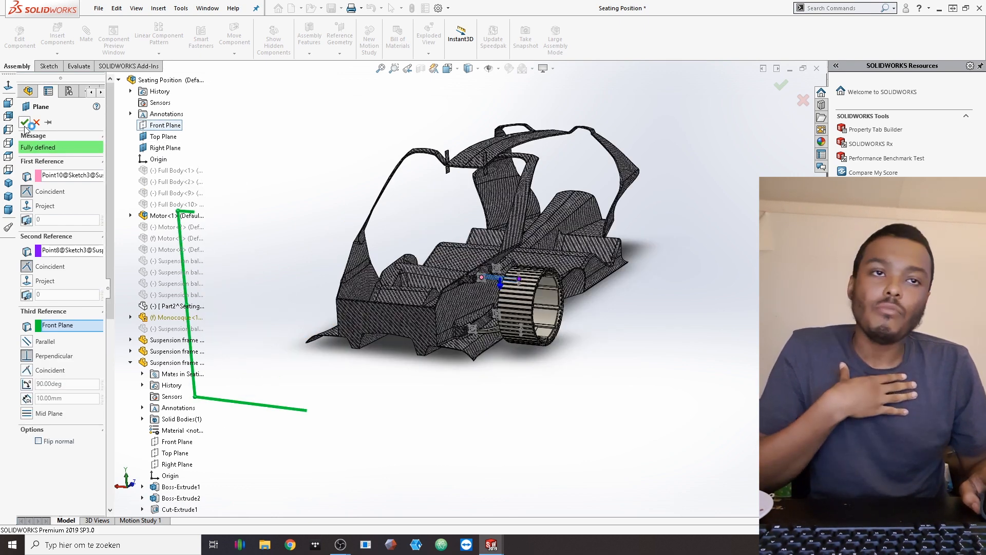
pyautogui.scroll(-3, 508, 277)
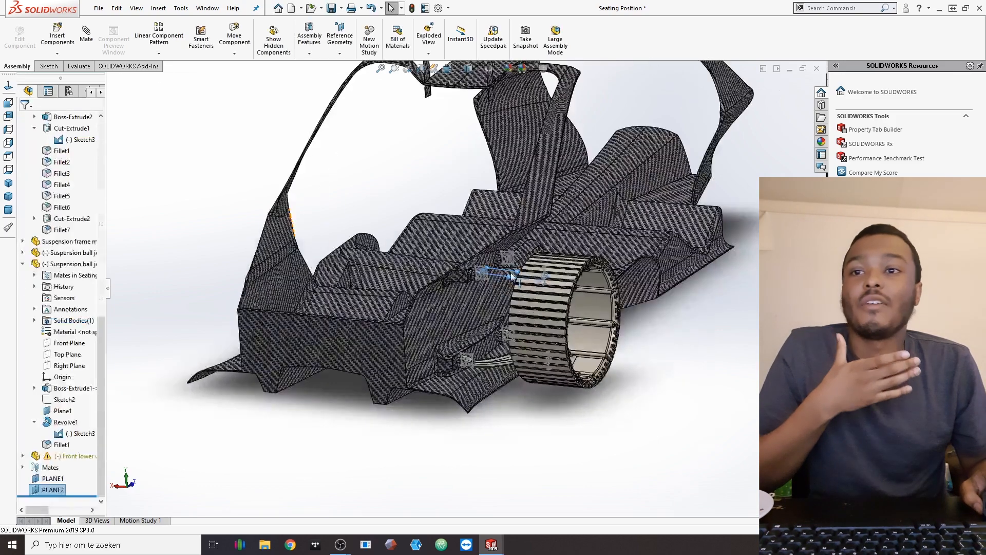
pyautogui.scroll(-3, 509, 277)
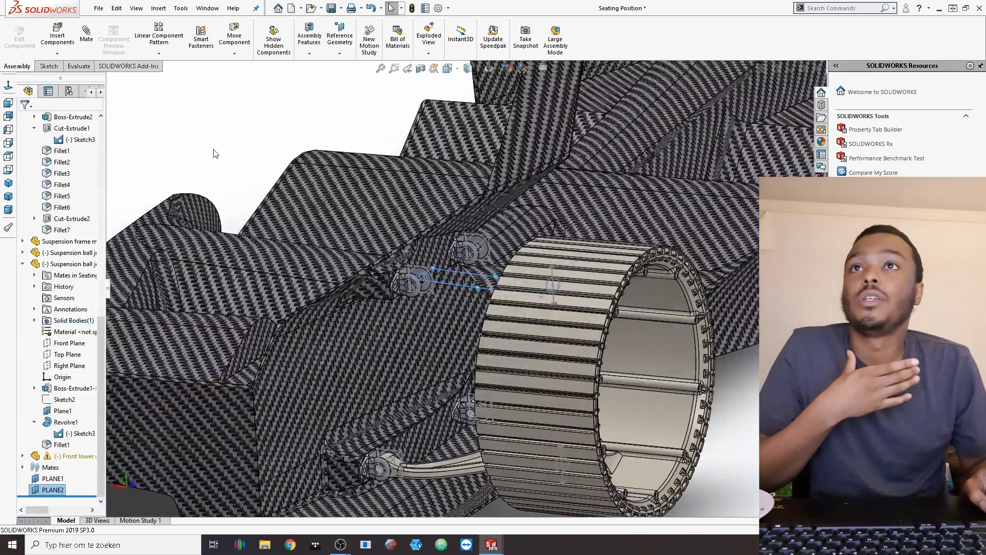
pyautogui.click(214, 150)
pyautogui.scroll(5, 323, 141)
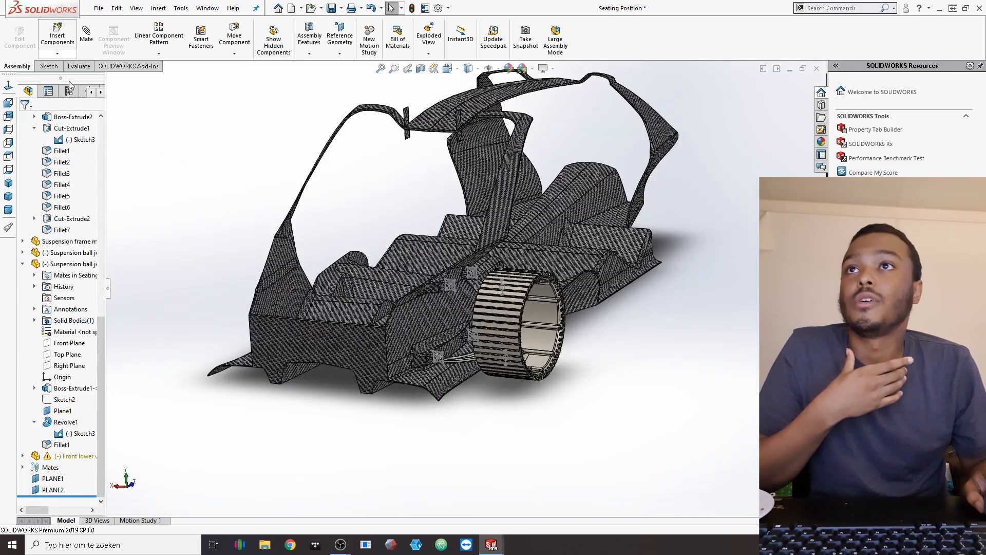
# Step: Insert a new part into the assembly and position it on PLANE2
pyautogui.click(57, 54)
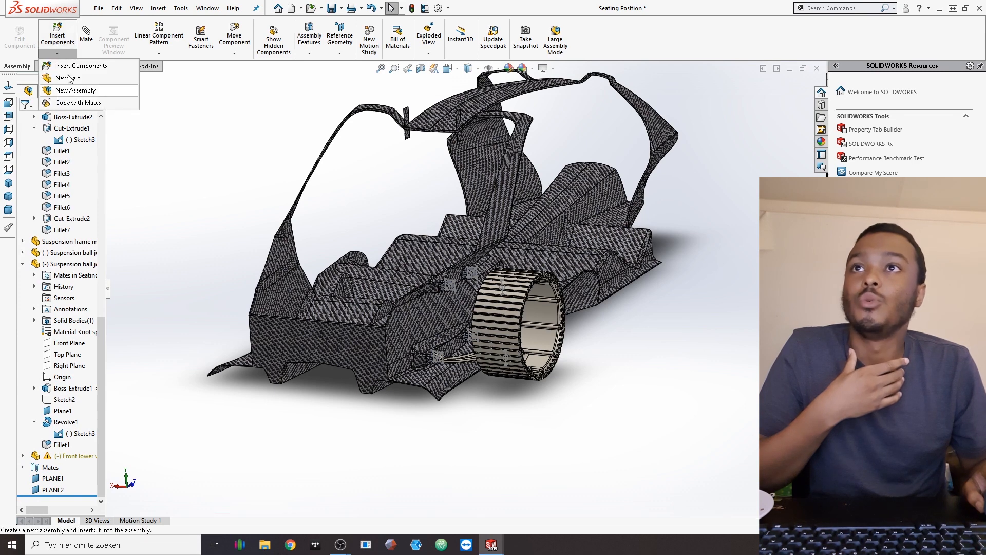
pyautogui.click(69, 79)
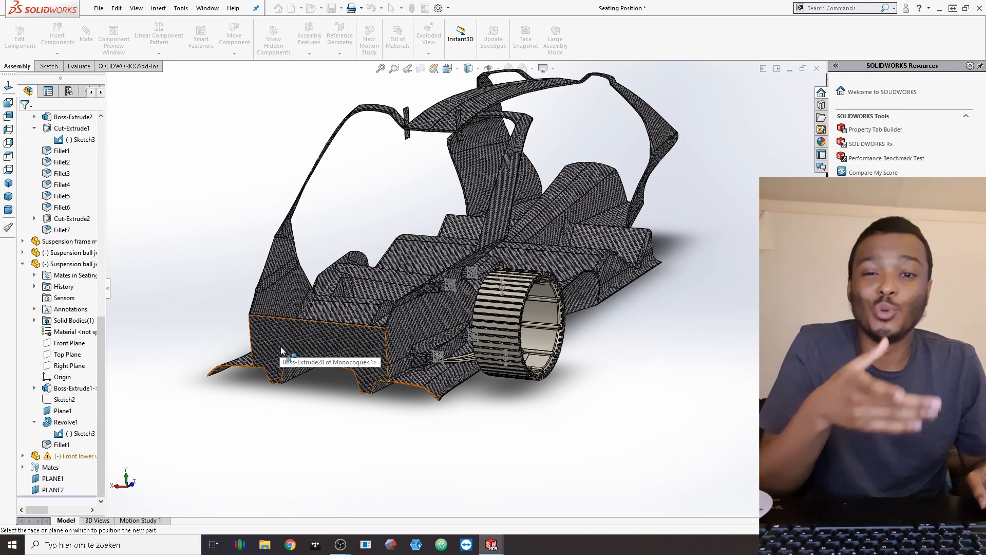
pyautogui.click(56, 492)
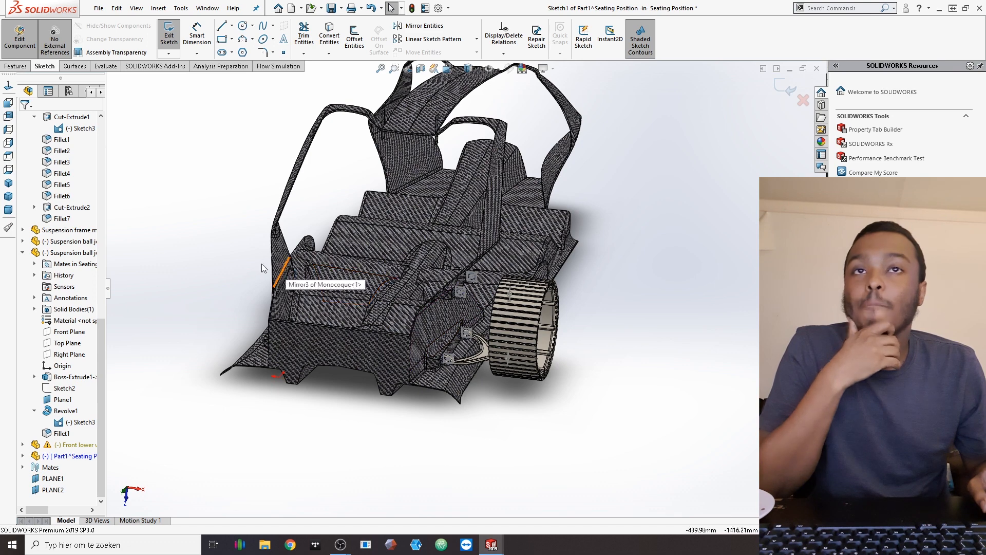
pyautogui.click(329, 37)
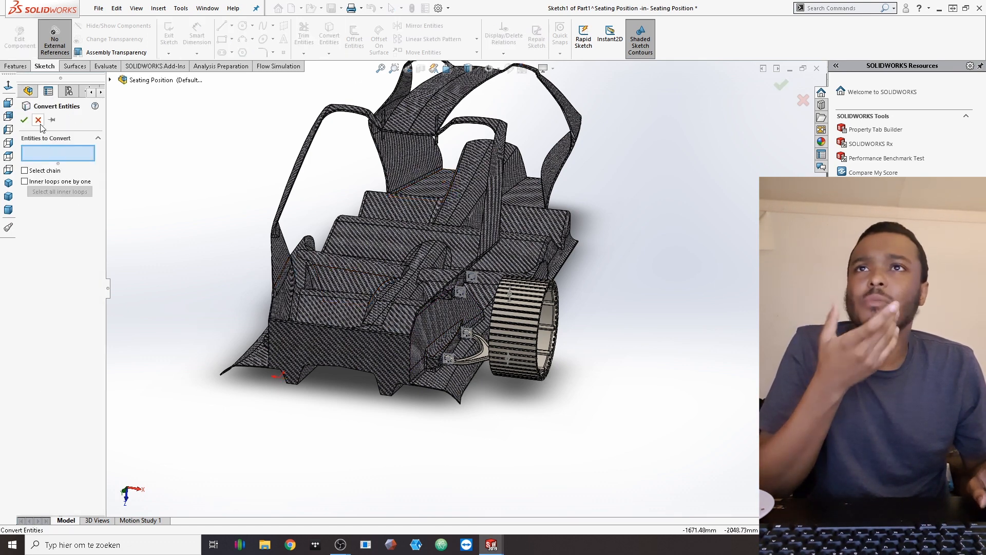
pyautogui.press('Escape')
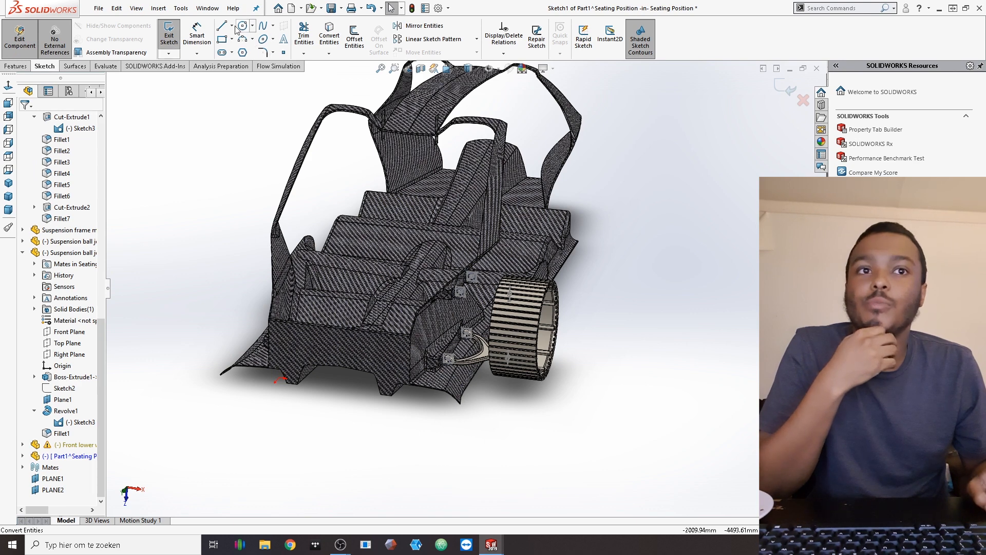
pyautogui.scroll(-5, 473, 280)
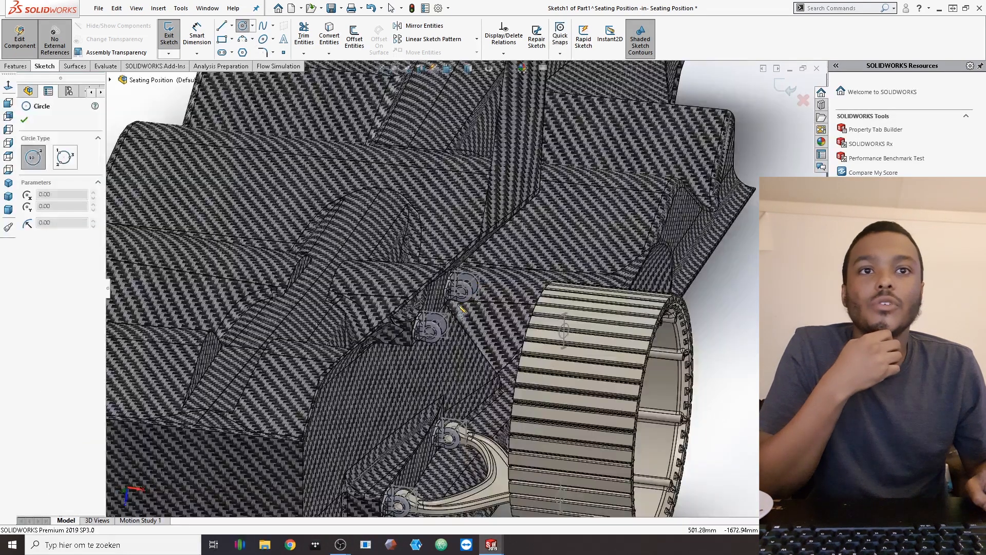
pyautogui.scroll(-6, 433, 307)
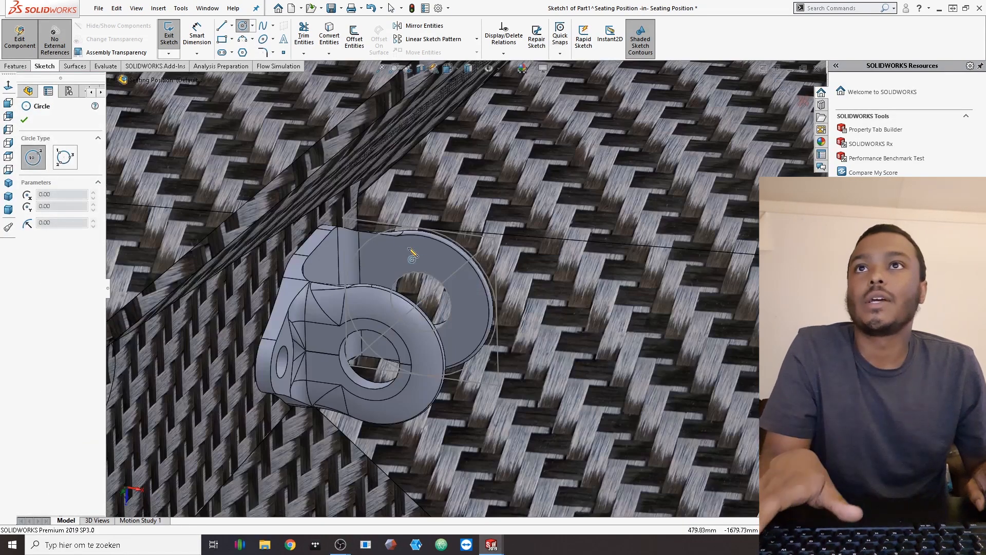
pyautogui.press('Escape')
# Step: Leave the empty sketch and start a new one on the rear upper frame mount's inner lug face, including the hole's edge circle
pyautogui.click(173, 32)
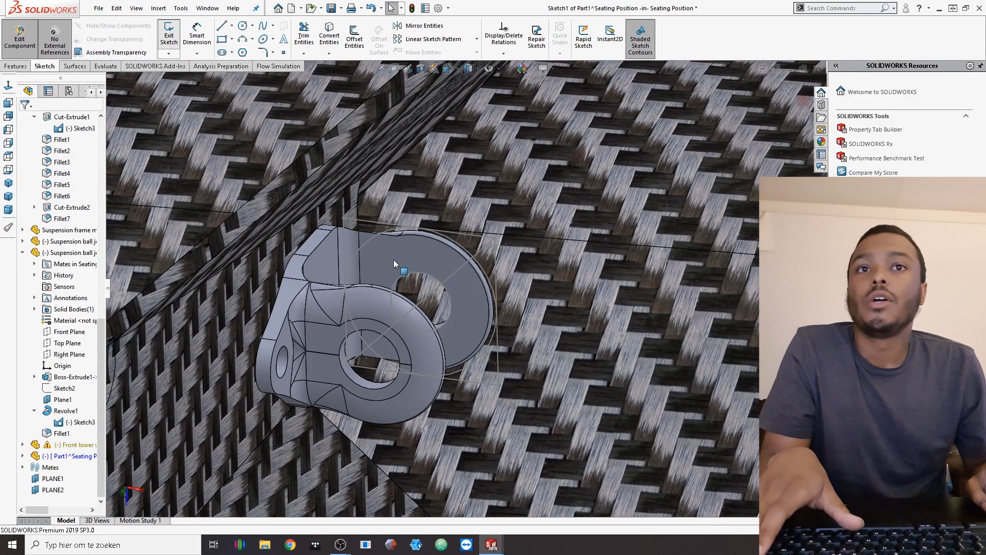
pyautogui.click(398, 246)
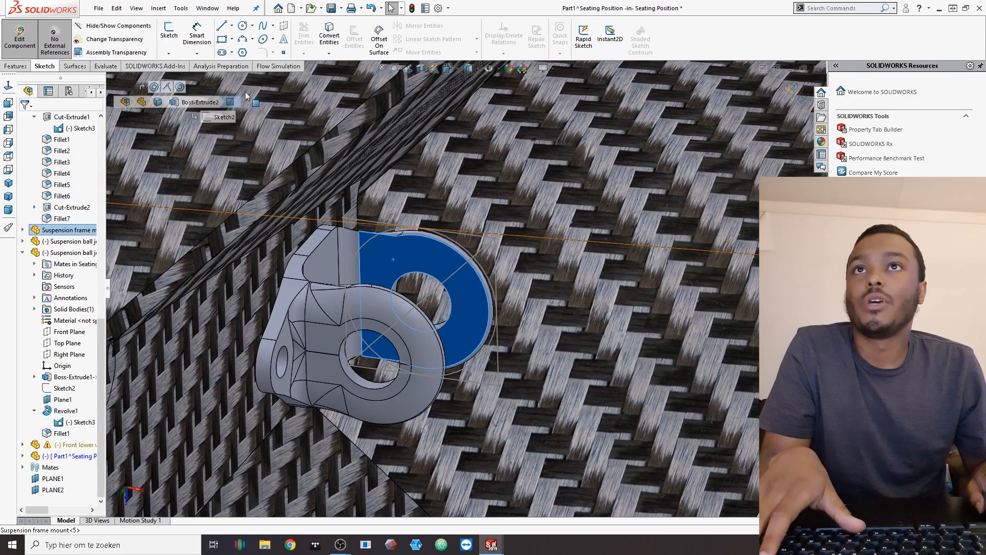
pyautogui.click(168, 31)
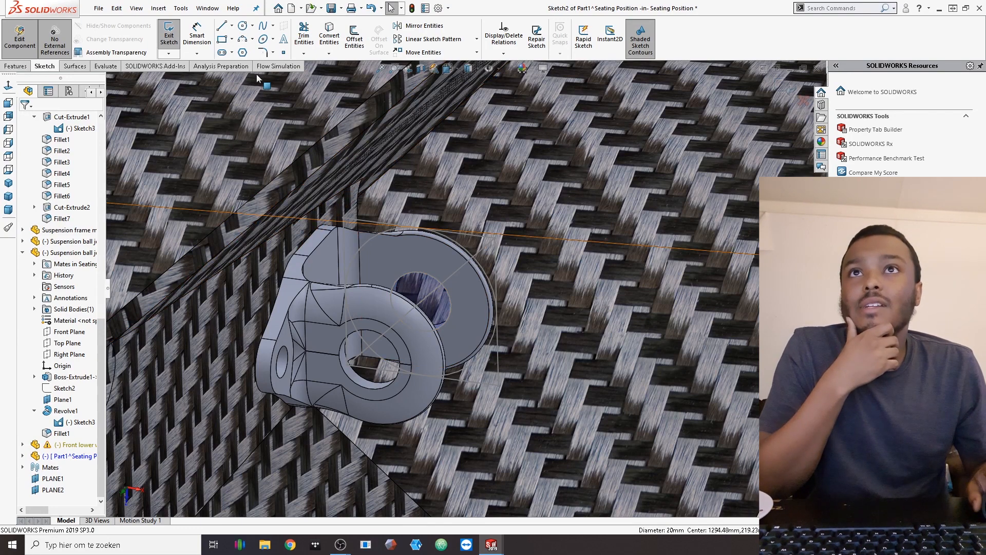
# Step: Sketch a circle centred on the rear upper mount's hole with a radius of 20 mm
pyautogui.click(243, 27)
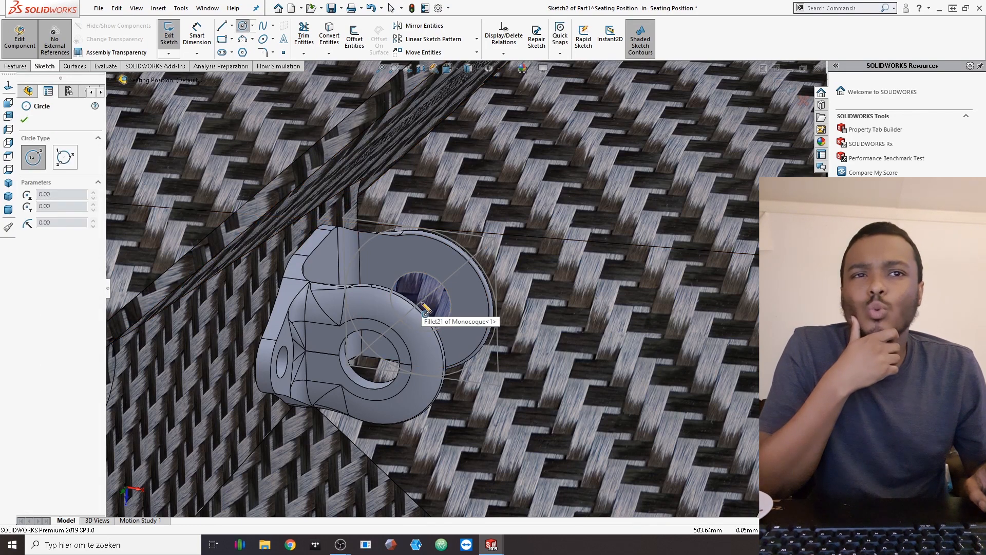
pyautogui.click(423, 304)
pyautogui.click(478, 303)
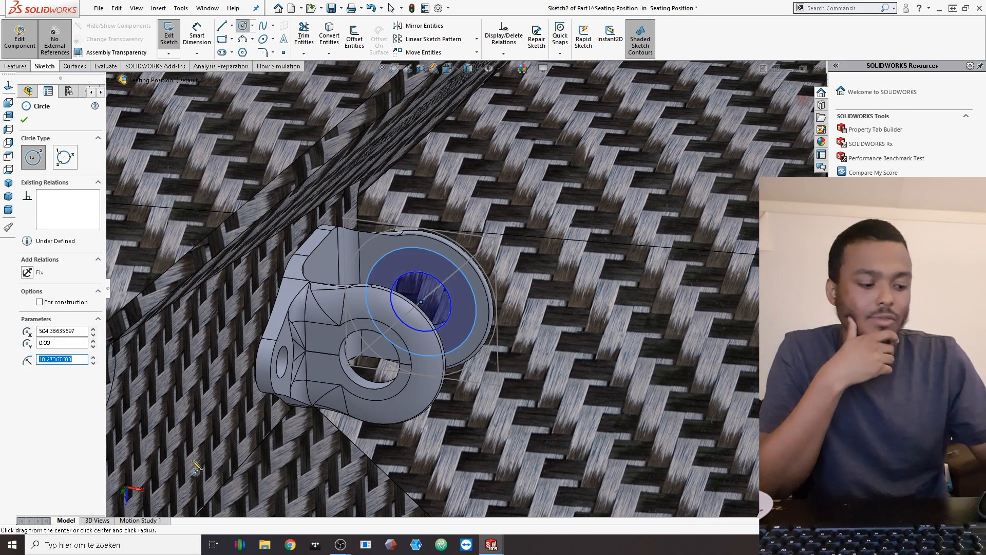
pyautogui.write('20')
pyautogui.press('Return')
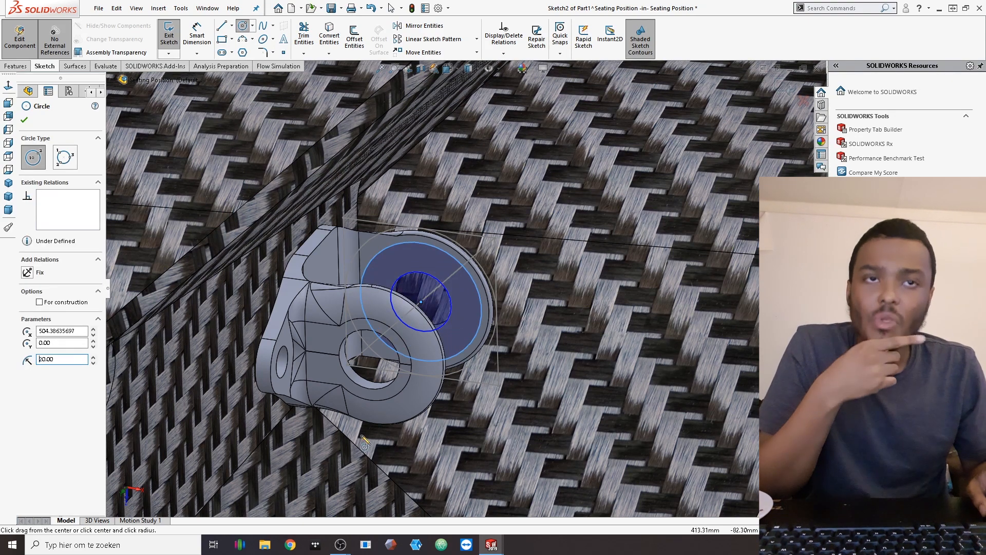
# Step: Extrude the ring profile as a blind boss 40 mm deep between the rear upper mount's lugs
pyautogui.click(15, 66)
pyautogui.press('Escape')
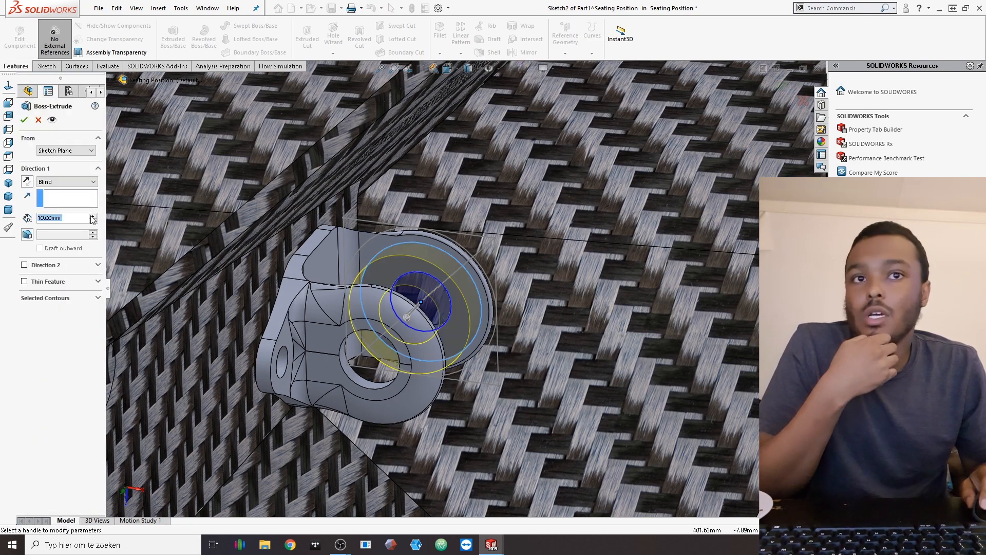
pyautogui.write('40')
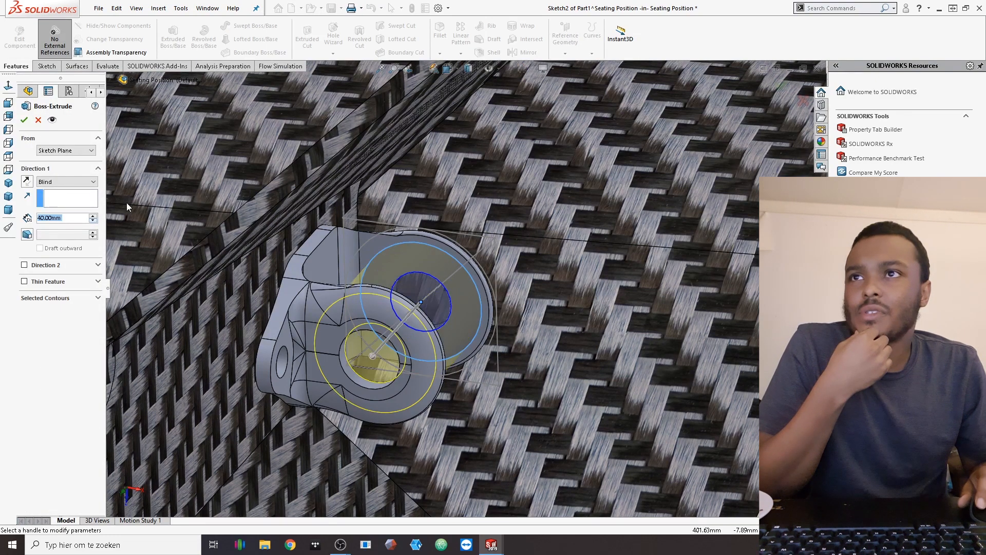
pyautogui.press('Return')
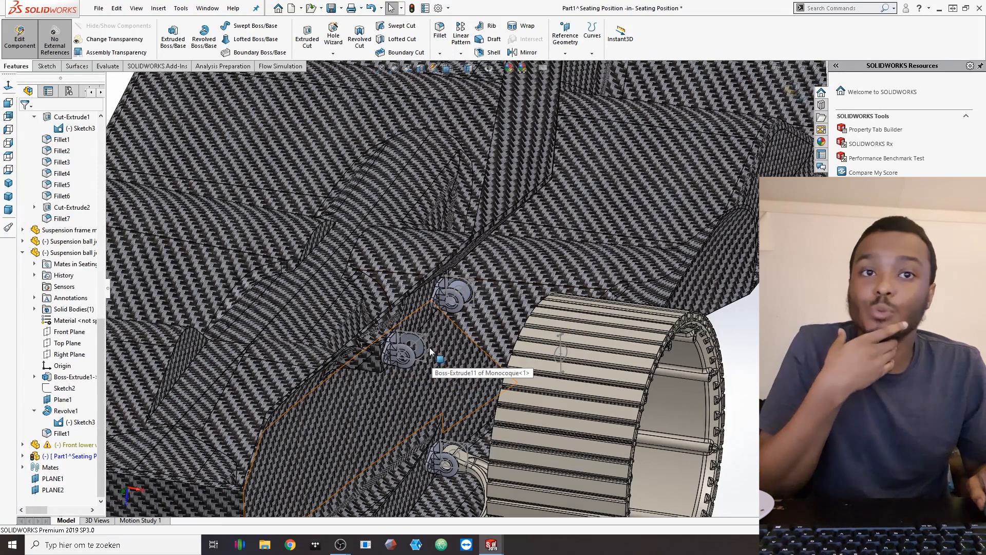
# Step: Start a sketch in the new part on the inner lug face of the front upper frame mount
pyautogui.scroll(-7, 421, 347)
pyautogui.click(461, 316)
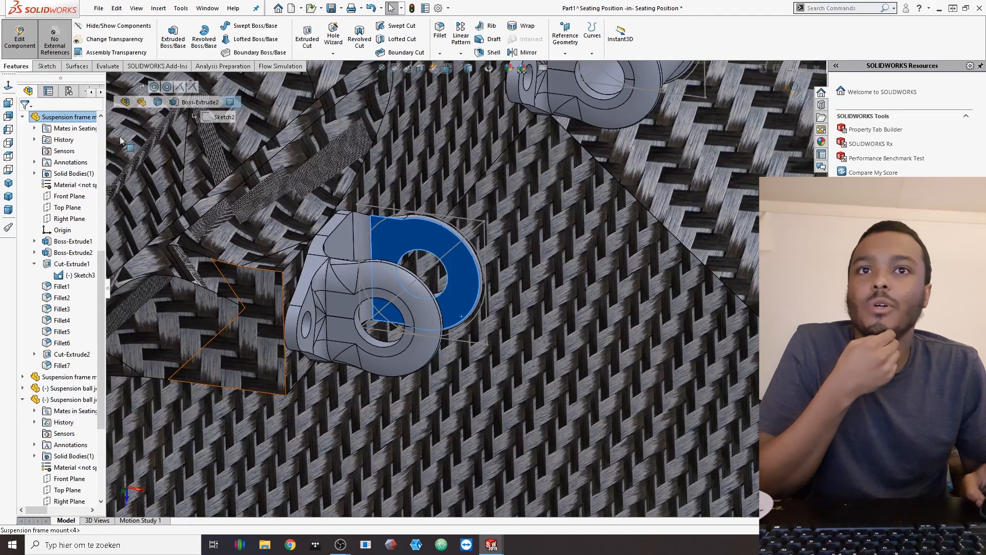
pyautogui.click(183, 29)
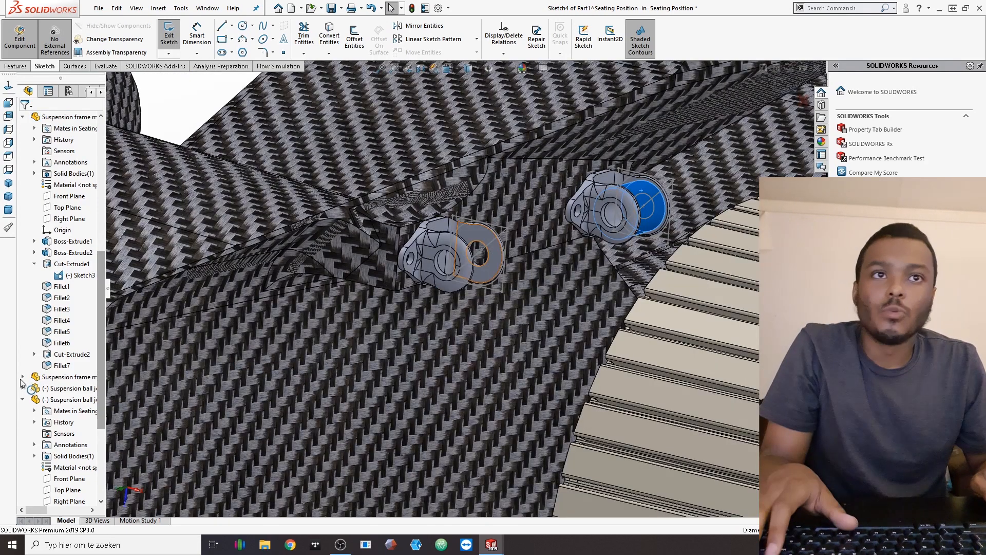
# Step: Reproduce the ring profile from Boss-Extrude1's Sketch2 around the hole in the front upper mount's inner lug face
pyautogui.click(492, 251)
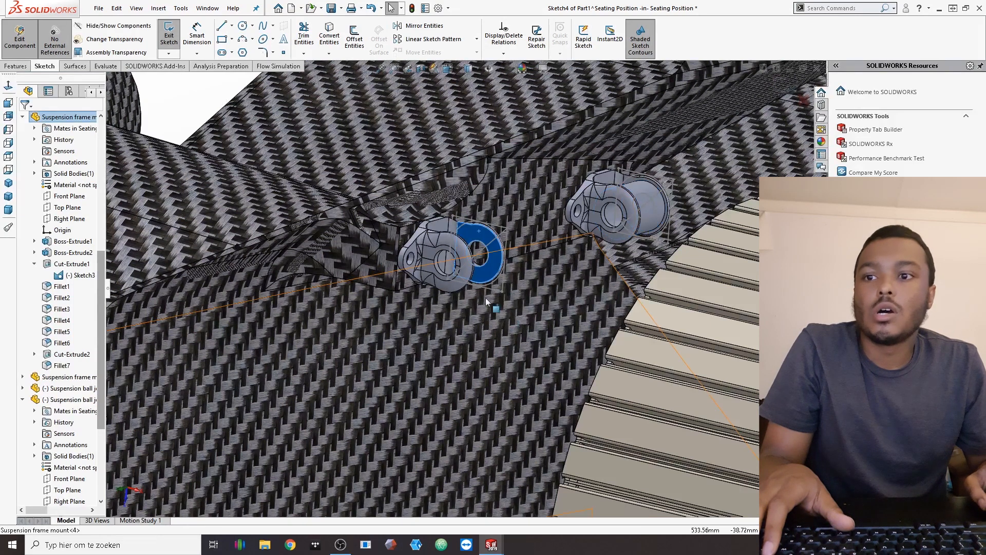
pyautogui.scroll(-7, 46, 396)
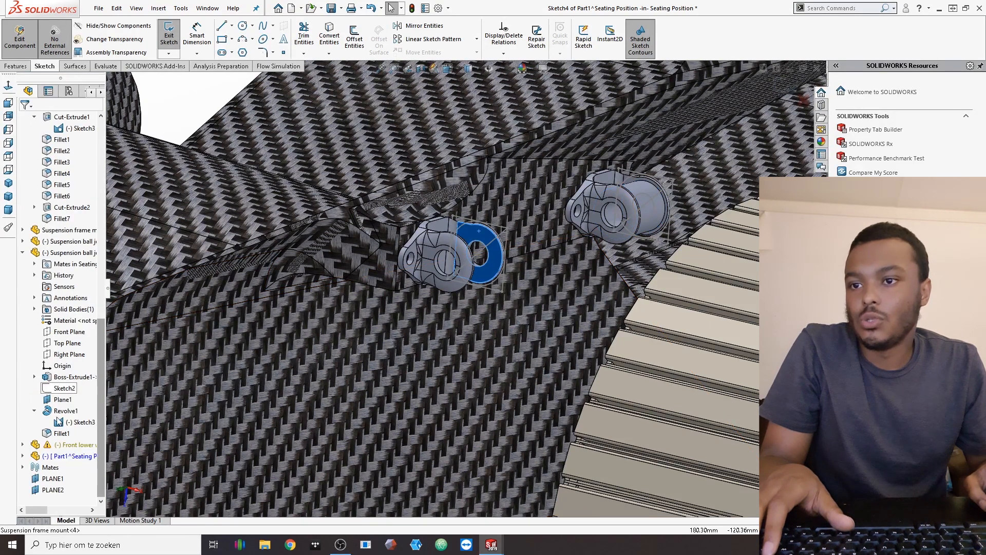
pyautogui.scroll(-1, 49, 436)
pyautogui.click(34, 444)
pyautogui.click(75, 456)
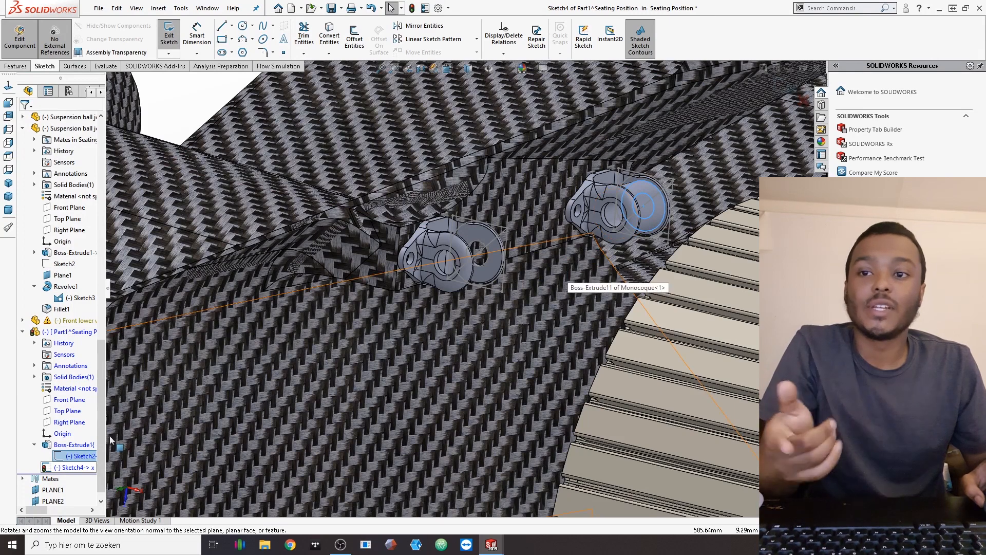
pyautogui.click(329, 36)
pyautogui.click(485, 260)
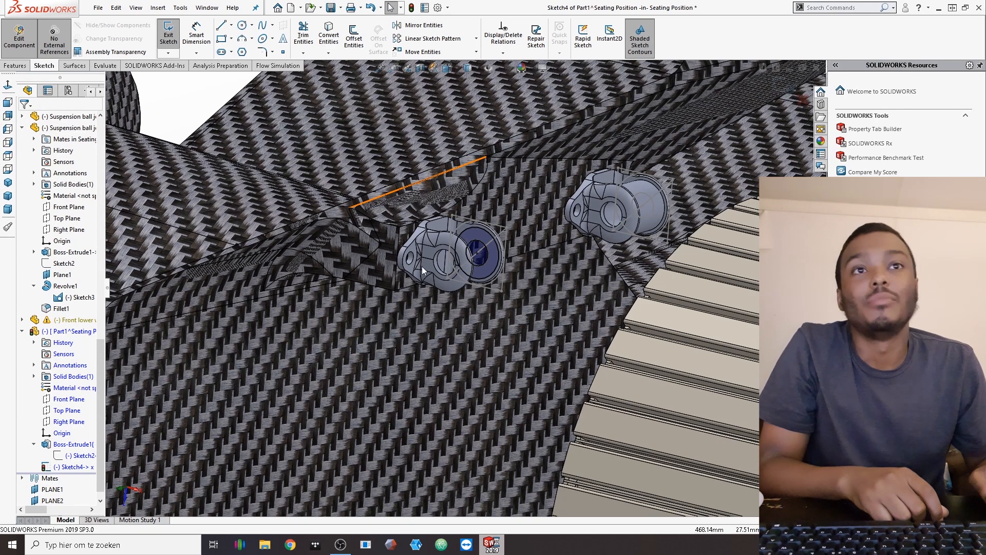
# Step: Extrude the front upper mount's ring profile as a blind boss 40 mm deep with Merge result on
pyautogui.click(168, 36)
pyautogui.click(173, 41)
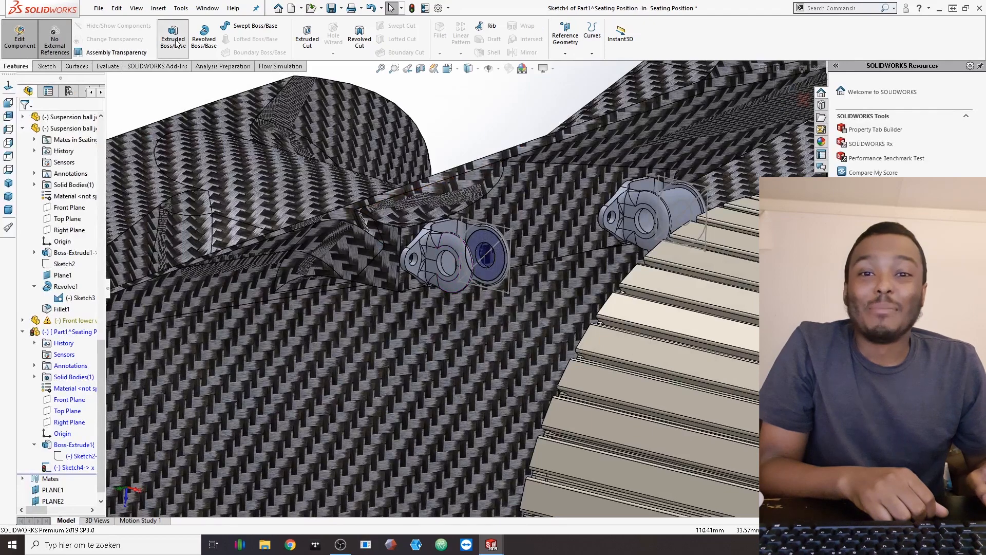
pyautogui.scroll(-7, 481, 259)
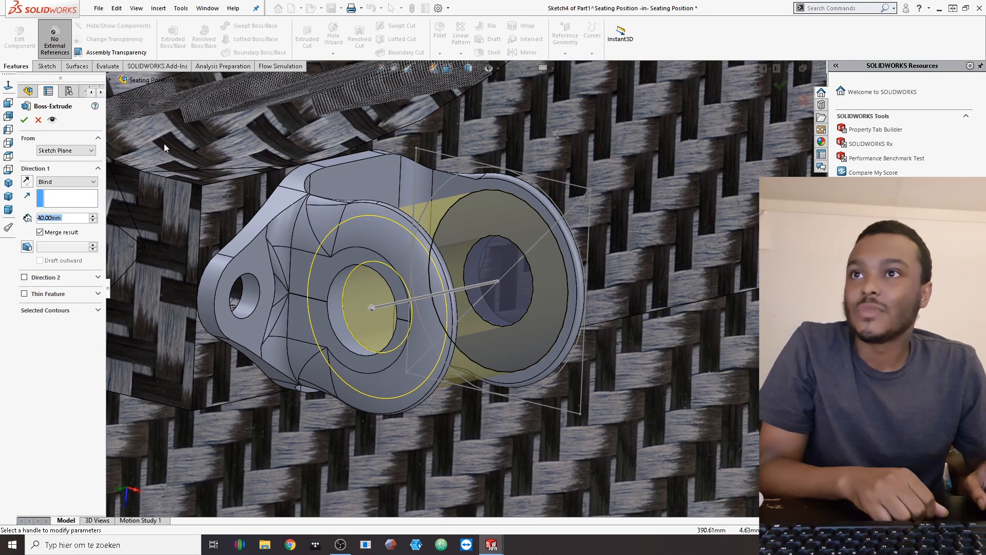
pyautogui.press('Return')
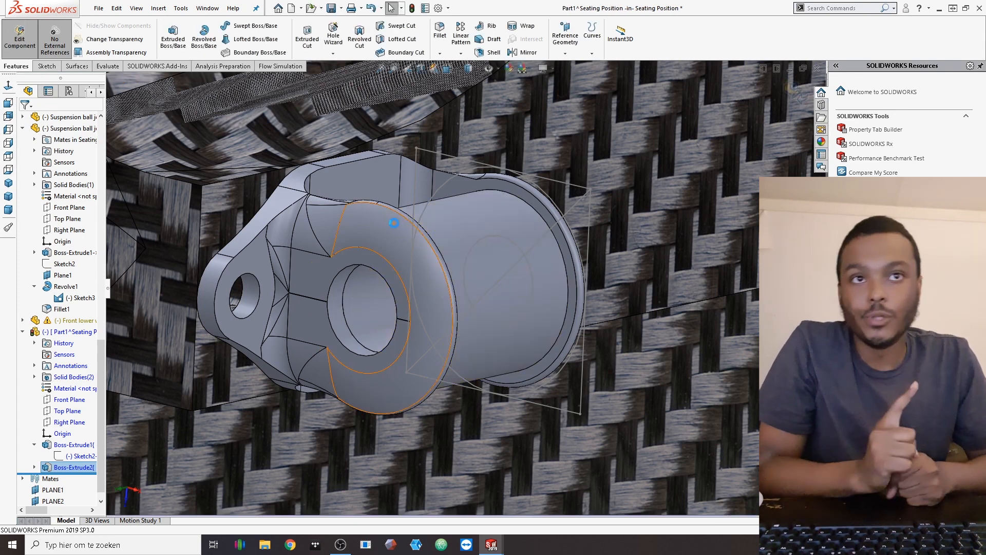
pyautogui.scroll(9, 416, 223)
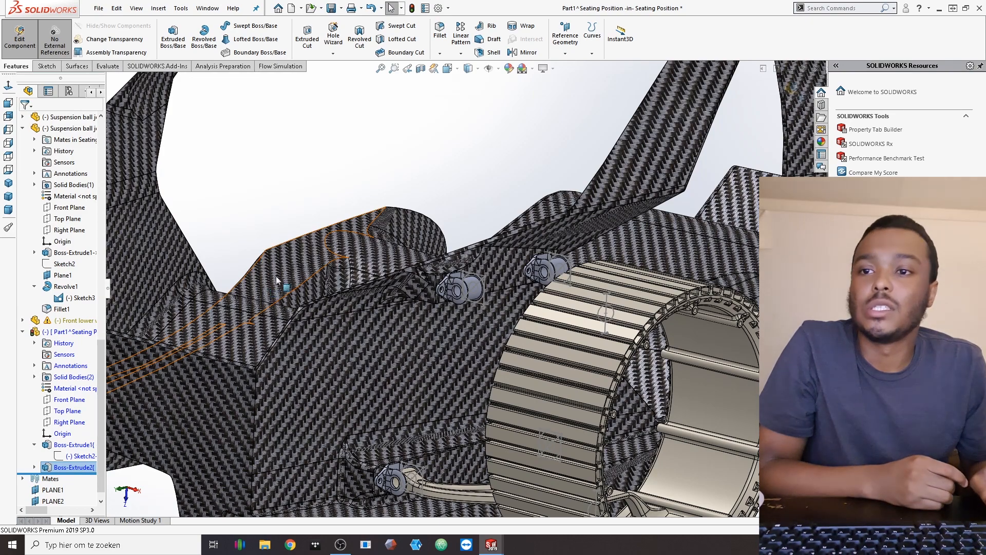
pyautogui.scroll(-5, 462, 411)
pyautogui.scroll(-3, 454, 349)
pyautogui.scroll(2, 454, 349)
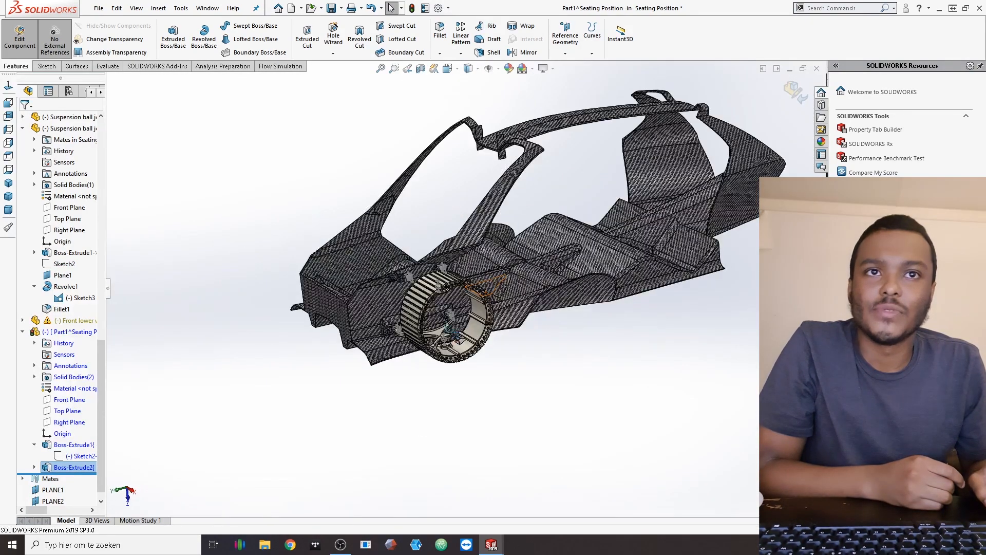
pyautogui.scroll(3, 499, 348)
pyautogui.moveTo(498, 348); pyautogui.dragTo(570, 359, button='middle')
pyautogui.click(678, 327)
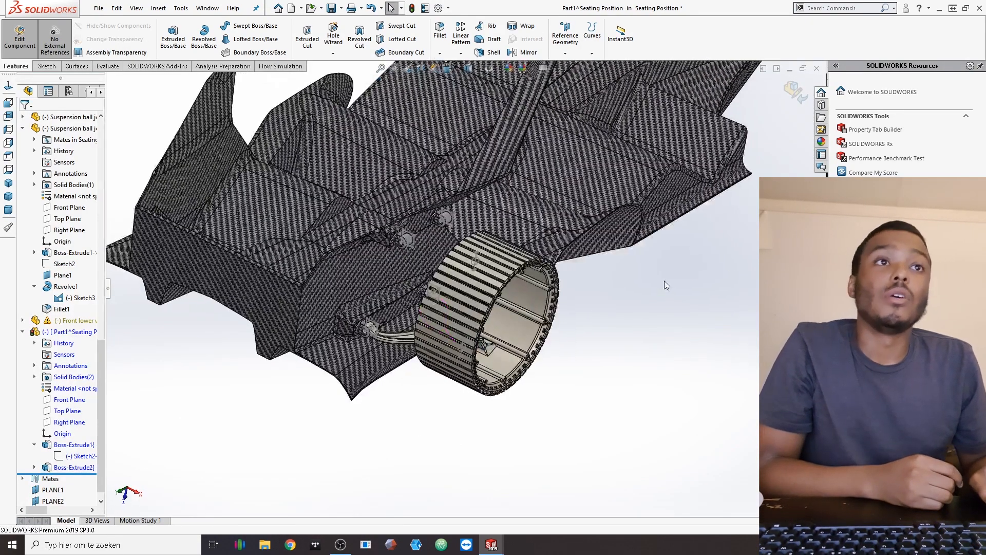
# Step: Try to copy the motor stator's appearance onto the monocoque while still editing the wishbone part
pyautogui.click(610, 140)
pyautogui.click(519, 324)
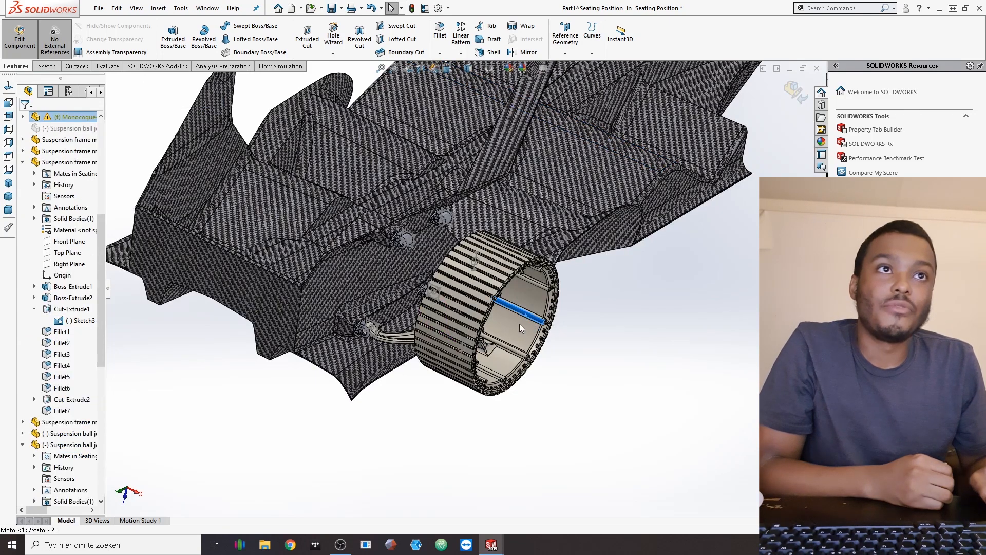
pyautogui.rightClick(519, 323)
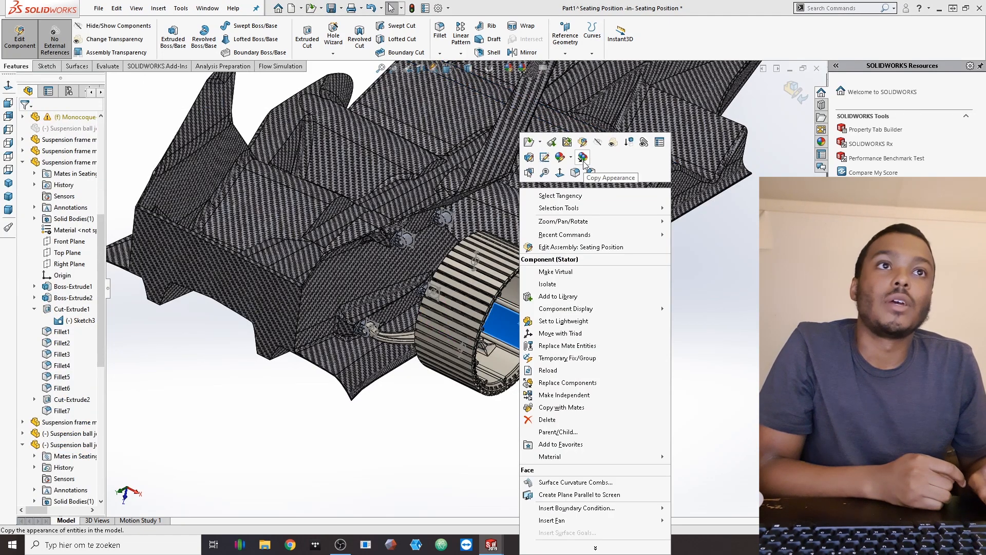
pyautogui.rightClick(570, 185)
pyautogui.click(629, 137)
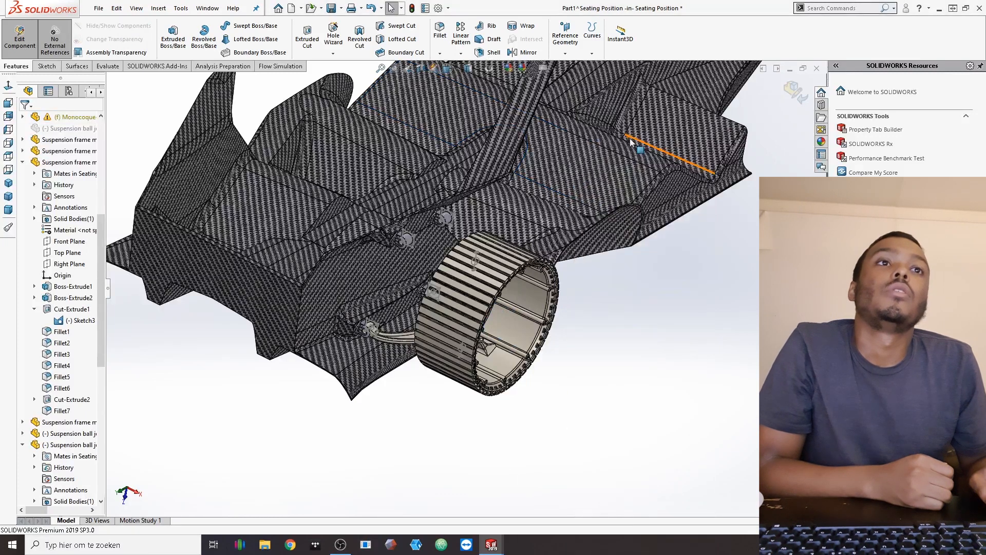
pyautogui.rightClick(511, 329)
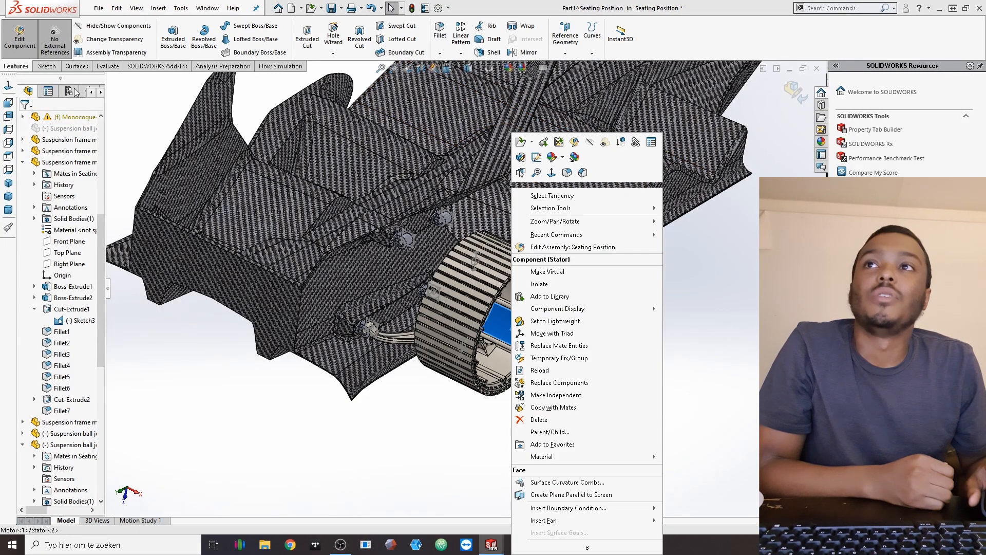
# Step: Exit part editing to the assembly and copy the motor stator's appearance onto the carbon-fibre monocoque
pyautogui.click(32, 43)
pyautogui.rightClick(513, 332)
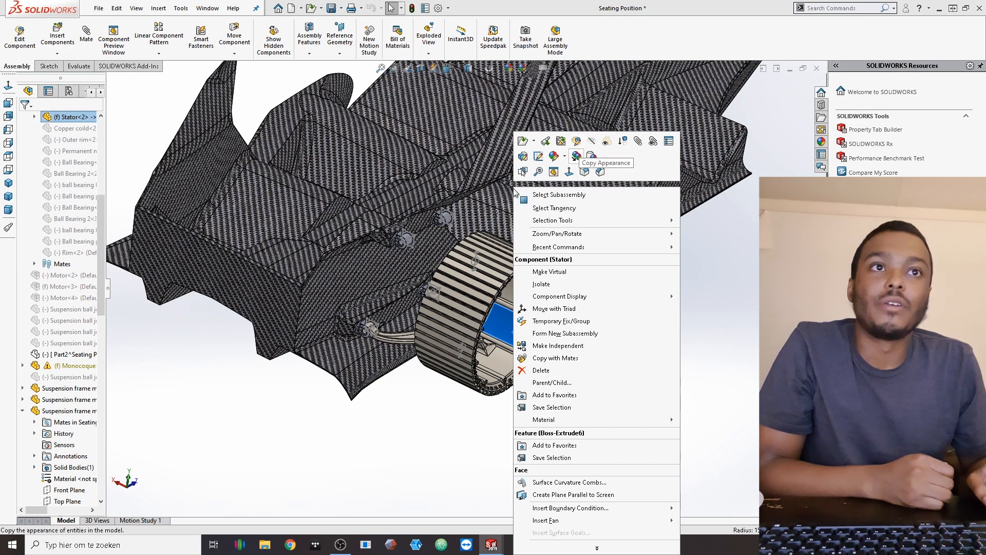
pyautogui.click(576, 156)
pyautogui.rightClick(520, 202)
pyautogui.click(583, 132)
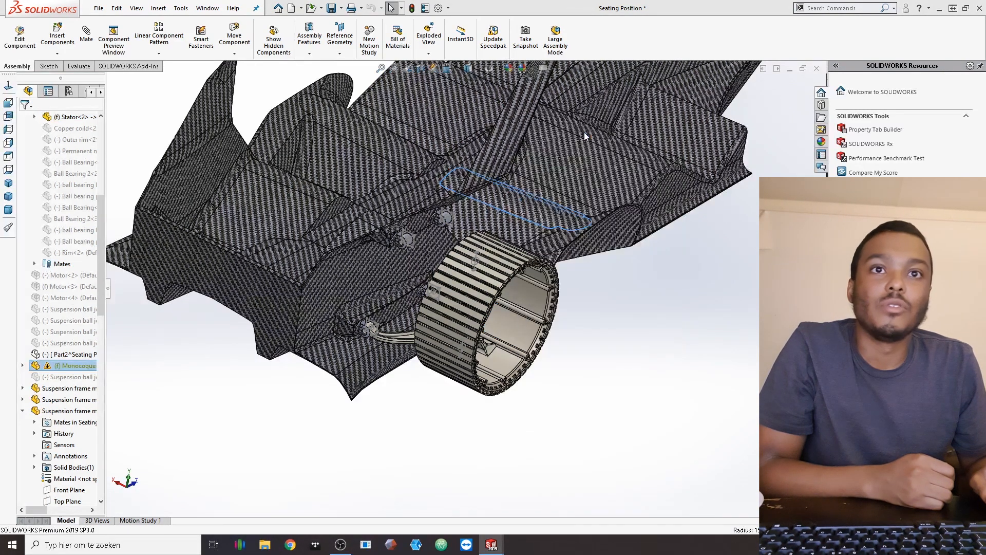
# Step: Examine the front wheel area around the stator, the upper and lower frame mounts and the upper ball joint
pyautogui.moveTo(528, 244); pyautogui.dragTo(545, 318, button='middle')
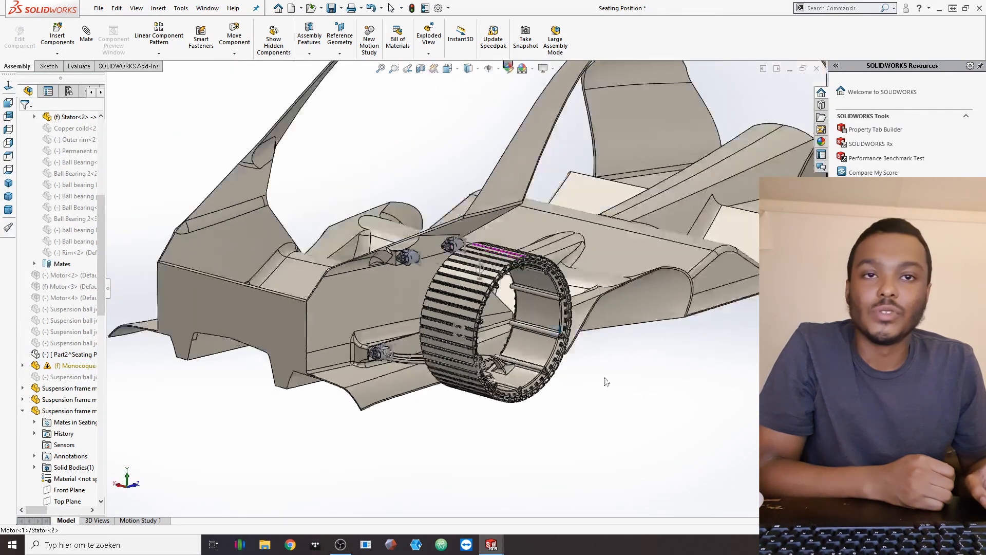
pyautogui.scroll(-5, 423, 328)
pyautogui.scroll(8, 441, 334)
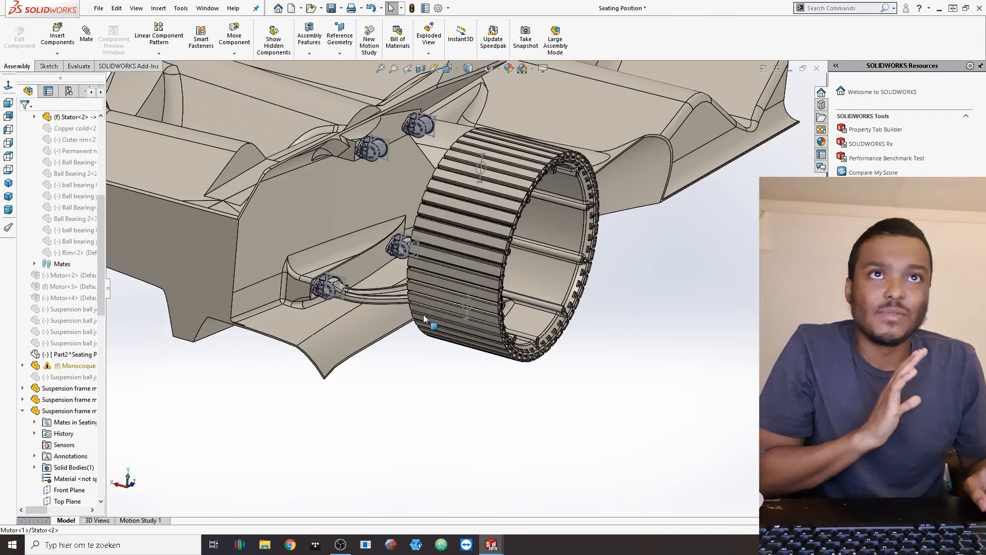
pyautogui.scroll(-3, 439, 229)
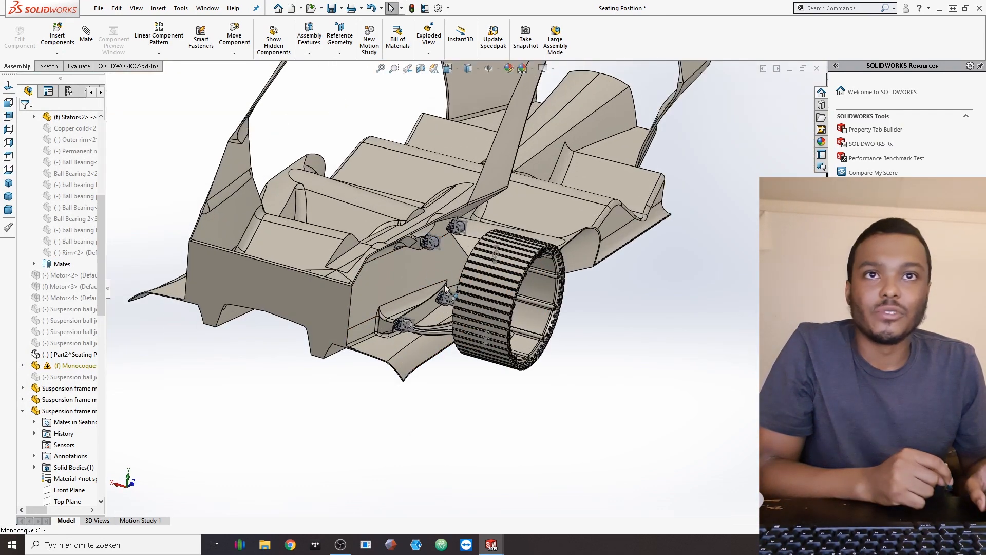
pyautogui.moveTo(439, 229); pyautogui.dragTo(739, 335, button='middle')
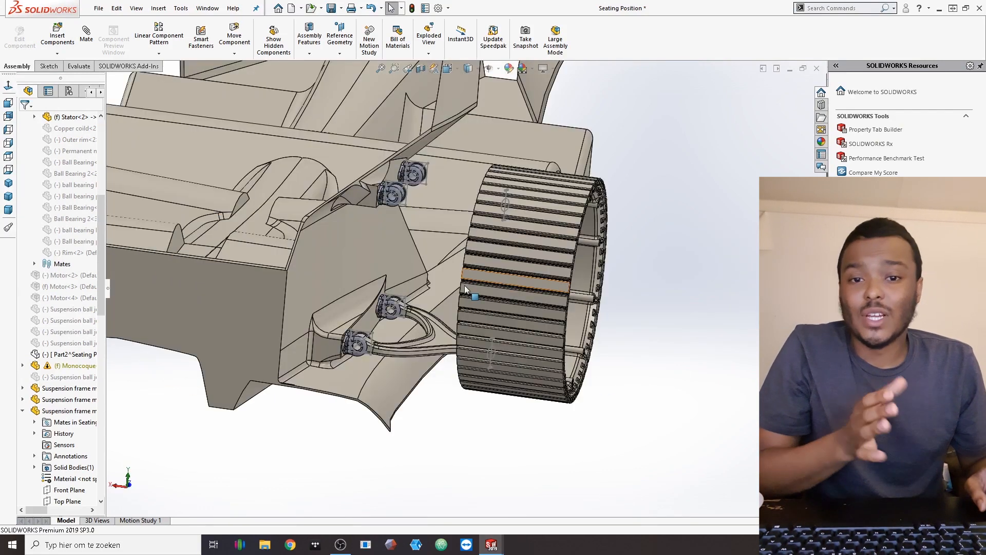
pyautogui.scroll(-2, 479, 282)
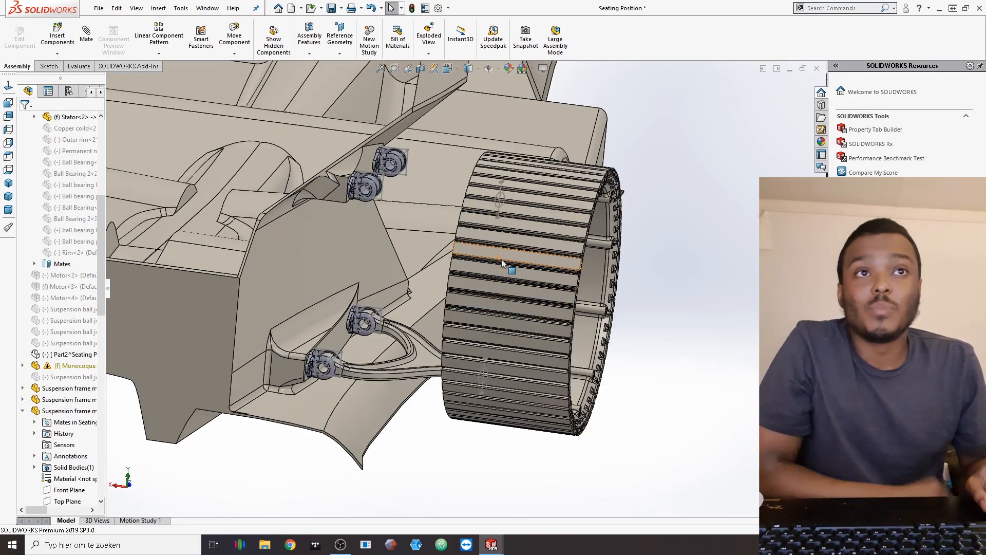
pyautogui.moveTo(497, 272); pyautogui.dragTo(438, 340, button='middle')
pyautogui.scroll(-1, 436, 338)
pyautogui.moveTo(383, 293); pyautogui.dragTo(381, 221, button='middle')
pyautogui.scroll(3, 381, 220)
pyautogui.scroll(-4, 371, 213)
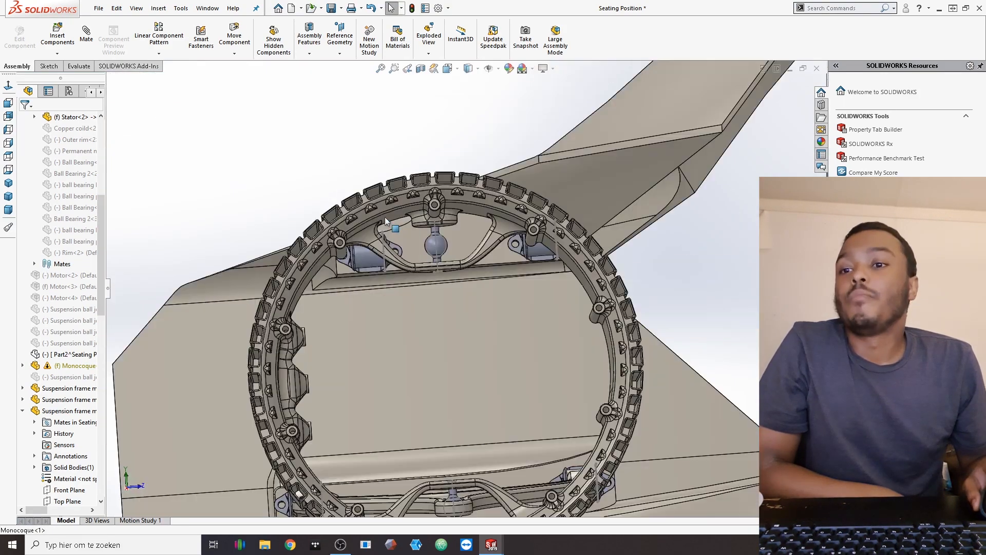
# Step: Resume editing the in-context wishbone part and start a sketch in it on the assembly's PLANE2
pyautogui.scroll(-10, 56, 391)
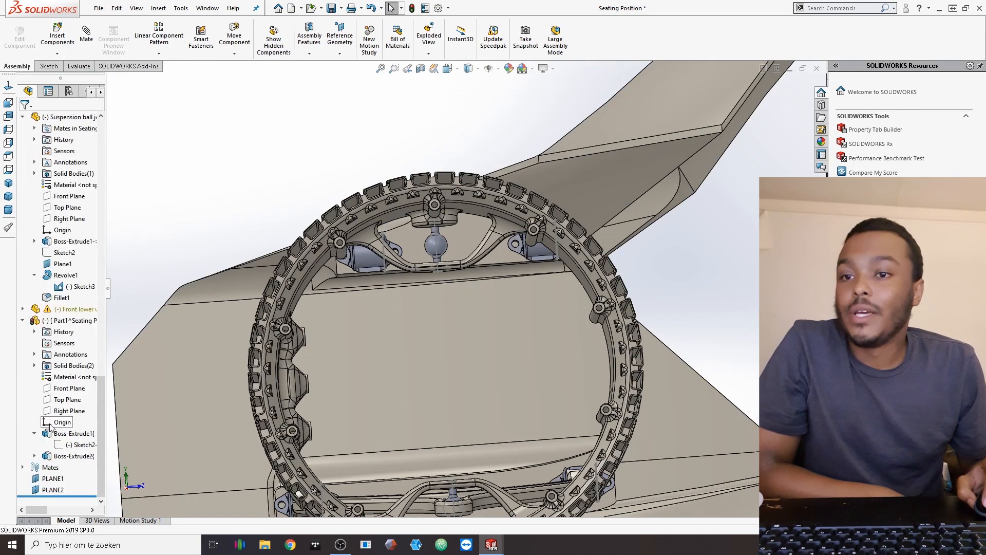
pyautogui.click(54, 492)
pyautogui.moveTo(312, 136); pyautogui.dragTo(335, 166, button='middle')
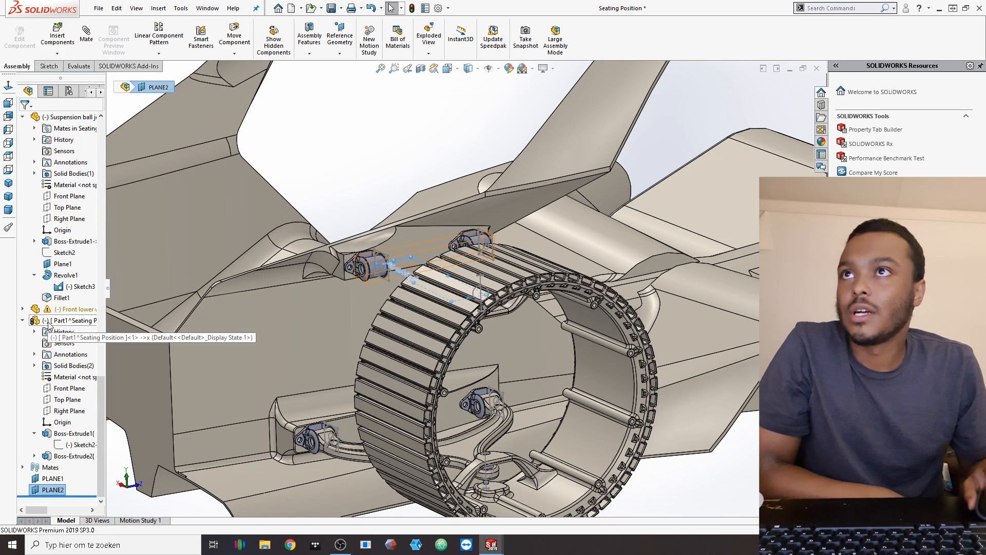
pyautogui.click(72, 320)
pyautogui.click(20, 36)
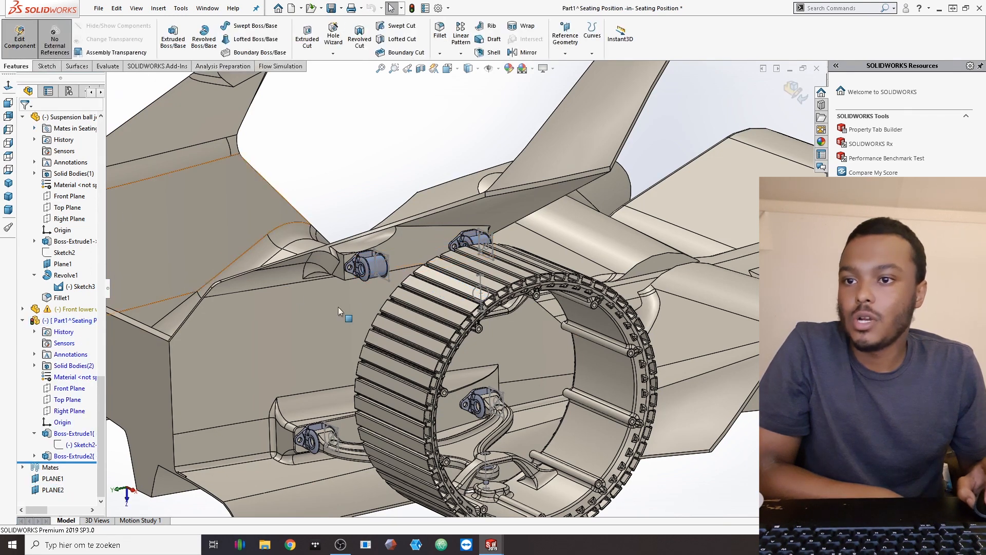
pyautogui.click(53, 490)
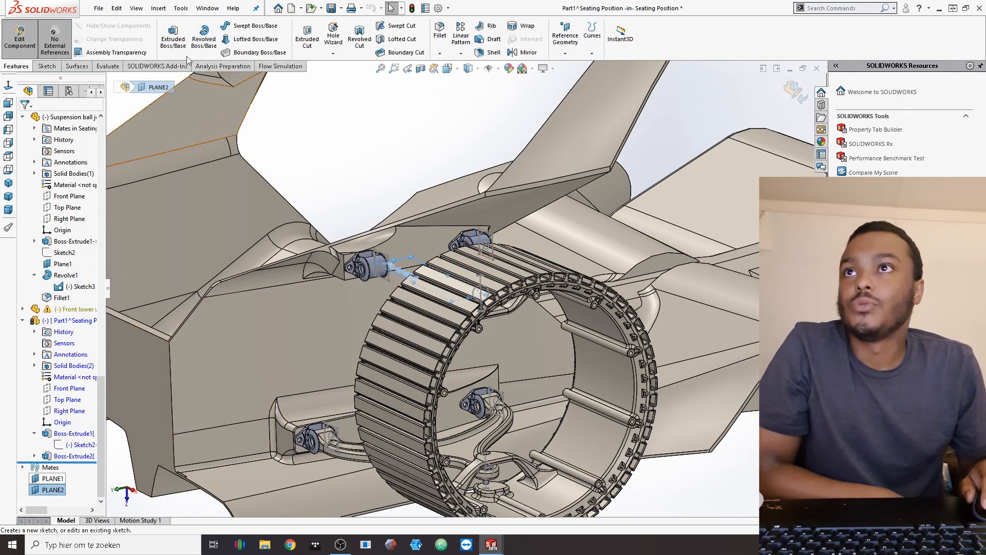
pyautogui.click(47, 66)
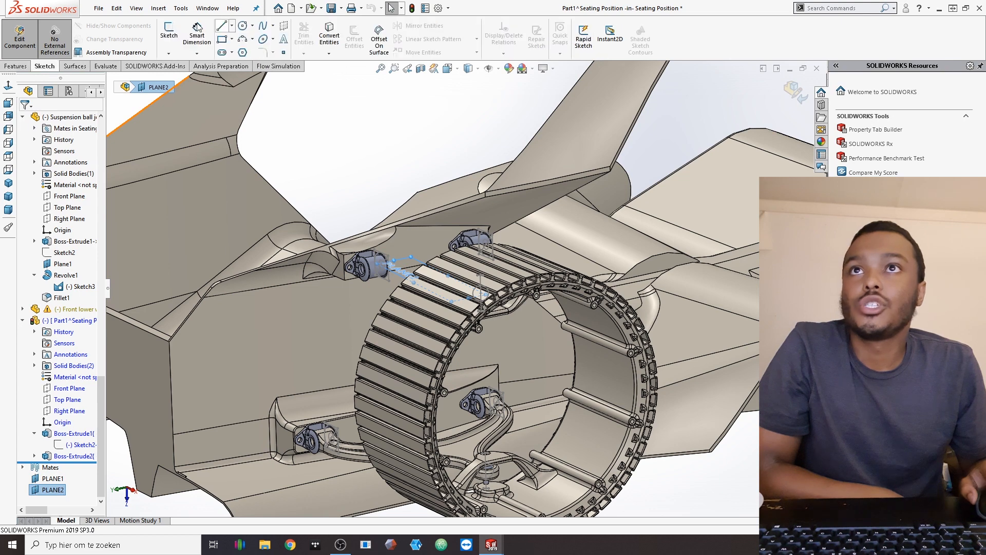
pyautogui.click(168, 36)
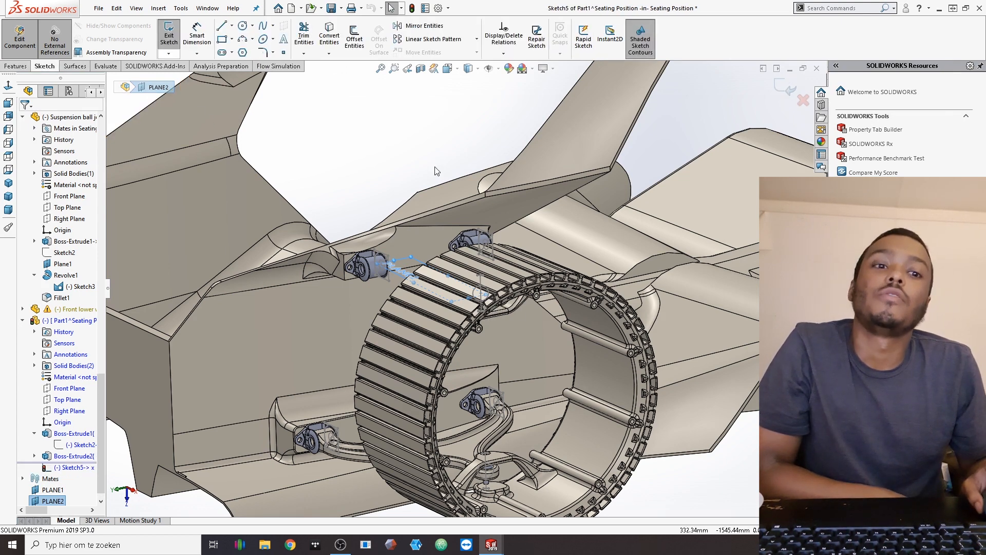
# Step: Convert the circular edge around the middle of the upper ball joint's sphere into the sketch
pyautogui.moveTo(435, 137); pyautogui.dragTo(430, 121, button='middle')
pyautogui.scroll(5, 352, 273)
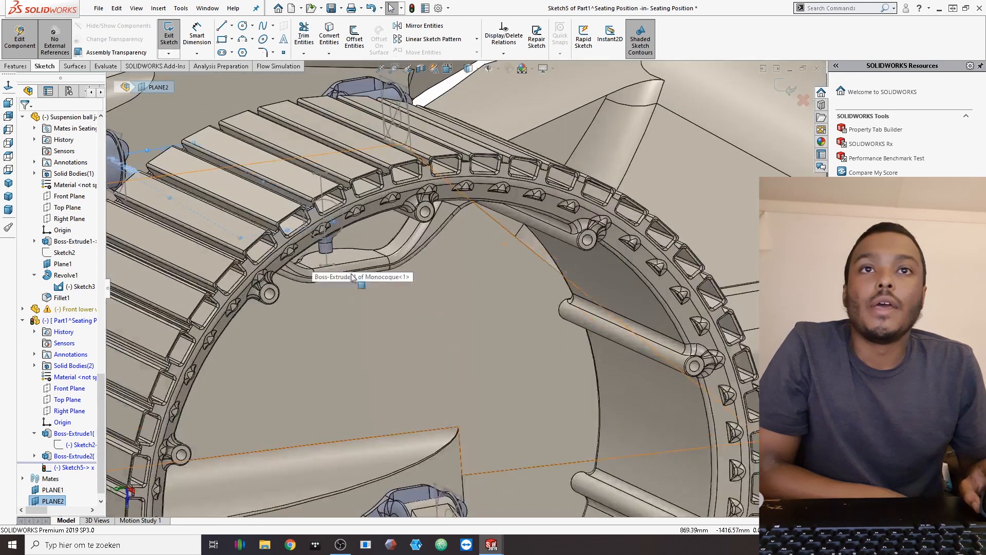
pyautogui.scroll(5, 380, 208)
pyautogui.click(378, 192)
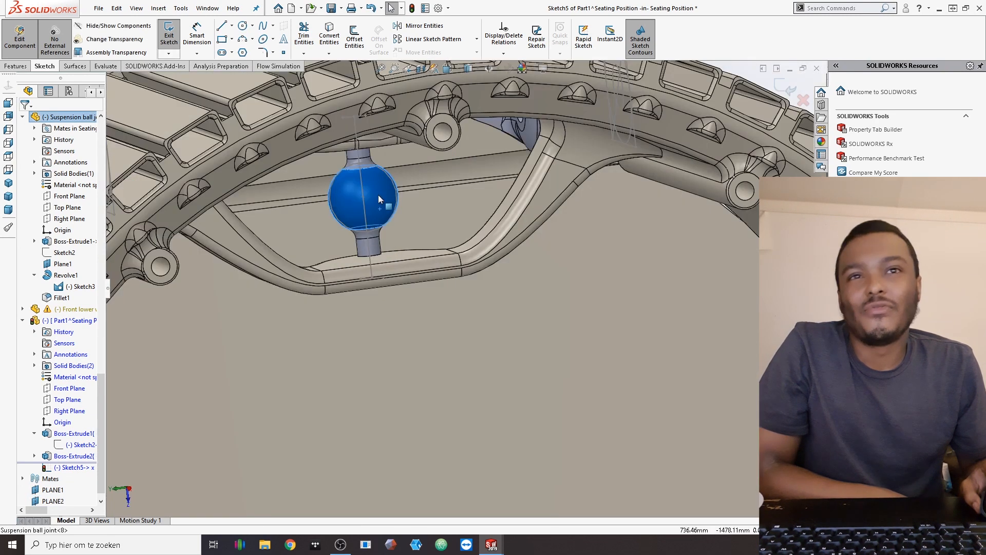
pyautogui.click(380, 202)
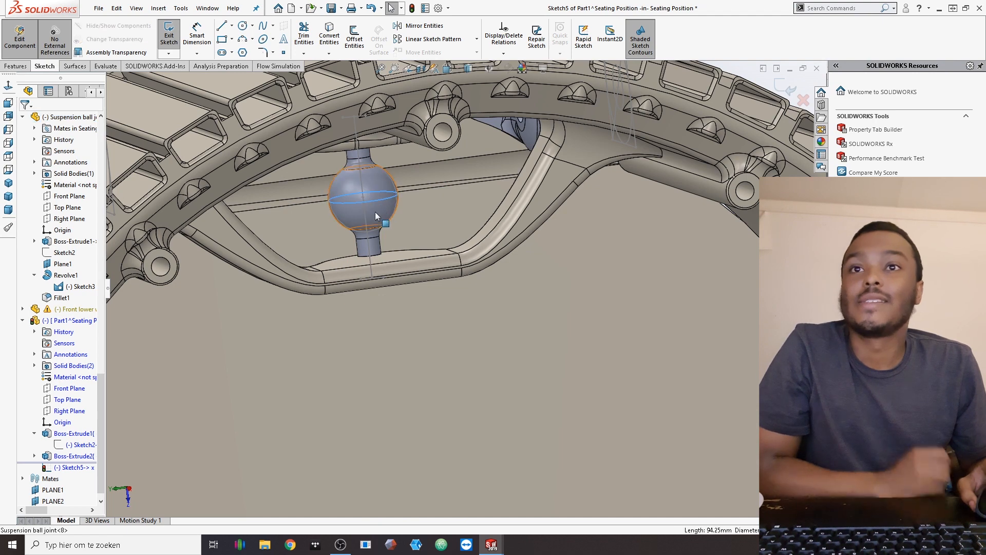
pyautogui.scroll(-2, 383, 257)
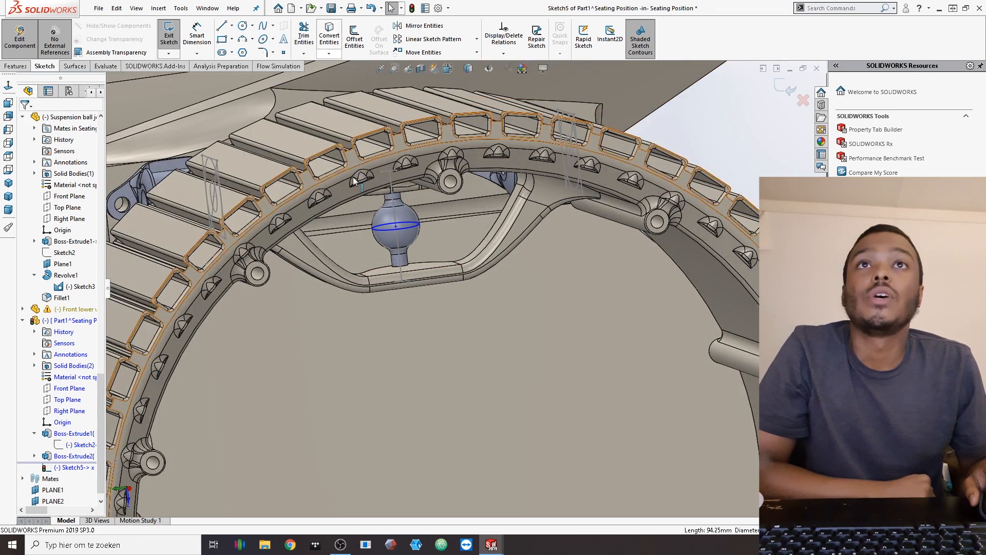
# Step: Offset the converted ball joint circle outward by 10 mm to form a ring profile
pyautogui.click(354, 36)
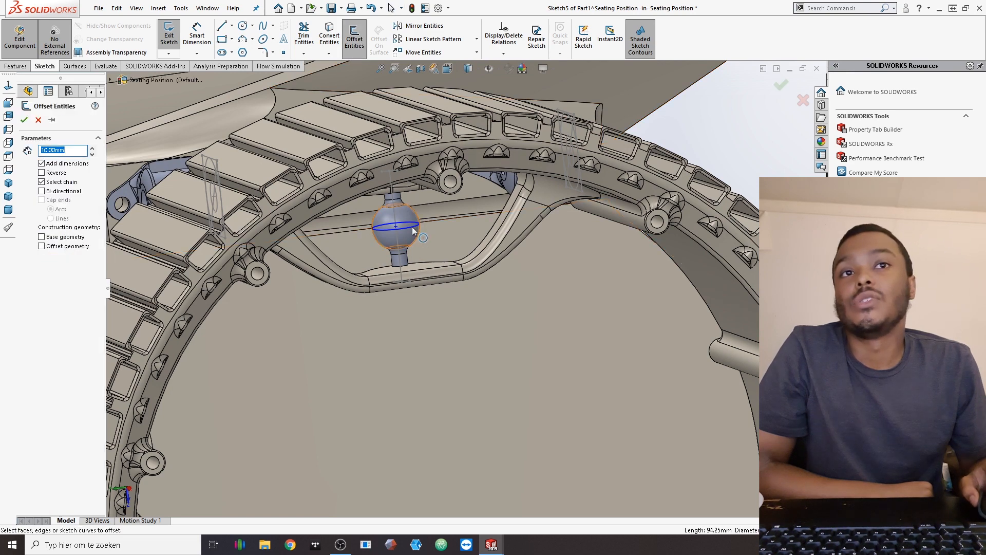
pyautogui.click(412, 227)
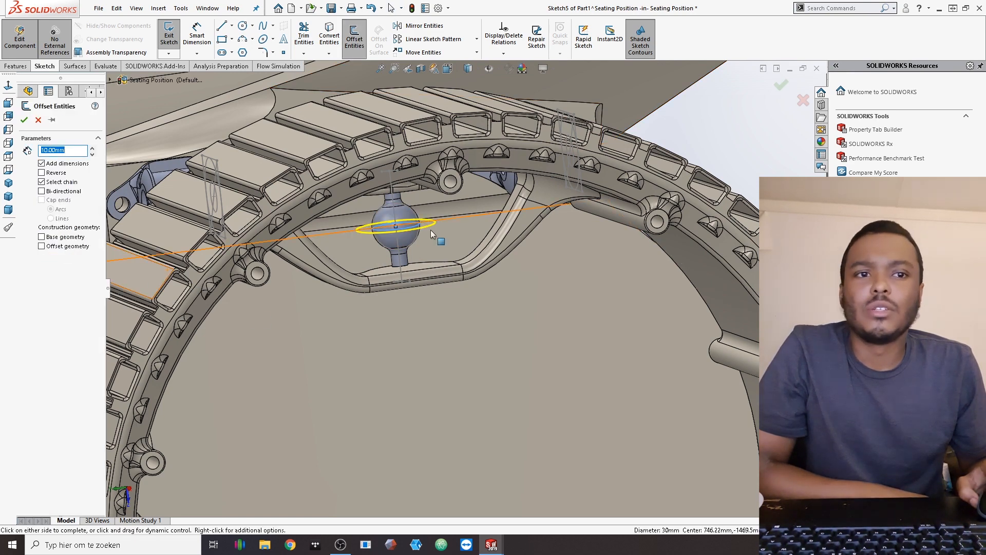
pyautogui.scroll(5, 444, 277)
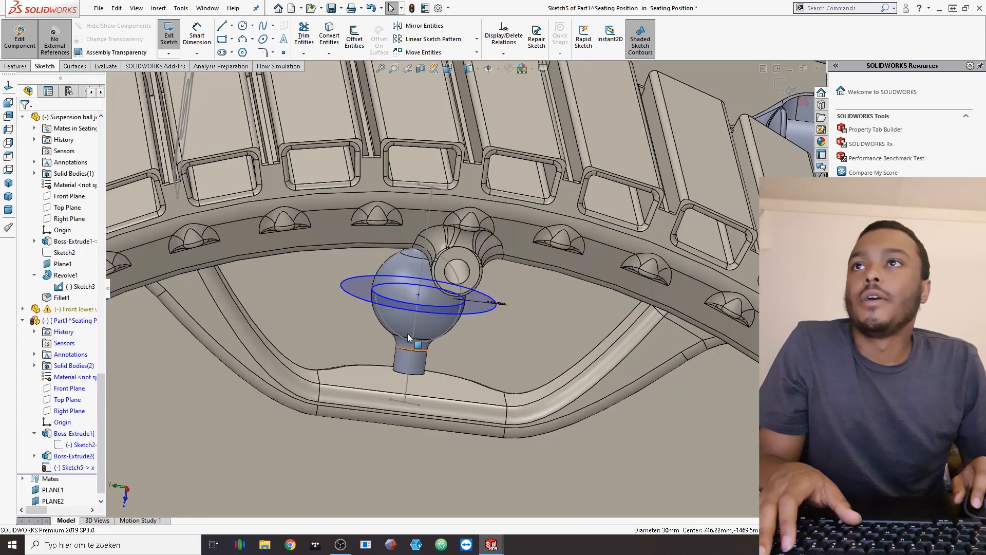
# Step: Extrude the ring profile around the ball joint as a Mid Plane boss 30 mm deep
pyautogui.scroll(-2, 408, 334)
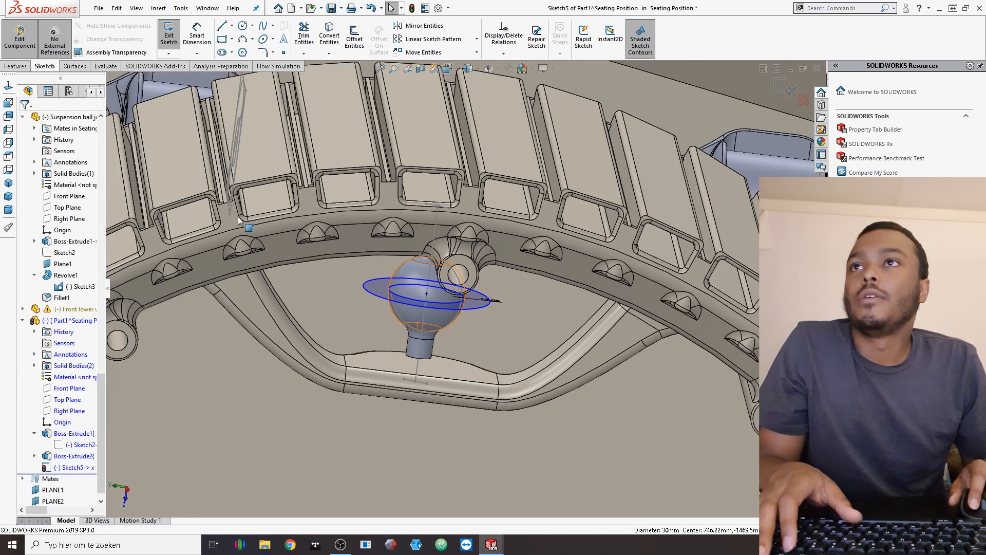
pyautogui.click(16, 66)
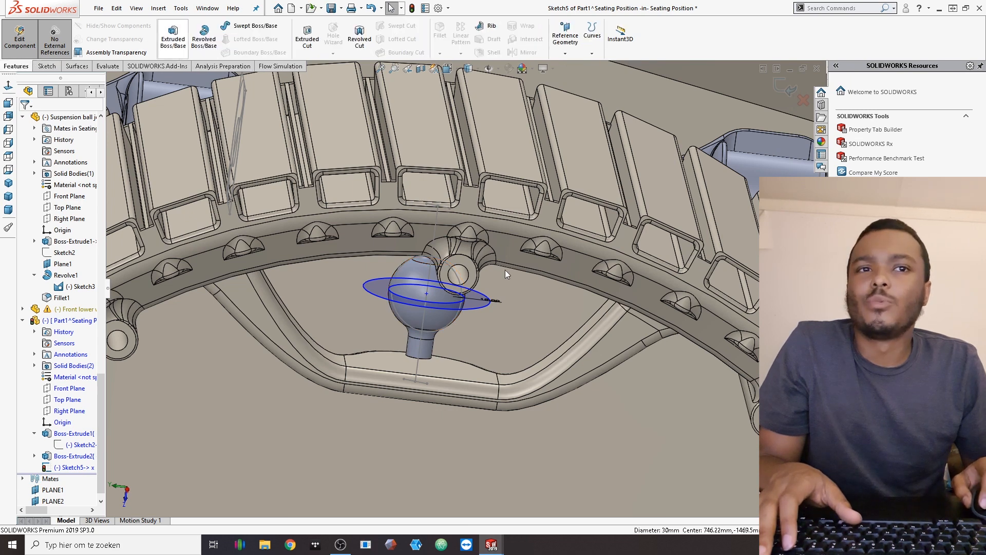
pyautogui.click(452, 303)
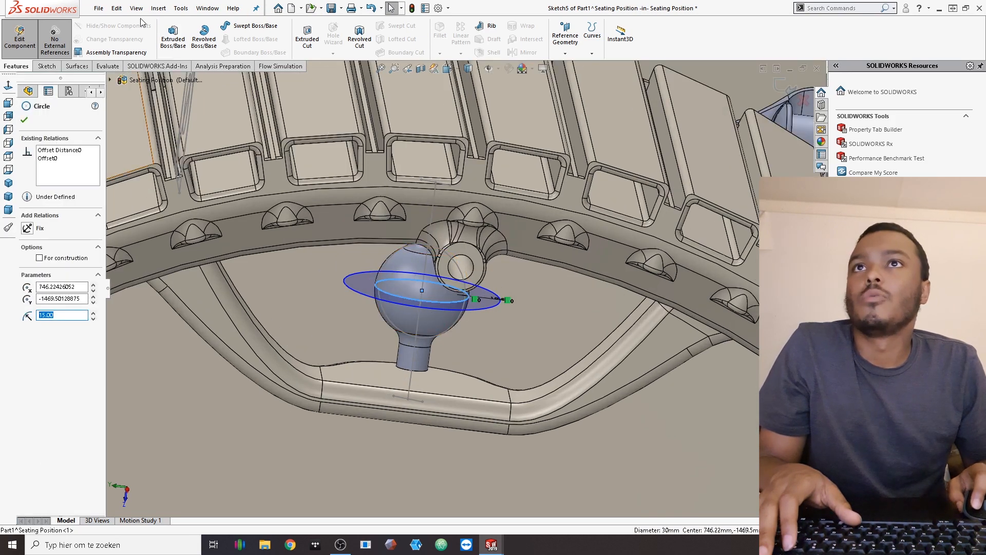
pyautogui.click(173, 36)
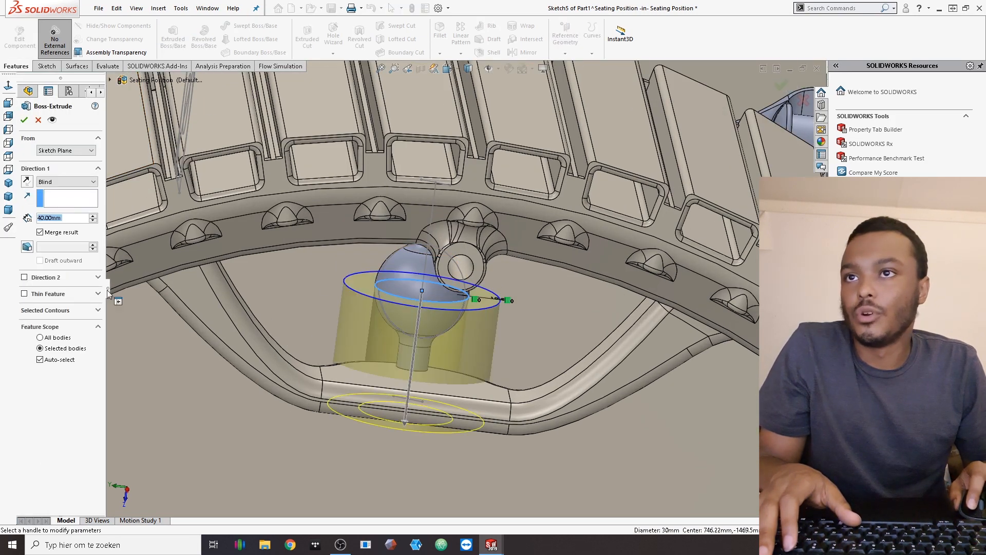
pyautogui.click(93, 221)
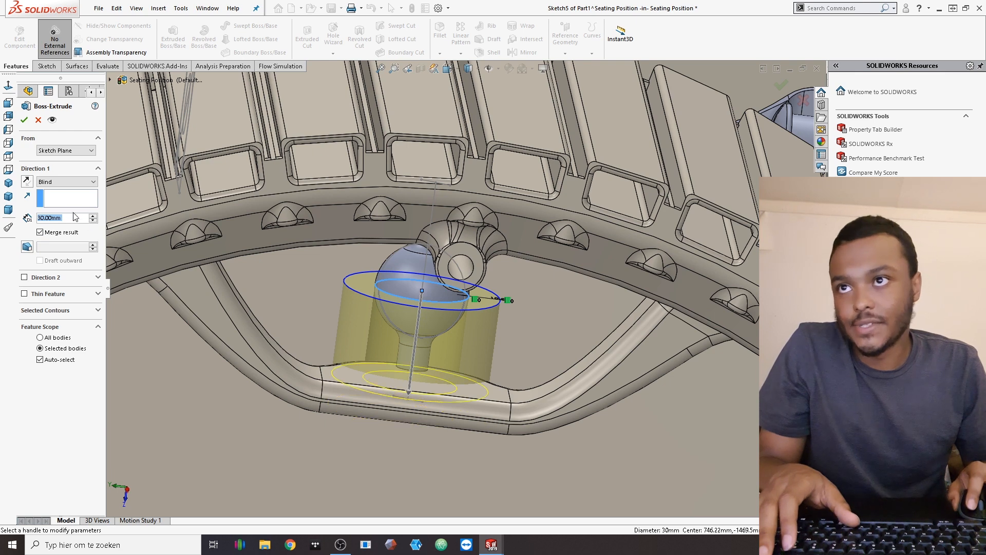
pyautogui.click(61, 182)
pyautogui.click(50, 232)
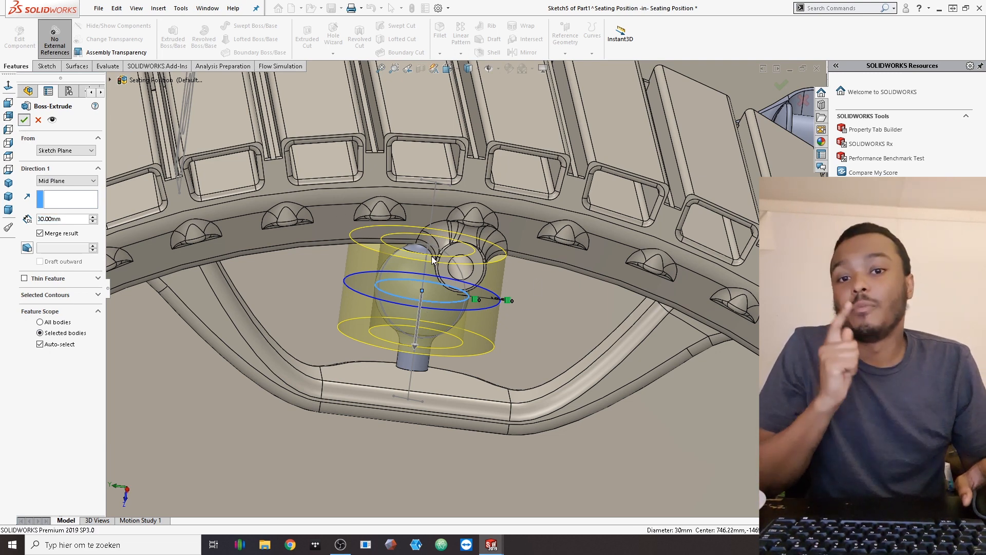
pyautogui.scroll(2, 487, 297)
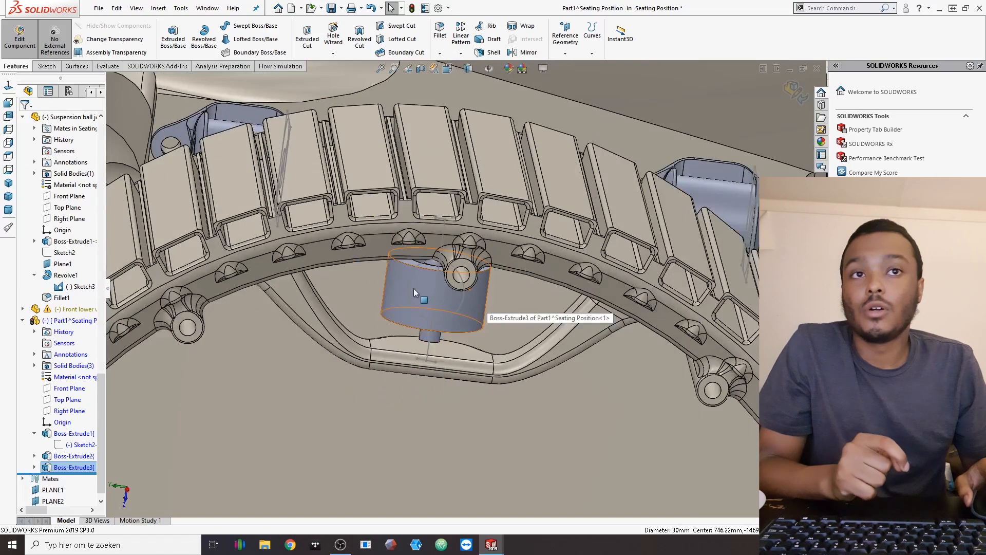
# Step: Open the in-context wishbone part in its own window and save it as Front upper wishbone
pyautogui.scroll(3, 461, 273)
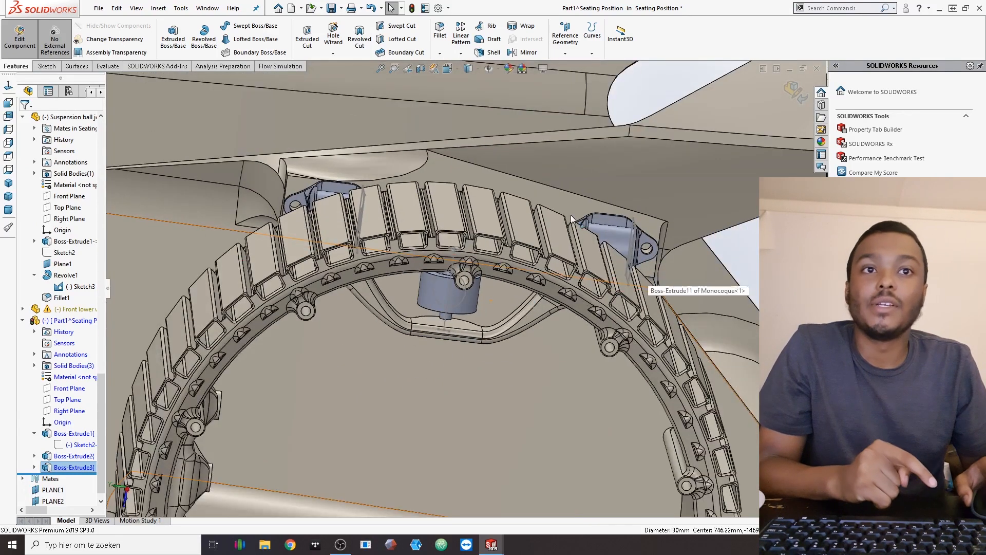
pyautogui.click(429, 300)
pyautogui.rightClick(429, 298)
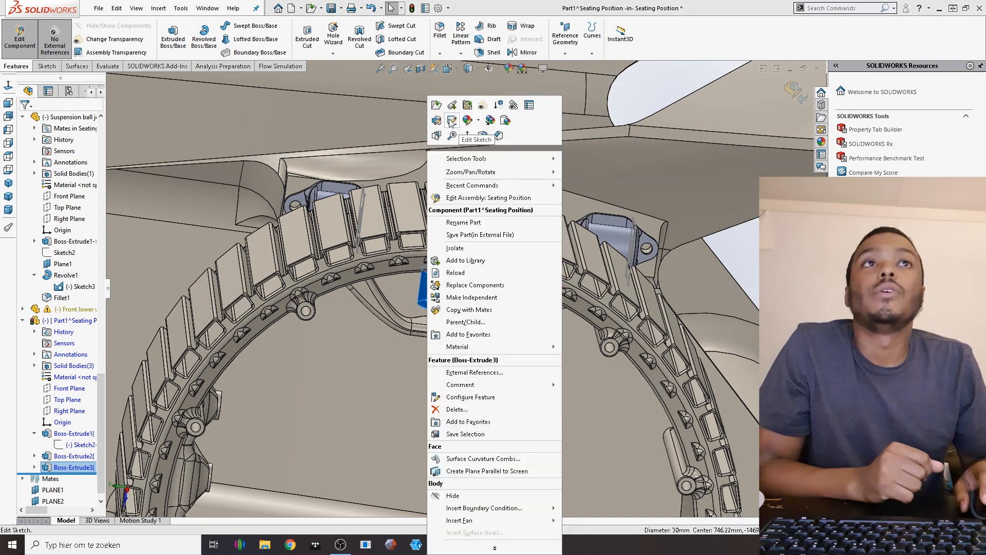
pyautogui.click(435, 106)
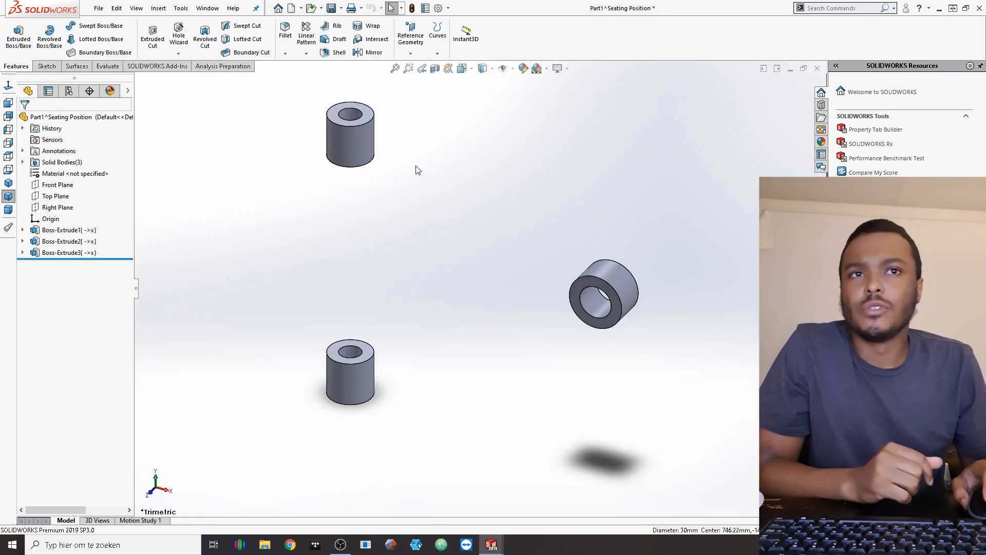
pyautogui.scroll(3, 405, 158)
pyautogui.moveTo(402, 163); pyautogui.dragTo(428, 63, button='middle')
pyautogui.scroll(1, 359, 92)
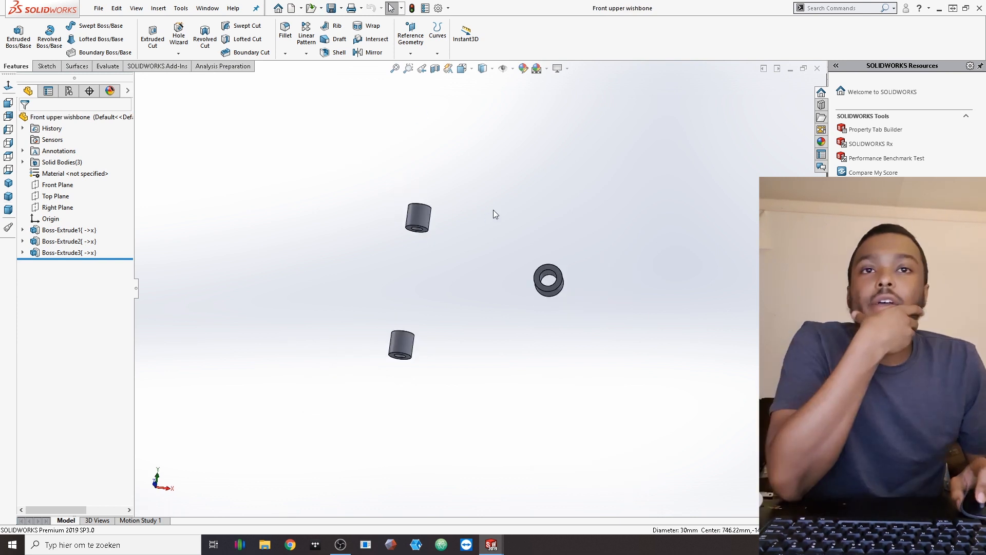
# Step: Examine the relative placement and orientation of the wishbone's three separate bosses from several angles
pyautogui.moveTo(493, 210); pyautogui.dragTo(485, 134, button='middle')
pyautogui.scroll(-1, 483, 238)
pyautogui.moveTo(484, 239); pyautogui.dragTo(477, 222, button='middle')
pyautogui.moveTo(462, 132); pyautogui.dragTo(431, 277, button='middle')
pyautogui.moveTo(384, 314)
pyautogui.mouseDown(button='middle')
pyautogui.moveTo(345, 321)
pyautogui.moveTo(368, 316)
pyautogui.mouseUp(button='middle')
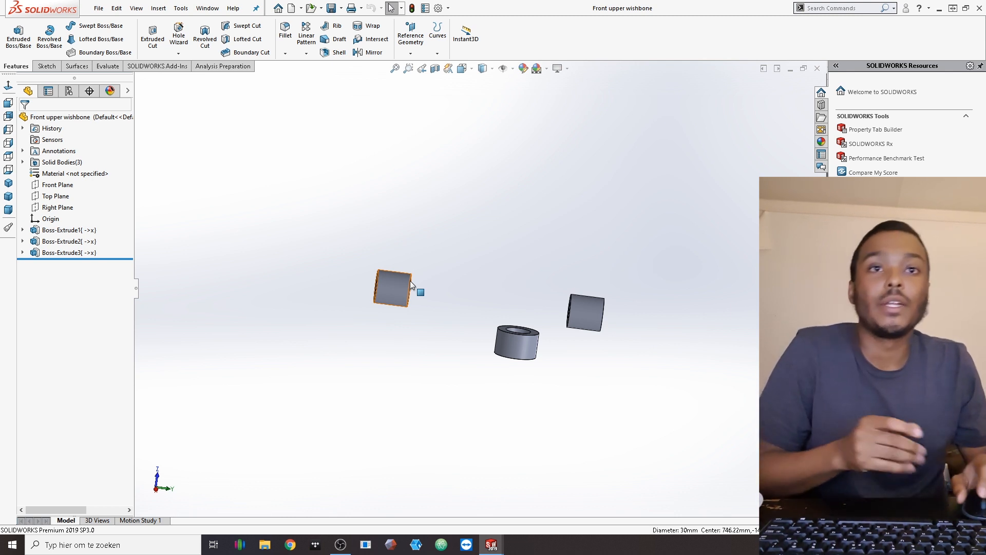
pyautogui.moveTo(410, 301); pyautogui.dragTo(443, 308, button='middle')
pyautogui.scroll(-2, 416, 310)
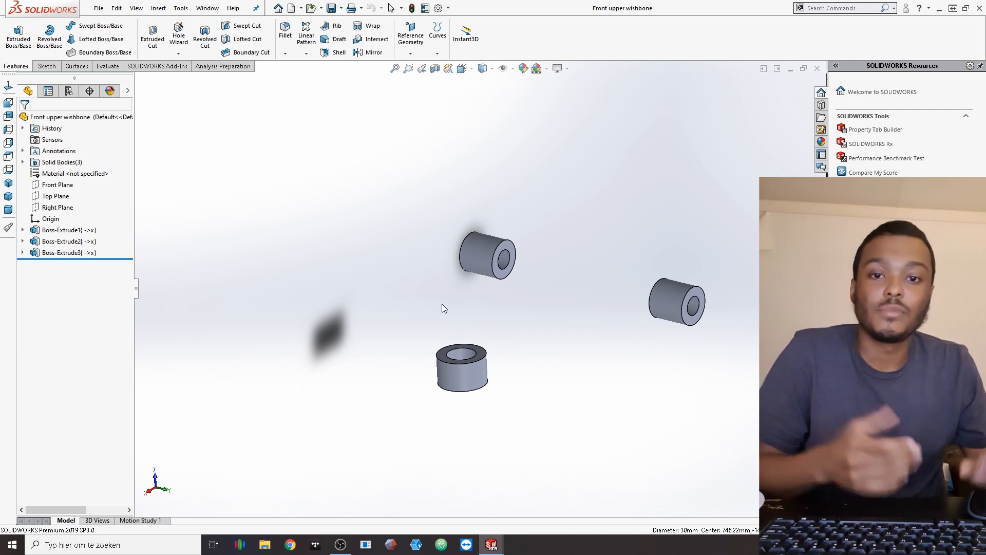
pyautogui.moveTo(442, 307); pyautogui.dragTo(479, 307, button='middle')
pyautogui.moveTo(527, 333); pyautogui.dragTo(600, 338, button='middle')
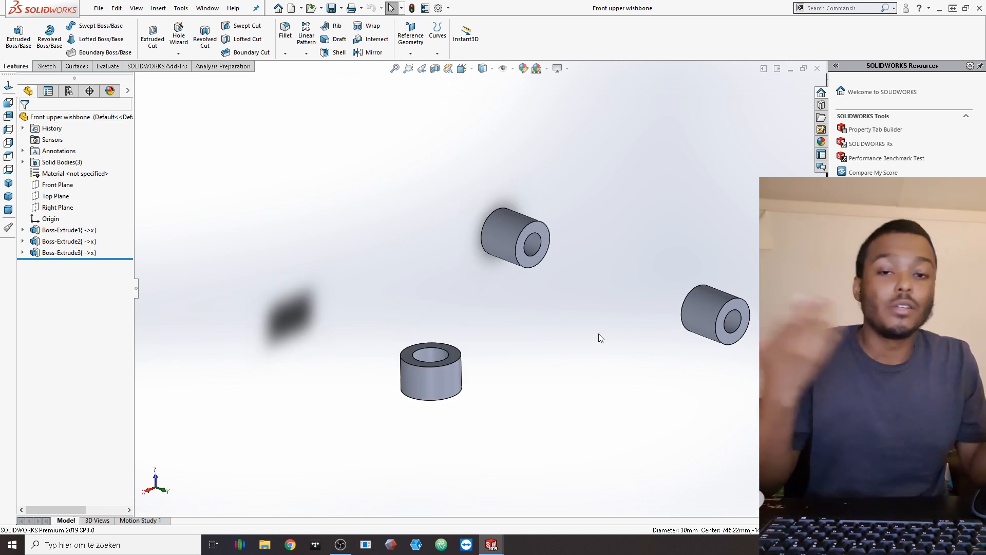
pyautogui.moveTo(534, 356)
pyautogui.mouseDown(button='middle')
pyautogui.moveTo(525, 401)
pyautogui.moveTo(541, 367)
pyautogui.mouseUp(button='middle')
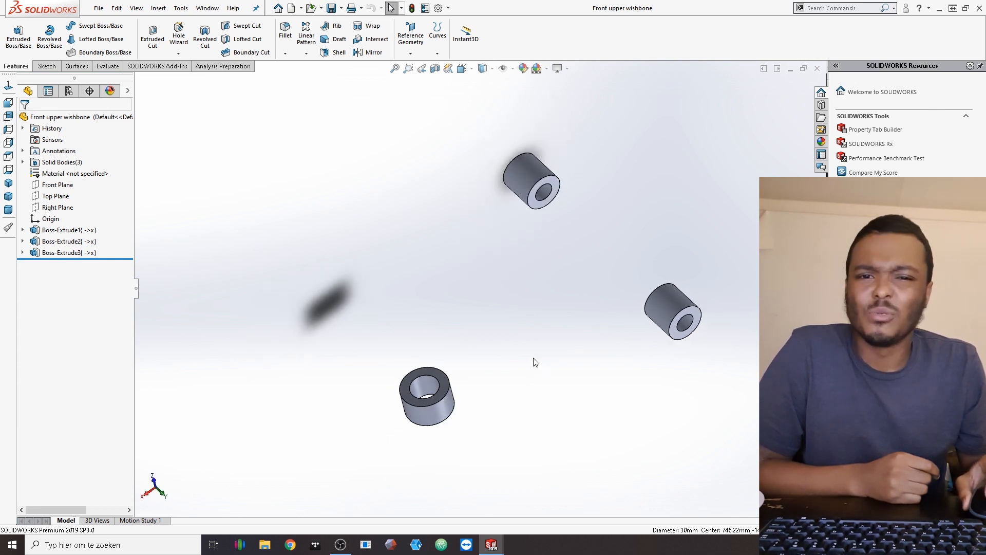
pyautogui.moveTo(486, 377); pyautogui.dragTo(443, 353, button='middle')
pyautogui.moveTo(454, 315); pyautogui.dragTo(261, 286, button='middle')
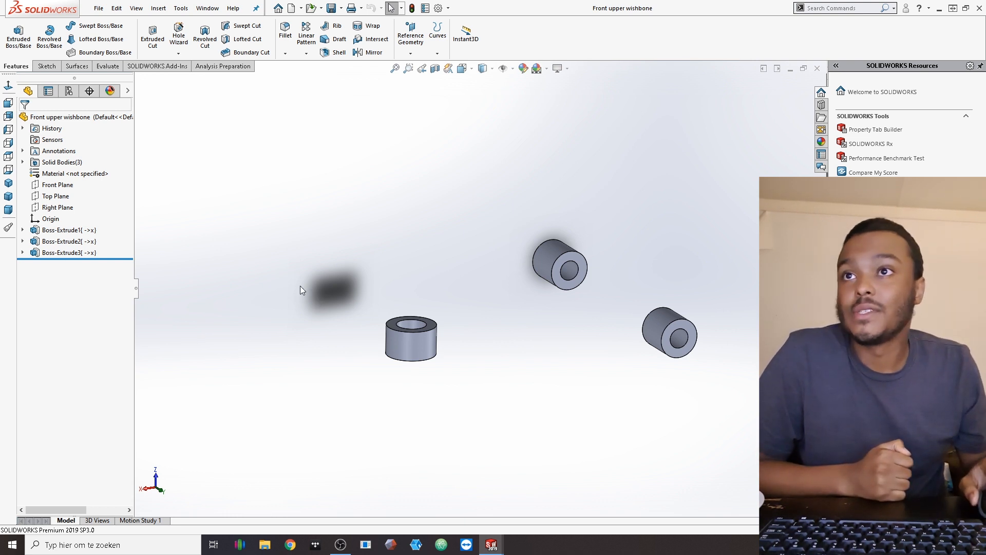
# Step: Compare the bosses with the Front, Top and Right planes, viewing the part from the front, left and top
pyautogui.click(55, 185)
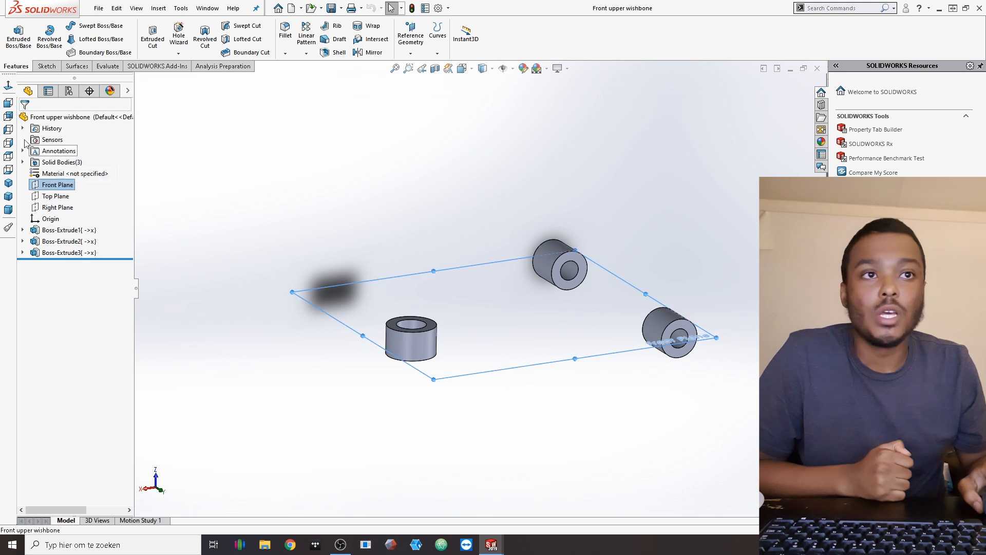
pyautogui.moveTo(321, 218); pyautogui.dragTo(264, 248, button='middle')
pyautogui.click(56, 196)
pyautogui.click(56, 207)
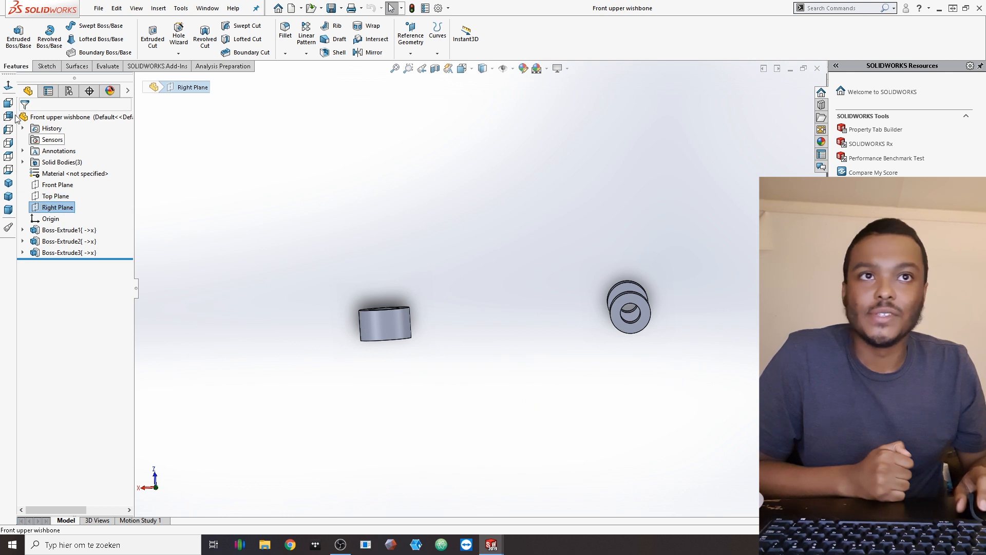
pyautogui.scroll(-3, 414, 270)
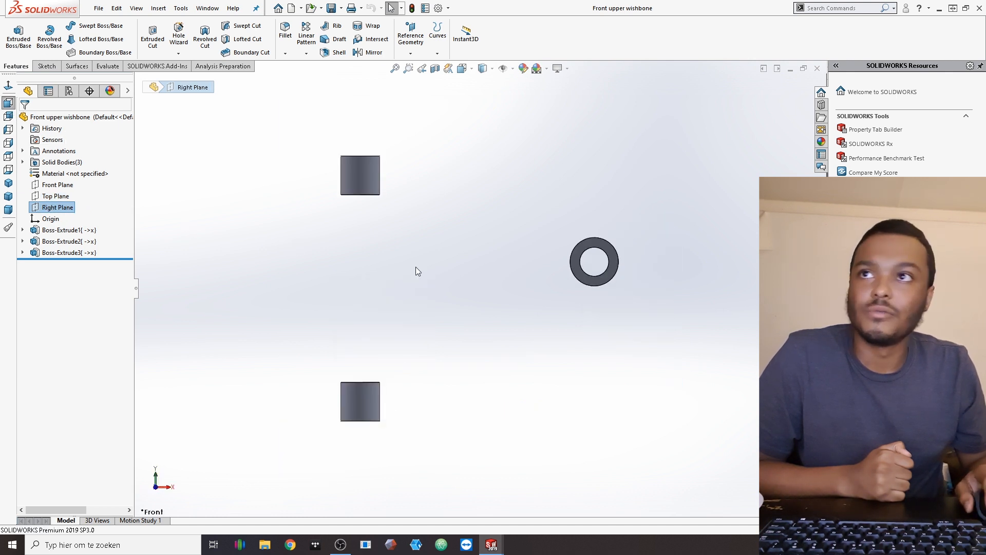
pyautogui.click(9, 130)
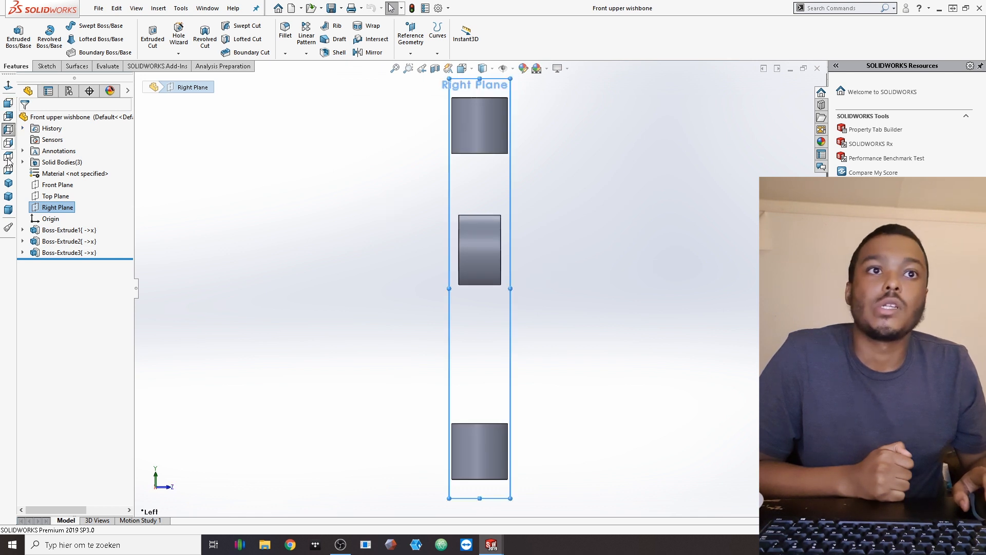
pyautogui.click(8, 158)
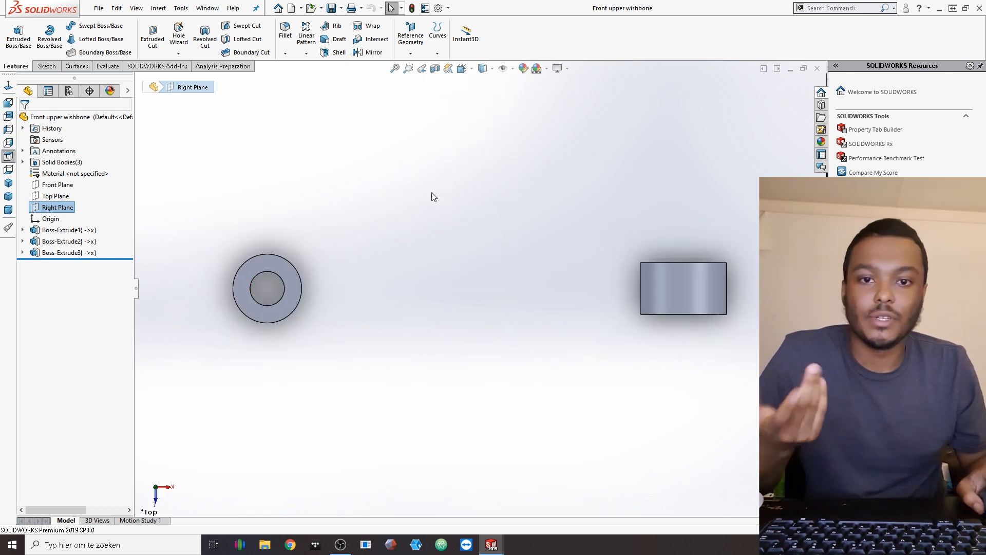
# Step: Inspect the upper wishbone area in the Seating Position assembly, keep the assembly open and return to the wishbone part
pyautogui.click(792, 71)
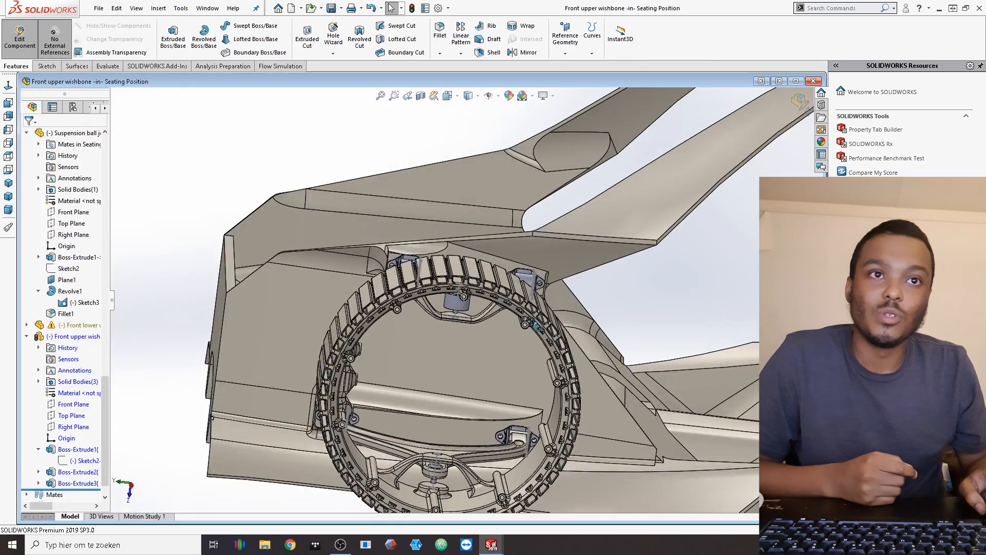
pyautogui.moveTo(534, 324); pyautogui.dragTo(485, 278, button='middle')
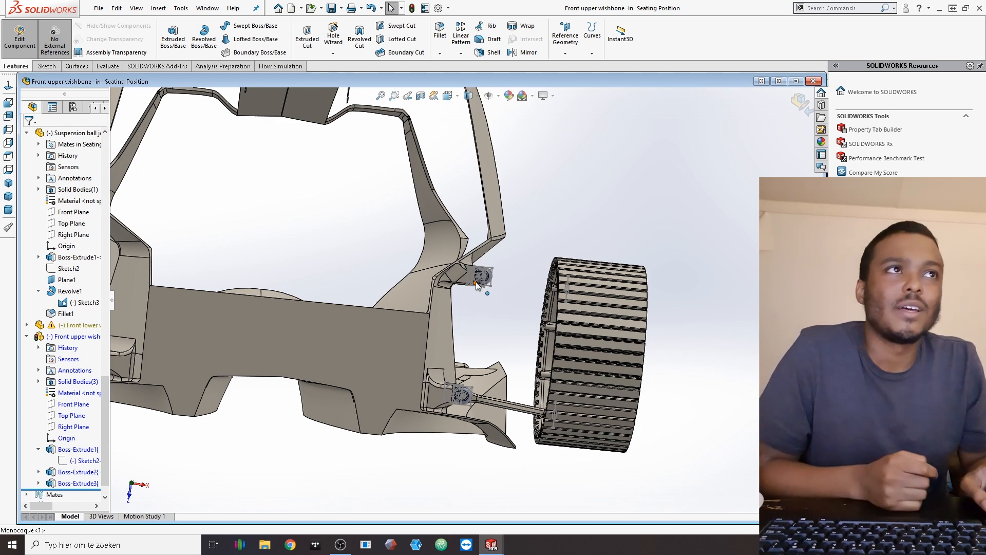
pyautogui.click(810, 81)
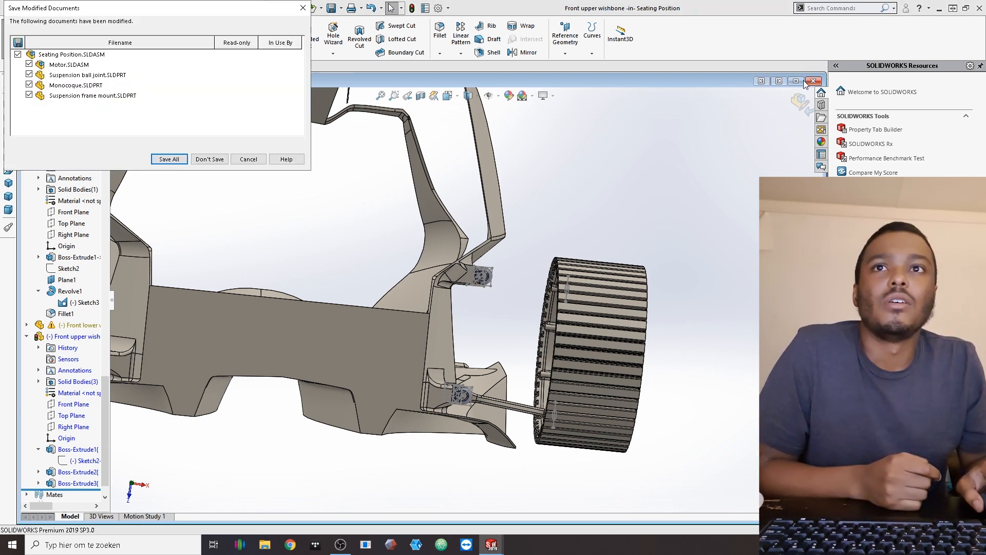
pyautogui.click(248, 159)
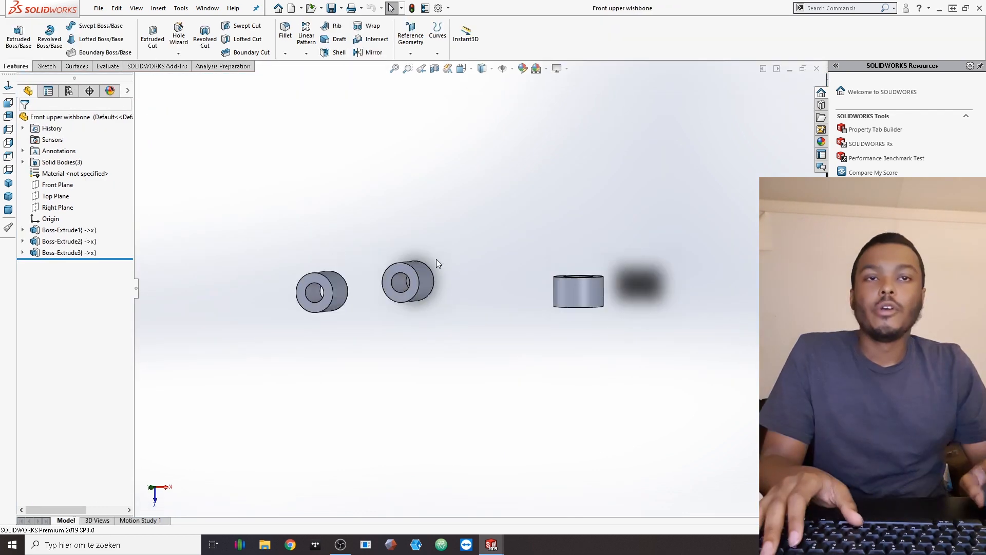
# Step: Sketch the outer circle of the ball joint boss on its upper end face
pyautogui.scroll(3, 454, 287)
pyautogui.moveTo(463, 303); pyautogui.dragTo(454, 344, button='middle')
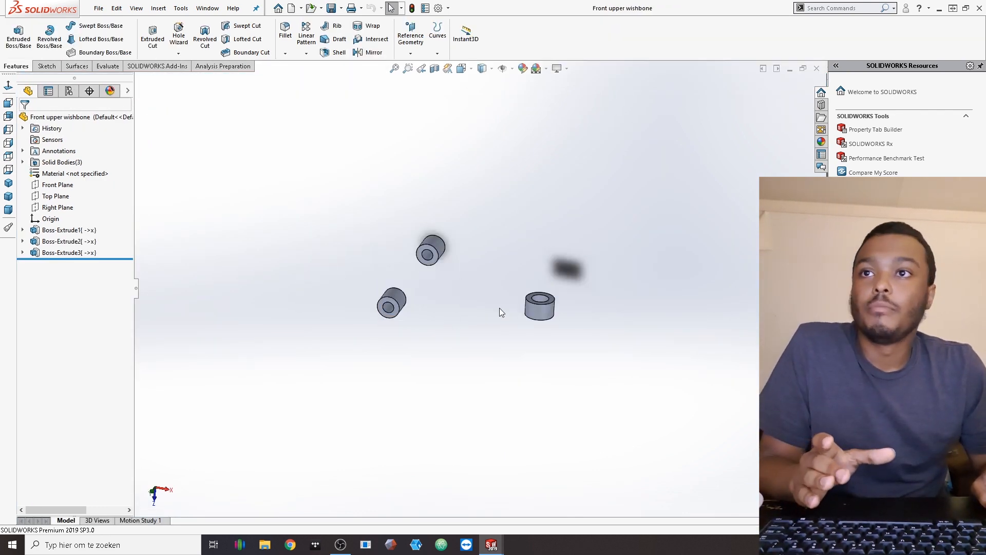
pyautogui.scroll(2, 500, 308)
pyautogui.scroll(-2, 525, 316)
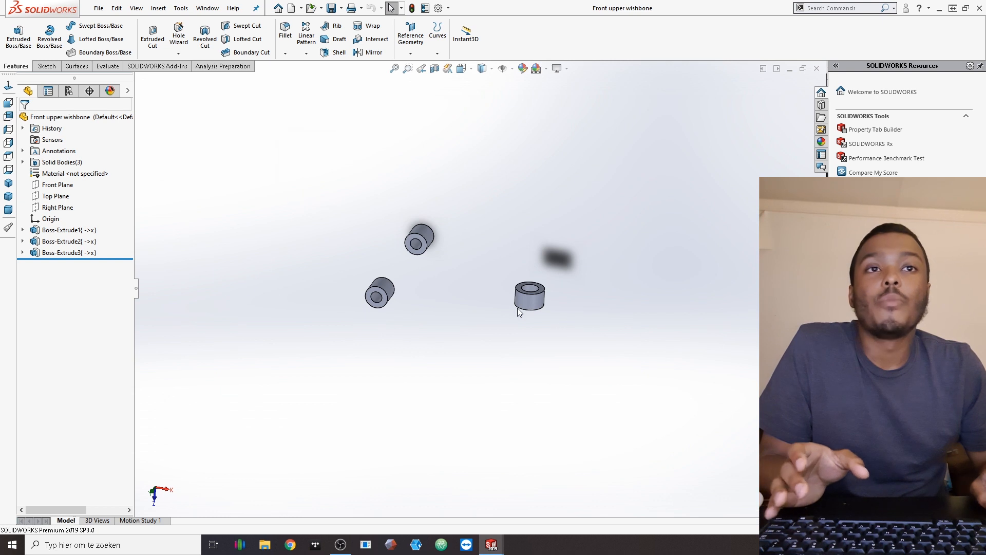
pyautogui.scroll(-2, 529, 308)
pyautogui.scroll(-3, 468, 272)
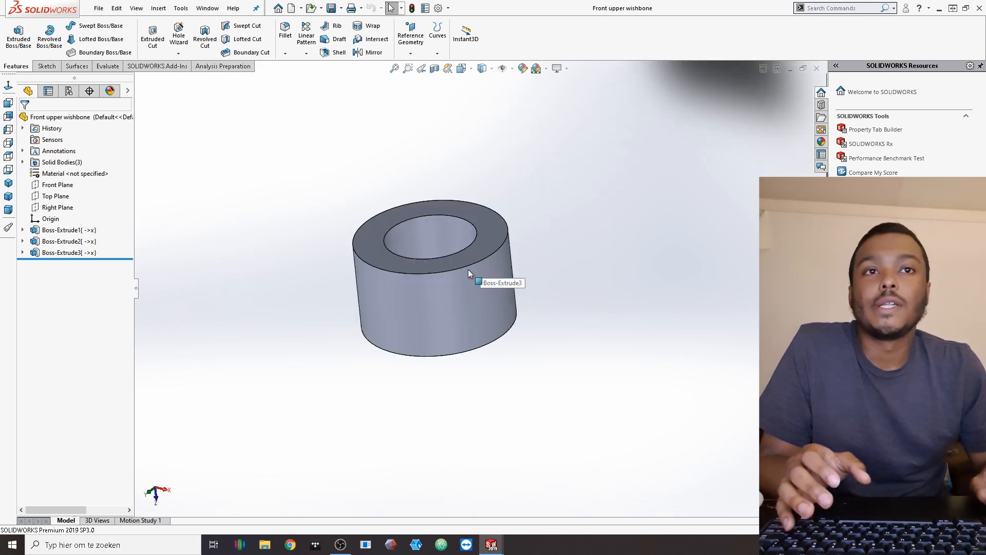
pyautogui.hotkey('ctrl', '1')
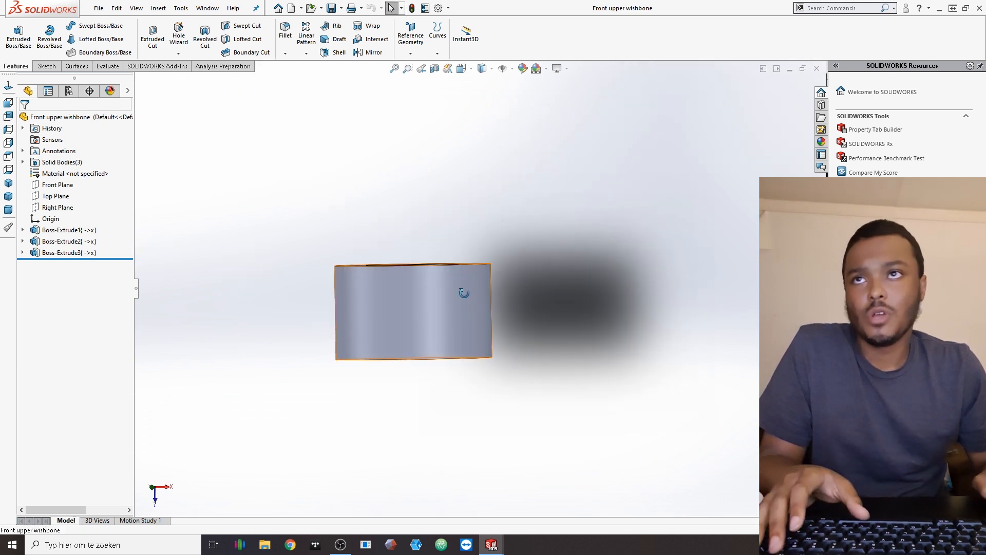
pyautogui.moveTo(464, 291); pyautogui.dragTo(461, 251, button='middle')
pyautogui.click(465, 248)
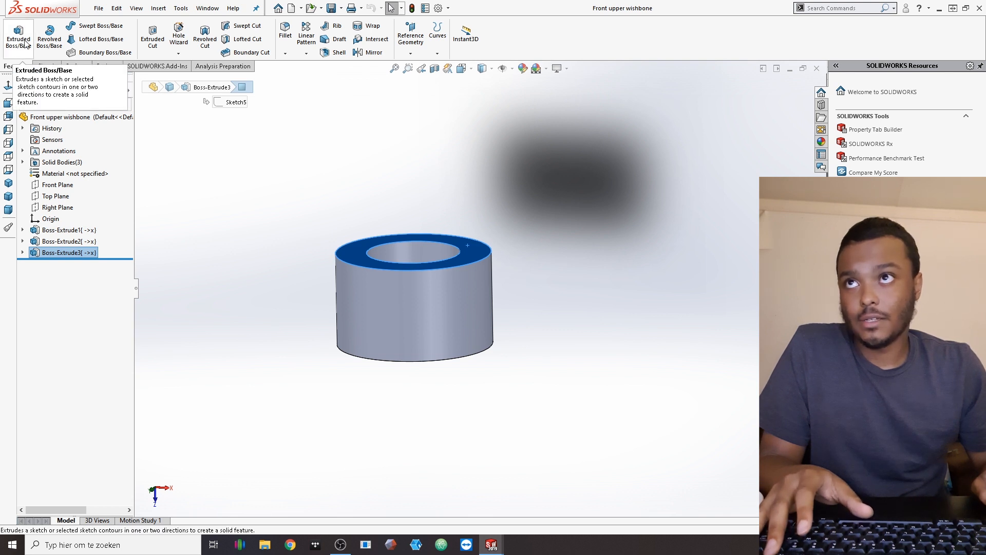
pyautogui.click(27, 45)
pyautogui.click(88, 25)
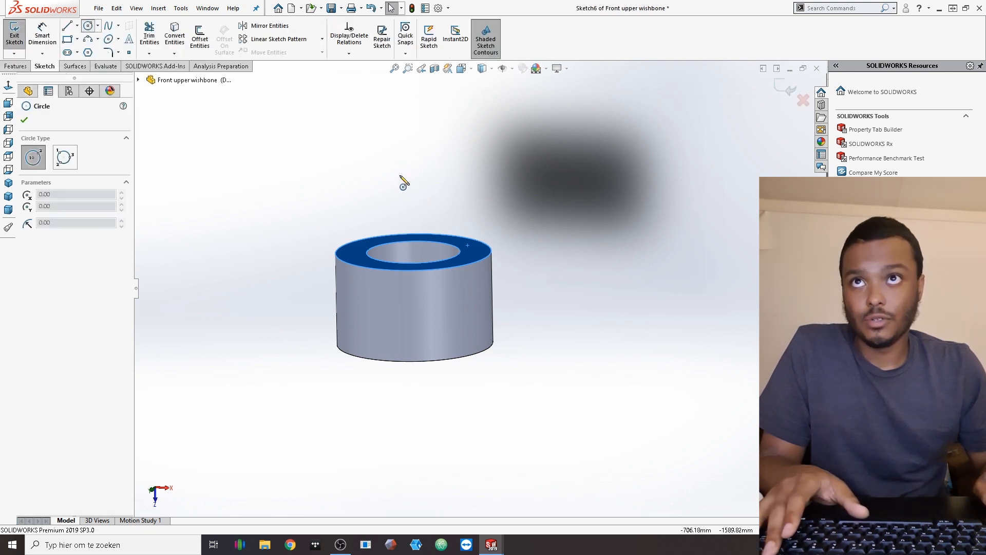
pyautogui.moveTo(409, 187); pyautogui.dragTo(415, 206, button='middle')
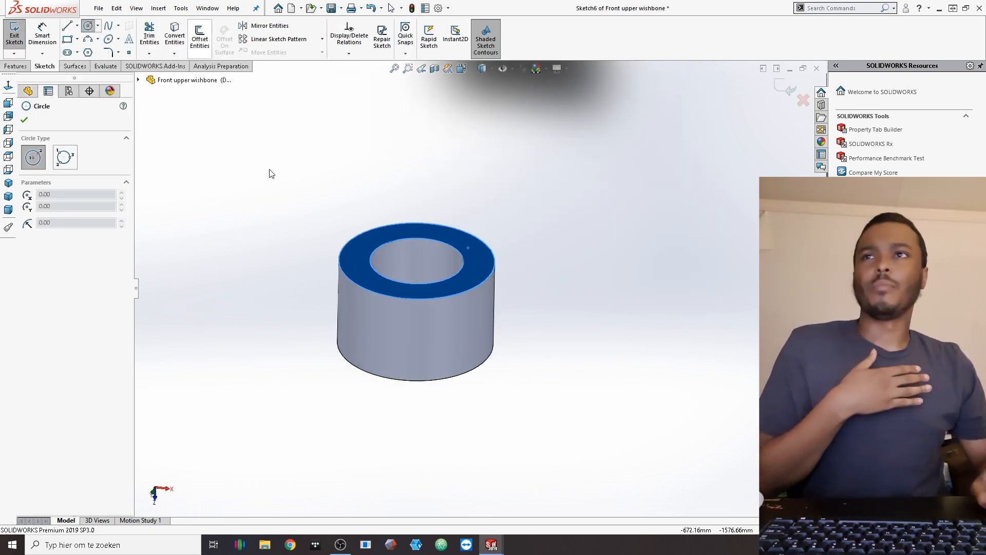
pyautogui.press('Escape')
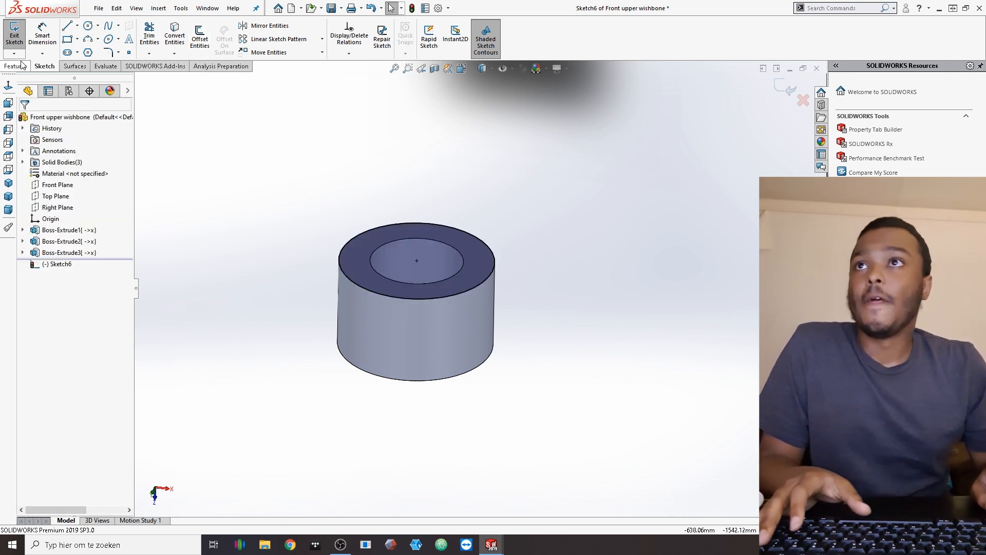
# Step: Extrude the outer circle 10 mm outward as a solid disc merged with the ball joint boss, closing its upper end
pyautogui.click(16, 66)
pyautogui.click(19, 37)
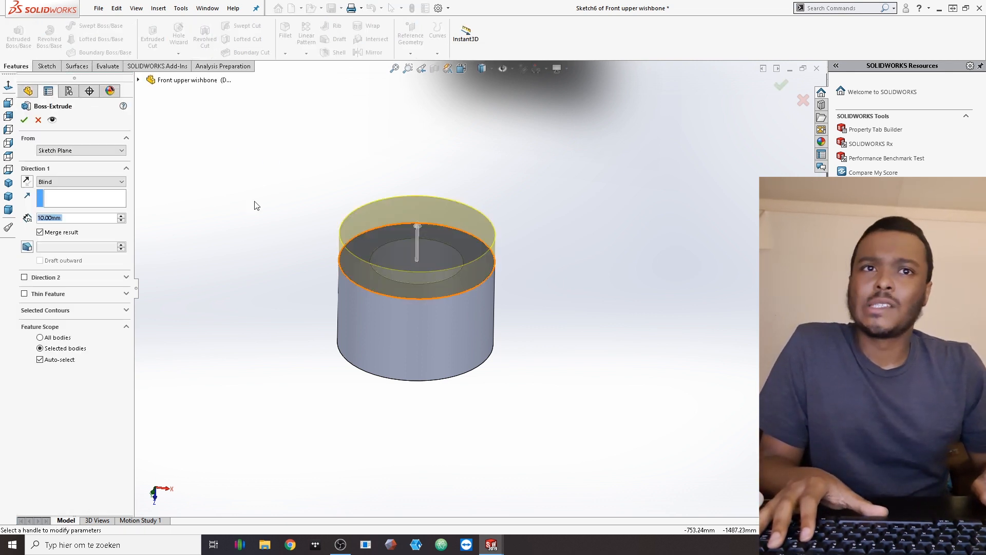
pyautogui.moveTo(280, 214); pyautogui.dragTo(265, 229, button='middle')
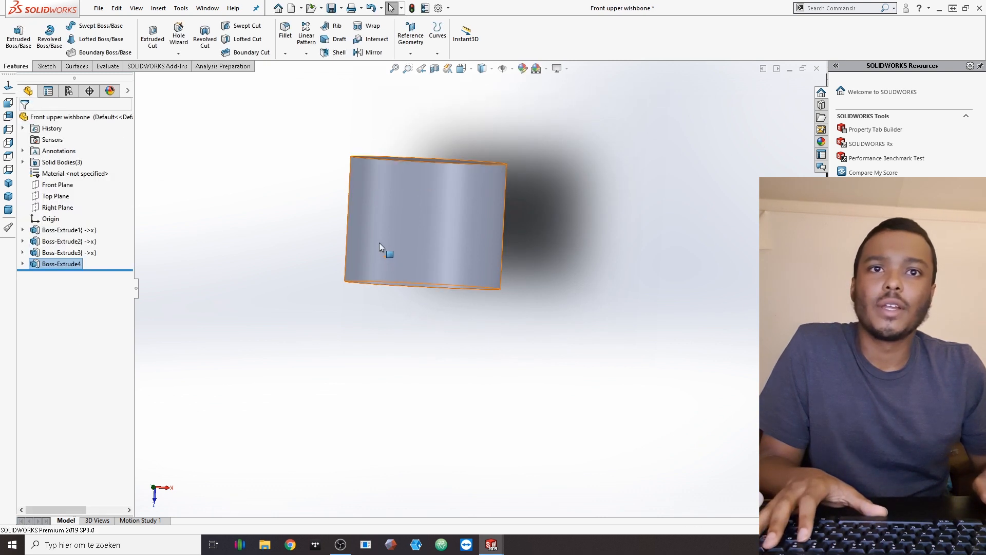
# Step: Convert the outer edge of the ball joint boss's open lower face and extrude it outward to close that end
pyautogui.moveTo(362, 228); pyautogui.dragTo(368, 294, button='middle')
pyautogui.click(368, 295)
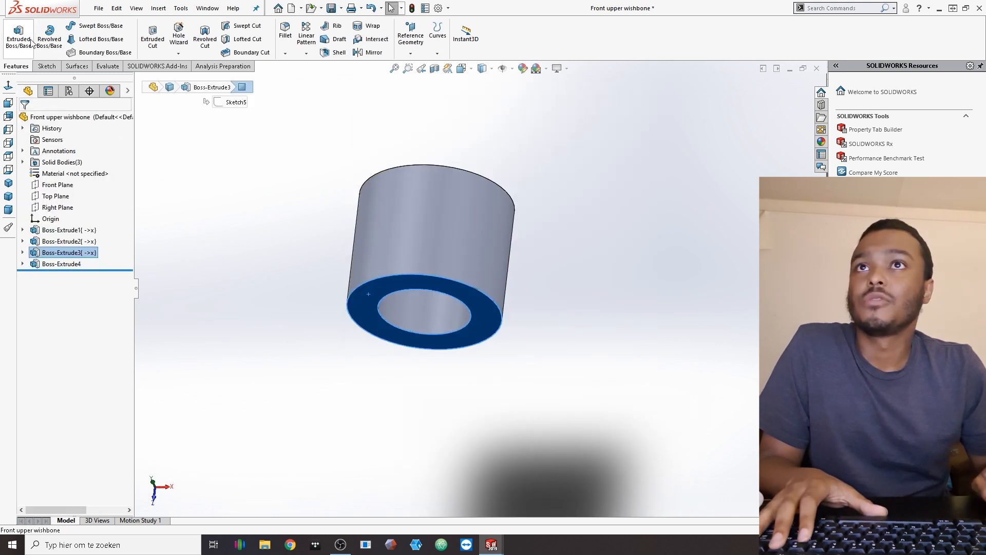
pyautogui.click(19, 36)
pyautogui.click(174, 33)
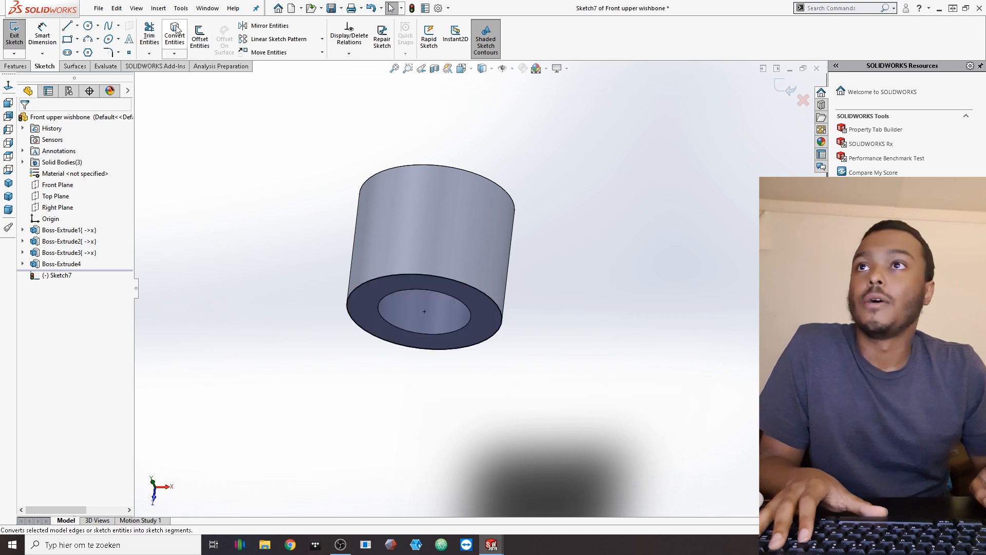
pyautogui.click(15, 66)
pyautogui.click(19, 37)
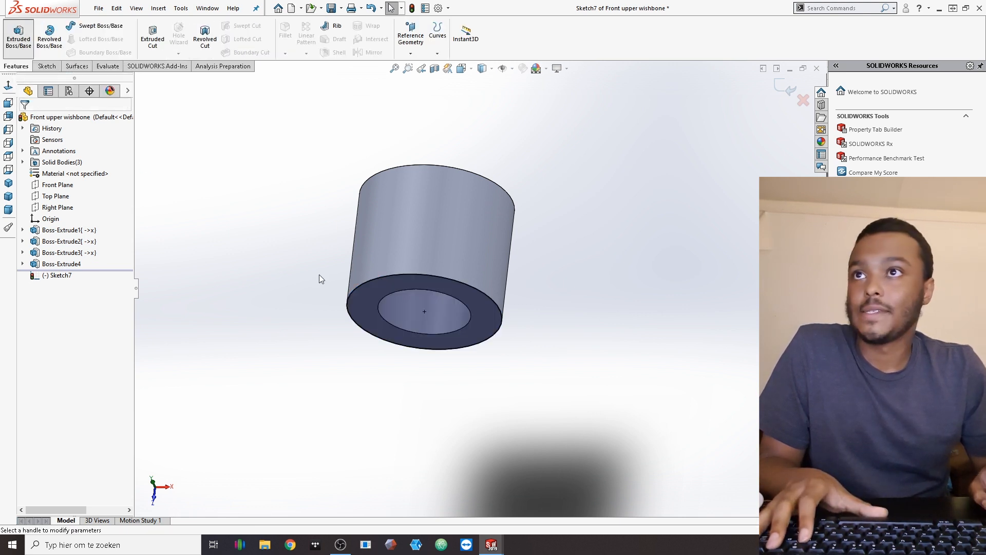
pyautogui.press('Return')
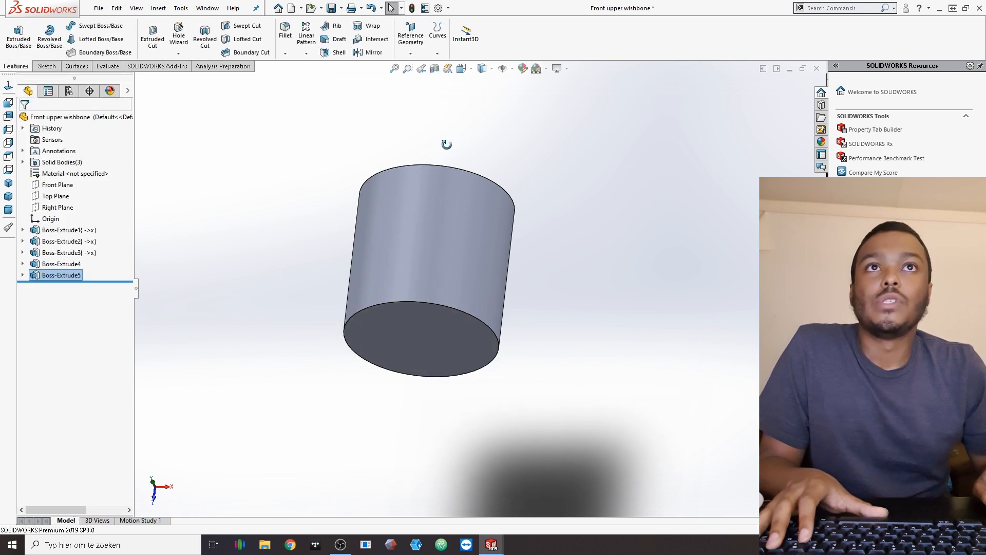
# Step: Create a section view parallel to the Top Plane, offset -1473 mm, cutting lengthwise through the ball joint boss
pyautogui.click(434, 69)
pyautogui.moveTo(347, 203); pyautogui.dragTo(377, 286, button='middle')
pyautogui.scroll(3, 377, 286)
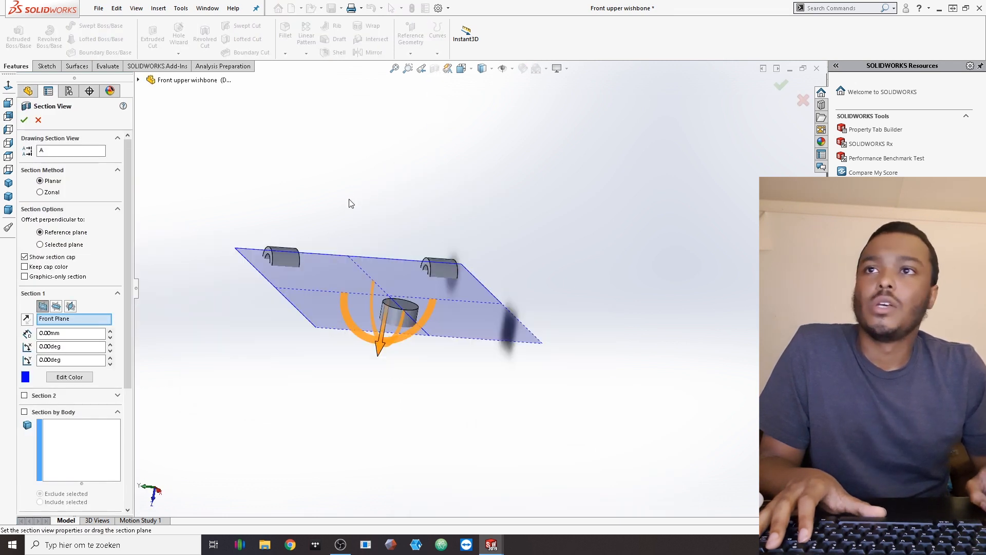
pyautogui.click(56, 306)
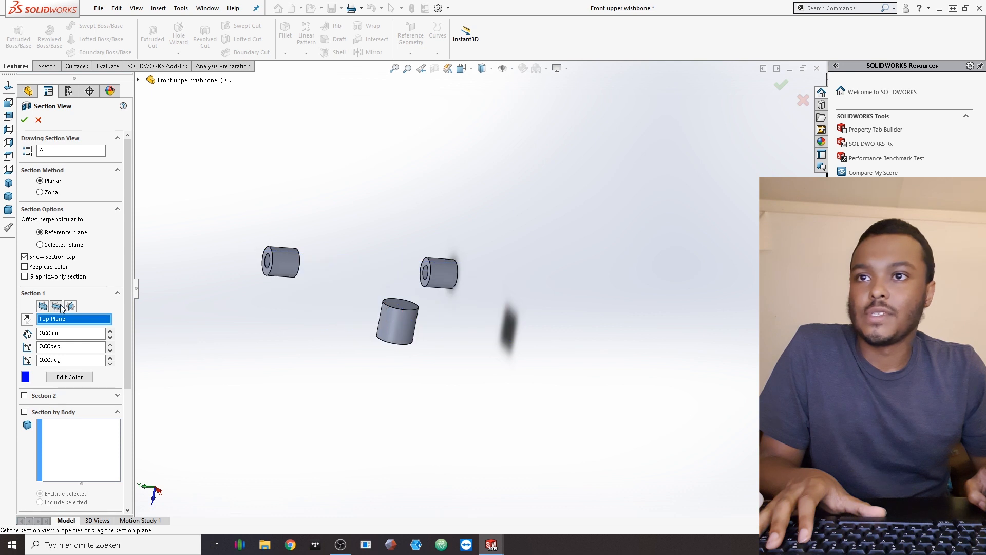
pyautogui.click(70, 306)
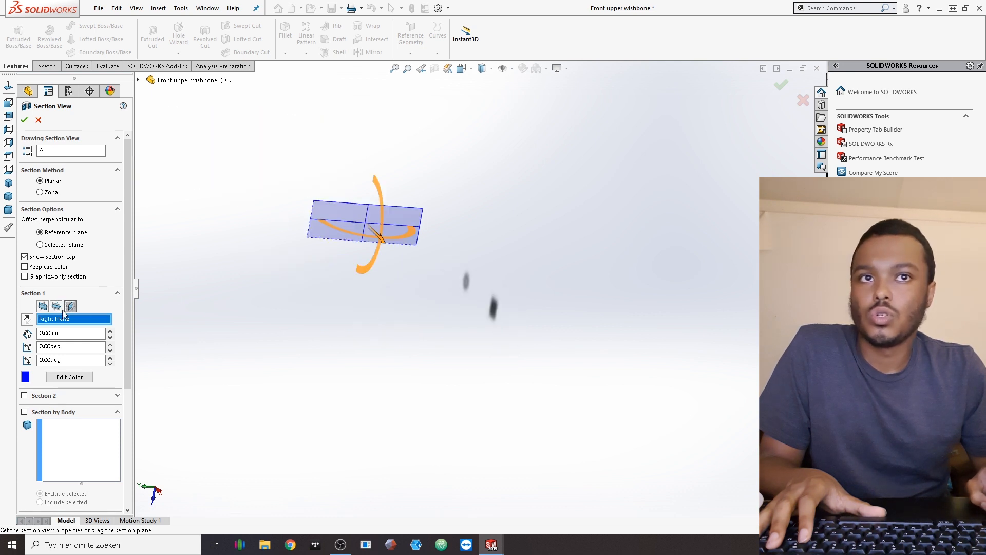
pyautogui.click(44, 306)
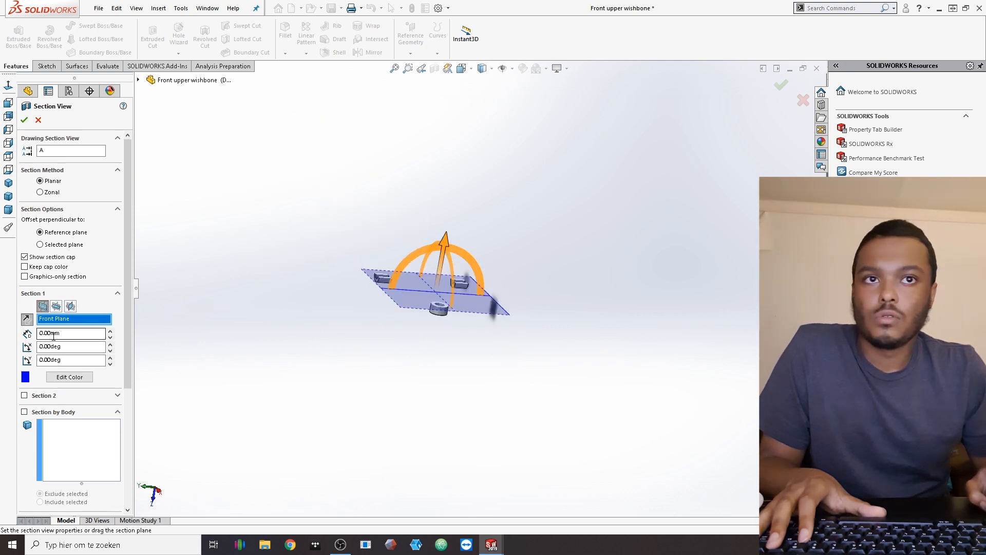
pyautogui.click(56, 306)
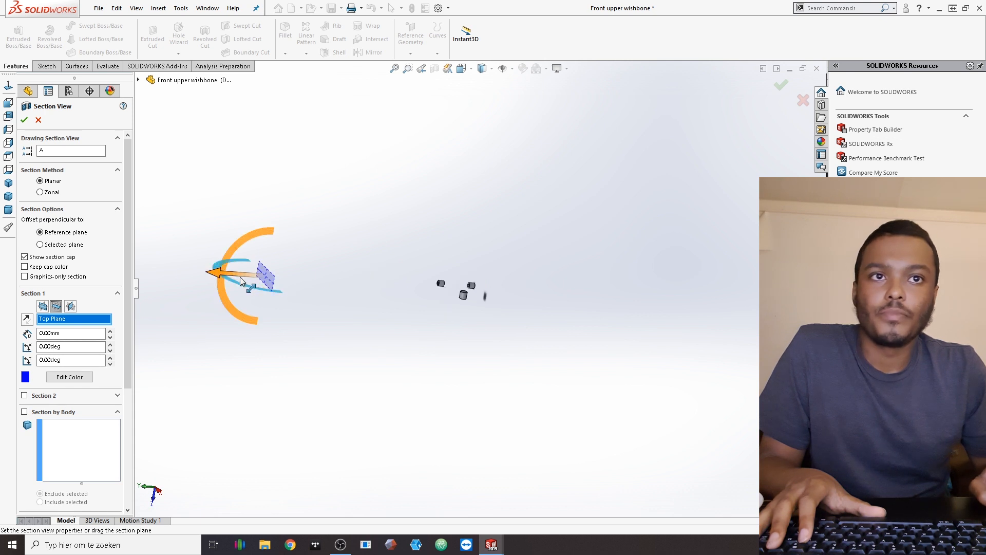
pyautogui.moveTo(407, 277); pyautogui.dragTo(329, 177)
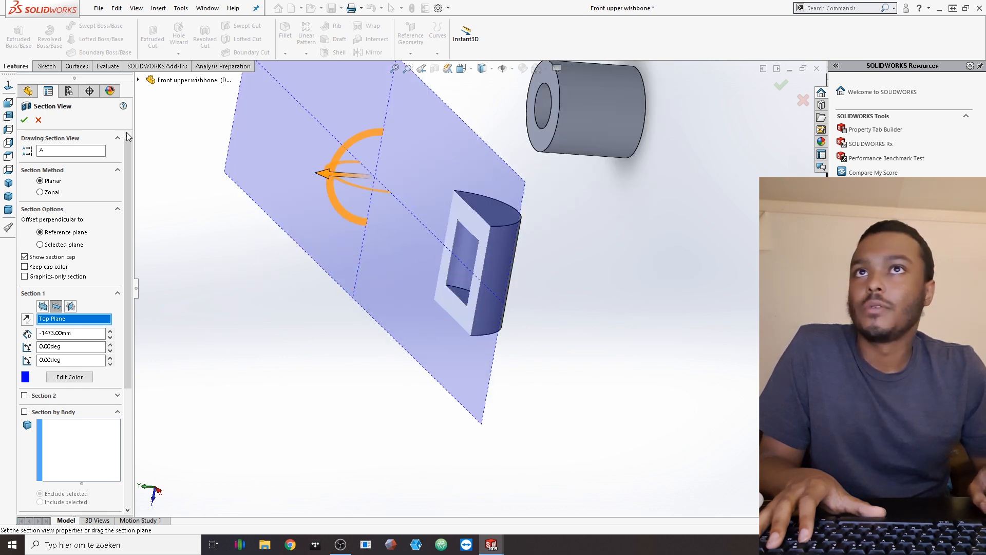
pyautogui.click(24, 121)
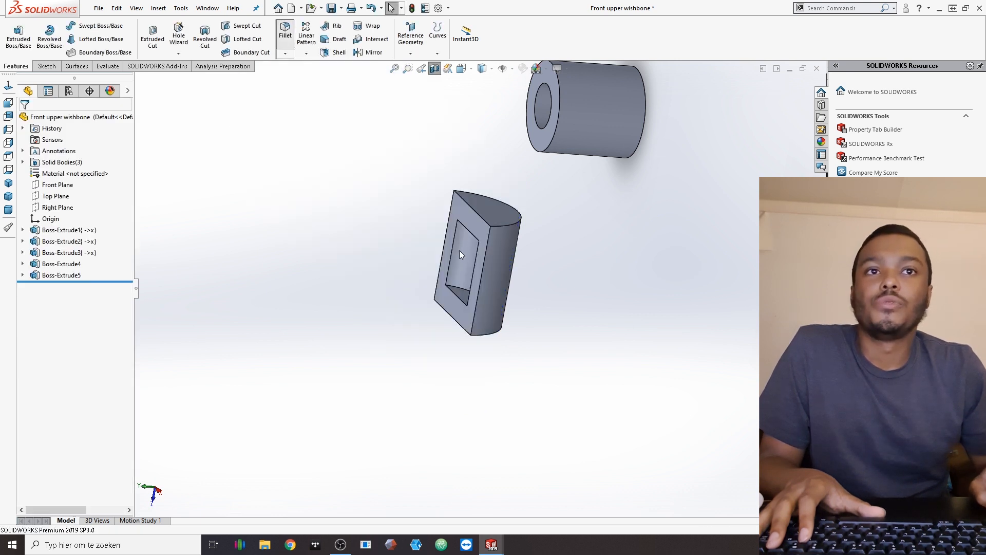
# Step: Fillet the inner cylindrical face of the ball joint boss with a 15 mm radius to form a spherical cavity
pyautogui.click(459, 251)
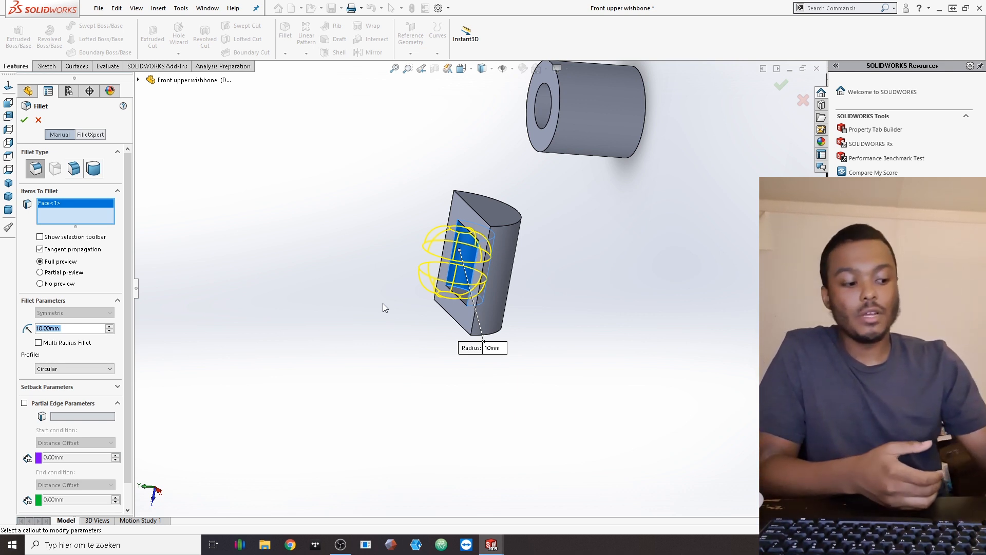
pyautogui.write('15')
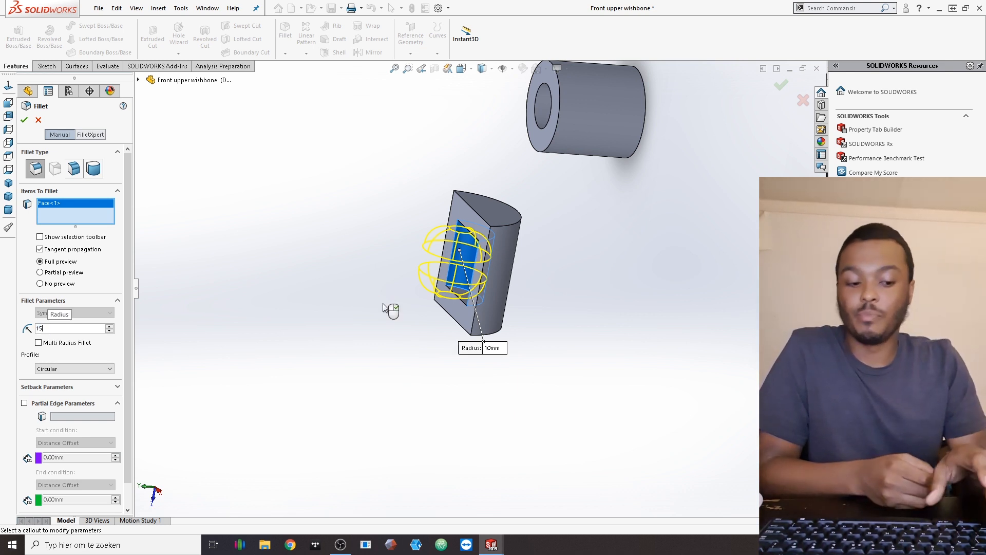
pyautogui.press('Return')
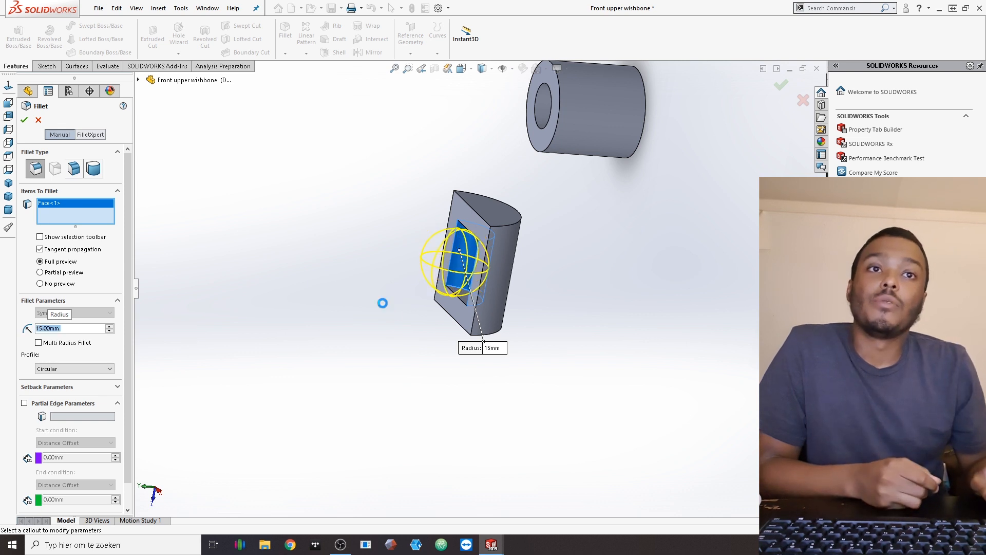
pyautogui.press('Return')
pyautogui.moveTo(537, 286); pyautogui.dragTo(580, 287, button='middle')
pyautogui.click(501, 272)
pyautogui.click(401, 225)
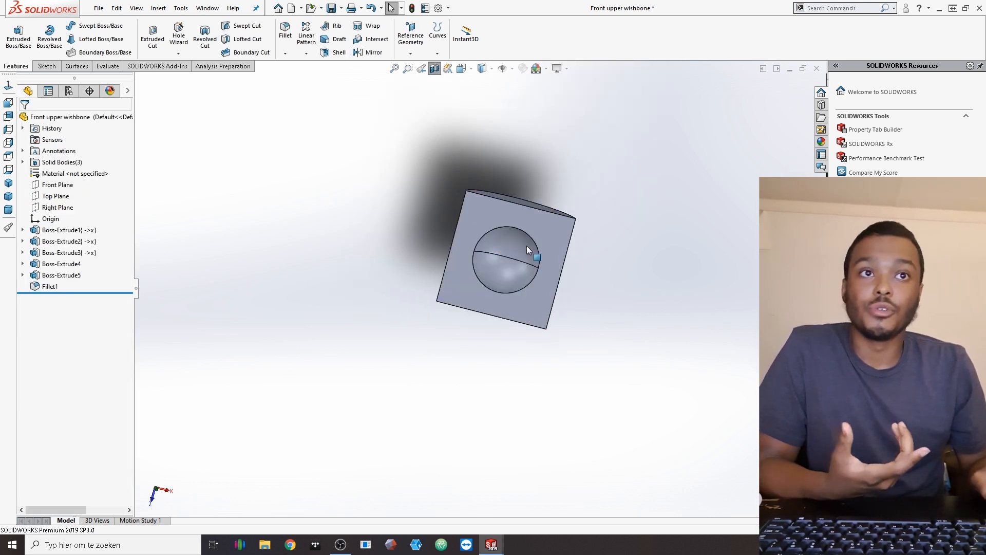
# Step: Convert the outline of the ball joint boss's upper end face and cut it 15 mm deep, opening the spherical cavity
pyautogui.scroll(2, 526, 246)
pyautogui.moveTo(493, 263); pyautogui.dragTo(477, 269, button='middle')
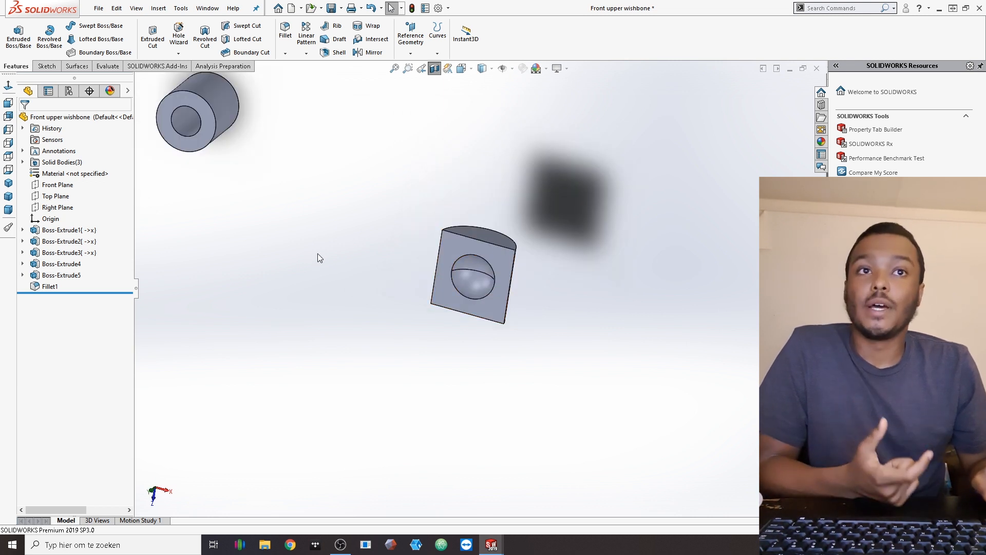
pyautogui.click(479, 231)
pyautogui.click(154, 39)
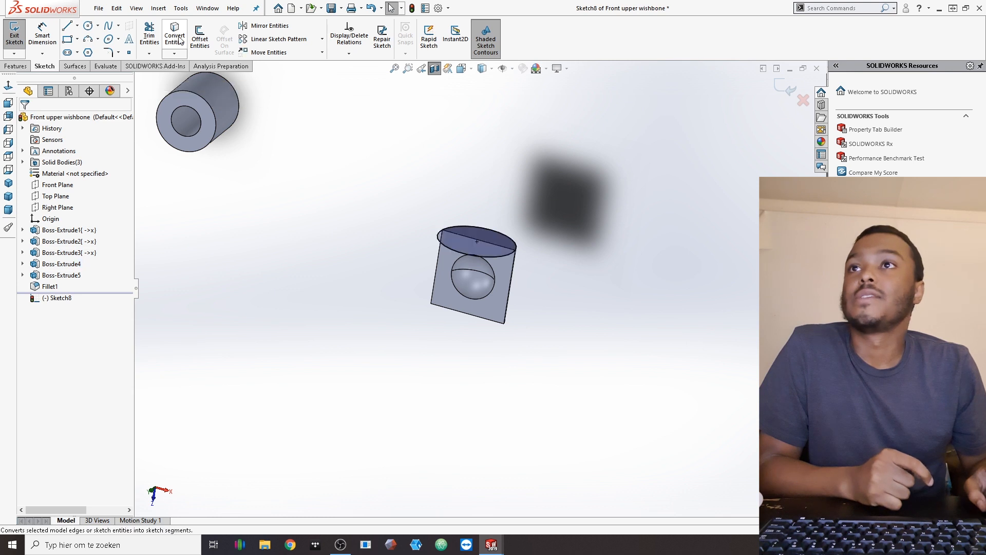
pyautogui.click(16, 65)
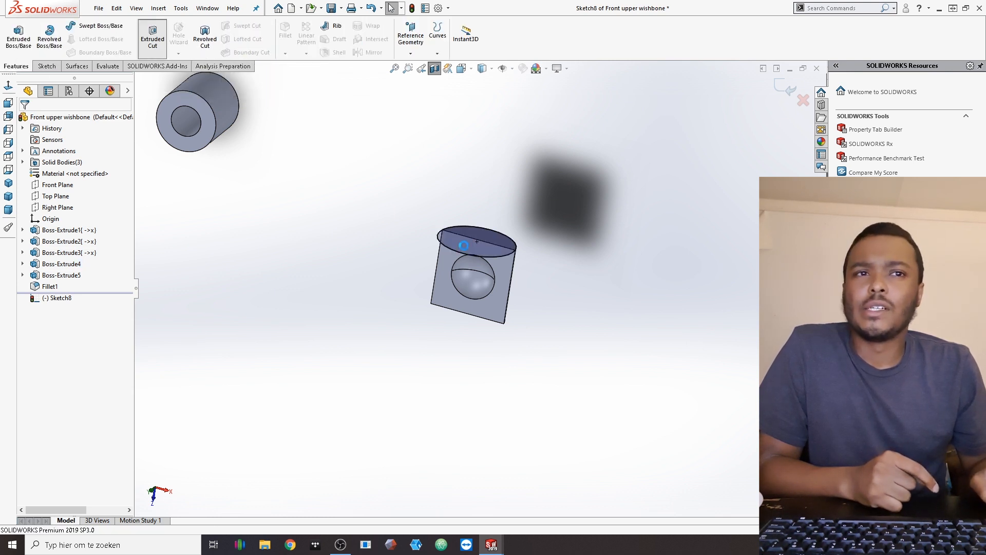
pyautogui.moveTo(471, 298); pyautogui.dragTo(461, 236, button='middle')
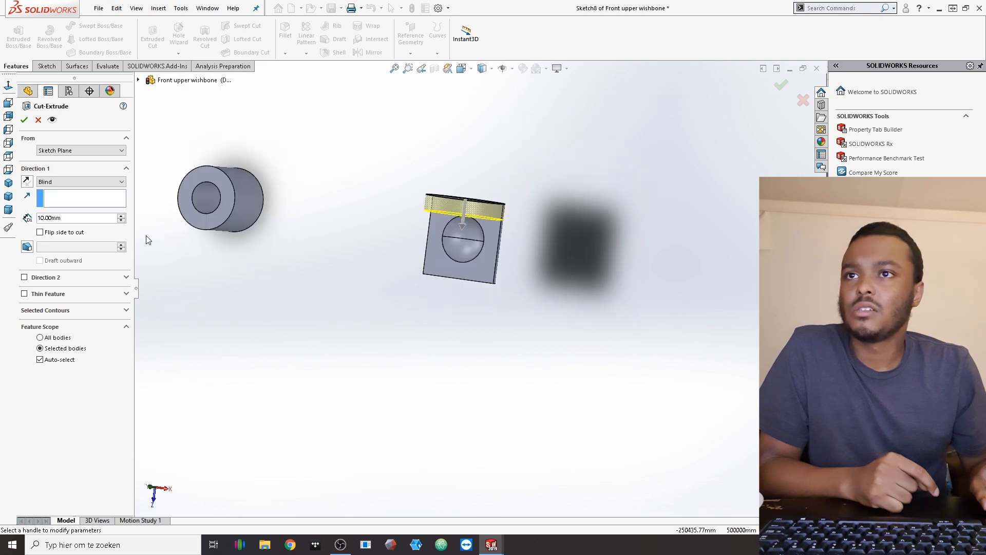
pyautogui.click(94, 218)
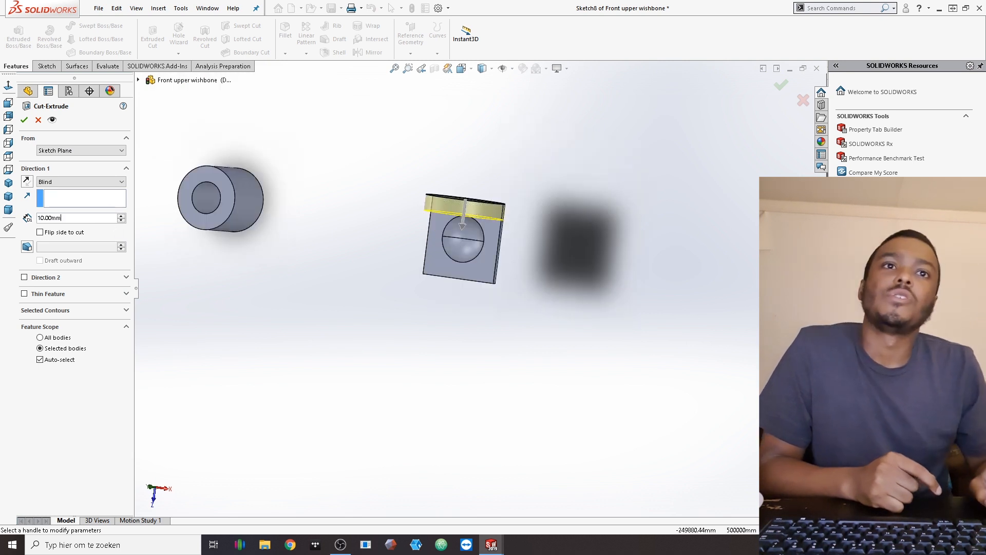
pyautogui.press('Return')
# Step: Convert the outline of the ball joint boss's lower end face and cut it 15 mm deep into the boss
pyautogui.scroll(-4, 460, 267)
pyautogui.moveTo(461, 267); pyautogui.dragTo(448, 255, button='middle')
pyautogui.click(445, 270)
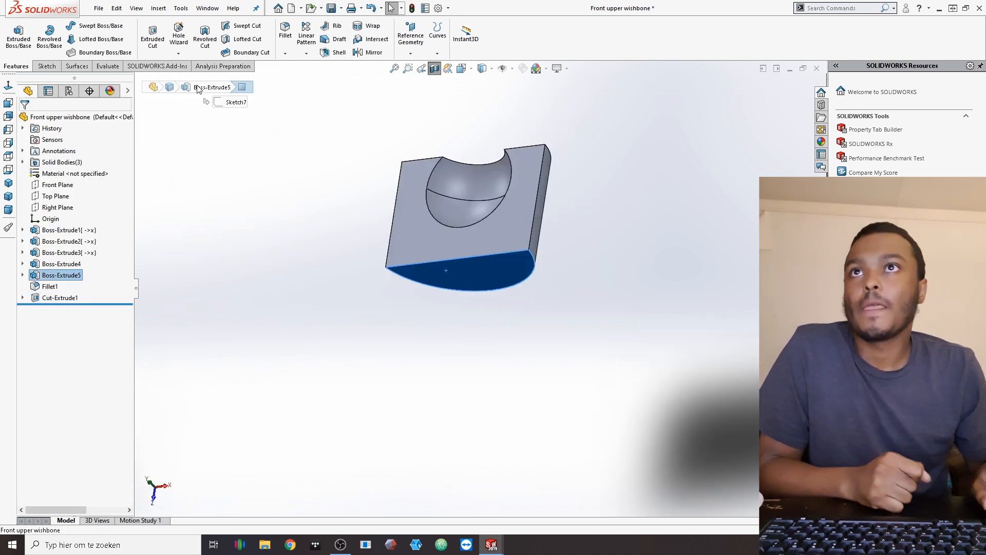
pyautogui.click(145, 46)
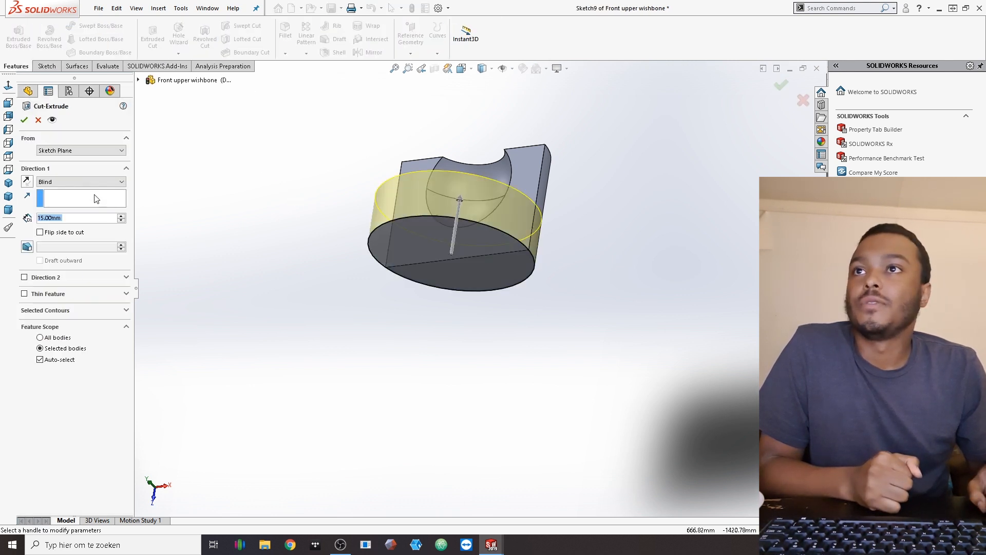
pyautogui.click(24, 120)
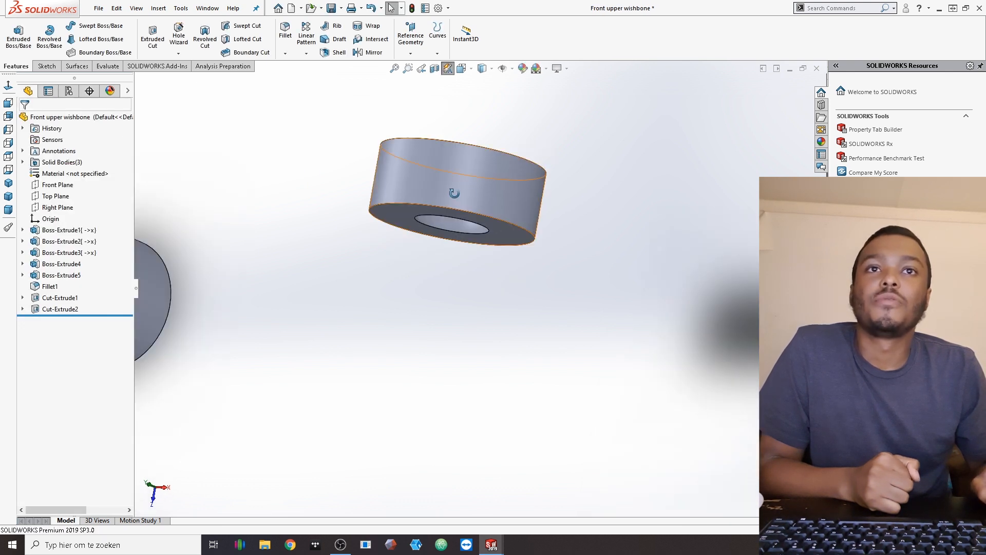
# Step: Examine the shortened ball joint housing and its spherical inner face from several sides
pyautogui.scroll(5, 458, 184)
pyautogui.moveTo(458, 184); pyautogui.dragTo(456, 210, button='middle')
pyautogui.moveTo(433, 273); pyautogui.dragTo(443, 313, button='middle')
pyautogui.scroll(-5, 473, 295)
pyautogui.click(462, 273)
pyautogui.moveTo(506, 223); pyautogui.dragTo(452, 245, button='middle')
pyautogui.moveTo(407, 188); pyautogui.dragTo(407, 207, button='middle')
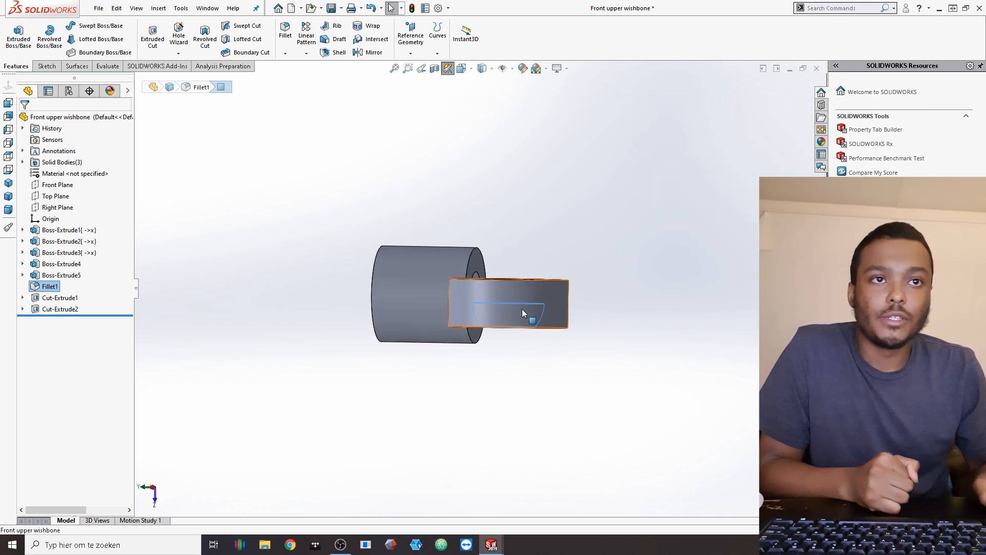
pyautogui.moveTo(532, 329); pyautogui.dragTo(462, 288, button='middle')
# Step: Fillet the edge of the ball joint housing's upper opening with a 2 mm radius
pyautogui.click(285, 30)
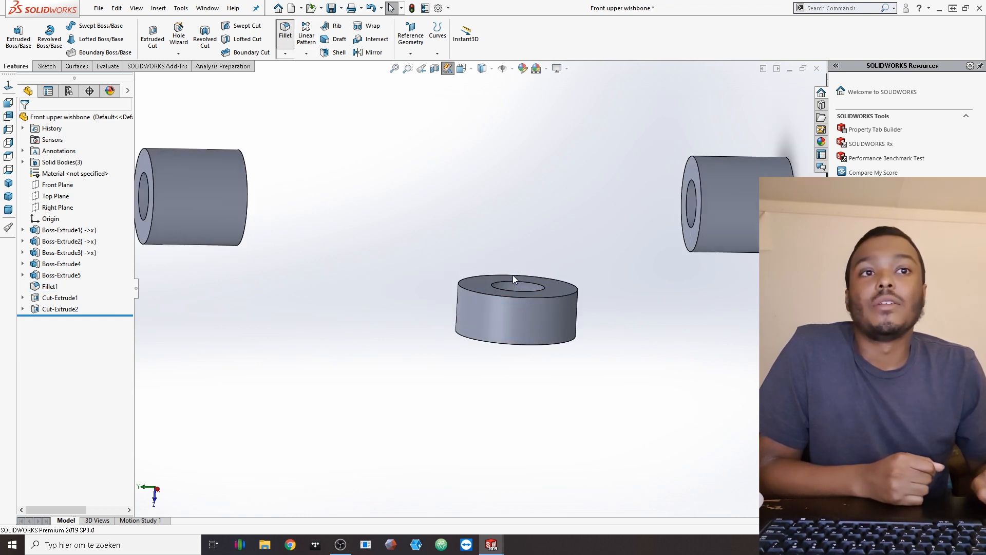
pyautogui.click(515, 280)
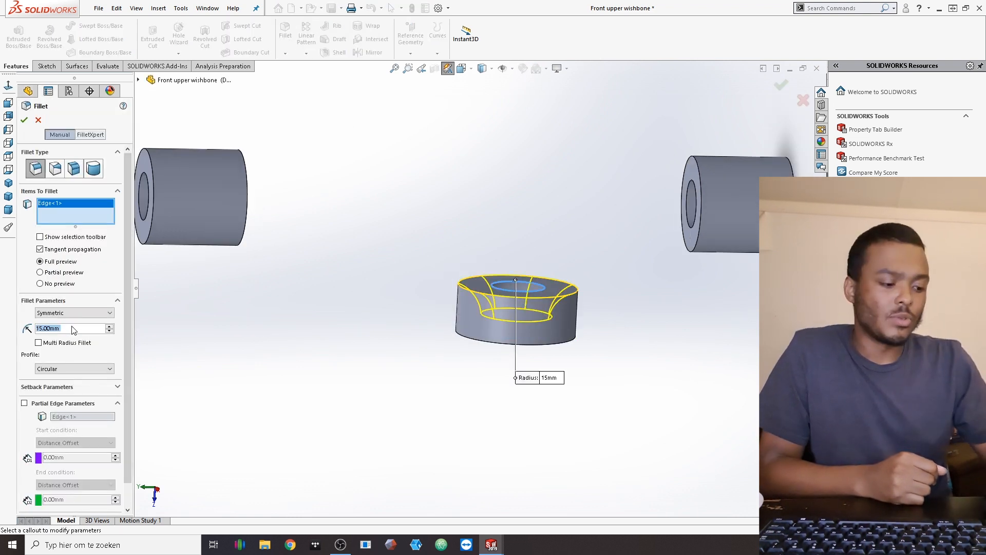
pyautogui.write('2')
pyautogui.press('Return')
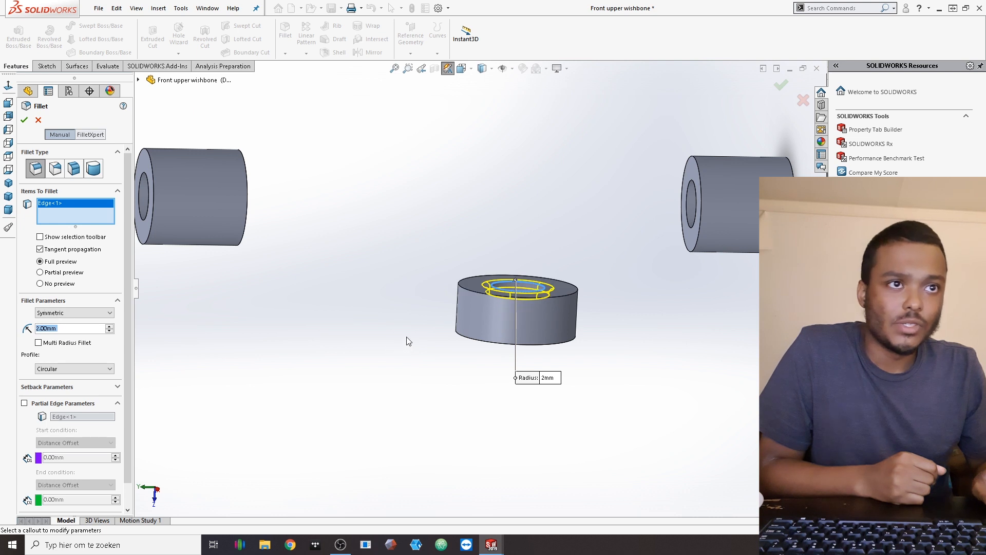
pyautogui.scroll(-3, 403, 341)
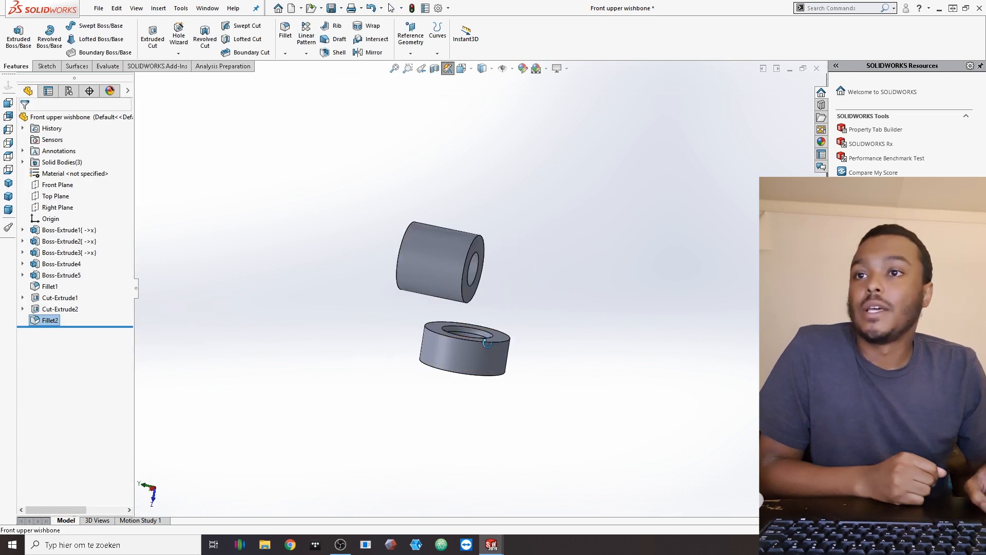
# Step: Start a new sketch on the Front Plane and view it from the front
pyautogui.moveTo(491, 344); pyautogui.dragTo(474, 351, button='middle')
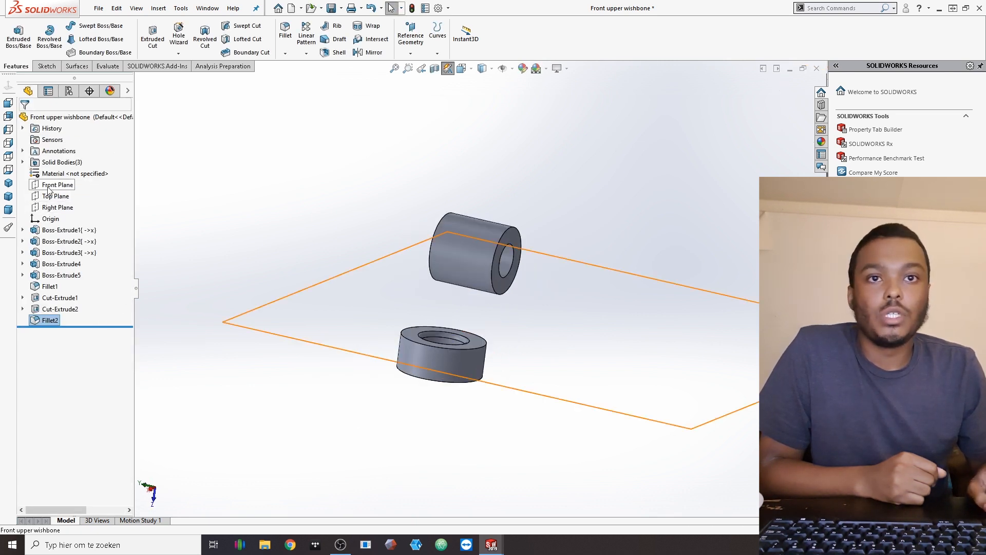
pyautogui.click(303, 293)
pyautogui.moveTo(303, 294); pyautogui.dragTo(463, 334, button='middle')
pyautogui.moveTo(466, 391); pyautogui.dragTo(343, 286, button='middle')
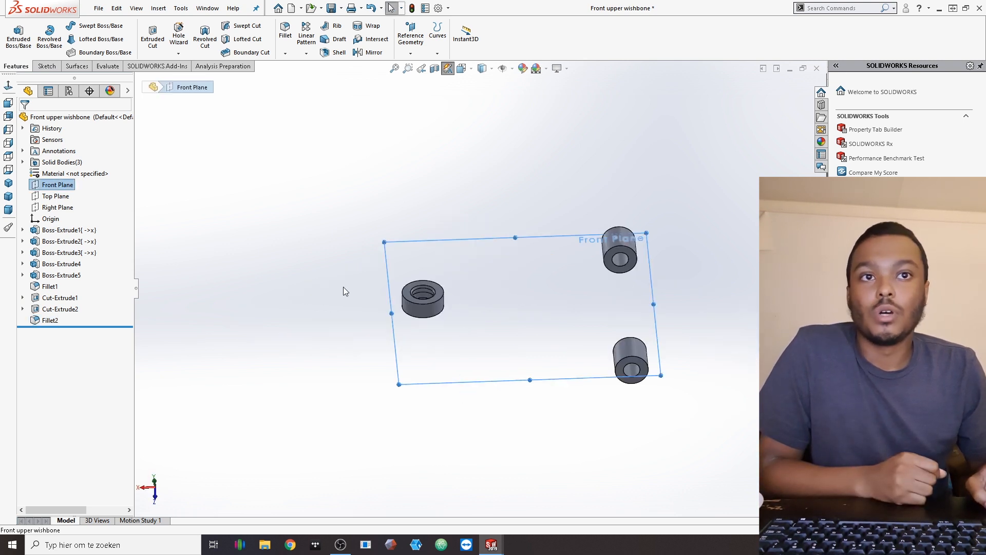
pyautogui.moveTo(387, 325); pyautogui.dragTo(385, 391, button='middle')
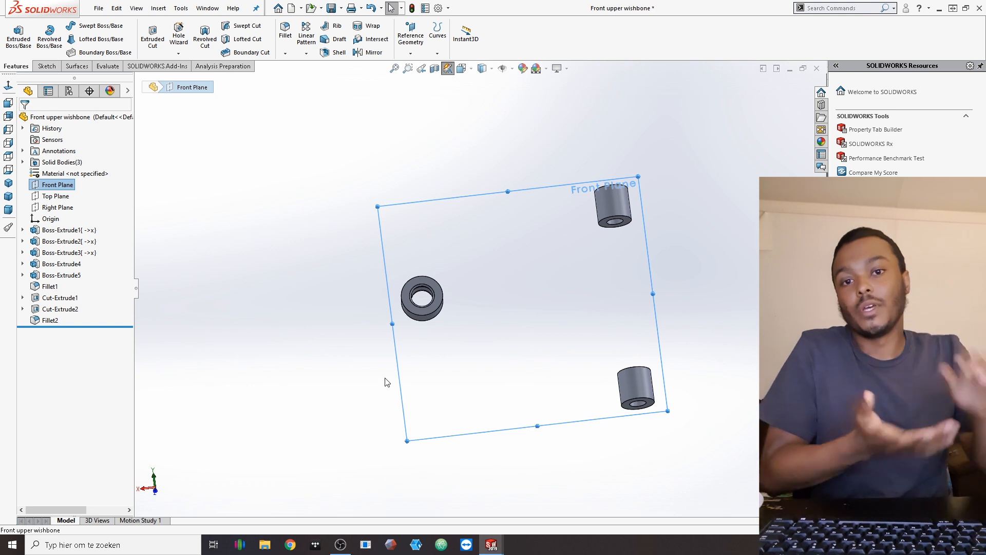
pyautogui.click(18, 45)
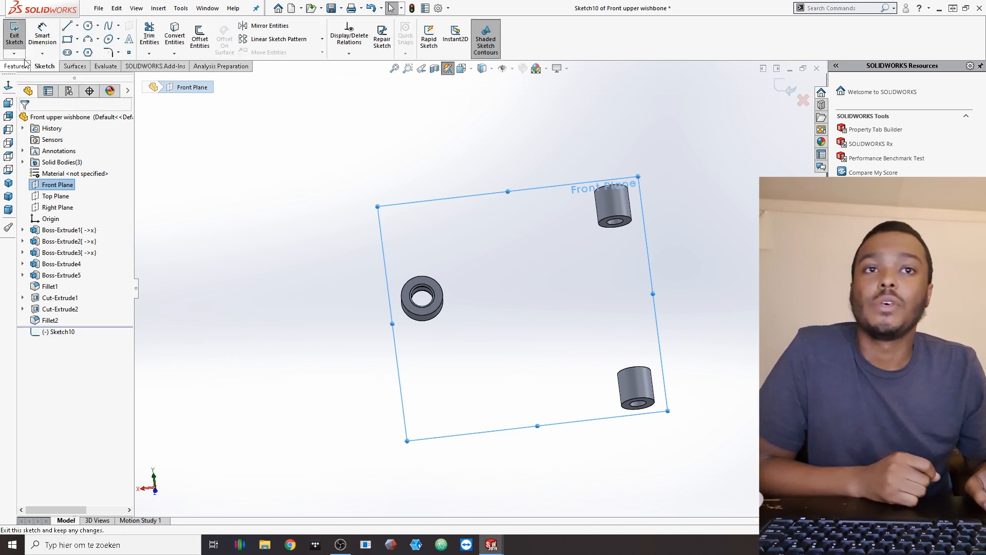
pyautogui.click(10, 157)
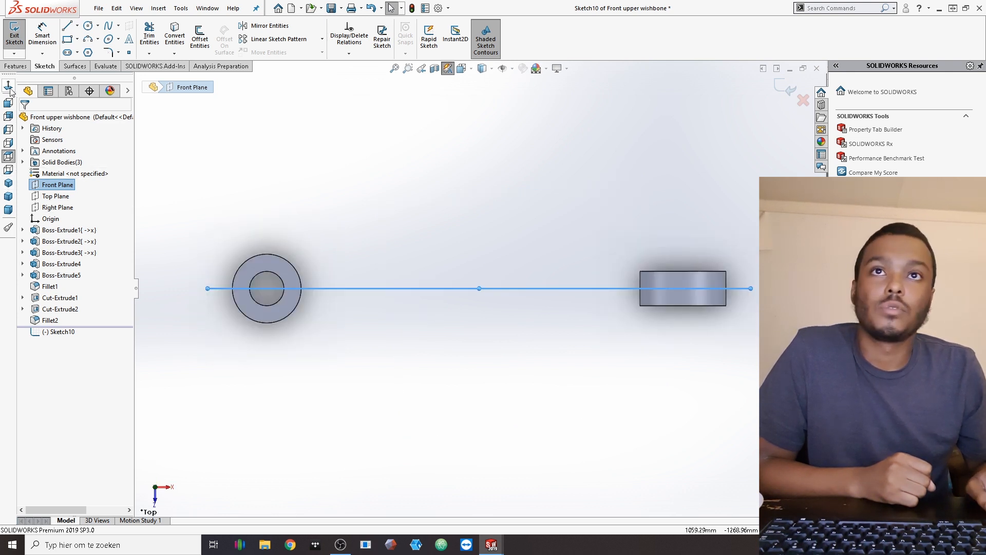
pyautogui.hotkey('ctrl', '1')
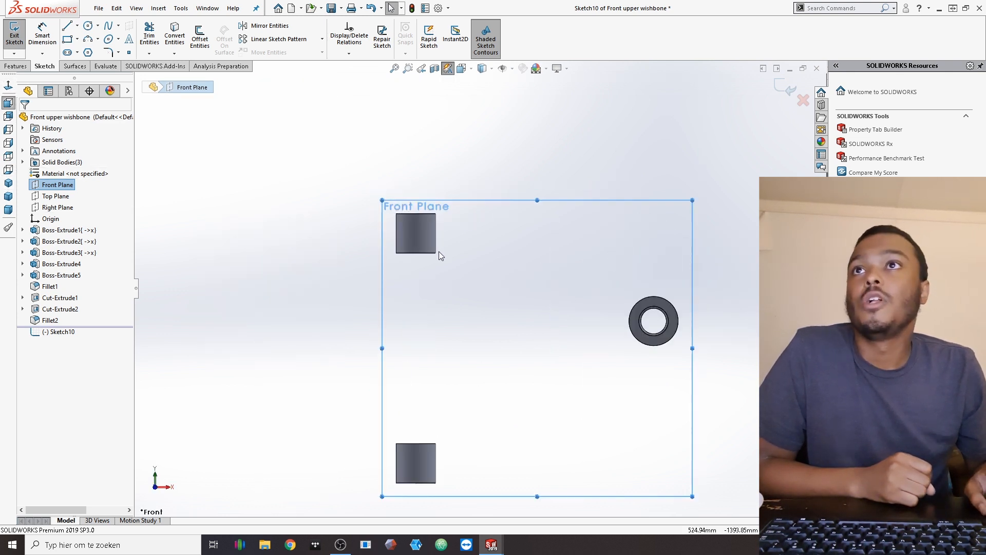
# Step: Sketch a full-height rectangle against the upper bushing boss's side facing the ball joint and set its width to 5 mm
pyautogui.click(68, 40)
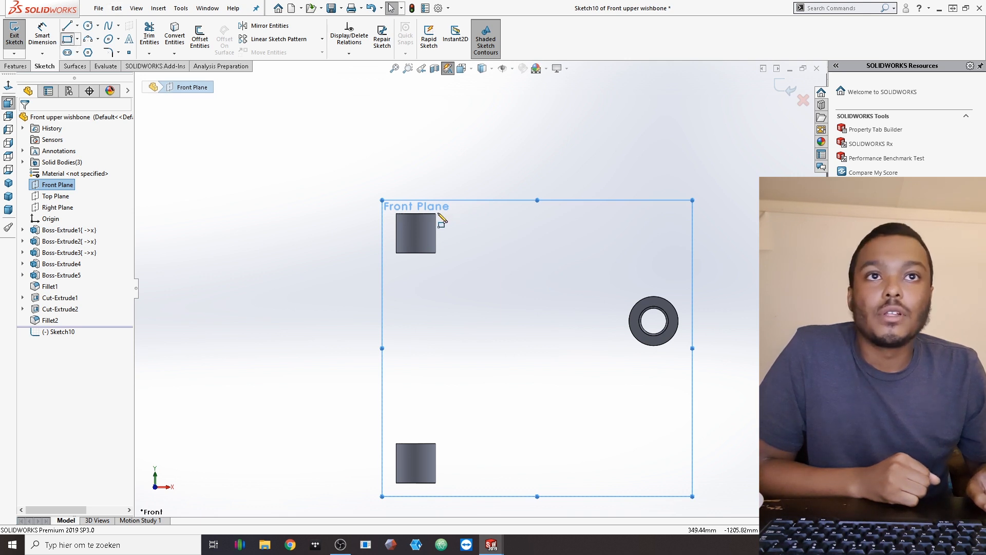
pyautogui.scroll(-3, 453, 246)
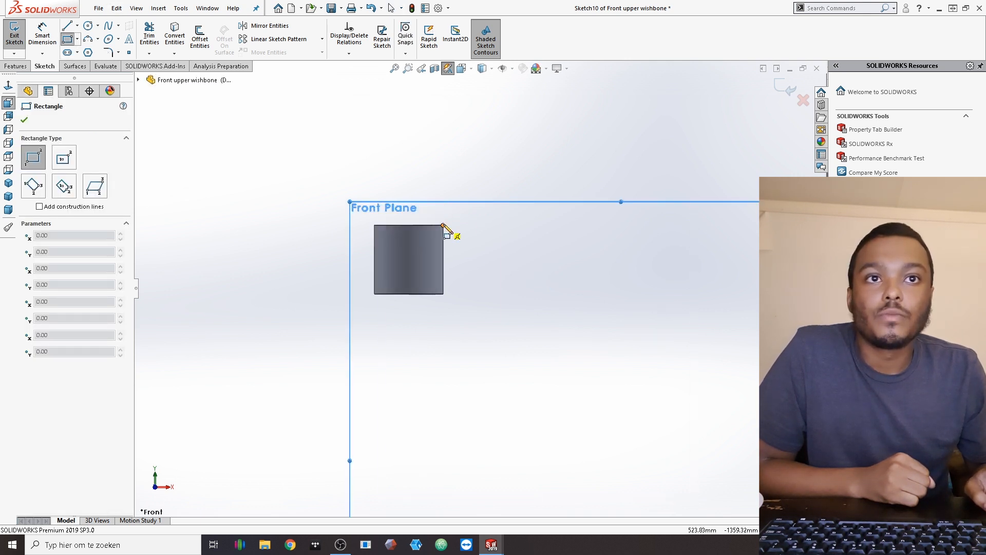
pyautogui.click(443, 225)
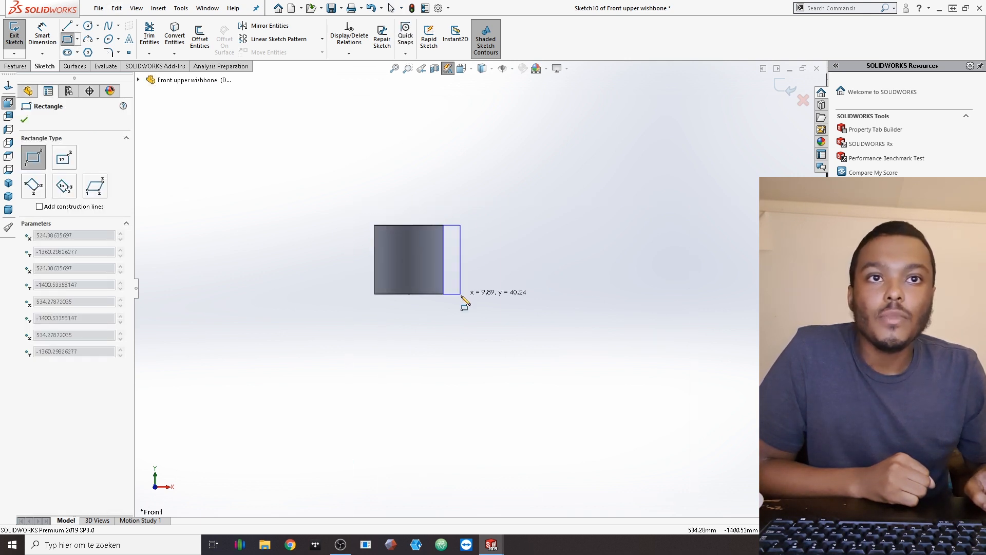
pyautogui.click(431, 294)
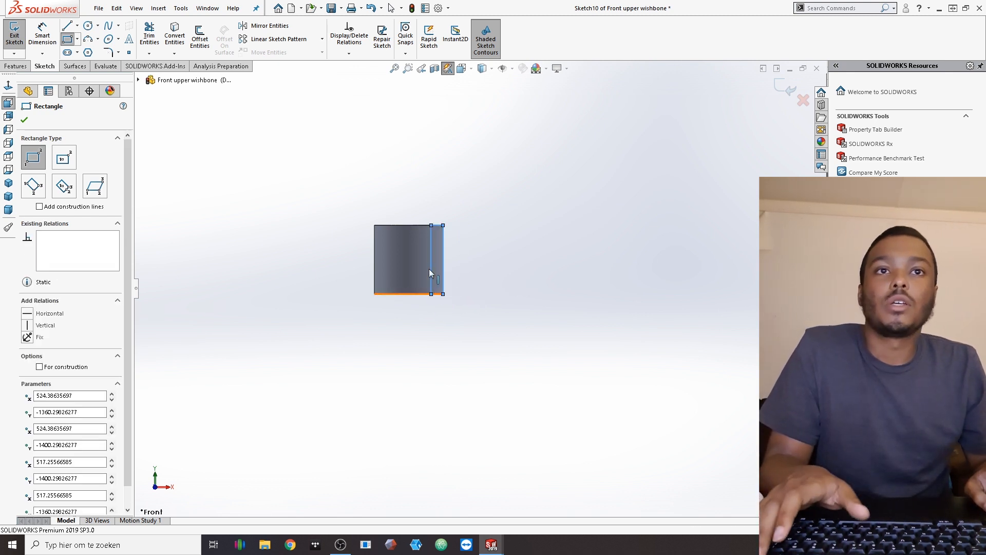
pyautogui.press('Escape')
pyautogui.moveTo(443, 254)
pyautogui.mouseDown()
pyautogui.moveTo(473, 254)
pyautogui.moveTo(452, 251)
pyautogui.mouseUp()
pyautogui.click(446, 225)
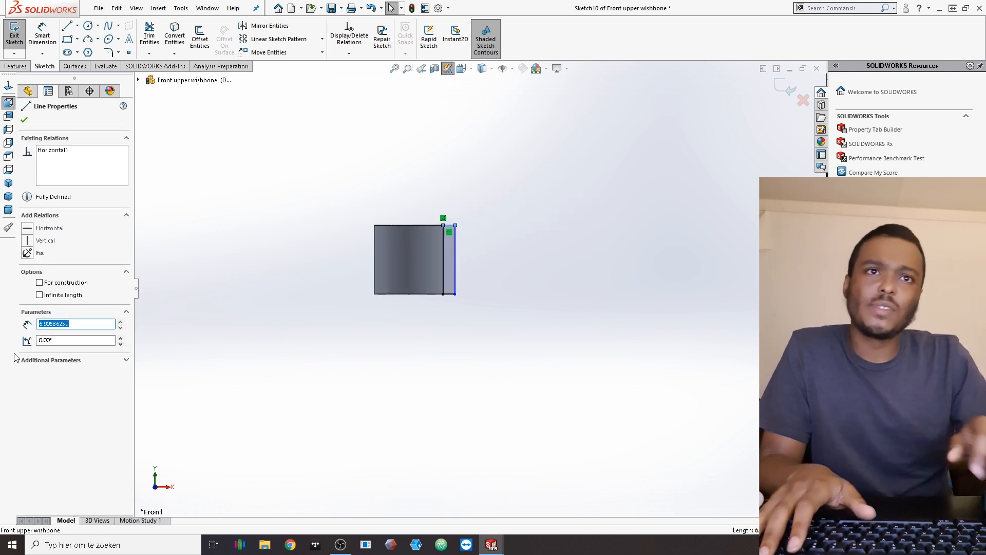
pyautogui.write('5')
pyautogui.press('Return')
# Step: Copy the 5 mm wide rectangle onto the matching side of the lower bushing boss
pyautogui.press('f')
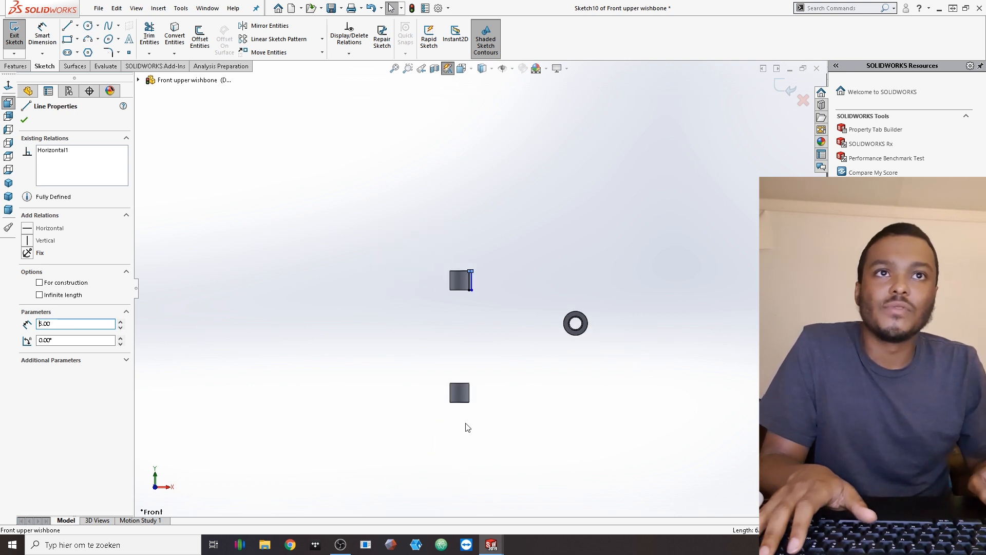
pyautogui.scroll(-4, 463, 433)
pyautogui.scroll(3, 461, 211)
pyautogui.click(520, 139)
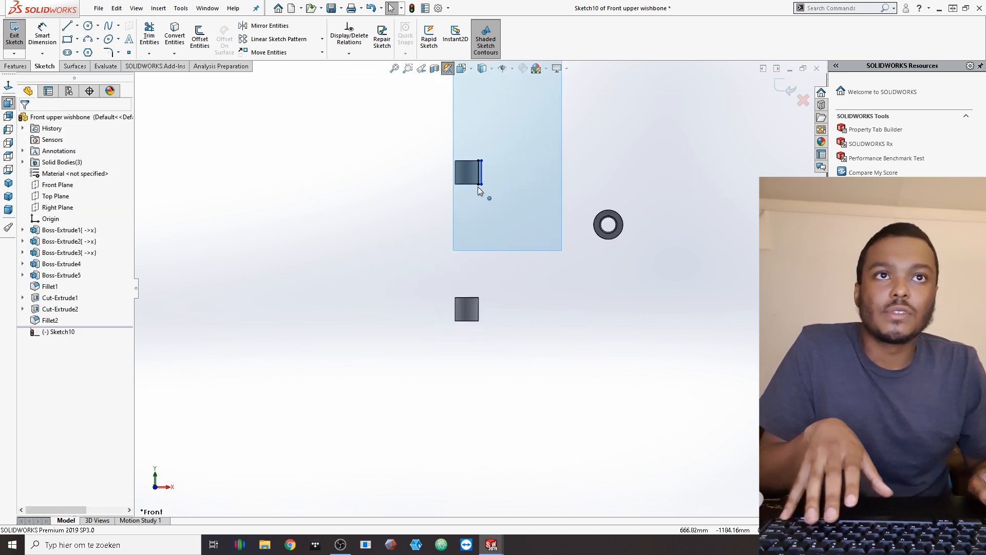
pyautogui.keyDown('ctrl'); pyautogui.click(480, 186); pyautogui.keyUp('ctrl')
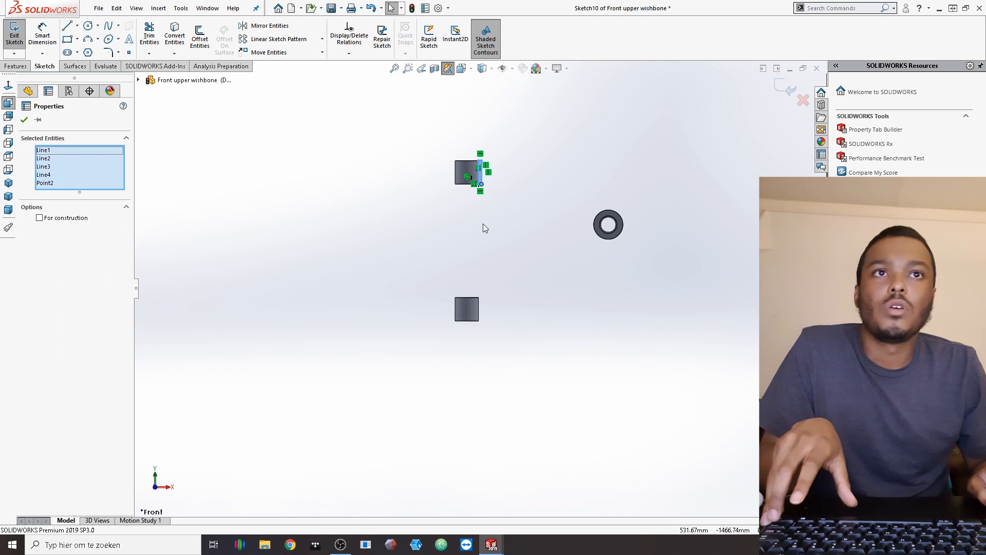
pyautogui.click(483, 225)
pyautogui.moveTo(516, 115); pyautogui.dragTo(469, 218)
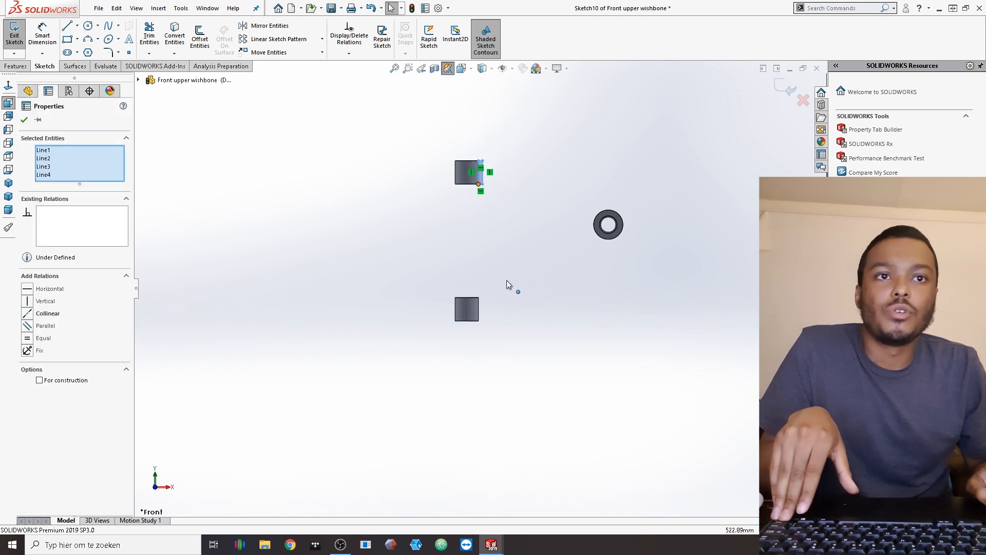
pyautogui.keyDown('ctrl'); pyautogui.moveTo(478, 318); pyautogui.dragTo(479, 321); pyautogui.keyUp('ctrl')
pyautogui.hotkey('ctrl', 'z')
pyautogui.hotkey('ctrl', 'y')
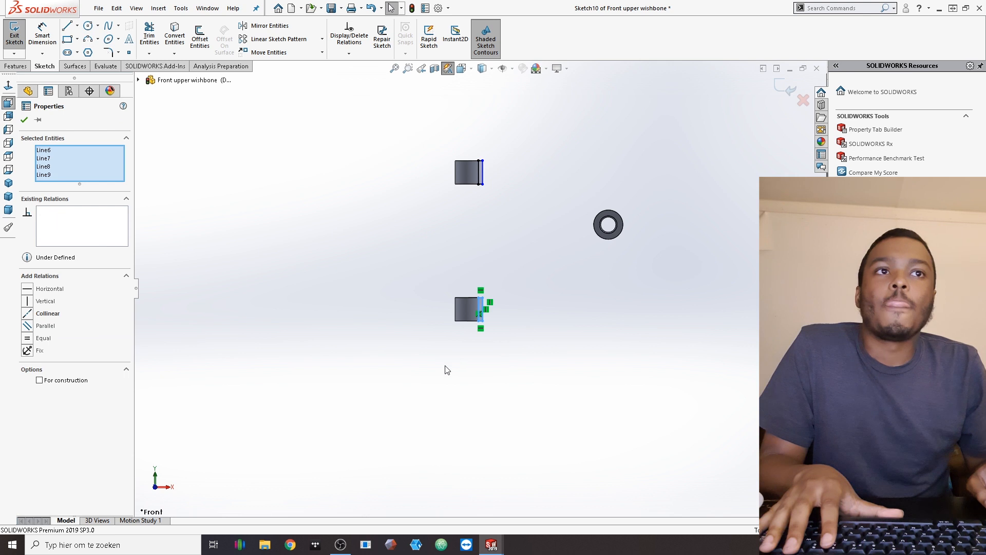
# Step: Sketch a rectangle over the half of the ball joint housing facing the bushings and set its height to 50 mm
pyautogui.click(591, 219)
pyautogui.click(596, 230)
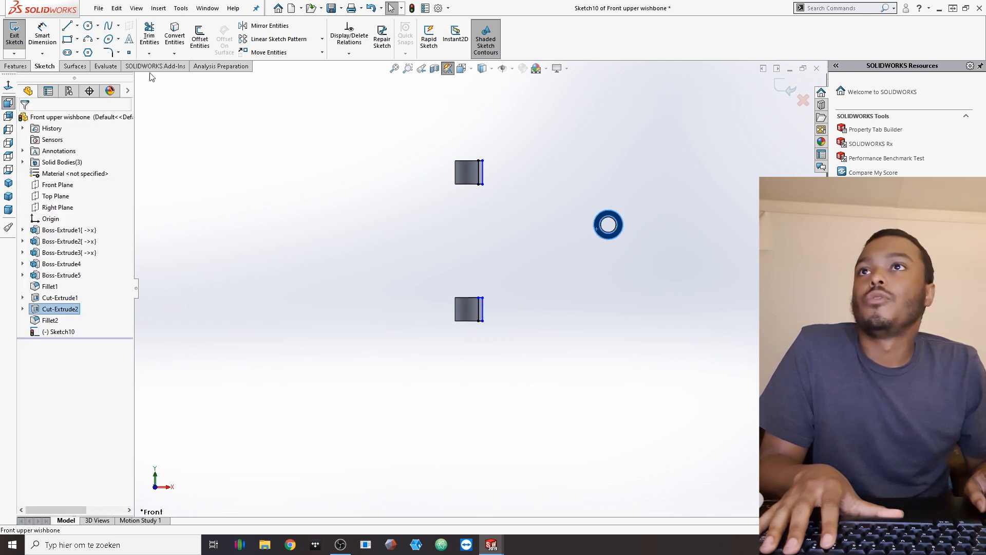
pyautogui.click(67, 39)
pyautogui.scroll(-2, 622, 242)
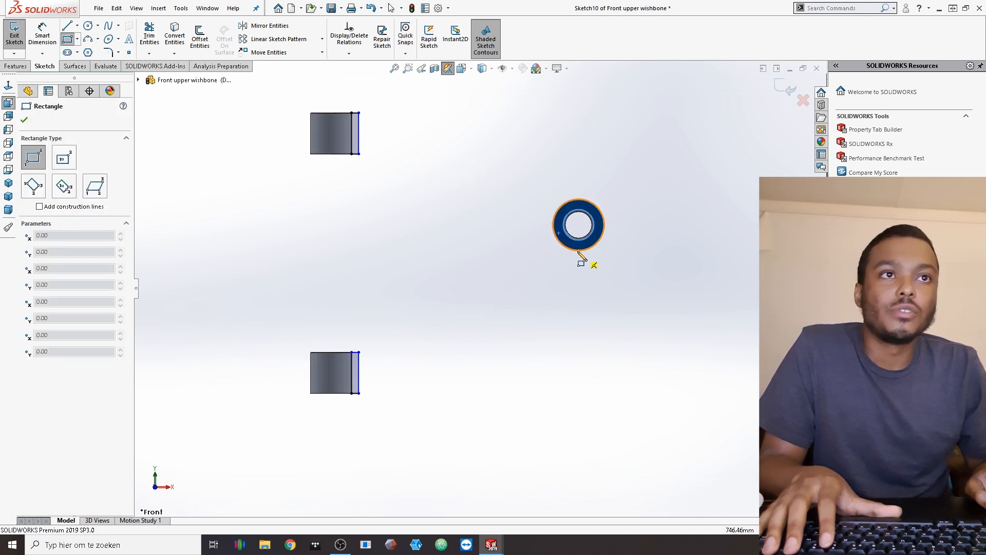
pyautogui.click(579, 199)
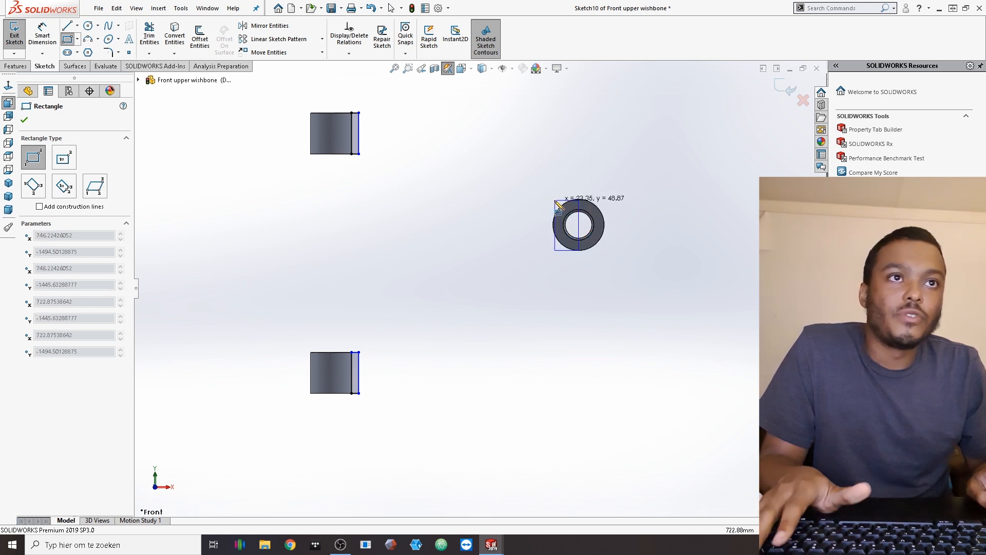
pyautogui.click(550, 250)
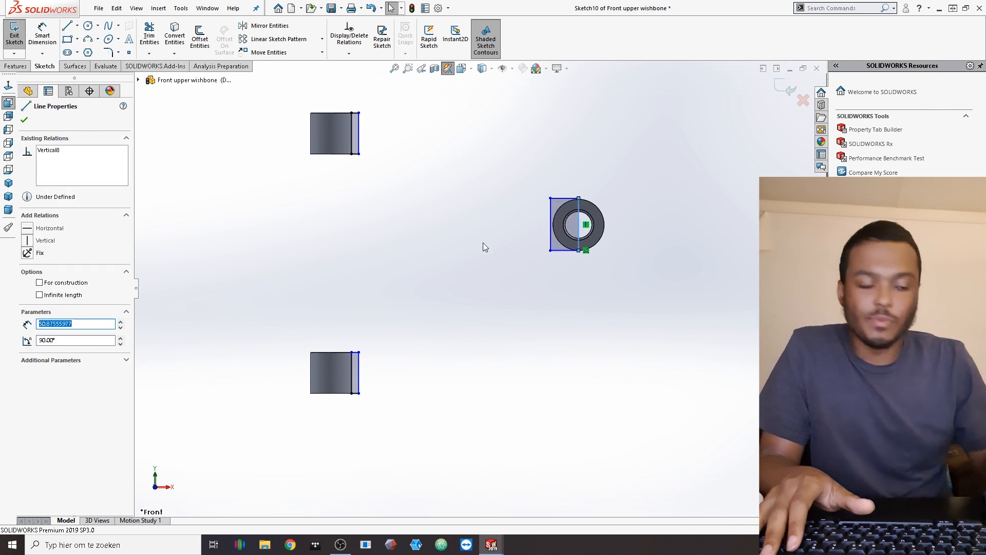
pyautogui.write('50')
pyautogui.press('Return')
pyautogui.click(466, 350)
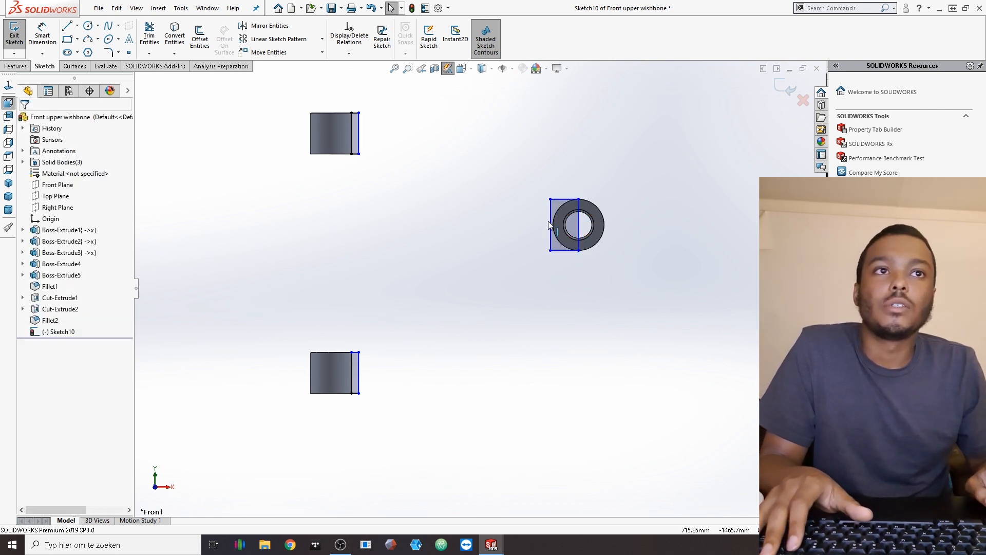
# Step: Set the width of the ball joint housing's rectangle to 25 mm
pyautogui.moveTo(549, 224); pyautogui.dragTo(539, 226)
pyautogui.click(555, 250)
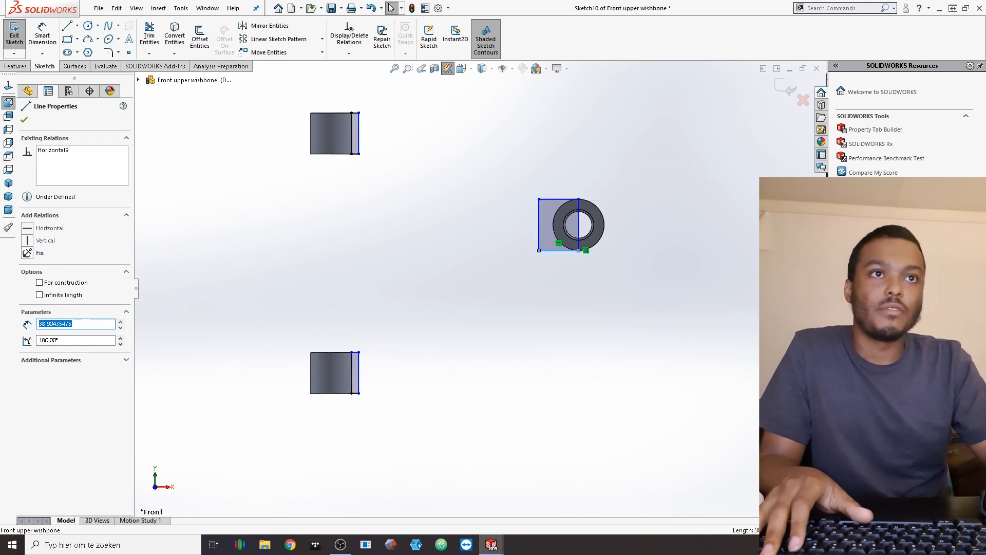
pyautogui.write('25')
pyautogui.press('Return')
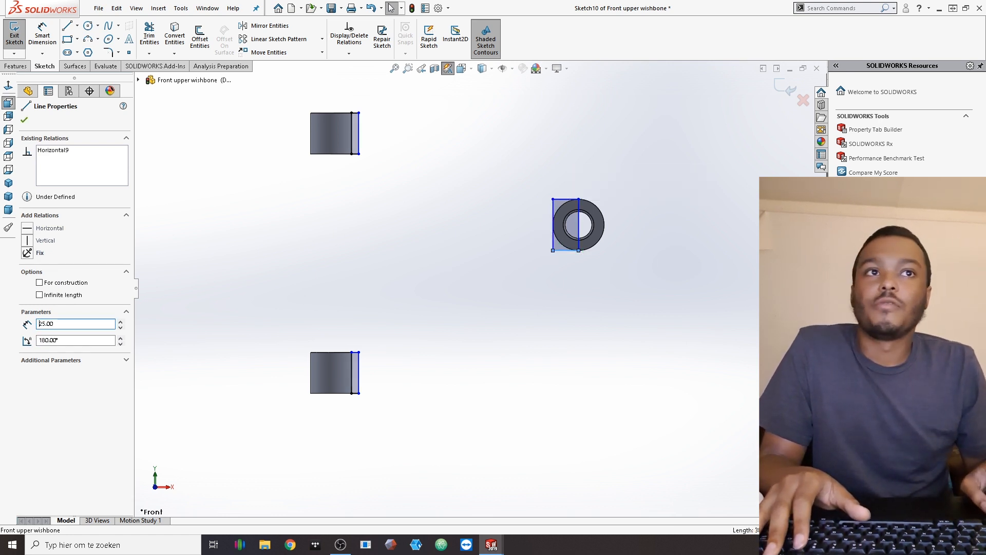
pyautogui.press('Escape')
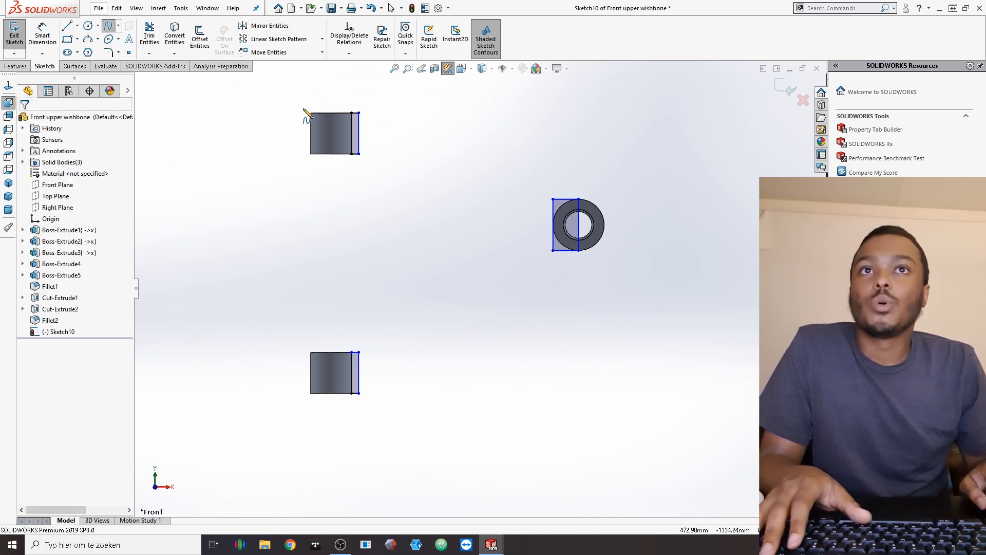
# Step: Draw two two-point splines joining the outer corners of the bushing rectangles to the upper and lower corners of the ball joint rectangle
pyautogui.click(359, 113)
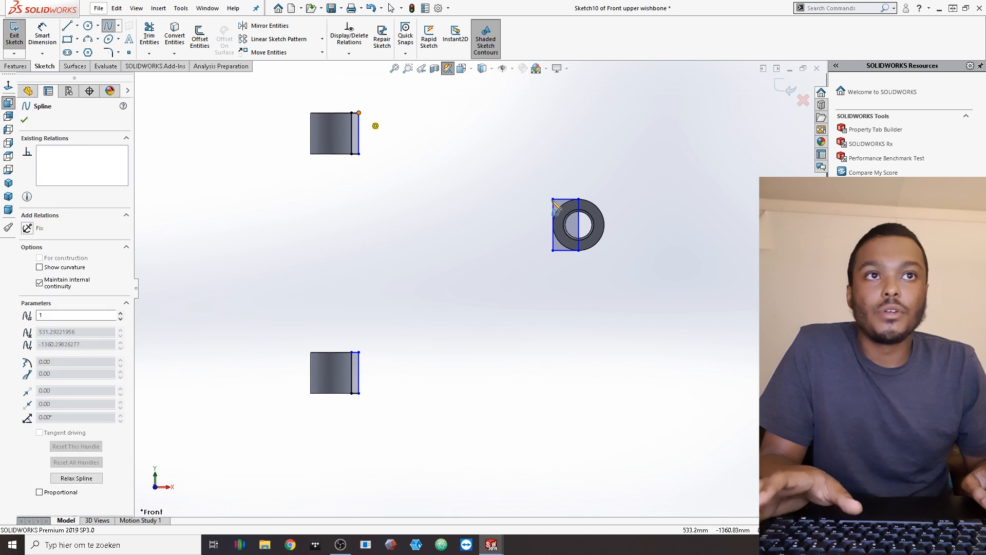
pyautogui.click(552, 199)
pyautogui.press('Escape')
pyautogui.click(108, 26)
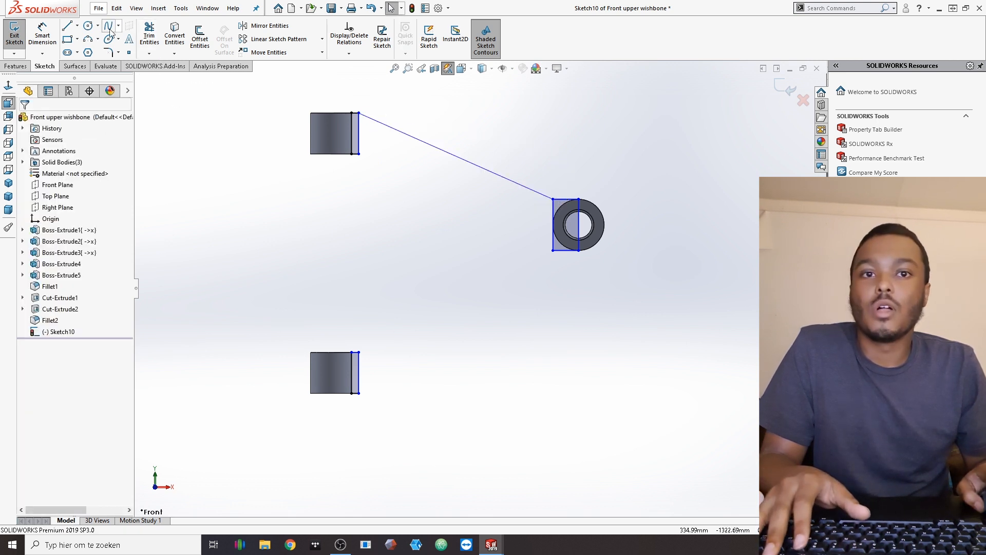
pyautogui.click(358, 393)
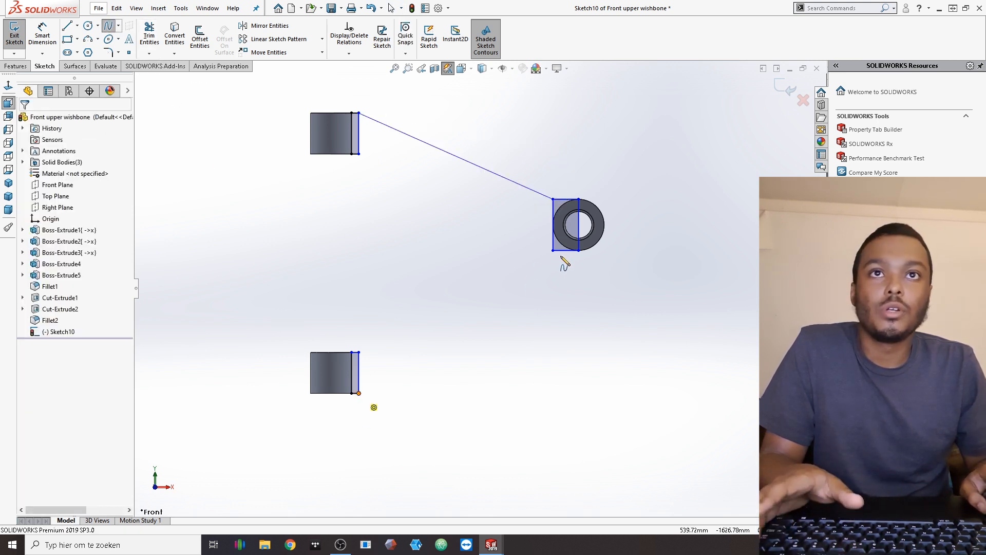
pyautogui.click(553, 251)
pyautogui.press('Escape')
pyautogui.click(108, 26)
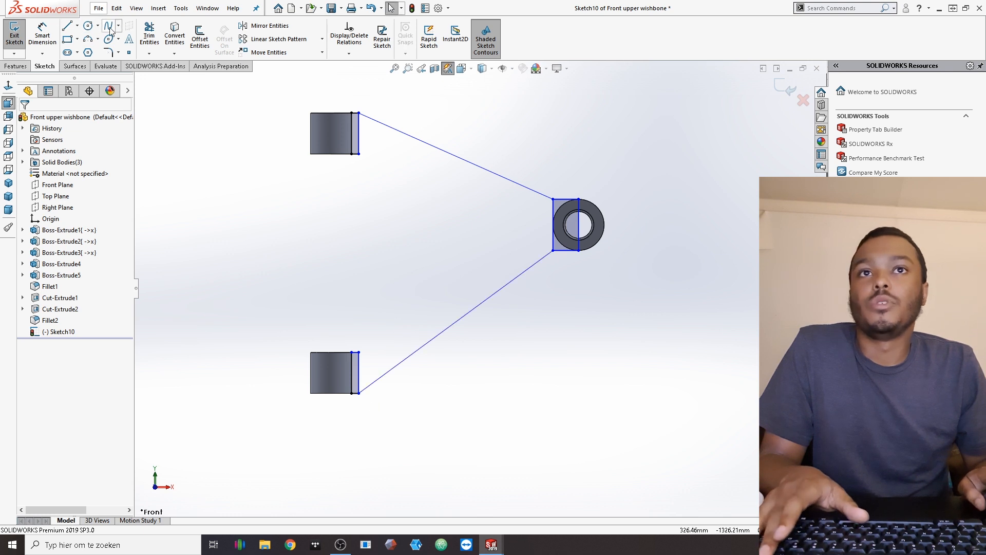
pyautogui.click(359, 154)
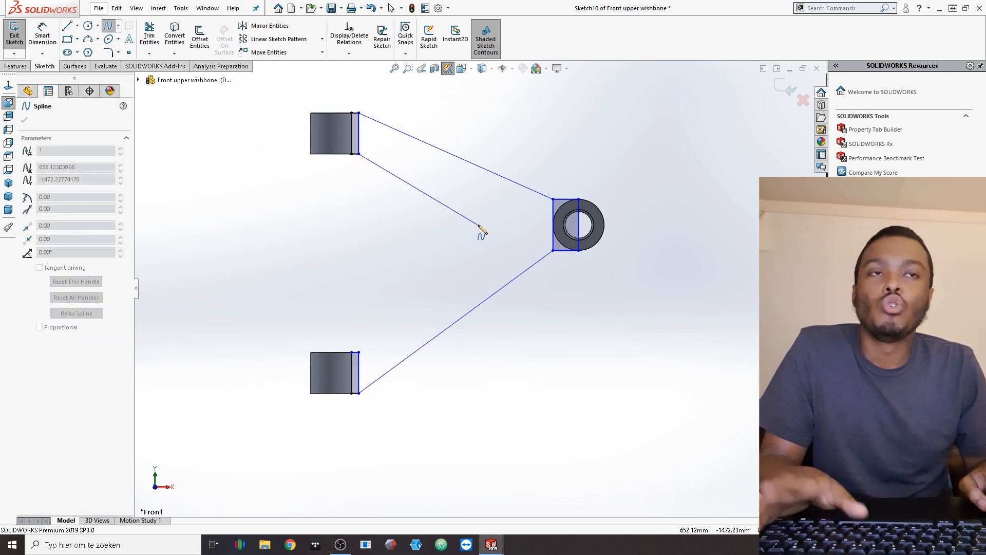
pyautogui.press('Escape')
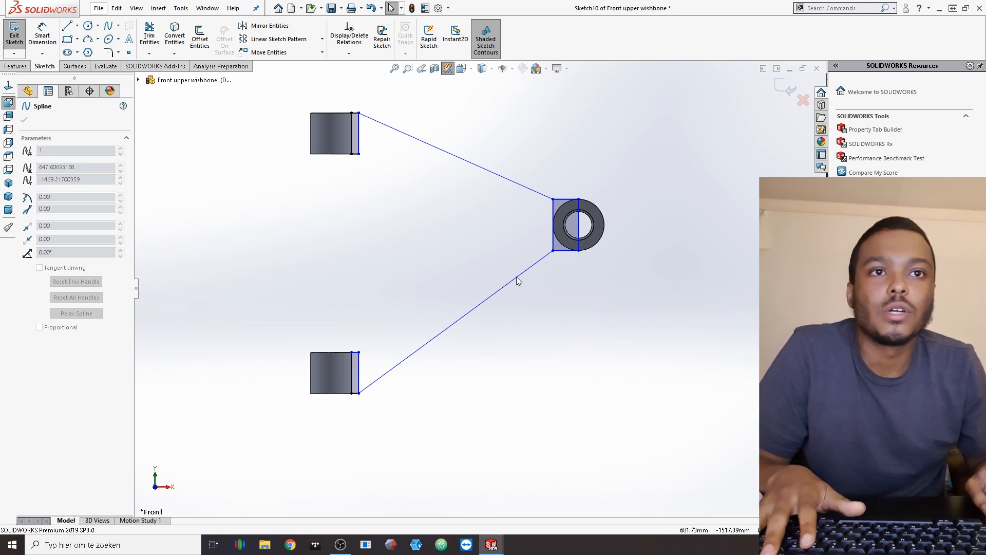
# Step: Bend the lower spline with its tangent handle at the ball joint end, tilting the handle to about 7°
pyautogui.click(473, 309)
pyautogui.moveTo(474, 308); pyautogui.dragTo(504, 255)
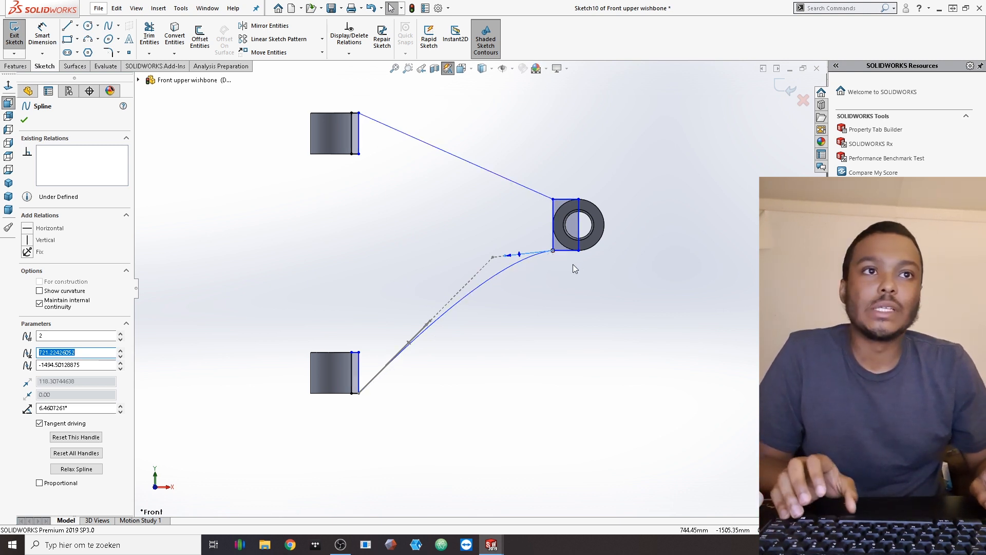
pyautogui.keyDown('ctrl'); pyautogui.click(565, 250); pyautogui.keyUp('ctrl')
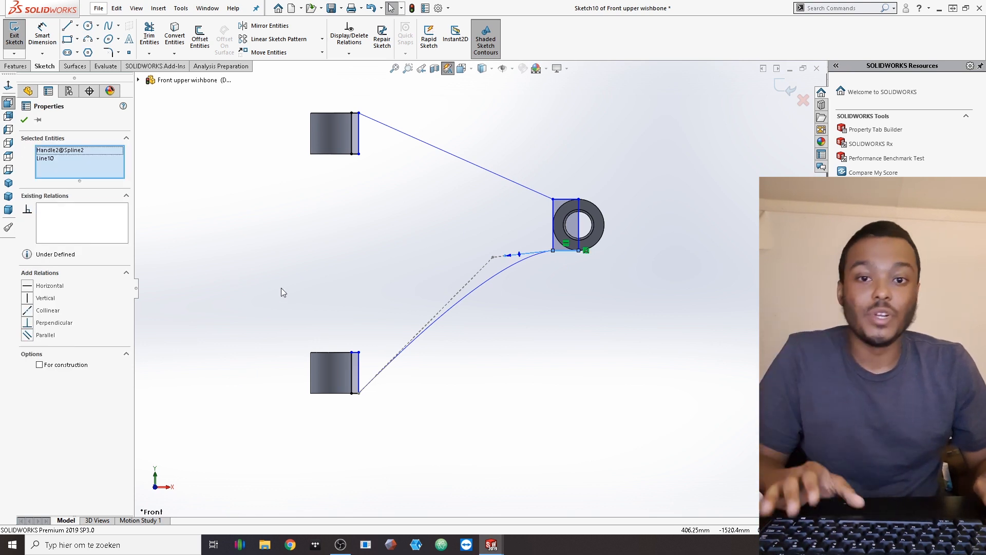
pyautogui.click(502, 343)
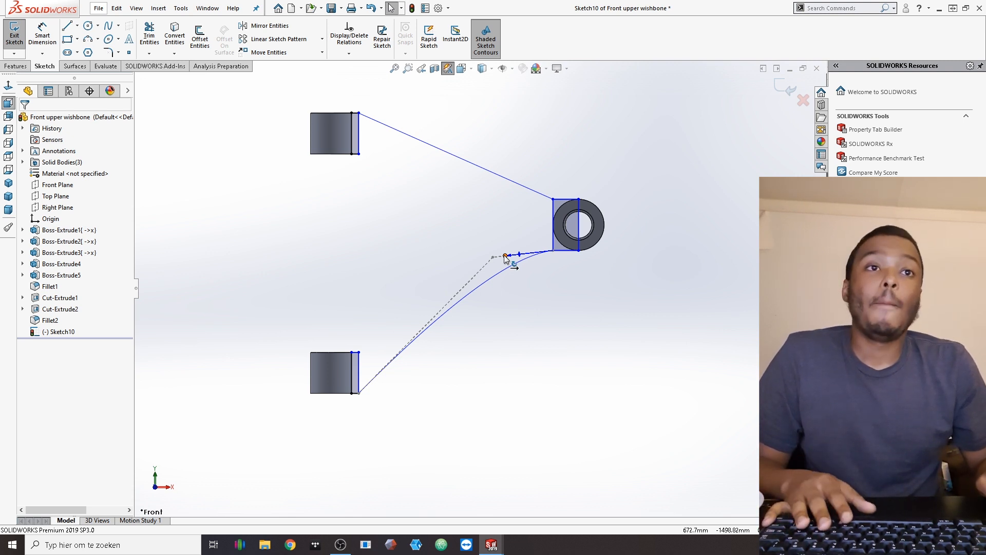
pyautogui.moveTo(497, 247)
pyautogui.mouseDown()
pyautogui.moveTo(503, 272)
pyautogui.moveTo(508, 262)
pyautogui.mouseUp()
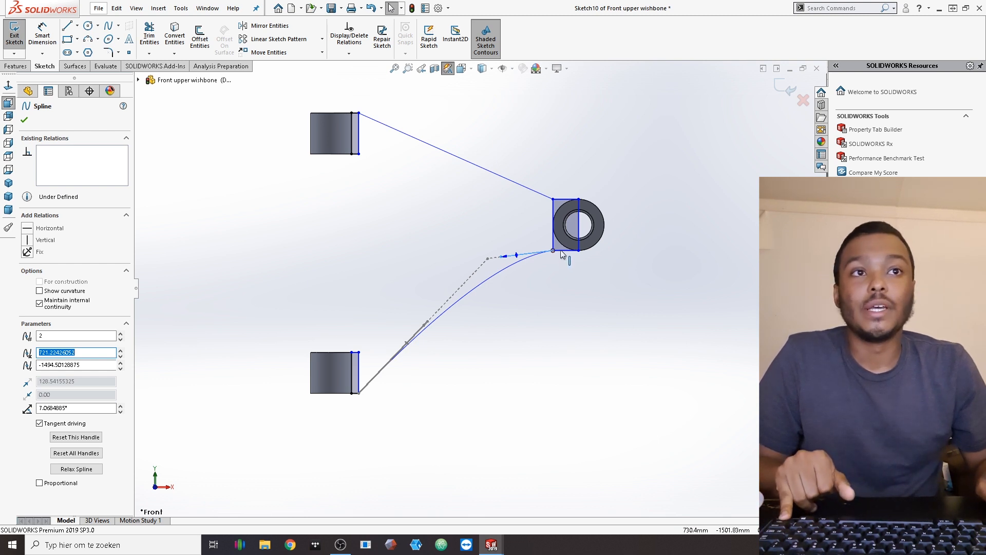
pyautogui.press('Escape')
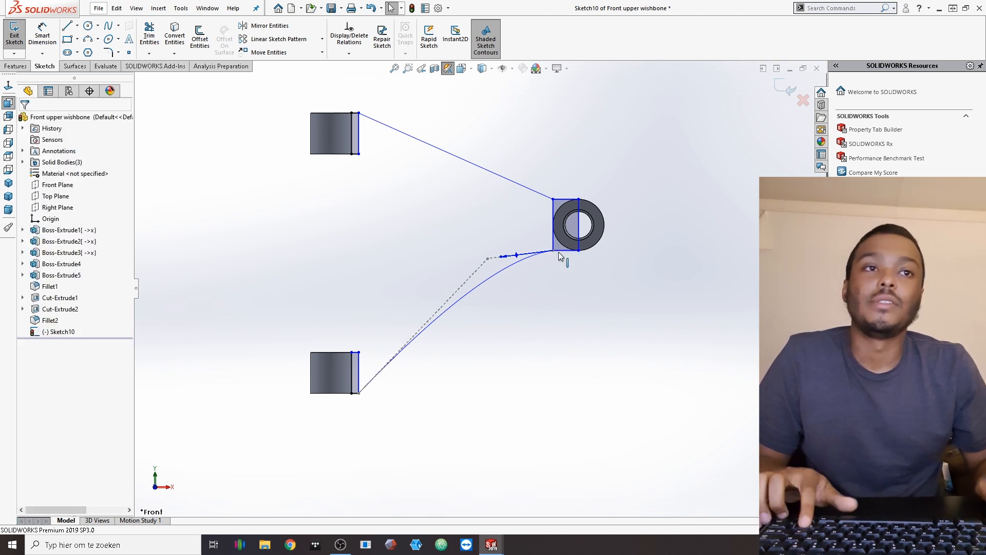
pyautogui.keyDown('ctrl'); pyautogui.moveTo(558, 251); pyautogui.dragTo(556, 258); pyautogui.keyUp('ctrl')
pyautogui.press('Escape')
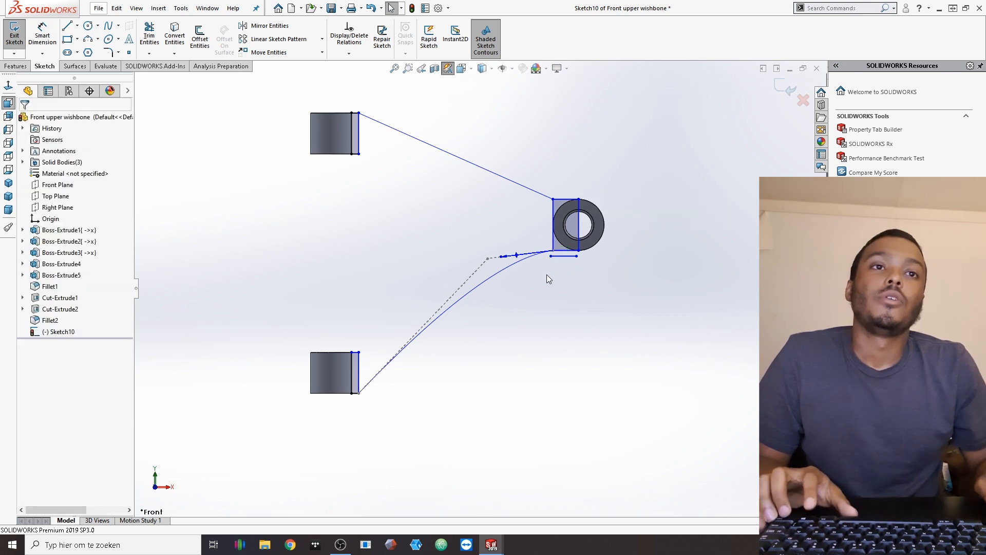
pyautogui.hotkey('ctrl', 'z')
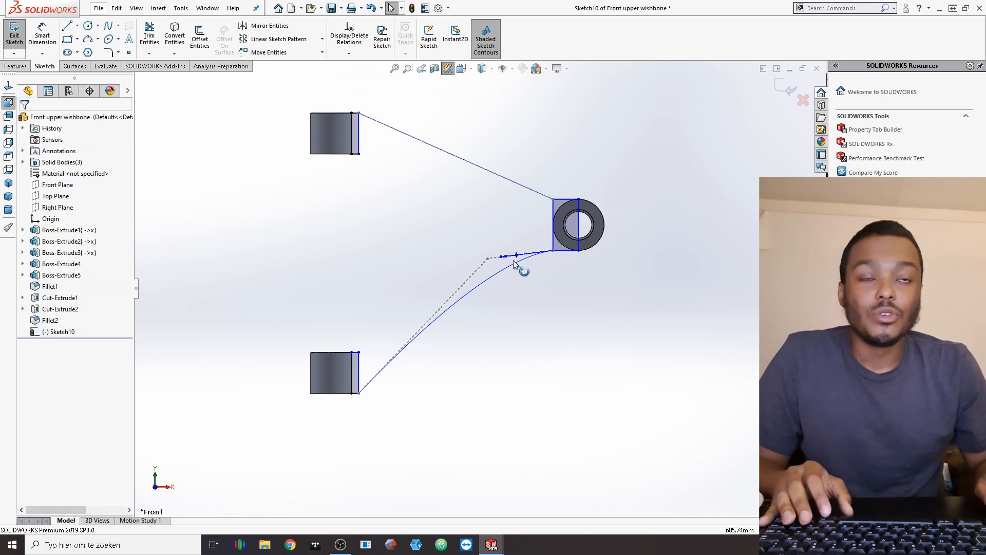
# Step: Make the lower spline's ball joint end handle collinear with the bottom edge of the ball joint rectangle
pyautogui.moveTo(499, 270); pyautogui.dragTo(540, 261)
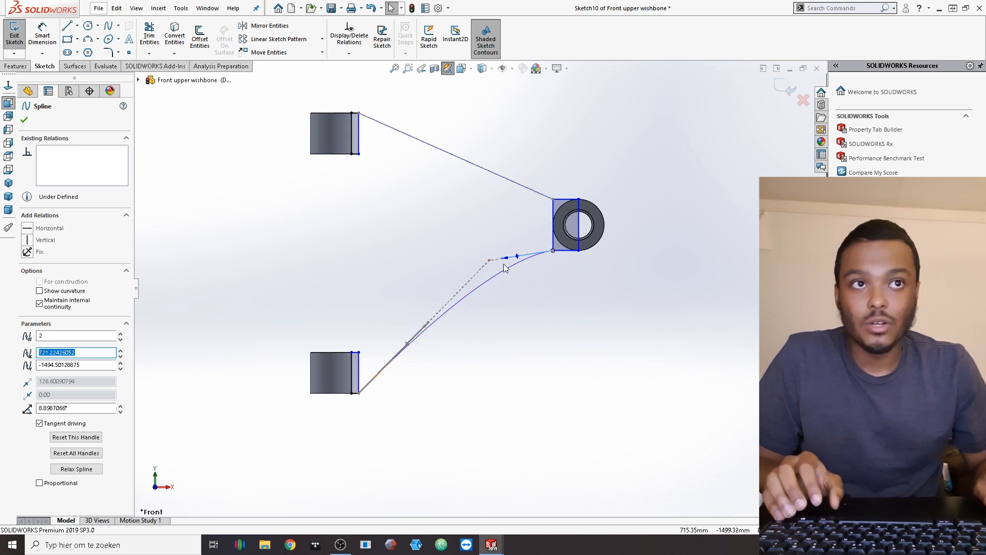
pyautogui.keyDown('ctrl'); pyautogui.click(563, 252); pyautogui.keyUp('ctrl')
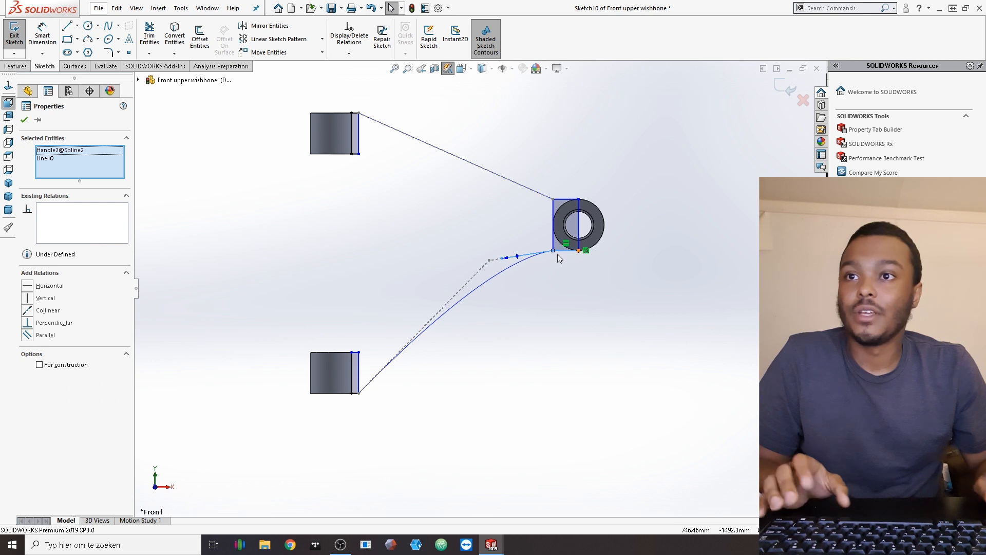
pyautogui.click(26, 312)
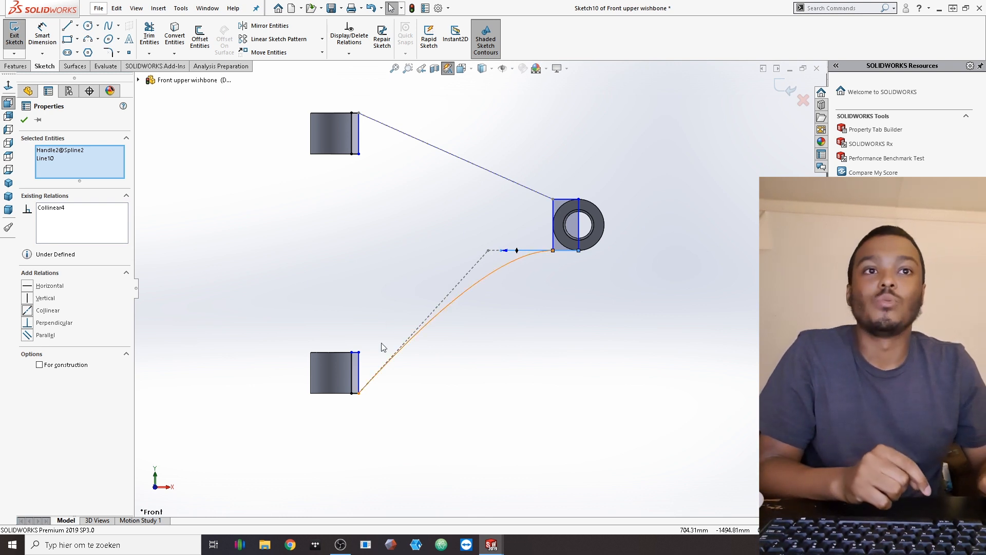
# Step: Bend the lower spline at its bushing end and make that end handle collinear with the bottom edge of the lower bushing rectangle
pyautogui.click(484, 285)
pyautogui.moveTo(426, 317); pyautogui.dragTo(432, 373)
pyautogui.scroll(-3, 382, 391)
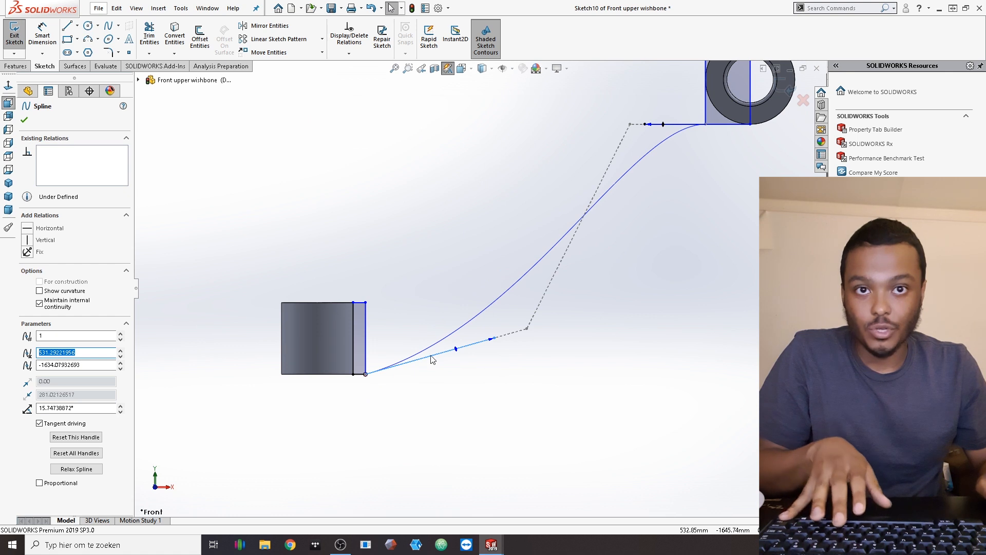
pyautogui.keyDown('ctrl'); pyautogui.click(361, 379); pyautogui.keyUp('ctrl')
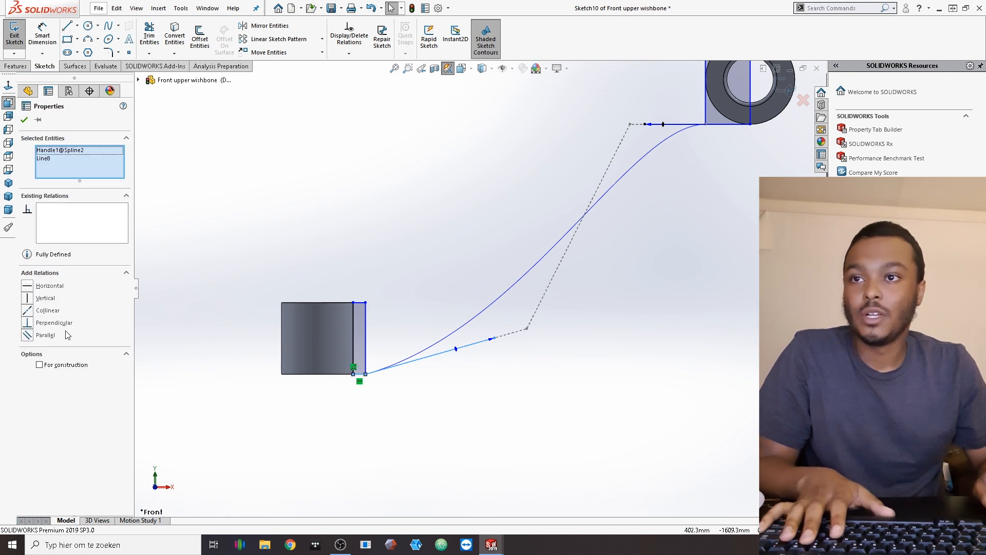
pyautogui.click(29, 310)
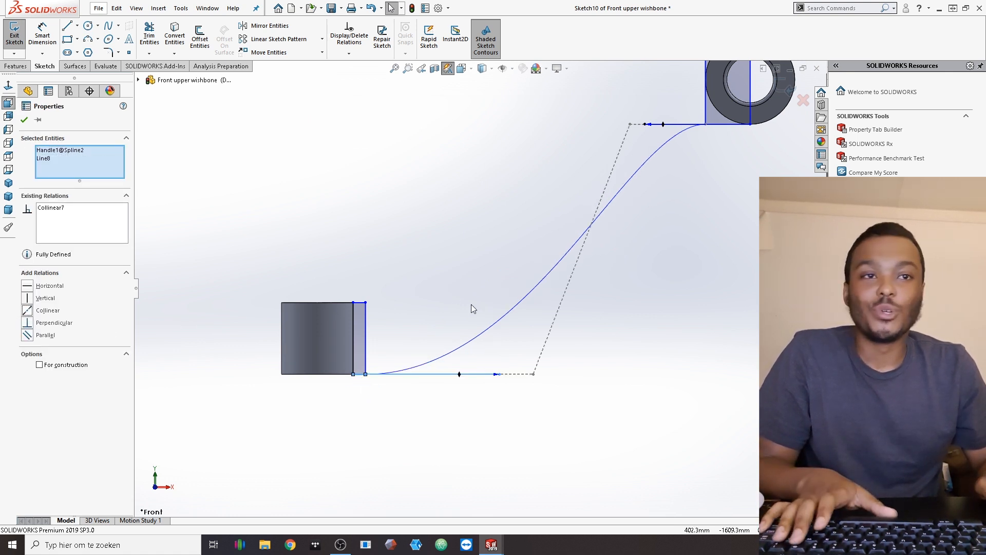
pyautogui.click(485, 313)
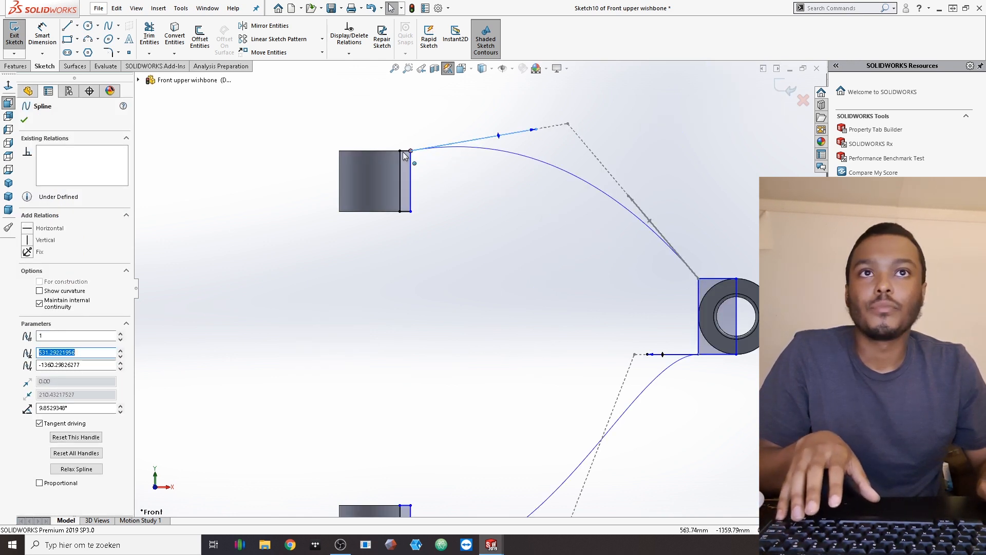
# Step: Make the upper spline's bushing end handle collinear with the top edge of the upper bushing rectangle
pyautogui.keyDown('ctrl'); pyautogui.click(402, 155); pyautogui.keyUp('ctrl')
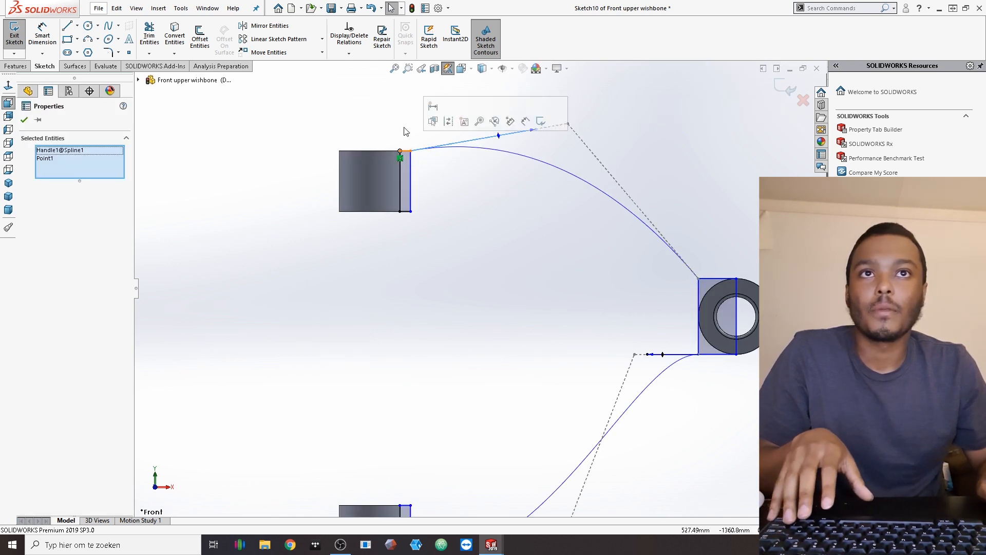
pyautogui.click(405, 150)
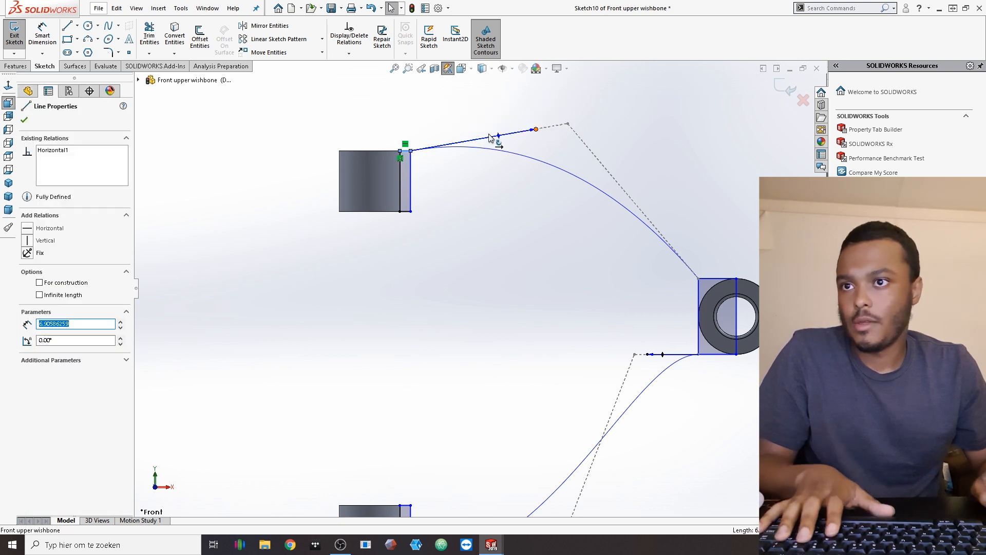
pyautogui.keyDown('ctrl'); pyautogui.click(451, 143); pyautogui.keyUp('ctrl')
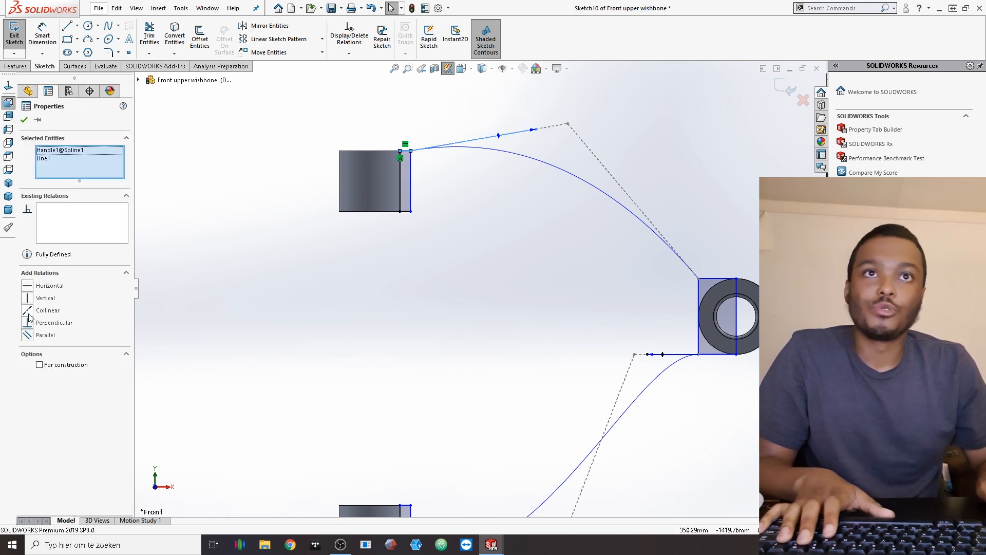
pyautogui.click(30, 310)
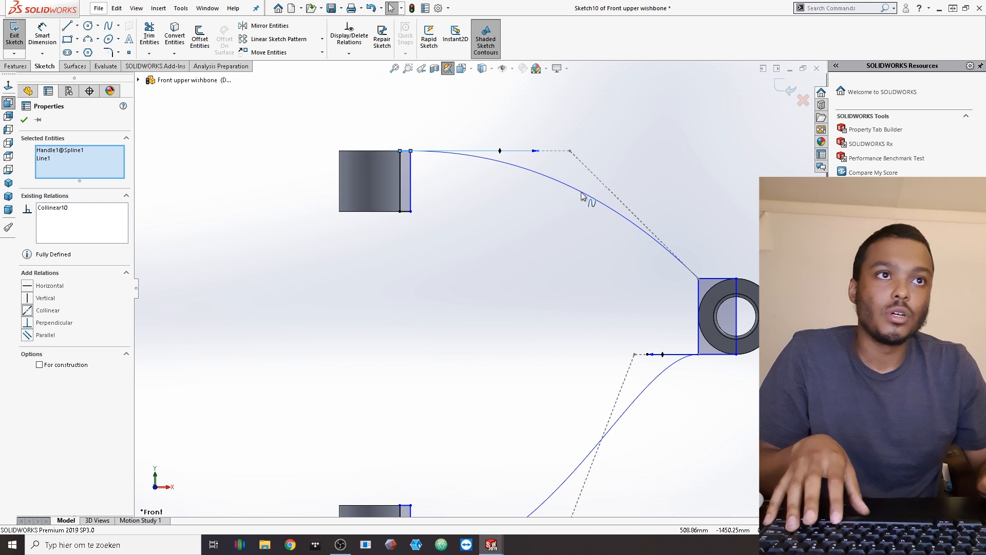
# Step: Bend the upper spline at the ball joint end and make that handle collinear with the top edge of the ball joint rectangle
pyautogui.click(619, 224)
pyautogui.click(624, 224)
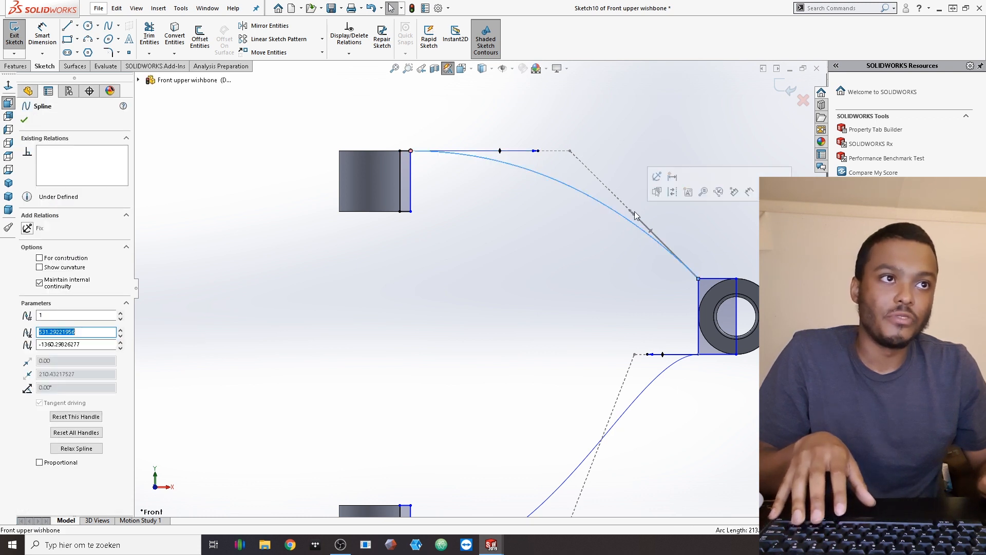
pyautogui.moveTo(650, 231); pyautogui.dragTo(639, 251)
pyautogui.keyDown('ctrl'); pyautogui.click(698, 279); pyautogui.keyUp('ctrl')
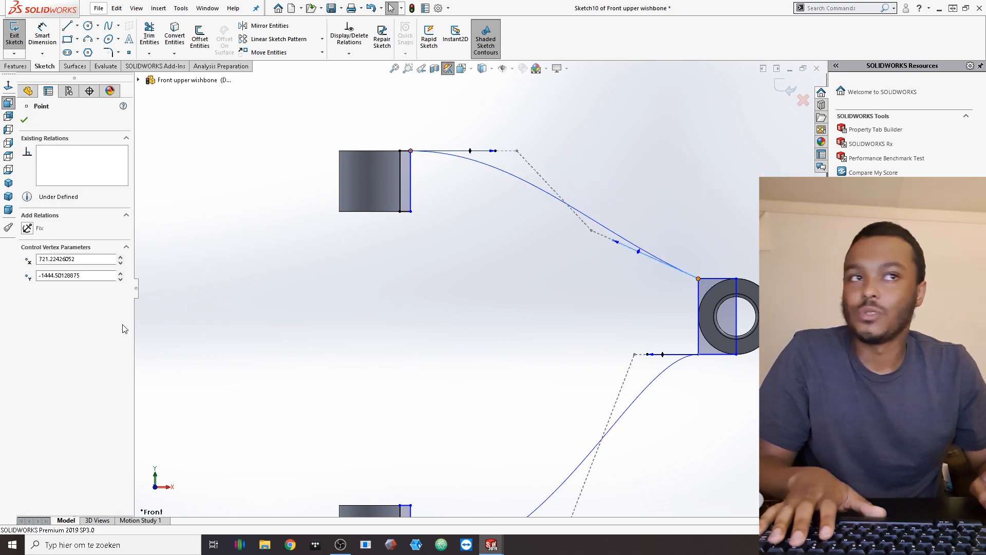
pyautogui.click(713, 279)
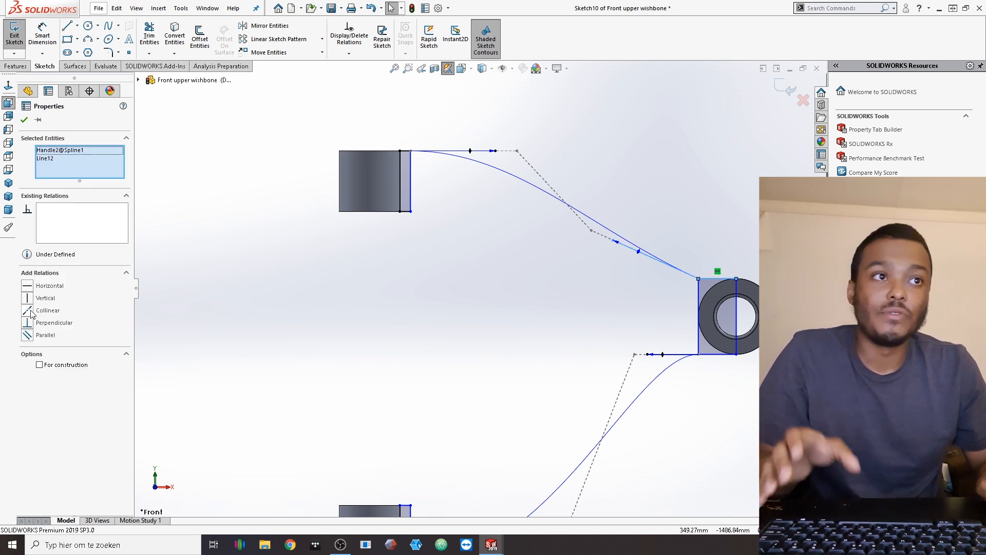
pyautogui.click(29, 311)
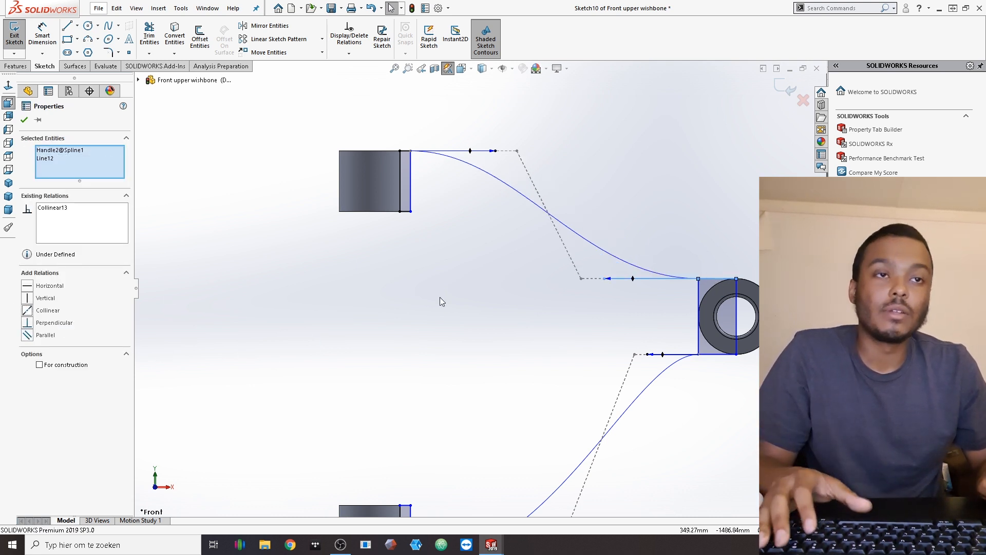
pyautogui.click(561, 306)
pyautogui.scroll(4, 561, 306)
pyautogui.scroll(-1, 489, 322)
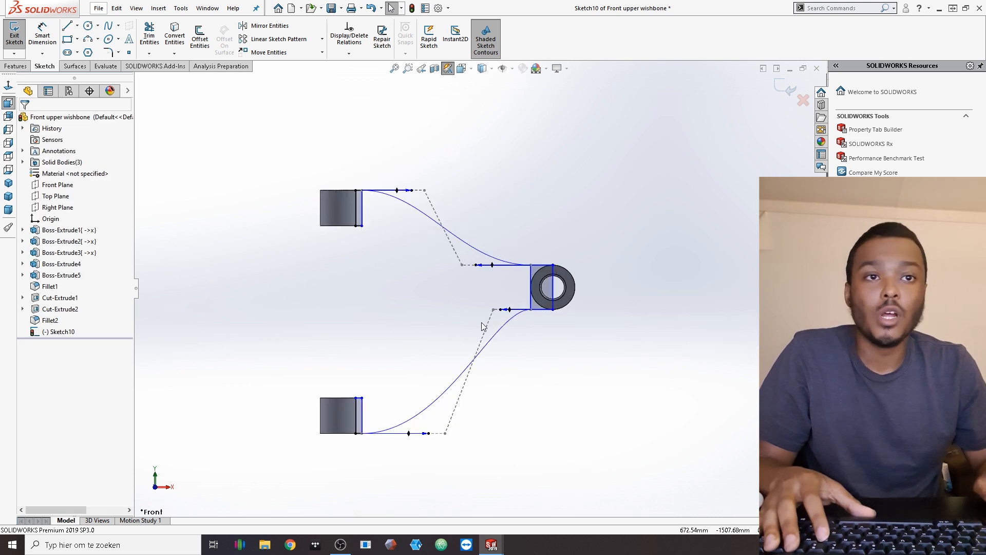
# Step: Try reshaping the lower spline by shifting its end handle and control polygon vertices horizontally, and undo the changes
pyautogui.moveTo(493, 309); pyautogui.dragTo(507, 310)
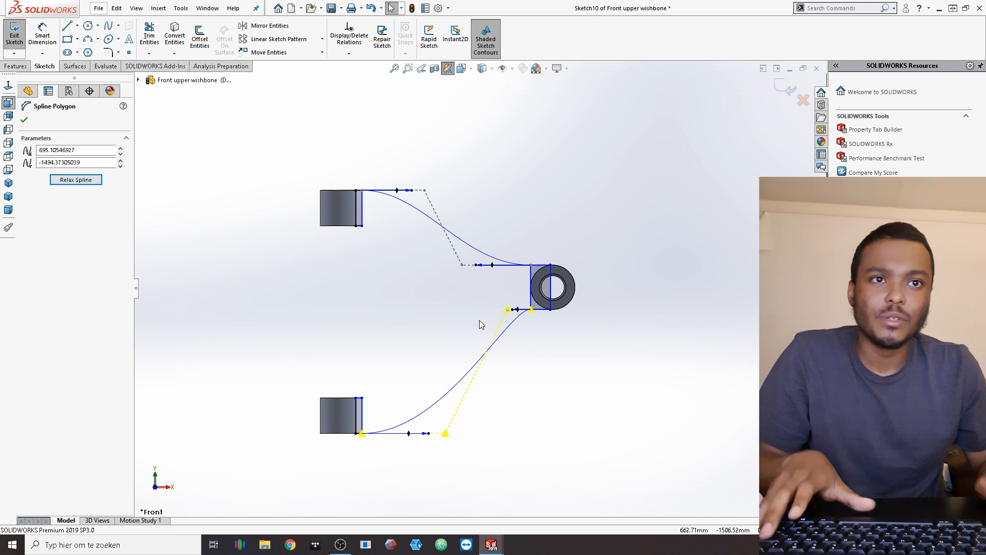
pyautogui.hotkey('ctrl', 'z')
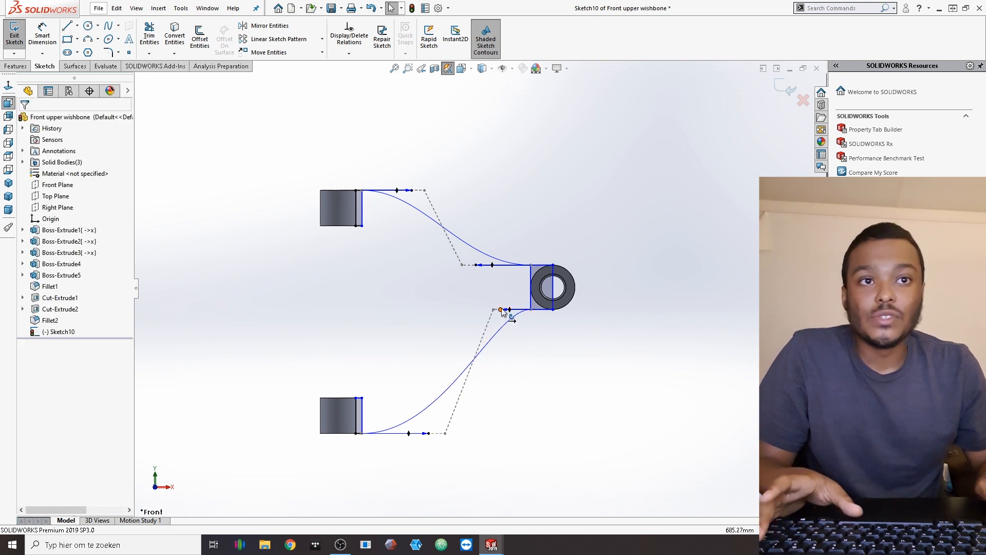
pyautogui.moveTo(494, 309); pyautogui.dragTo(510, 310)
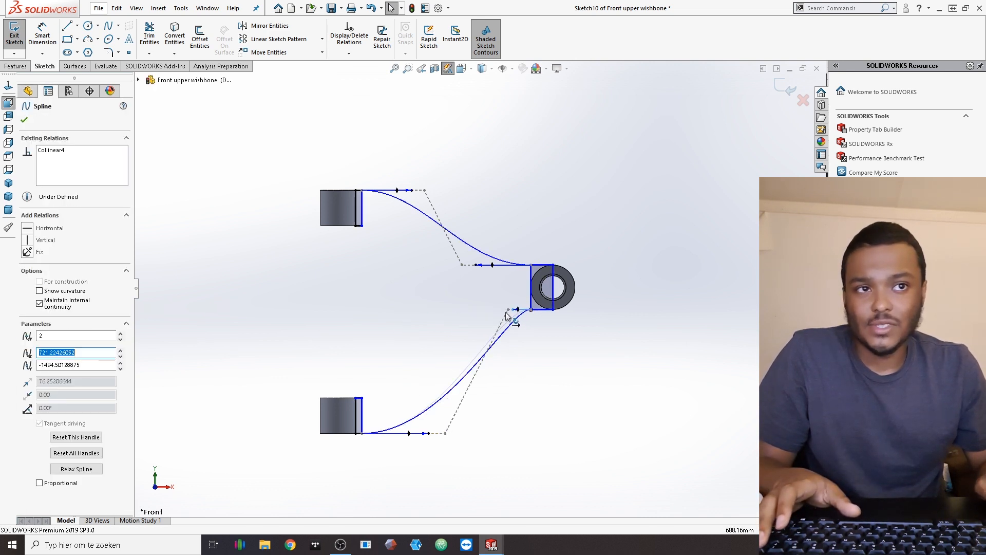
pyautogui.moveTo(444, 434); pyautogui.dragTo(426, 434)
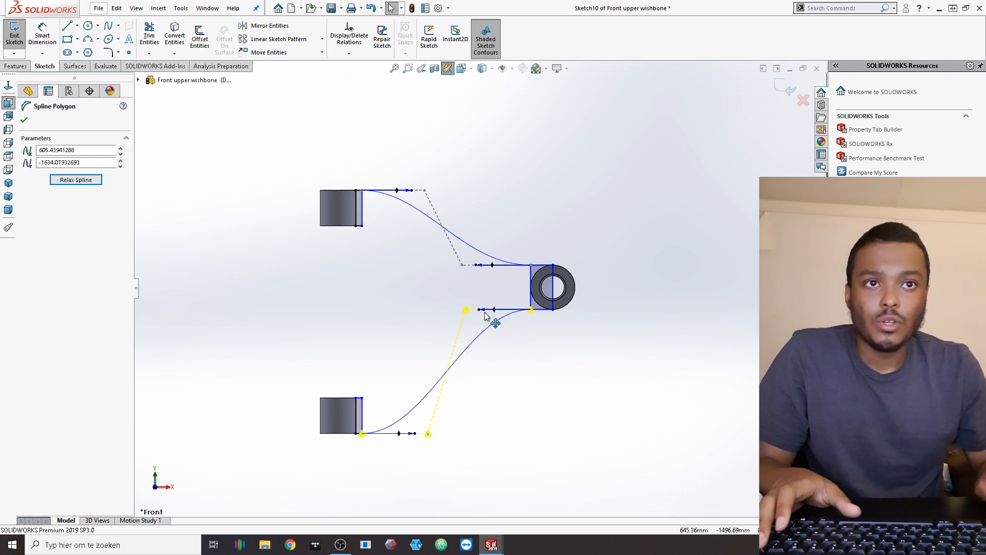
pyautogui.moveTo(467, 310); pyautogui.dragTo(477, 309)
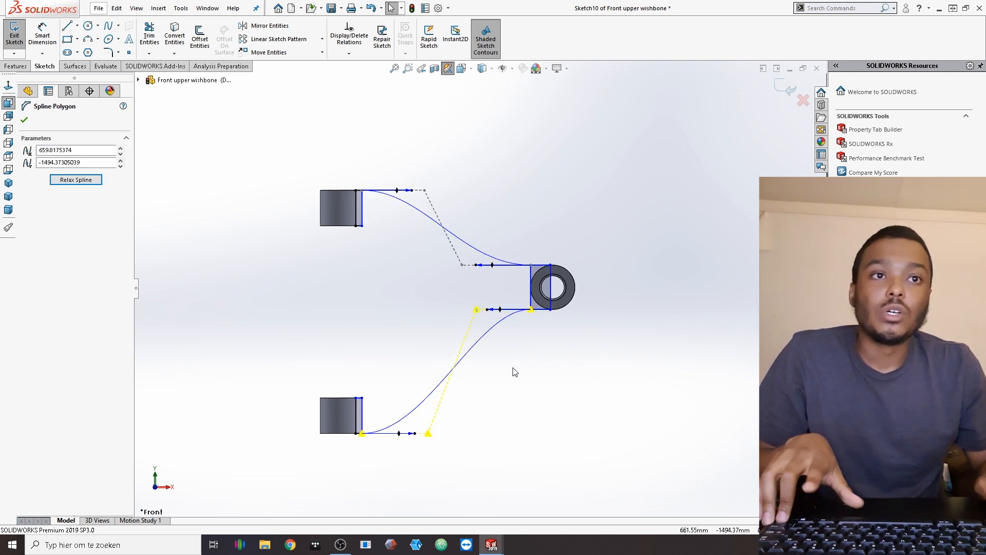
pyautogui.hotkey('ctrl', 'z')
pyautogui.hotkey('ctrl', 'z')
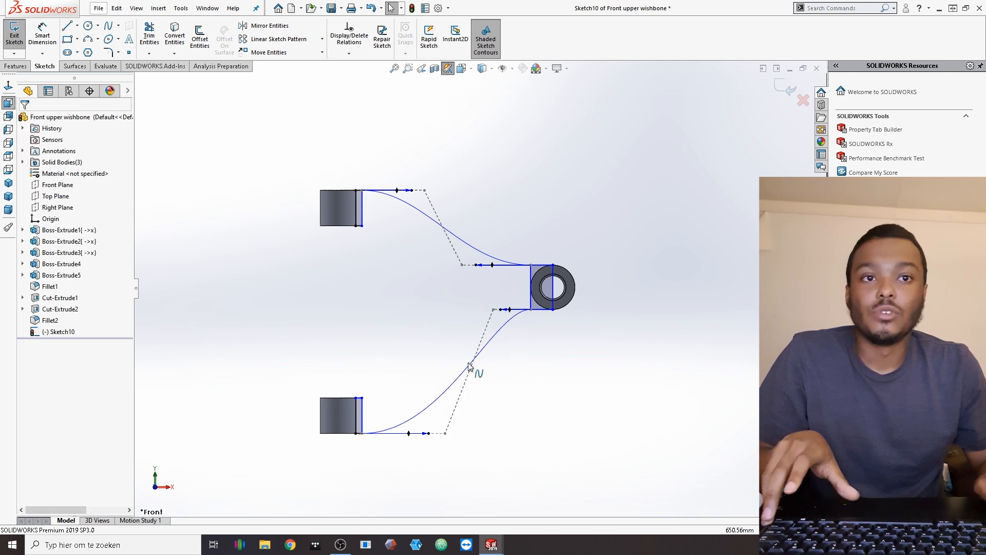
# Step: Insert a spline point midway along the lower spline and shift it slightly to refine the arm's curve
pyautogui.rightClick(469, 365)
pyautogui.click(495, 384)
pyautogui.click(468, 368)
pyautogui.moveTo(468, 367)
pyautogui.mouseDown()
pyautogui.moveTo(438, 329)
pyautogui.moveTo(451, 369)
pyautogui.moveTo(467, 373)
pyautogui.mouseUp()
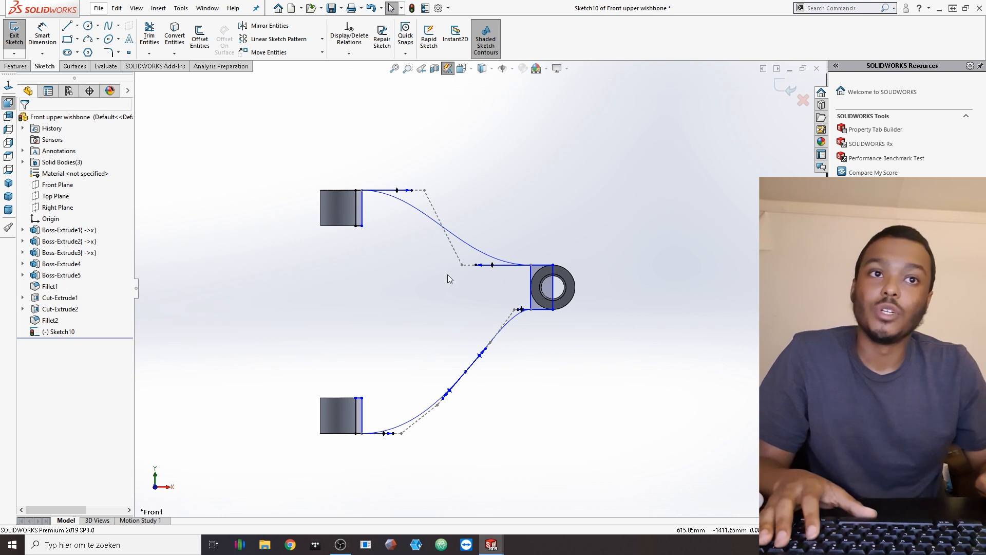
# Step: Try a three-point inner spline from the lower bushing rectangle to the upper one, and delete it
pyautogui.scroll(2, 452, 272)
pyautogui.scroll(-3, 450, 226)
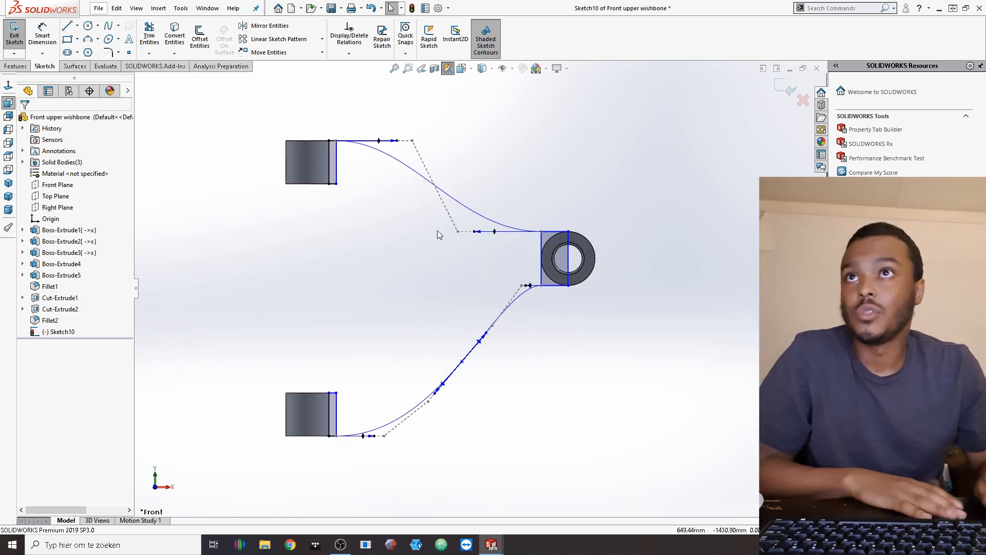
pyautogui.click(108, 25)
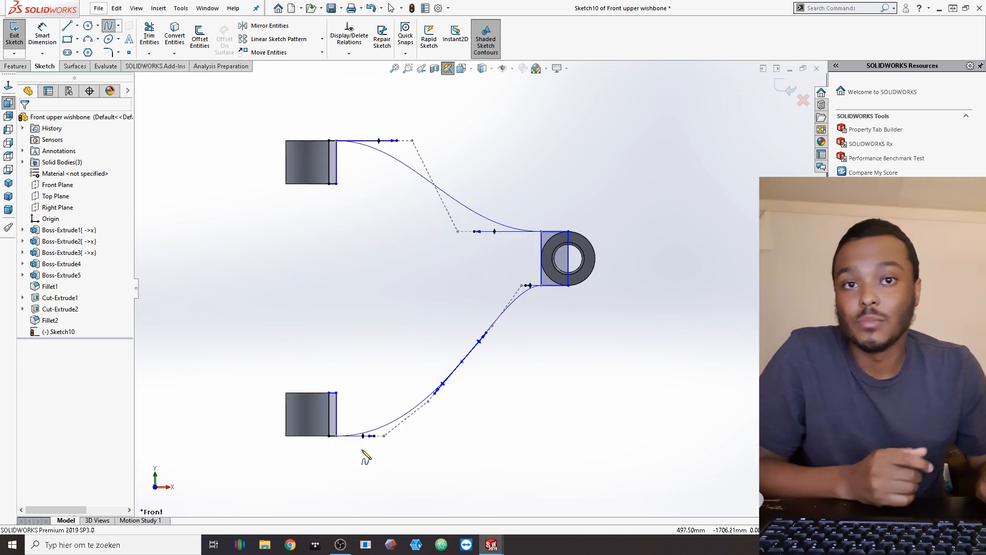
pyautogui.click(333, 392)
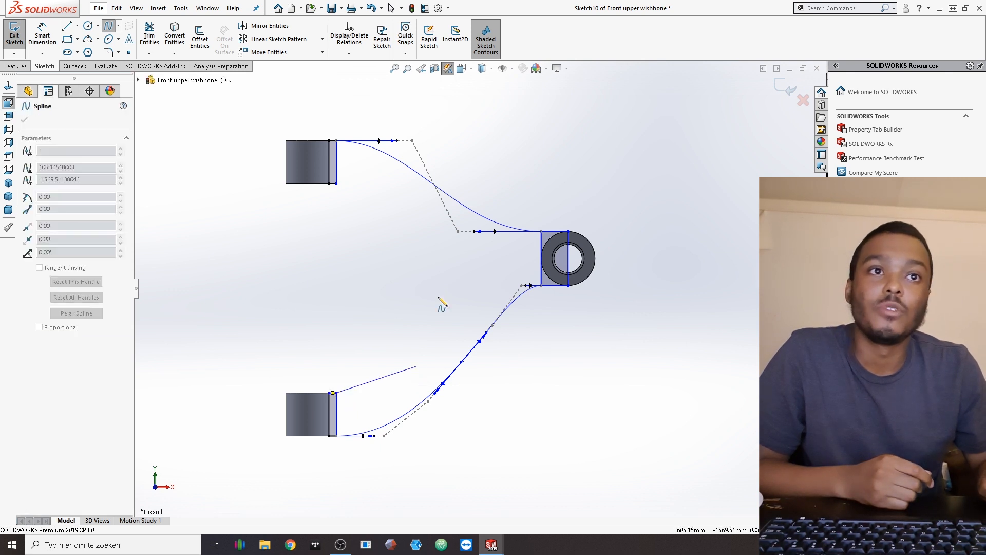
pyautogui.click(453, 265)
pyautogui.click(336, 183)
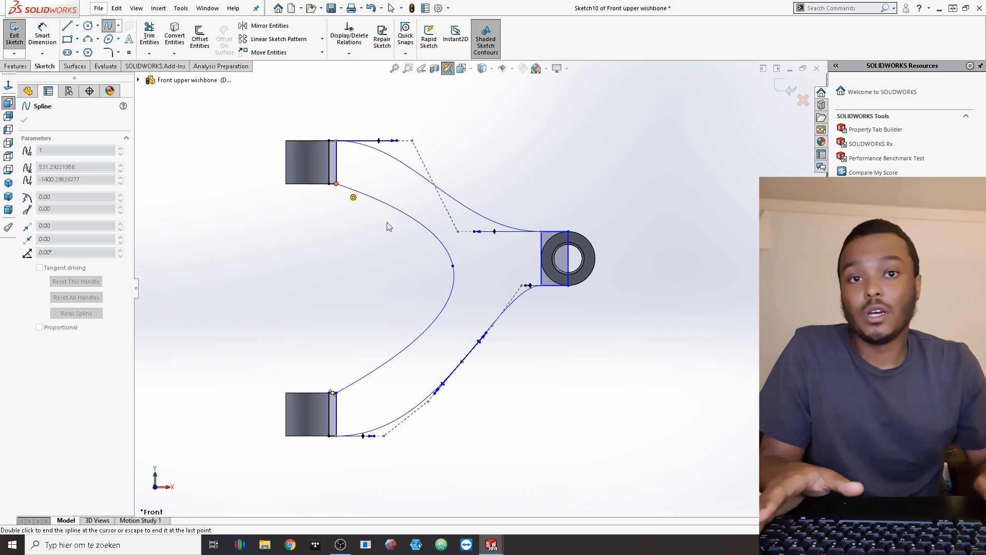
pyautogui.press('Escape')
pyautogui.press('Escape')
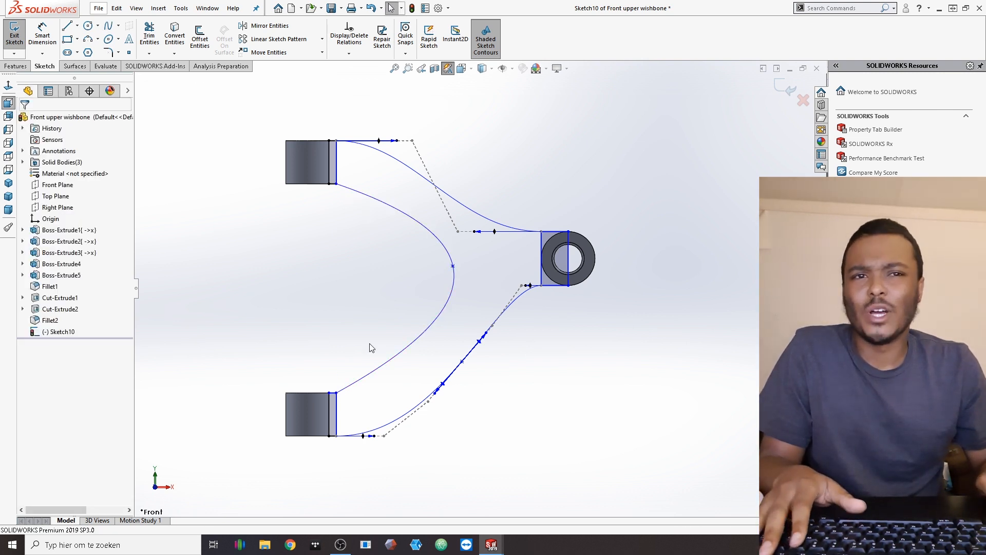
pyautogui.click(411, 350)
pyautogui.press('Delete')
# Step: Draw a three-point spline from the upper bushing rectangle's lower outer corner, bulging toward the ball joint, to the lower bushing rectangle's upper outer corner
pyautogui.click(107, 25)
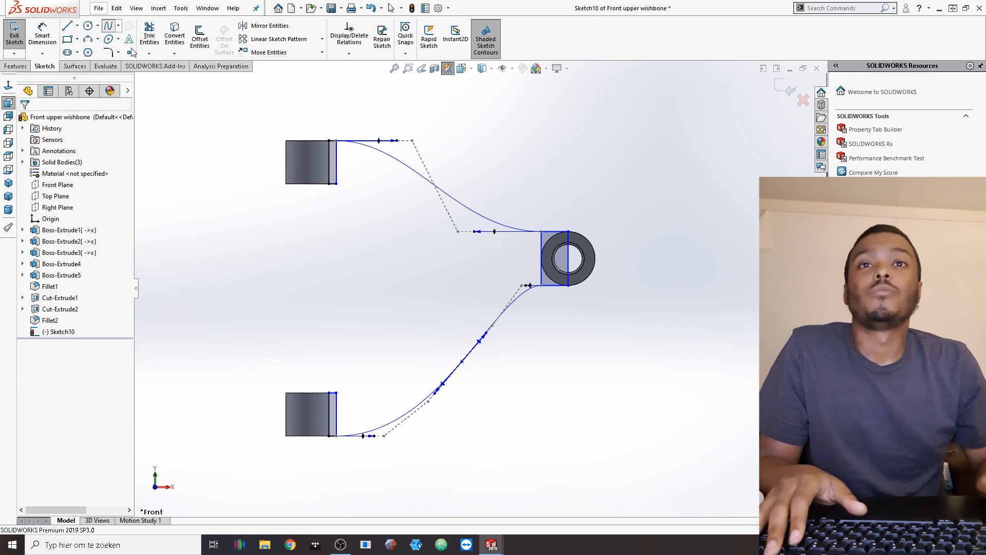
pyautogui.click(337, 183)
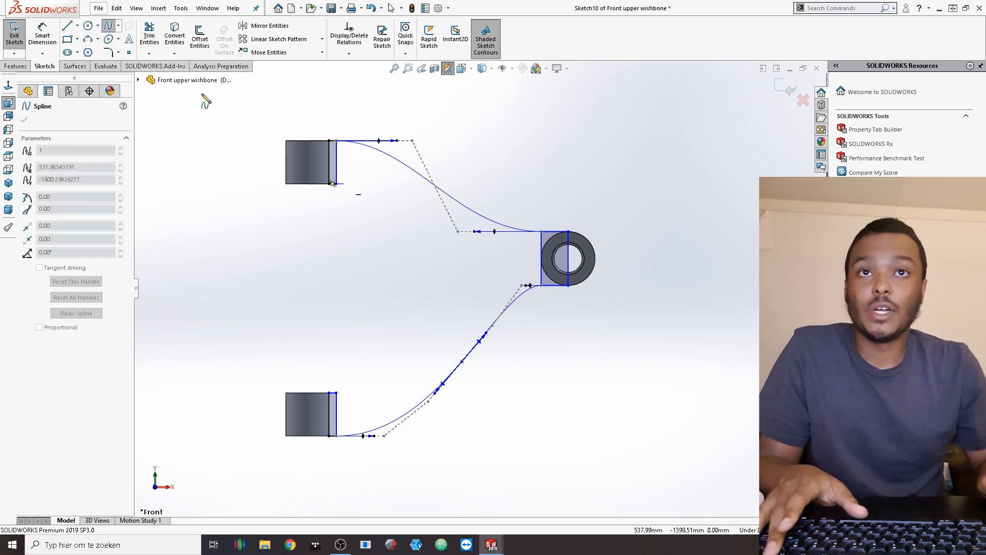
pyautogui.click(440, 253)
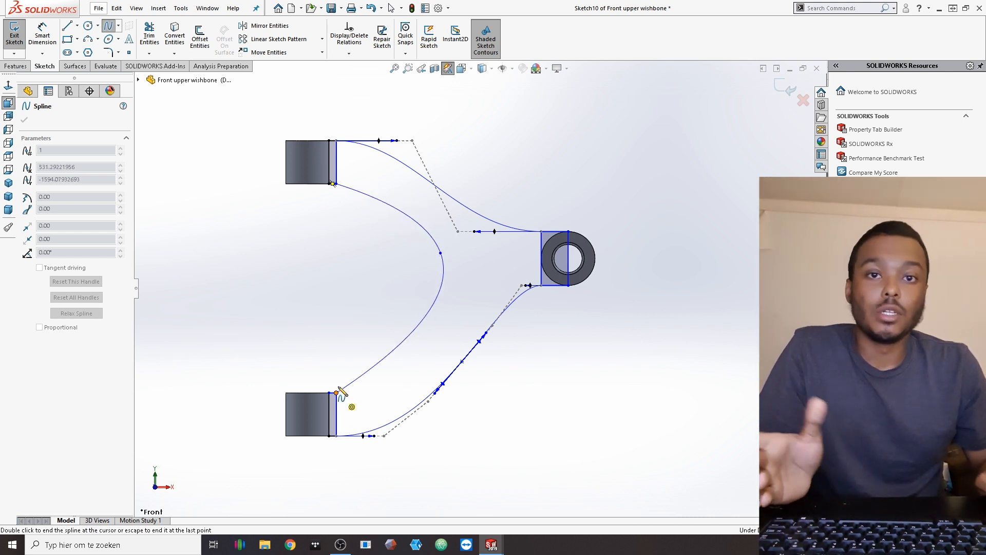
pyautogui.doubleClick(337, 393)
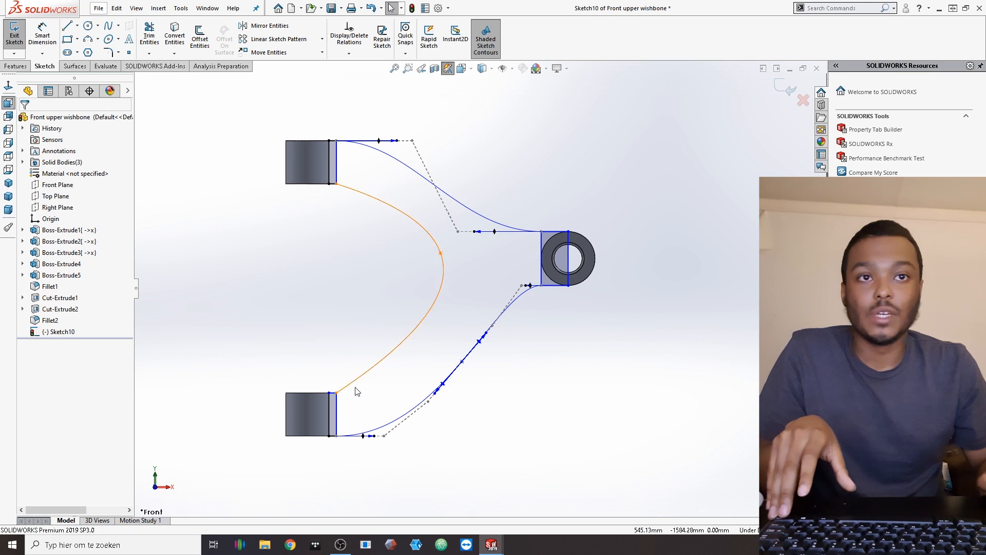
# Step: Tilt the inner spline's lower end handle and make it collinear with the top edge of the lower bushing rectangle
pyautogui.click(374, 371)
pyautogui.scroll(2, 409, 354)
pyautogui.scroll(-2, 398, 362)
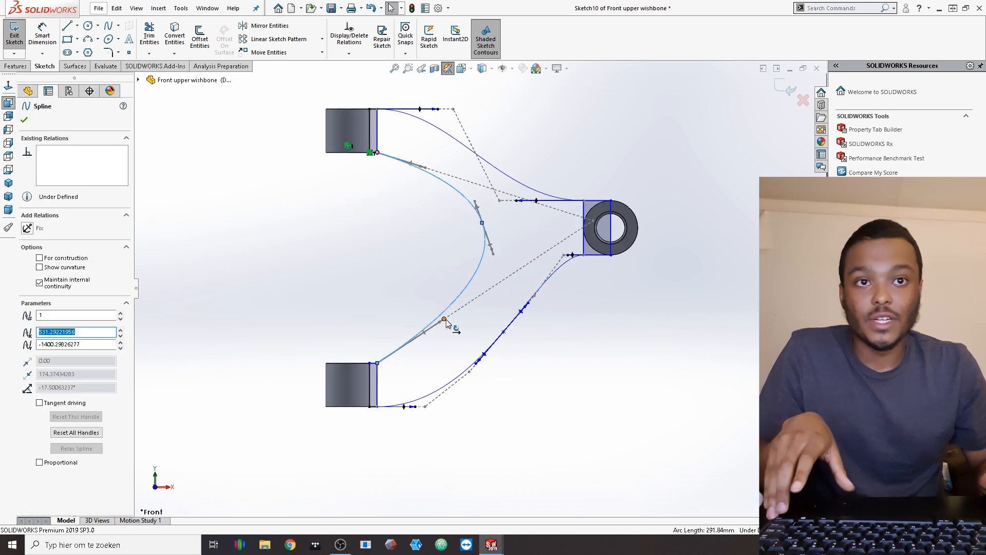
pyautogui.moveTo(445, 319); pyautogui.dragTo(451, 344)
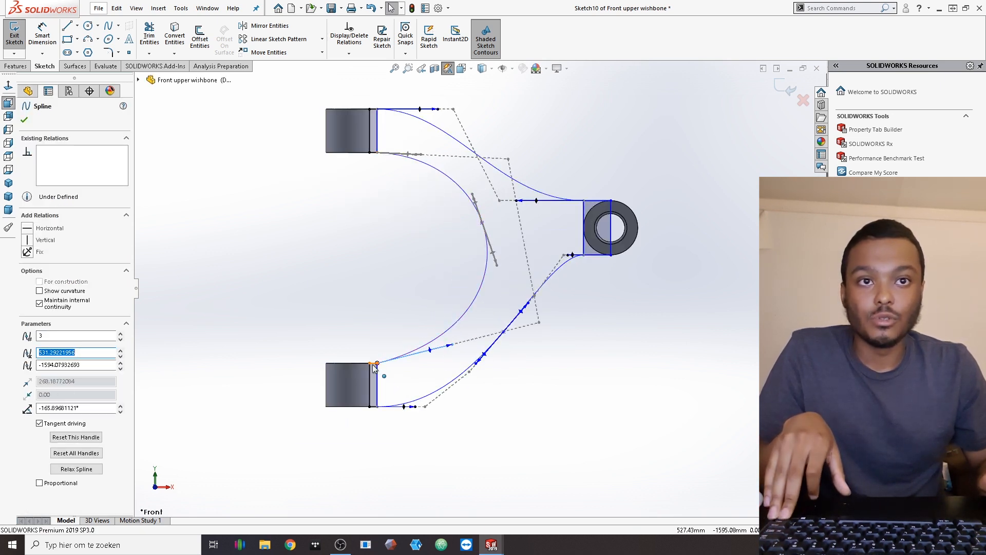
pyautogui.scroll(-3, 374, 367)
pyautogui.keyDown('ctrl'); pyautogui.click(415, 334); pyautogui.keyUp('ctrl')
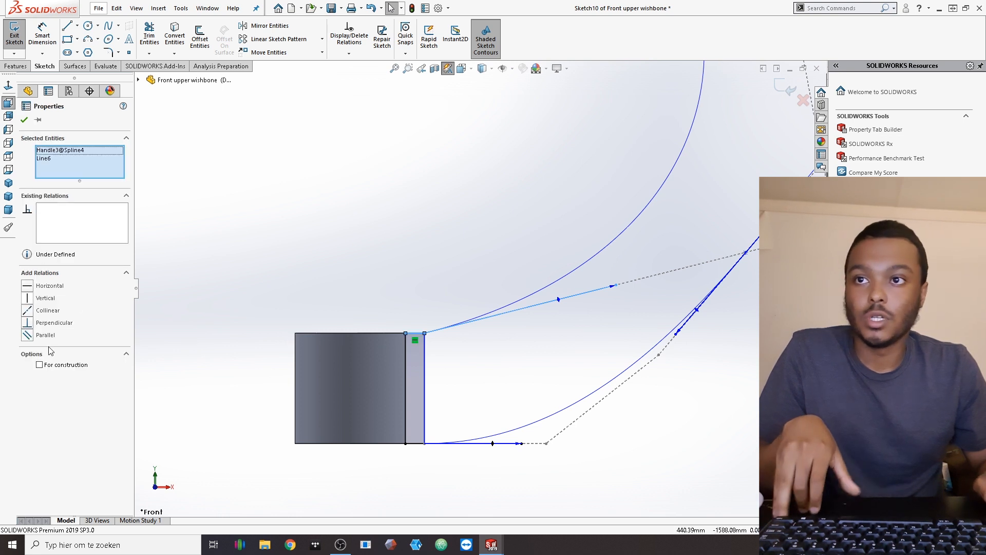
pyautogui.click(344, 228)
# Step: Tilt the inner spline's upper end handle and make it collinear with the bottom edge of the upper bushing rectangle
pyautogui.scroll(4, 366, 255)
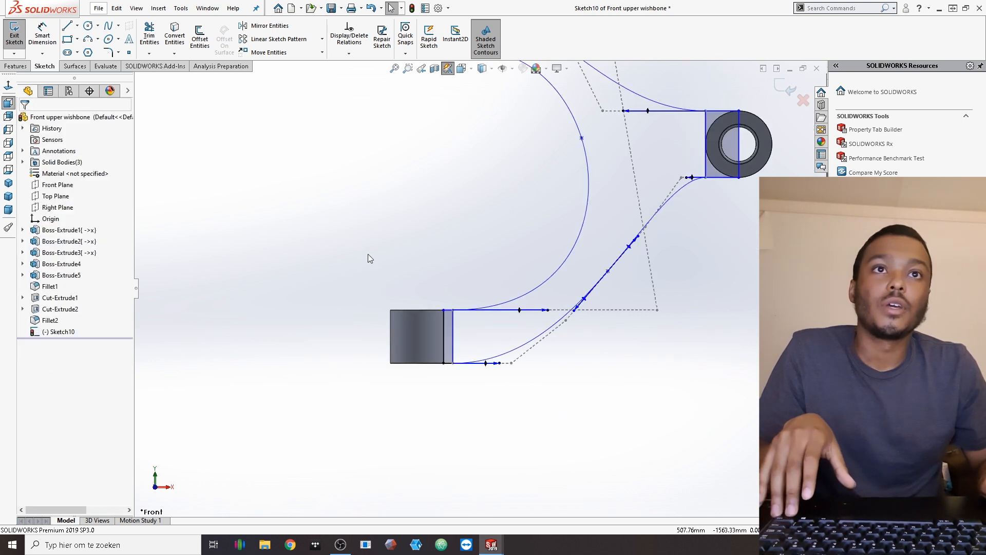
pyautogui.scroll(4, 476, 174)
pyautogui.click(484, 173)
pyautogui.scroll(-4, 485, 183)
pyautogui.moveTo(534, 155); pyautogui.dragTo(524, 172)
pyautogui.scroll(-3, 488, 140)
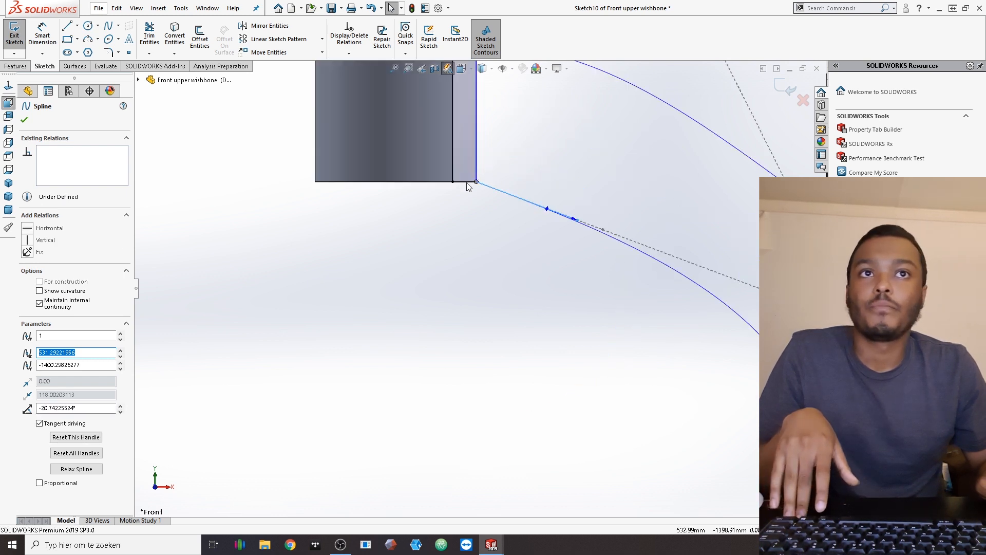
pyautogui.keyDown('ctrl'); pyautogui.click(467, 182); pyautogui.keyUp('ctrl')
pyautogui.click(27, 322)
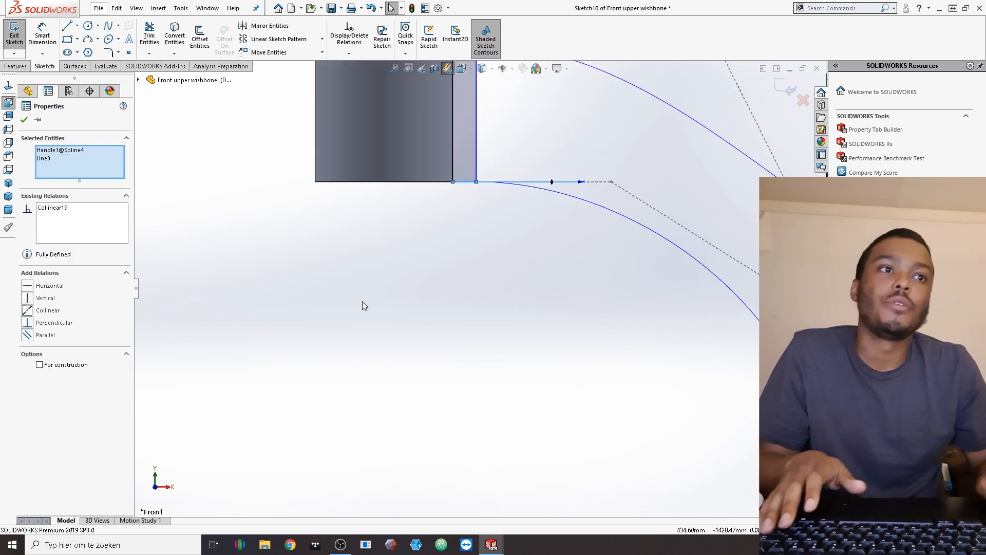
# Step: Reshape the inner spline by moving its middle point to about X 635 mm, Y -1478 mm
pyautogui.click(423, 292)
pyautogui.scroll(4, 559, 314)
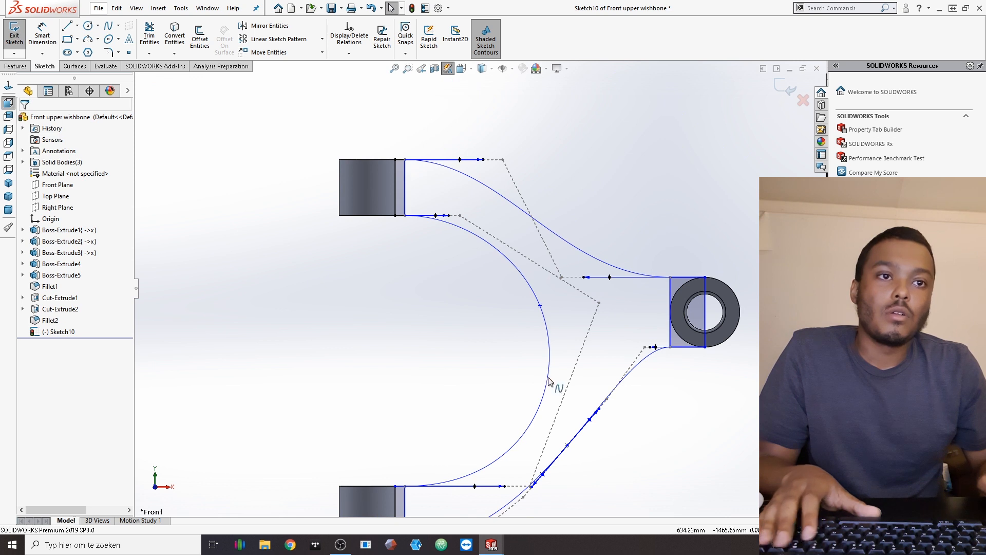
pyautogui.click(567, 373)
pyautogui.moveTo(563, 363); pyautogui.dragTo(541, 357)
pyautogui.moveTo(538, 306); pyautogui.dragTo(537, 315)
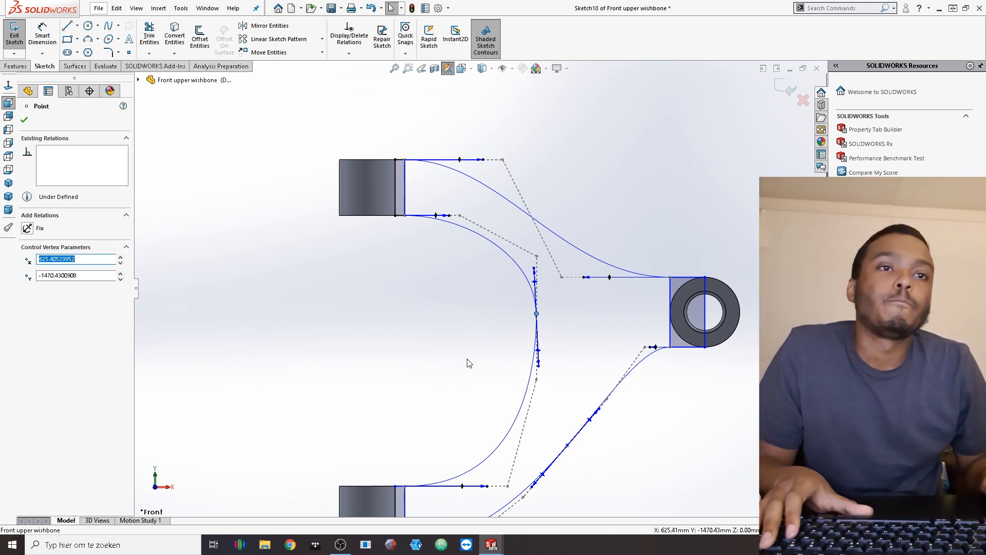
pyautogui.click(508, 349)
pyautogui.press('f')
pyautogui.moveTo(471, 260); pyautogui.dragTo(483, 272)
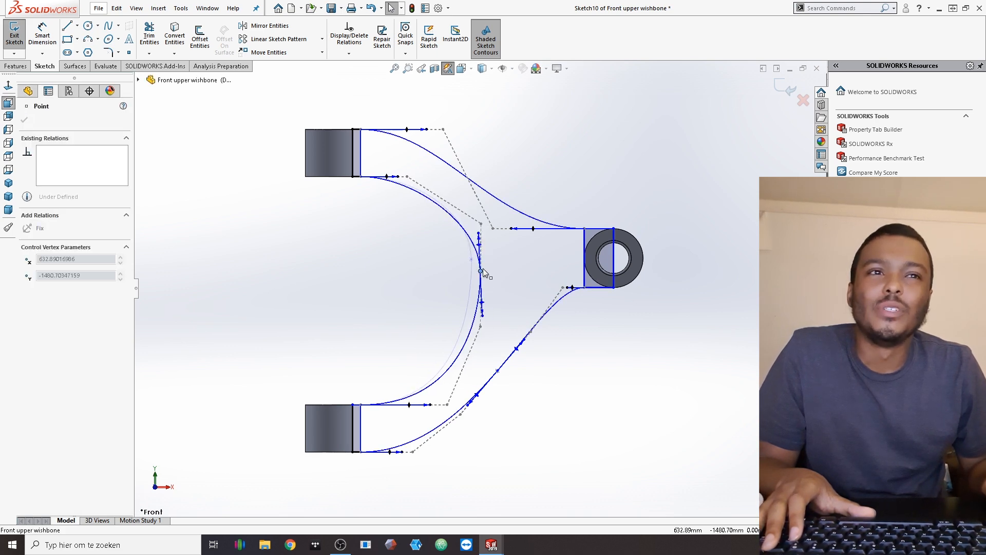
# Step: Shorten the upper outer spline's tangency handle at the ball joint housing to a tangent weight of about 143
pyautogui.scroll(-3, 557, 263)
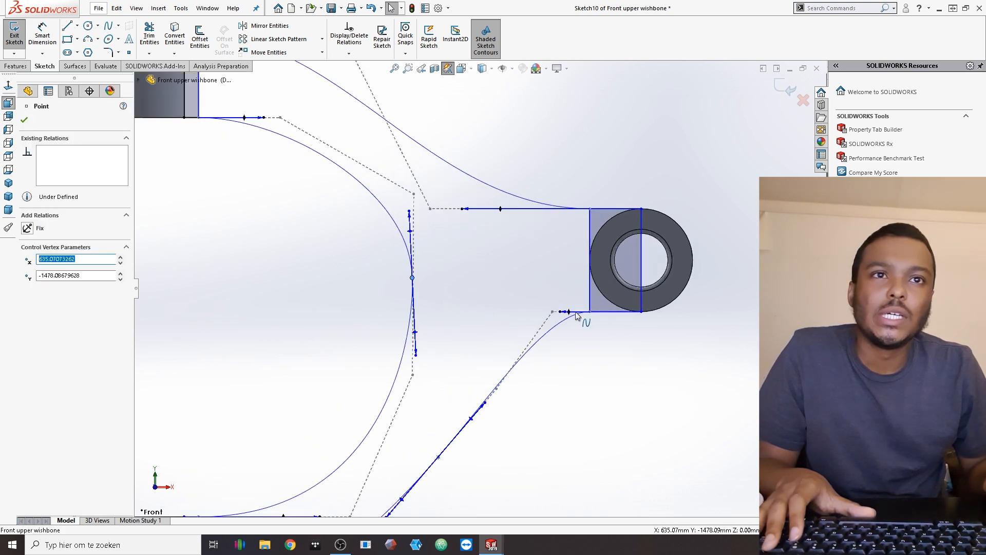
pyautogui.scroll(3, 568, 310)
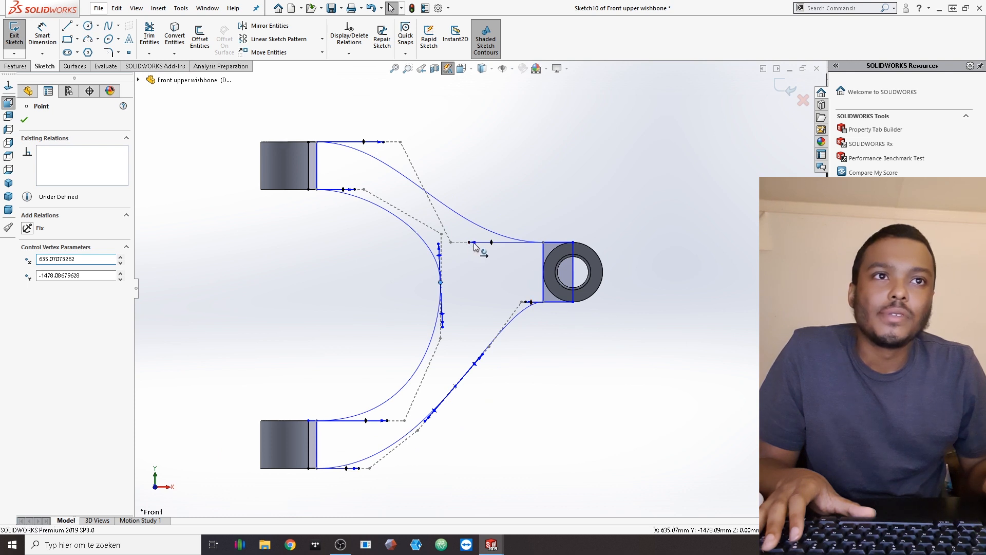
pyautogui.moveTo(514, 243); pyautogui.dragTo(498, 242)
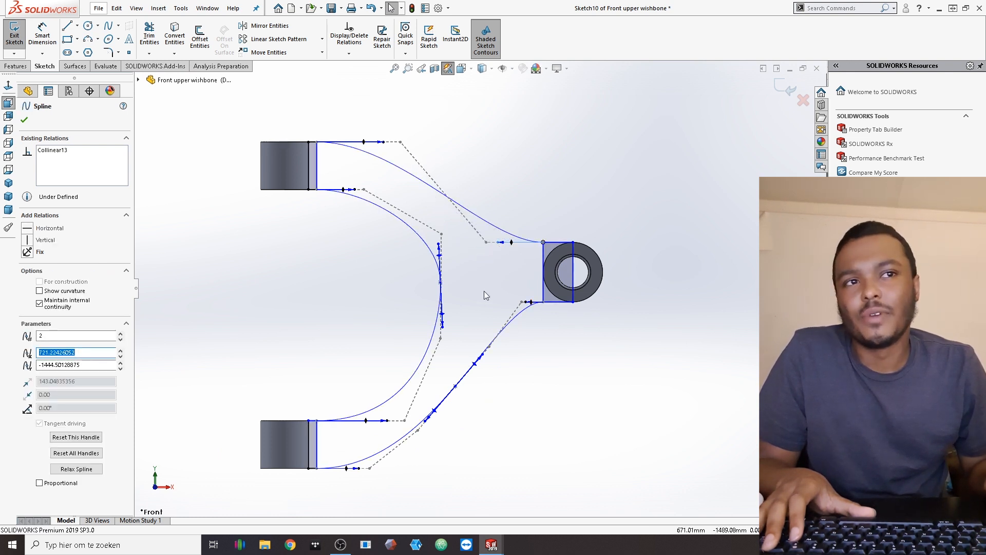
# Step: Examine the spline outline of the wishbone arms against the bushing bosses and ball joint housing, from the front and in 3D
pyautogui.scroll(1, 483, 277)
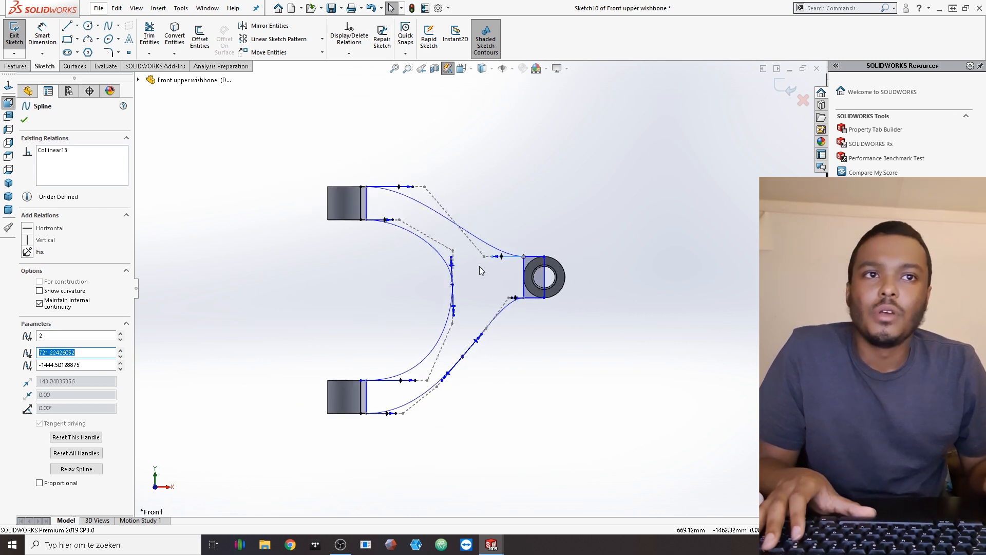
pyautogui.scroll(-2, 514, 223)
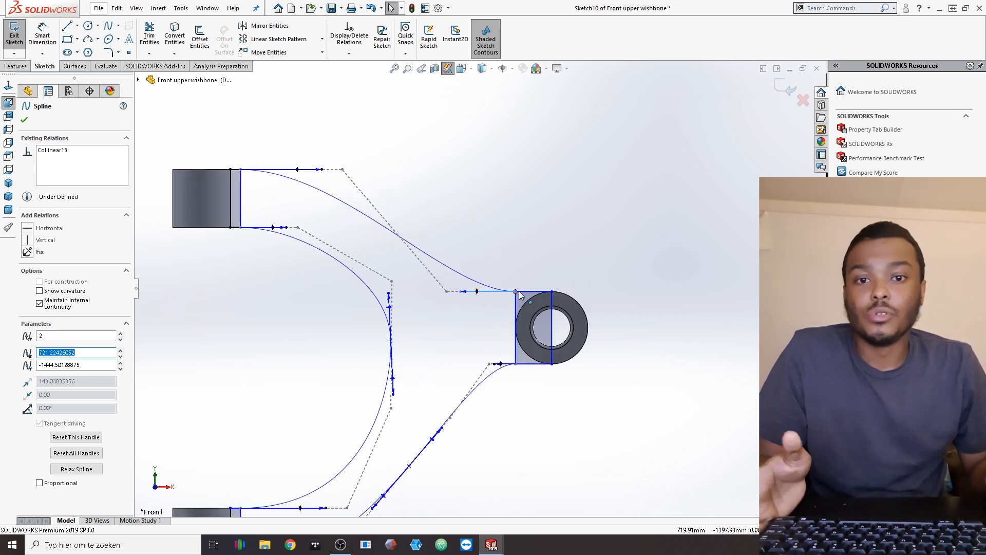
pyautogui.scroll(2, 481, 288)
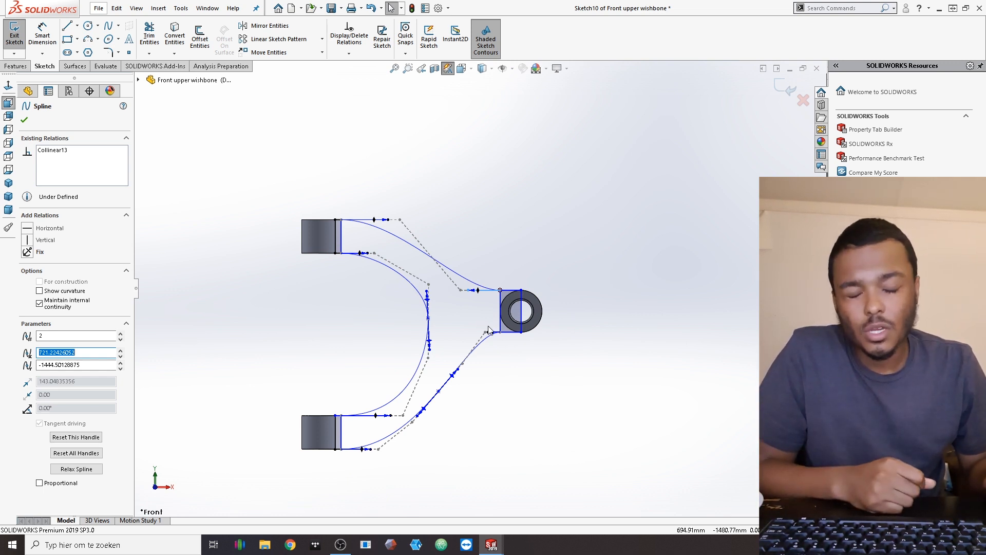
pyautogui.scroll(2, 488, 330)
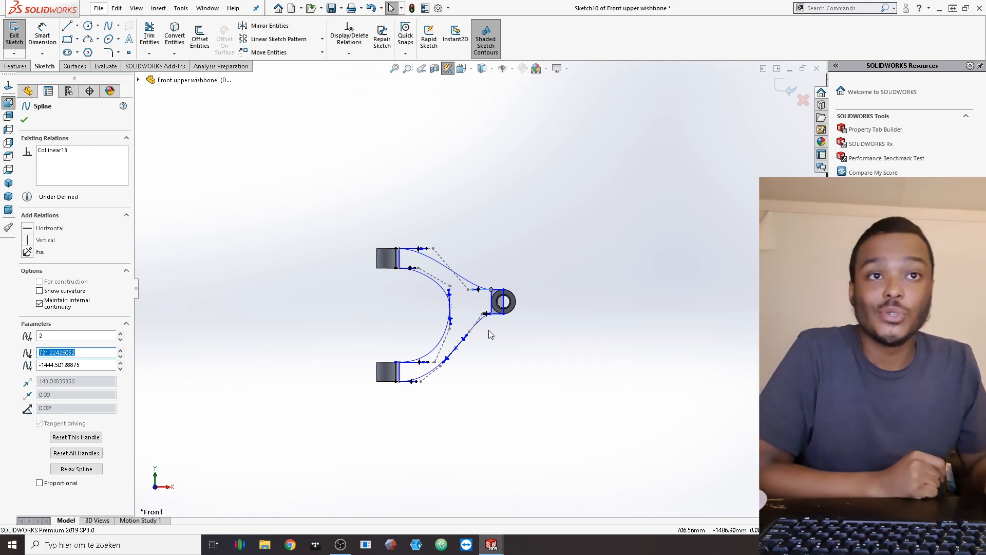
pyautogui.scroll(-2, 489, 330)
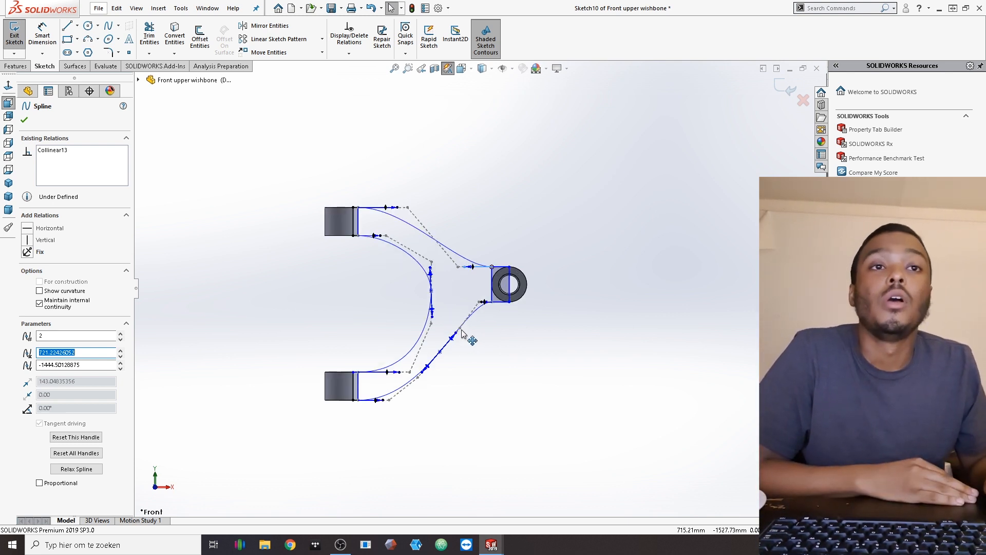
pyautogui.moveTo(460, 347); pyautogui.dragTo(335, 287, button='middle')
pyautogui.moveTo(431, 302)
pyautogui.mouseDown(button='middle')
pyautogui.moveTo(440, 299)
pyautogui.moveTo(439, 328)
pyautogui.mouseUp(button='middle')
pyautogui.scroll(-3, 440, 300)
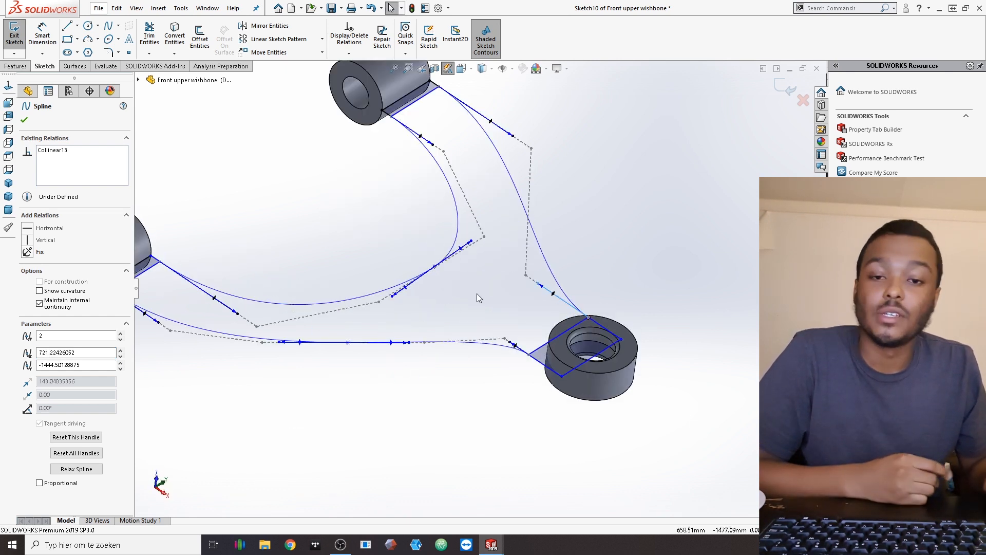
pyautogui.scroll(2, 488, 295)
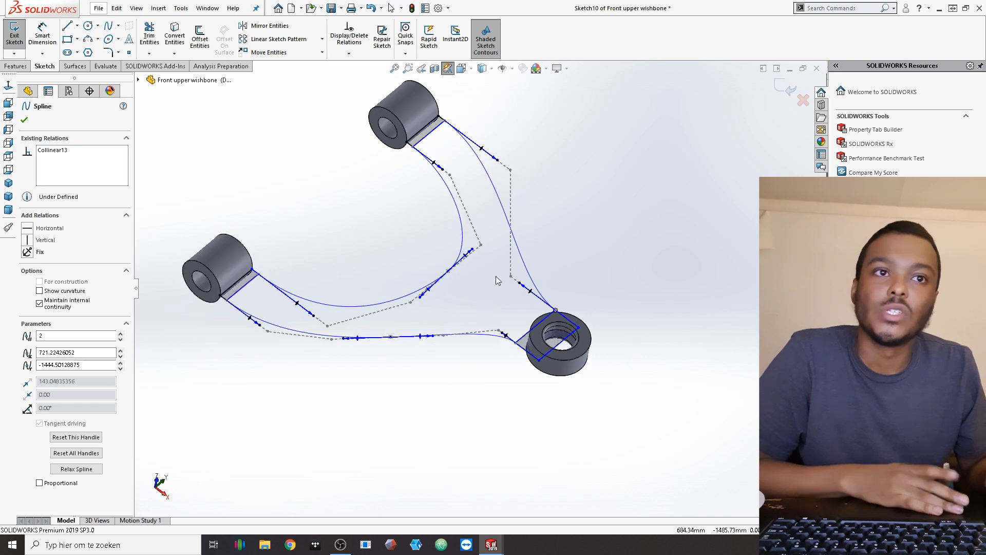
pyautogui.moveTo(497, 280); pyautogui.dragTo(484, 276, button='middle')
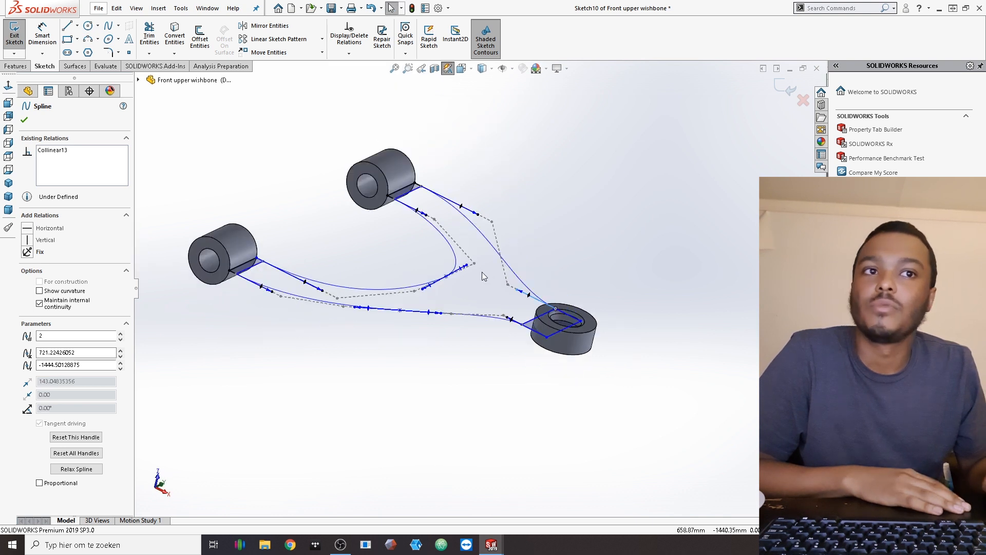
pyautogui.click(218, 183)
pyautogui.moveTo(540, 342); pyautogui.dragTo(543, 334, button='middle')
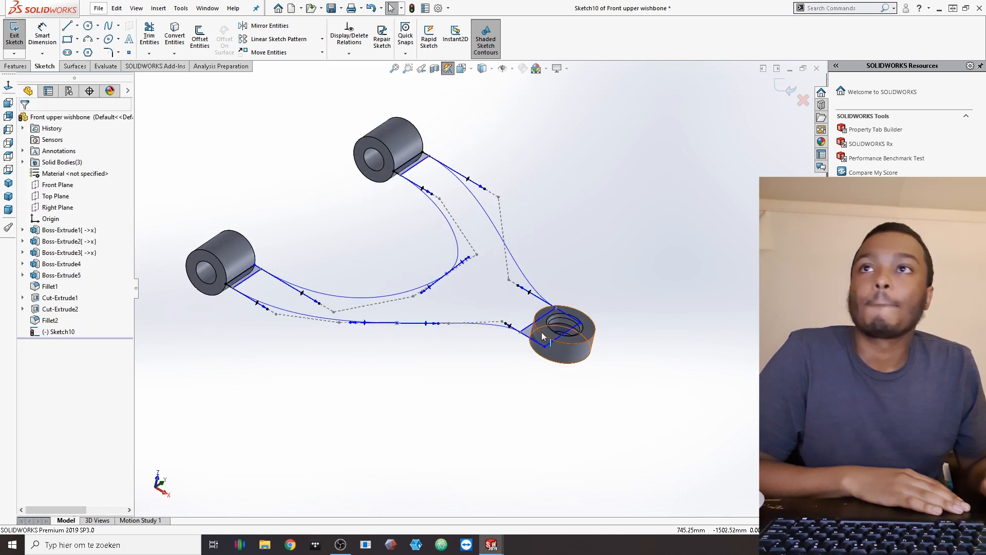
# Step: Extrude the closed wishbone arm region of the sketch 25 mm with the Mid Plane end condition
pyautogui.click(16, 66)
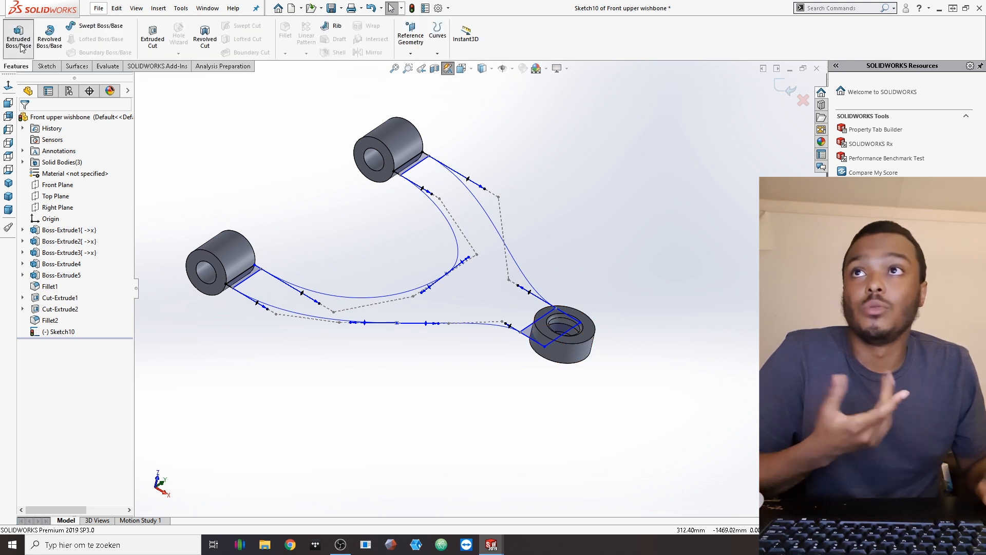
pyautogui.click(463, 297)
pyautogui.click(46, 181)
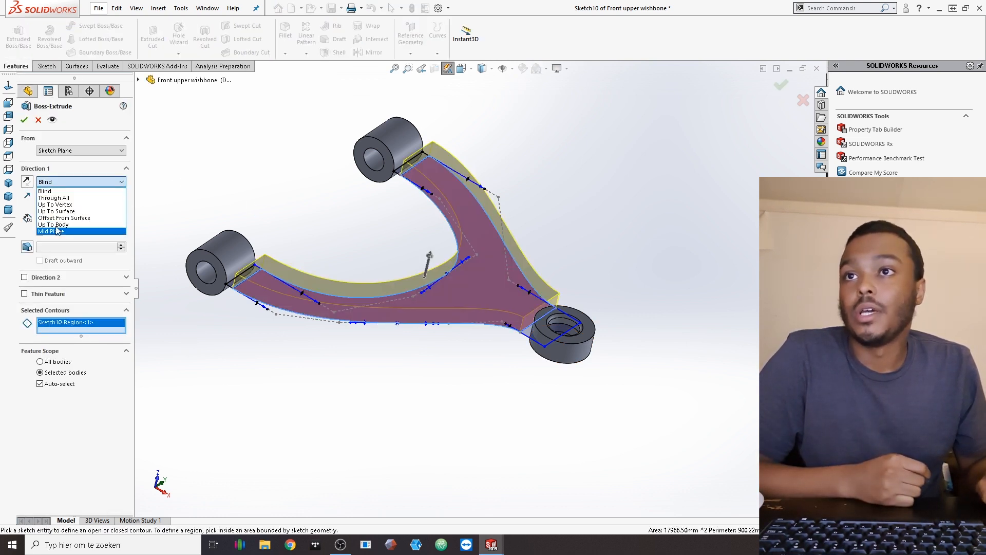
pyautogui.click(51, 232)
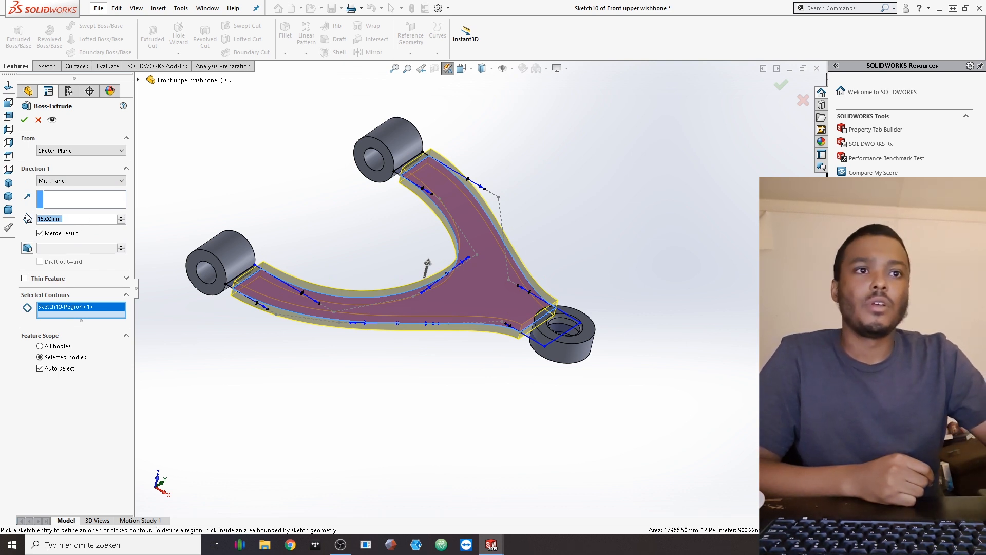
pyautogui.write('25')
pyautogui.press('Return')
pyautogui.press('Return')
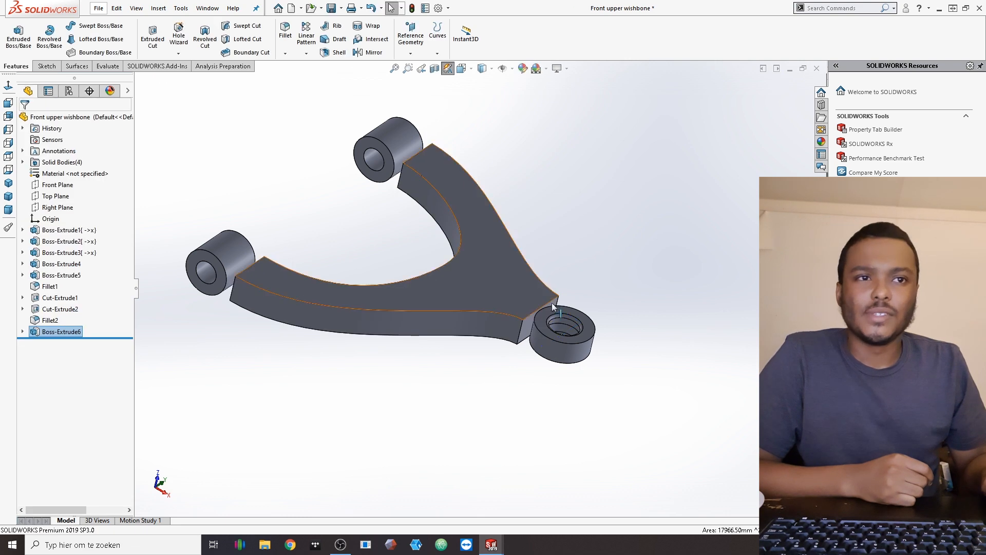
# Step: Edit the wishbone arm extrusion and set its mid-plane depth to 20 mm
pyautogui.moveTo(548, 299); pyautogui.dragTo(476, 296, button='middle')
pyautogui.rightClick(476, 296)
pyautogui.click(439, 269)
pyautogui.rightClick(438, 270)
pyautogui.click(465, 243)
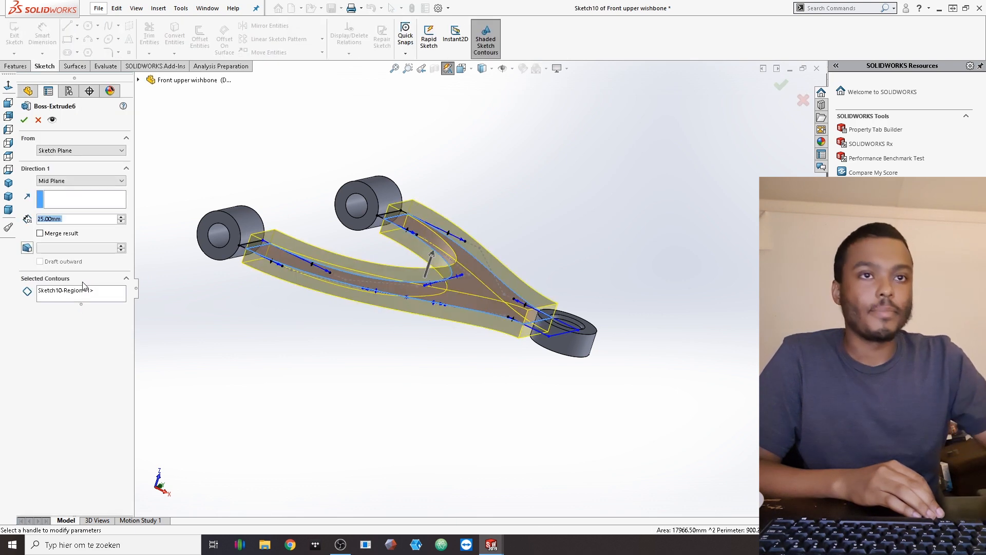
pyautogui.write('20')
pyautogui.press('Return')
pyautogui.press('Return')
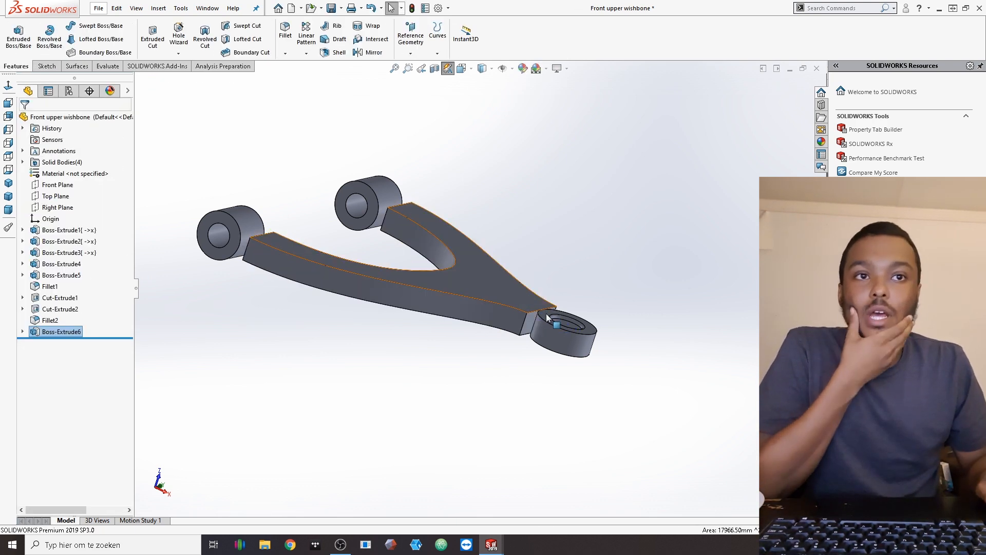
# Step: Start an extruded boss with a new sketch on the arm's end face next to the ball joint housing
pyautogui.scroll(-2, 546, 314)
pyautogui.moveTo(522, 314); pyautogui.dragTo(500, 319, button='middle')
pyautogui.click(500, 319)
pyautogui.scroll(4, 344, 274)
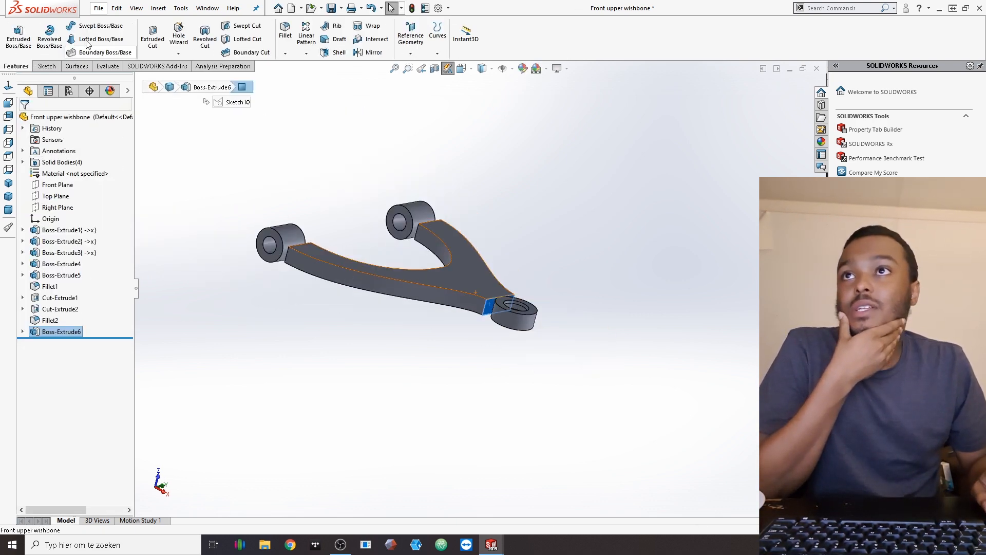
pyautogui.click(19, 38)
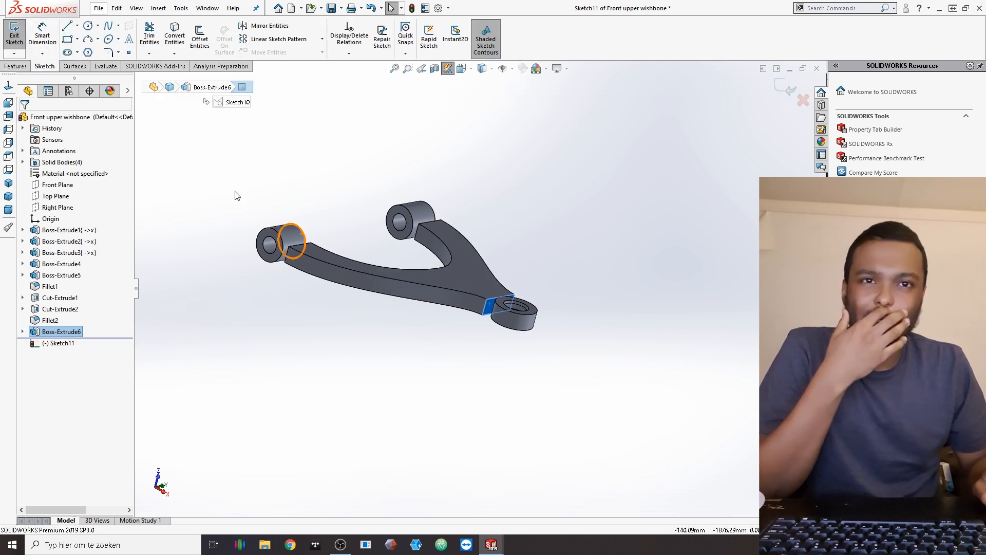
pyautogui.rightClick(443, 282)
pyautogui.click(204, 257)
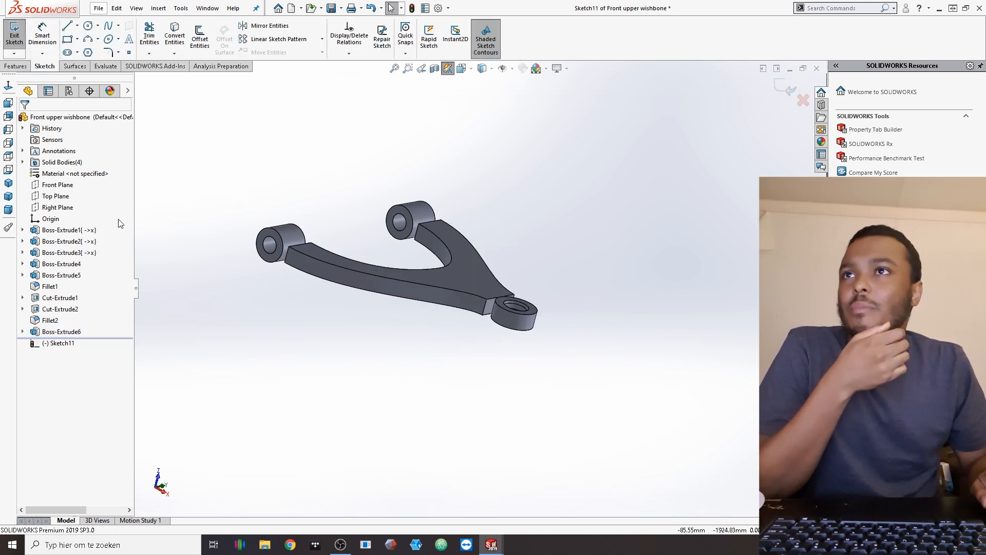
# Step: Leave the empty sketch and check the settings of the extrusion that forms the wishbone's arms
pyautogui.click(15, 37)
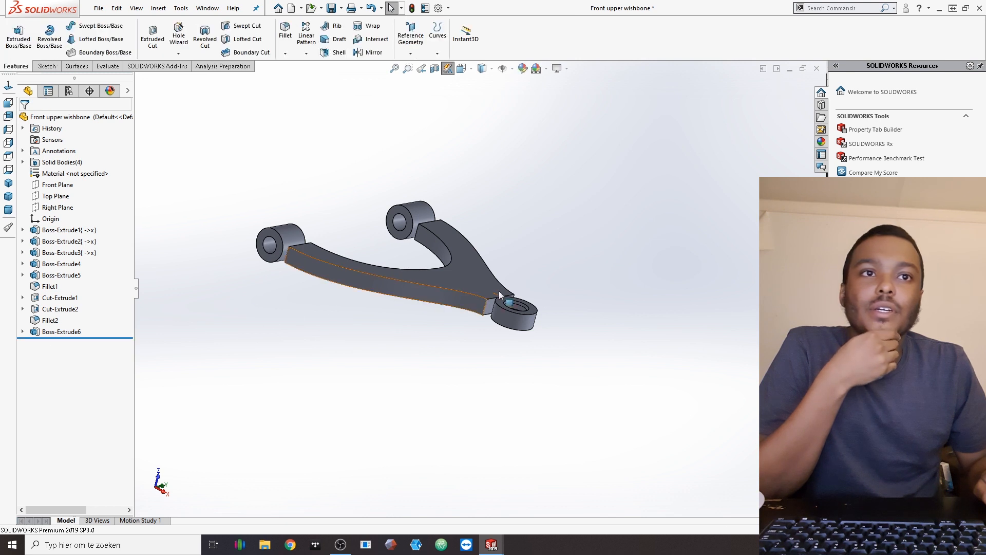
pyautogui.rightClick(494, 278)
pyautogui.rightClick(484, 276)
pyautogui.click(493, 246)
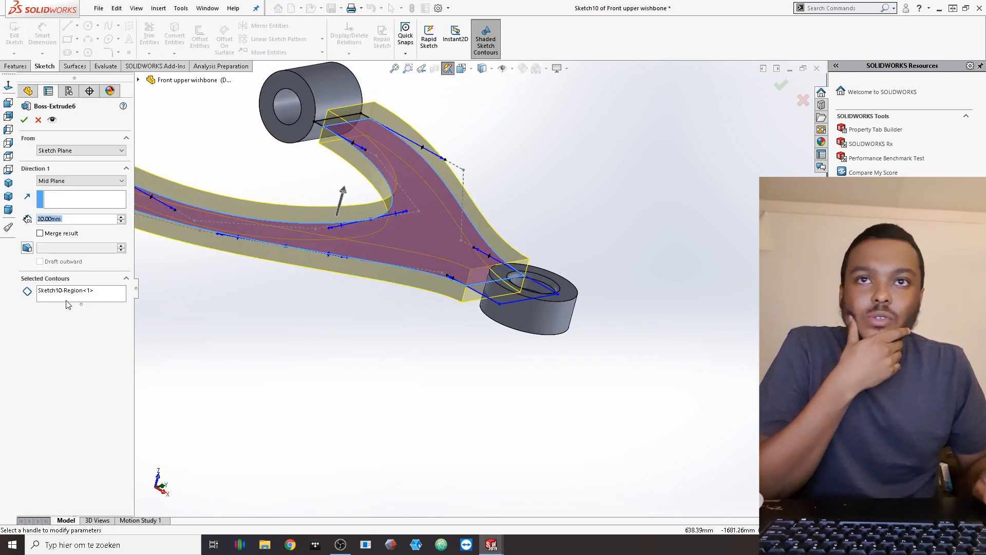
pyautogui.click(24, 119)
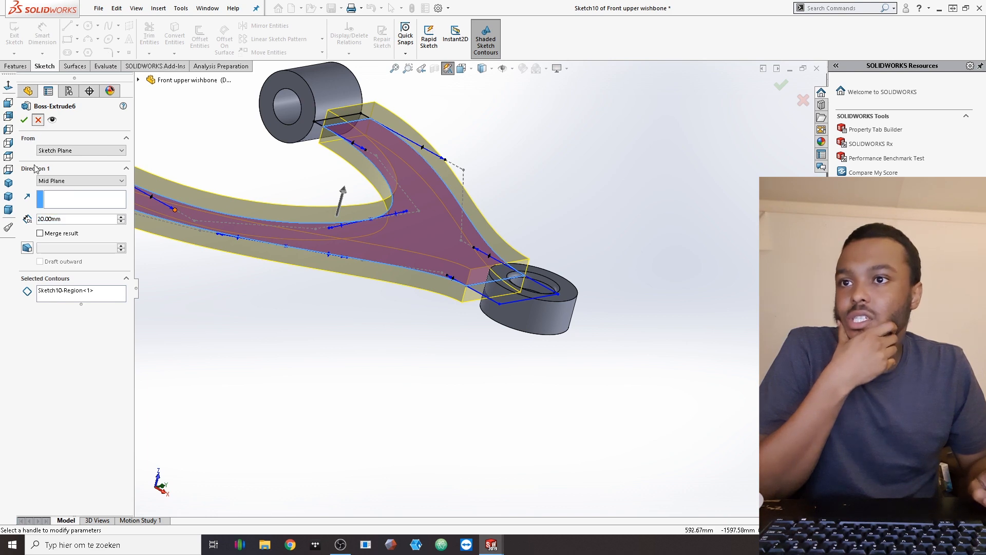
# Step: Edit the arm extrusion's profile sketch and convert the outer circular edge of the ball-joint ring into it
pyautogui.click(57, 346)
pyautogui.click(73, 315)
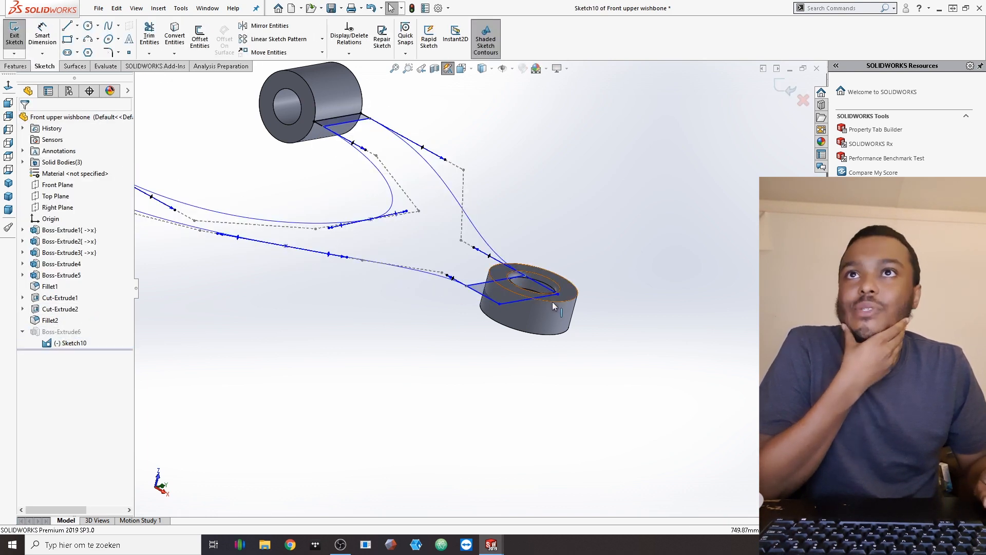
pyautogui.click(553, 302)
pyautogui.click(180, 28)
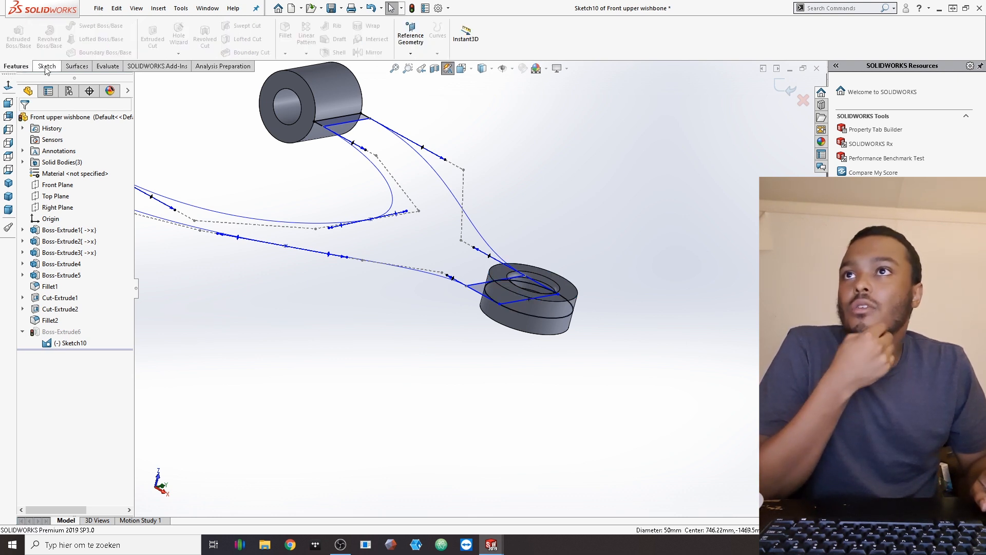
pyautogui.click(14, 53)
pyautogui.click(24, 67)
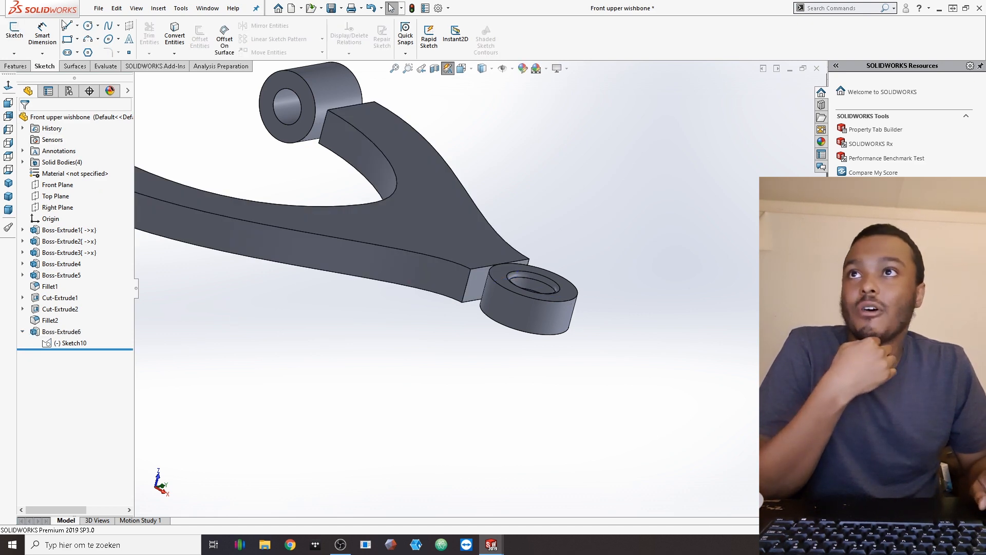
pyautogui.click(15, 66)
pyautogui.click(26, 33)
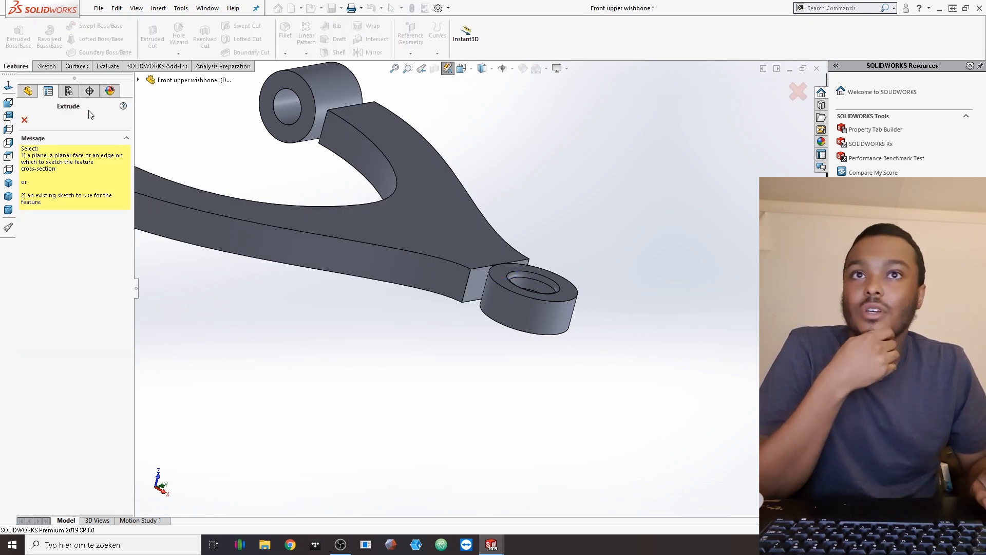
pyautogui.click(24, 120)
# Step: Edit the arm extrusion and add the small sketch regions beside the ball-joint ring to its selected contours
pyautogui.rightClick(399, 249)
pyautogui.rightClick(388, 227)
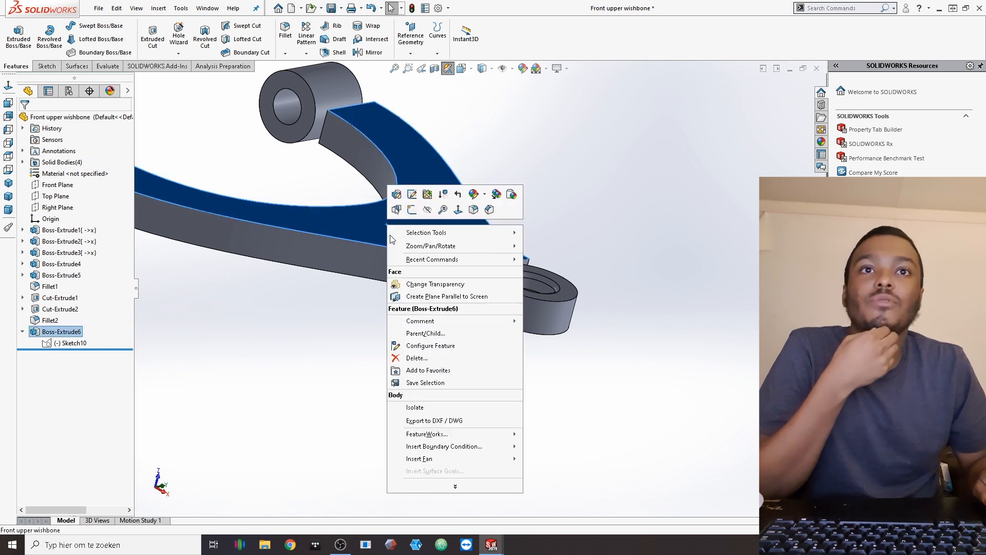
pyautogui.click(401, 199)
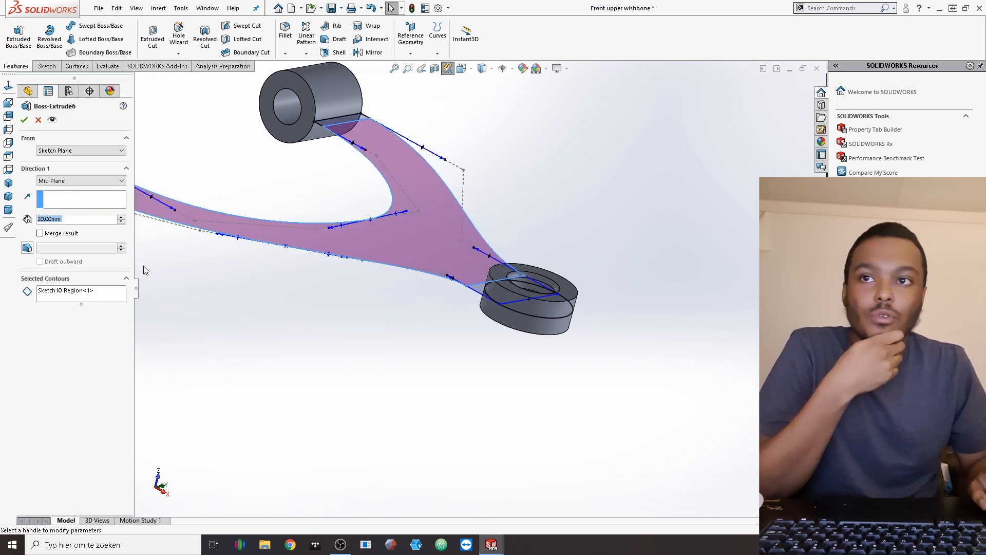
pyautogui.click(76, 296)
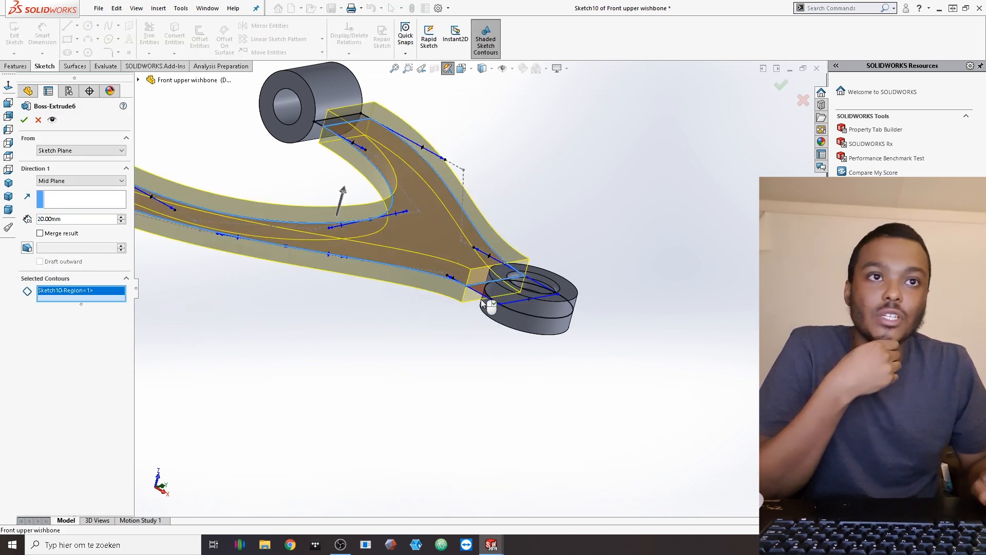
pyautogui.click(480, 299)
pyautogui.scroll(5, 470, 310)
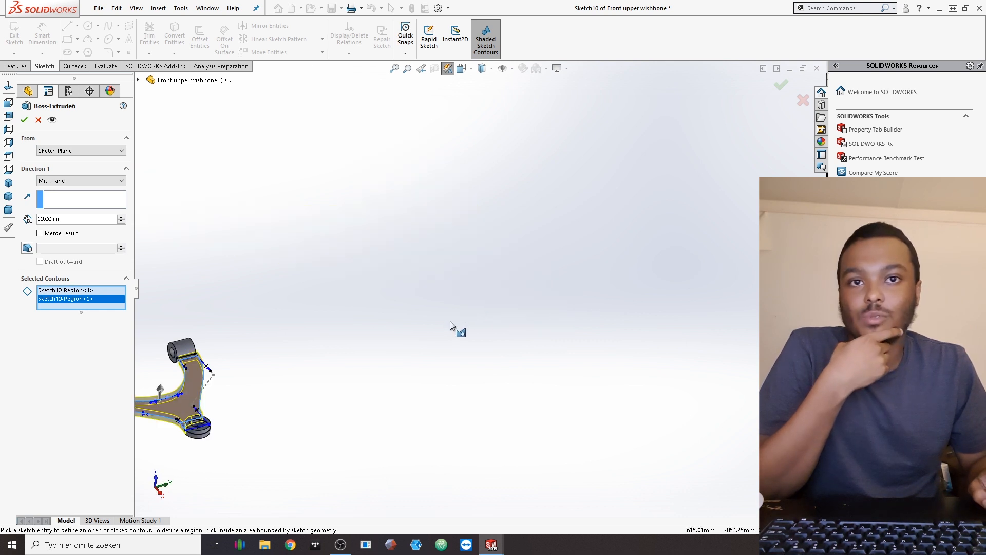
pyautogui.scroll(4, 450, 322)
pyautogui.scroll(-6, 435, 254)
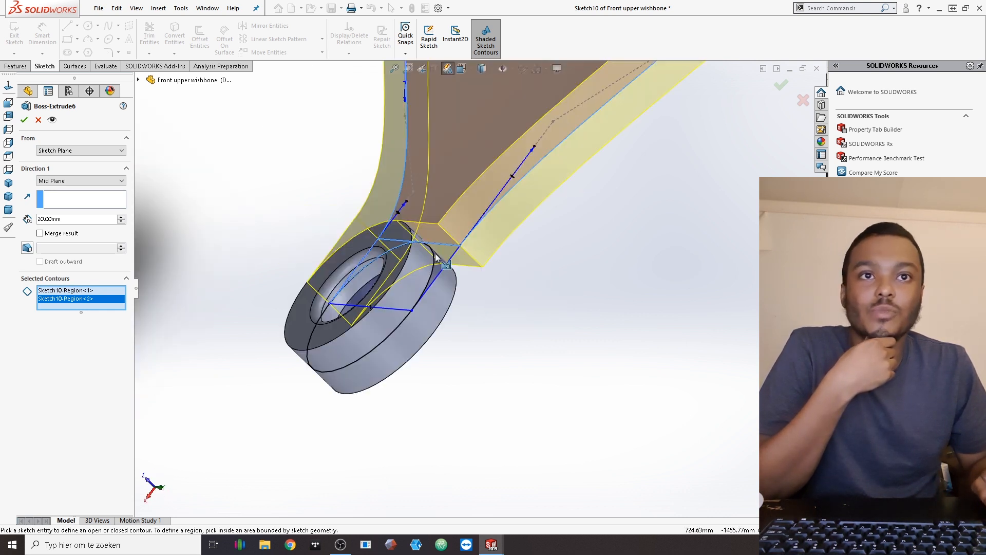
pyautogui.click(439, 266)
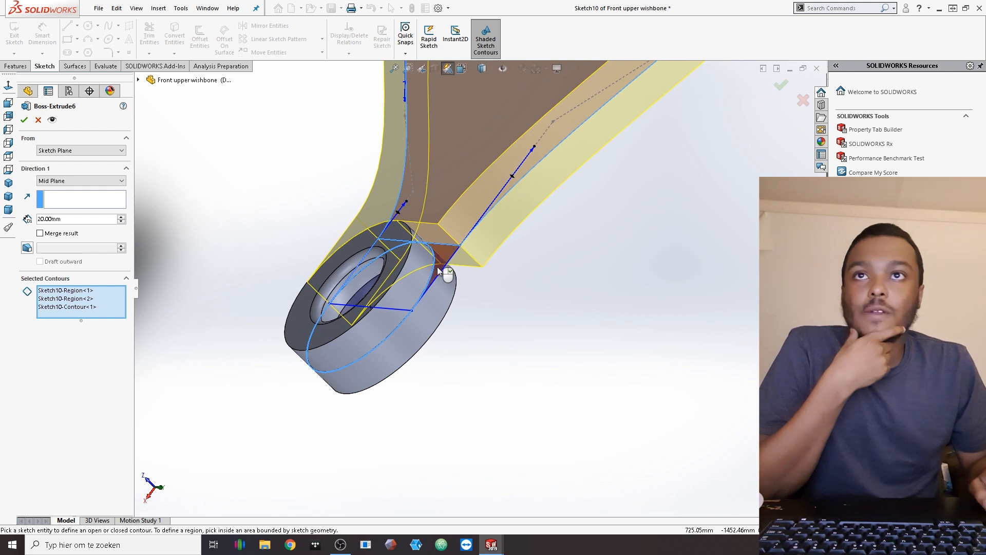
pyautogui.click(440, 270)
pyautogui.scroll(8, 304, 226)
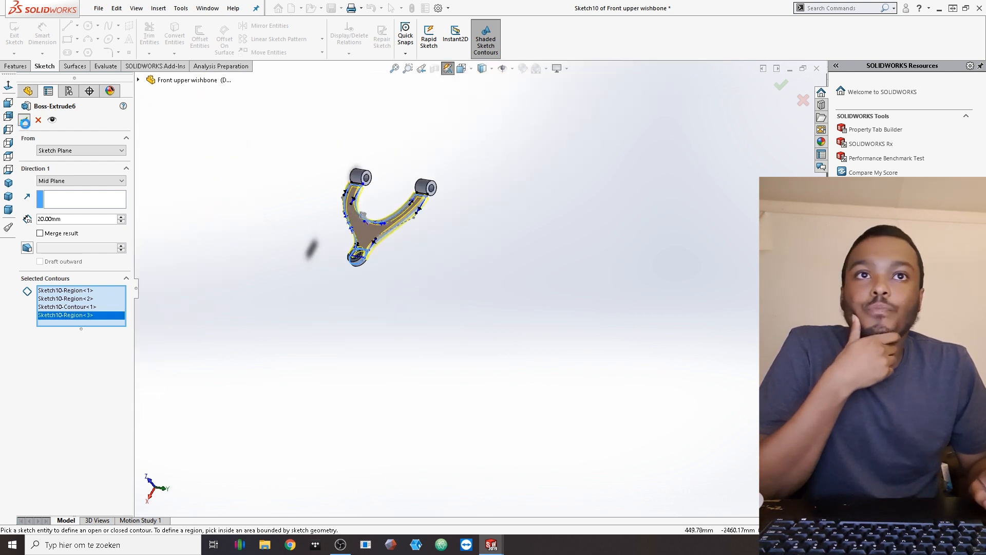
# Step: Start a boss extrude sketch on one arm's end face and convert the outlines of both arm end faces into it
pyautogui.scroll(-5, 364, 228)
pyautogui.moveTo(311, 250); pyautogui.dragTo(400, 238, button='middle')
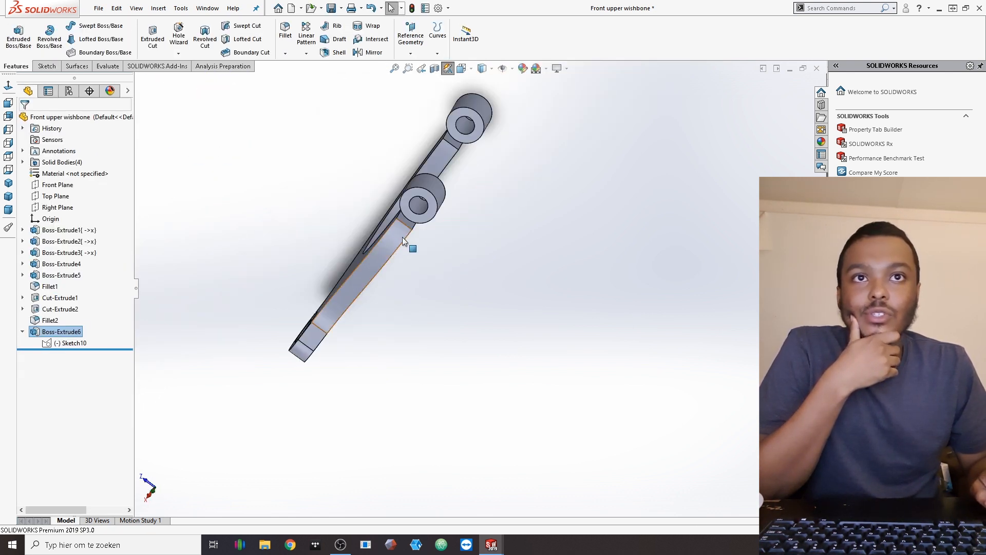
pyautogui.click(410, 221)
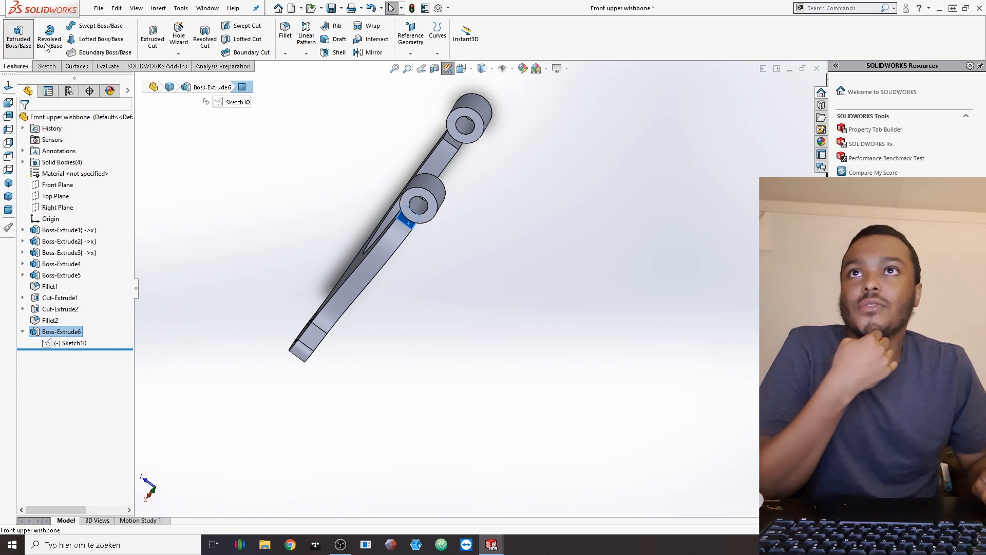
pyautogui.click(29, 47)
pyautogui.scroll(-3, 426, 130)
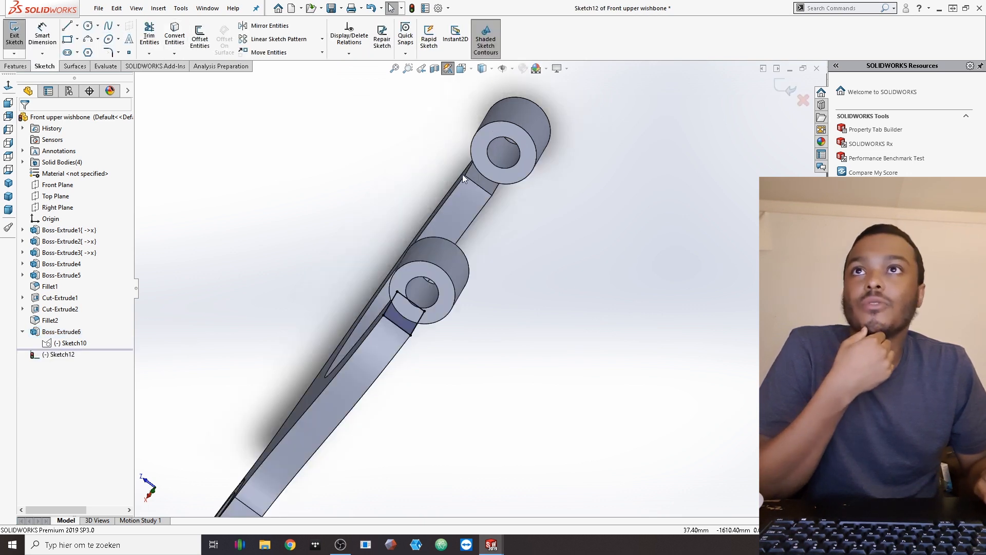
pyautogui.click(478, 181)
pyautogui.click(175, 31)
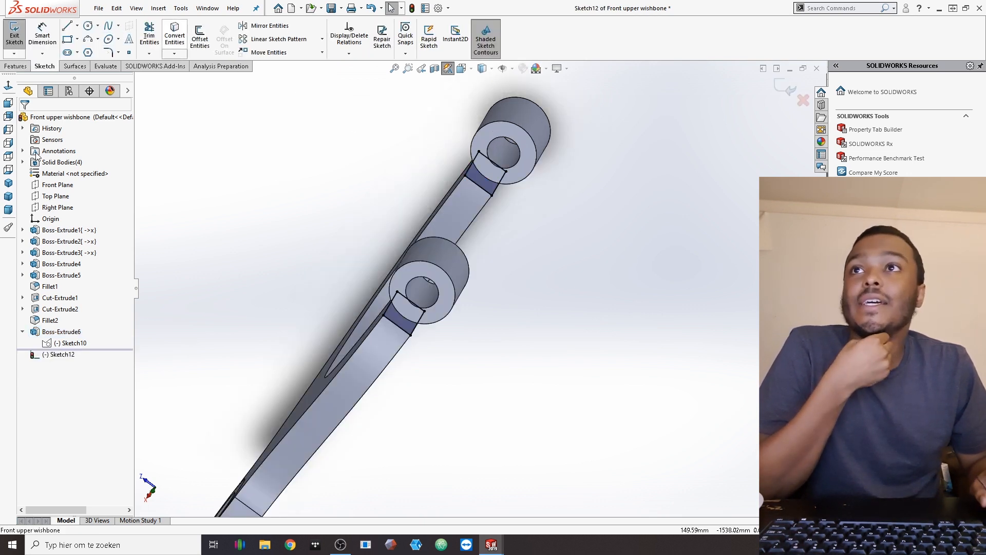
# Step: Extrude both arm-end profiles Up To Surface, ending on the bushing's outer cylindrical face, with the result merged
pyautogui.click(16, 66)
pyautogui.click(18, 36)
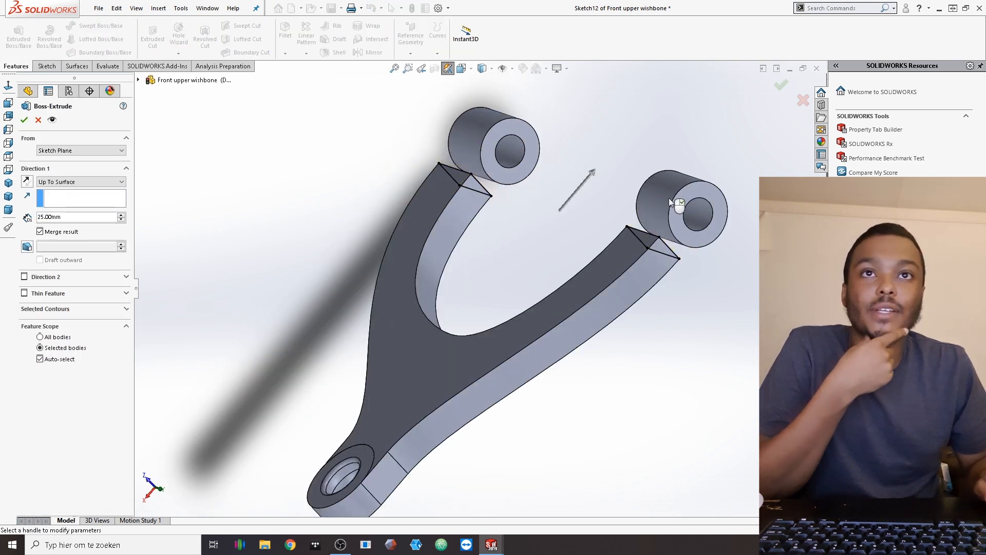
pyautogui.click(667, 198)
pyautogui.scroll(-3, 663, 197)
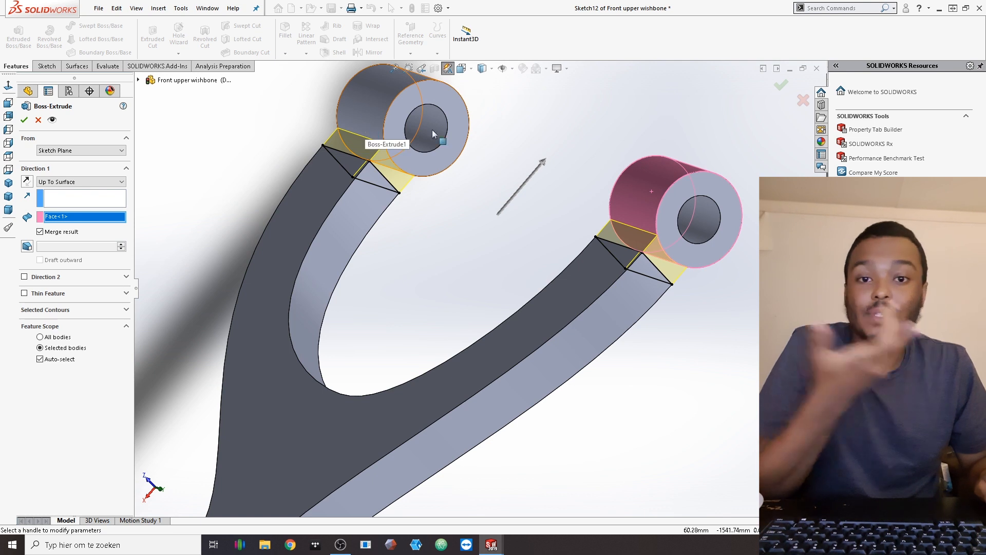
pyautogui.click(24, 120)
# Step: Examine the extended arms and the junction between the arm body and the ball-joint ring
pyautogui.click(548, 219)
pyautogui.moveTo(548, 219); pyautogui.dragTo(608, 197, button='middle')
pyautogui.scroll(4, 555, 236)
pyautogui.moveTo(466, 203); pyautogui.dragTo(400, 267, button='middle')
pyautogui.moveTo(491, 215); pyautogui.dragTo(393, 306, button='middle')
pyautogui.scroll(-3, 393, 306)
pyautogui.click(388, 312)
pyautogui.scroll(-6, 389, 273)
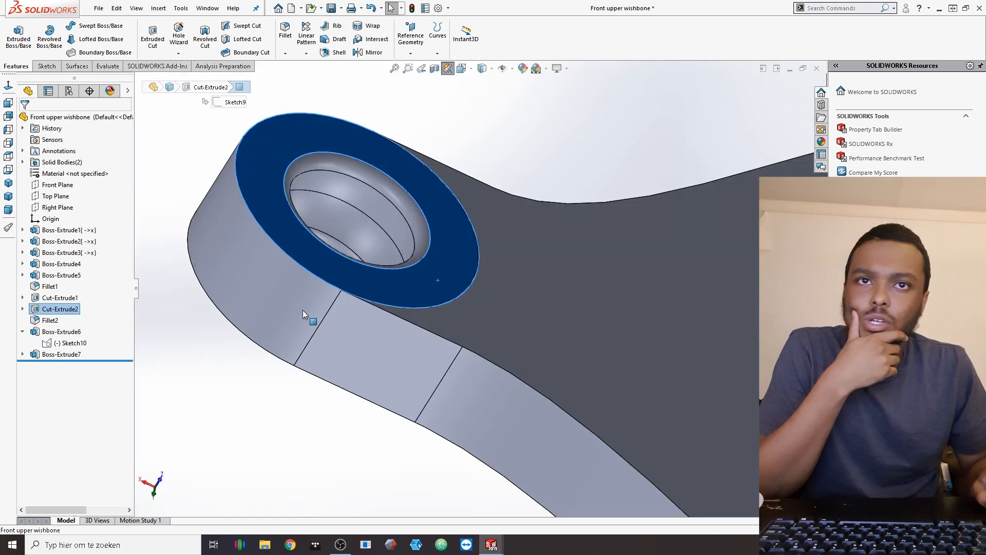
pyautogui.click(305, 314)
pyautogui.scroll(2, 305, 315)
pyautogui.click(203, 316)
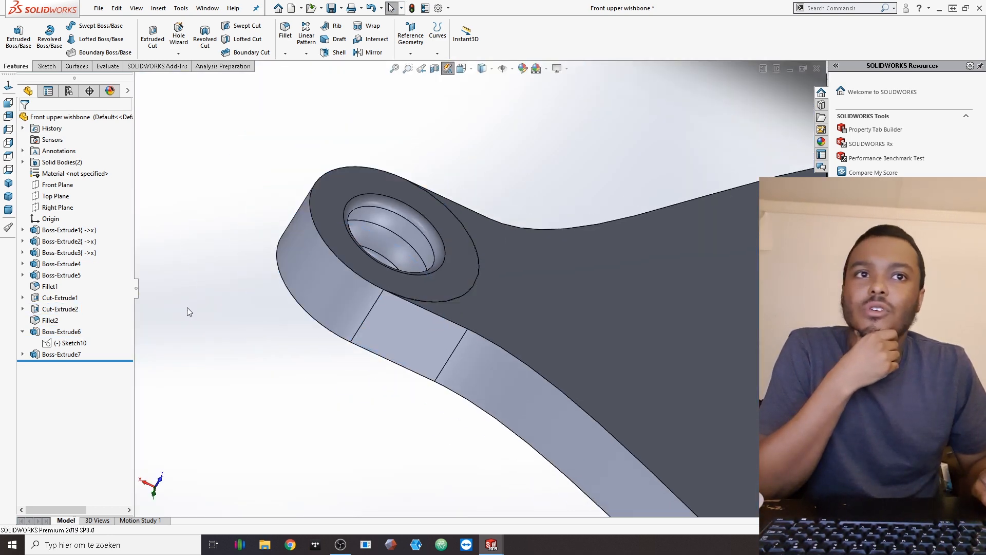
# Step: Enable Merge result for the arm extrusion and set its feature scope to all bodies
pyautogui.rightClick(489, 276)
pyautogui.click(498, 247)
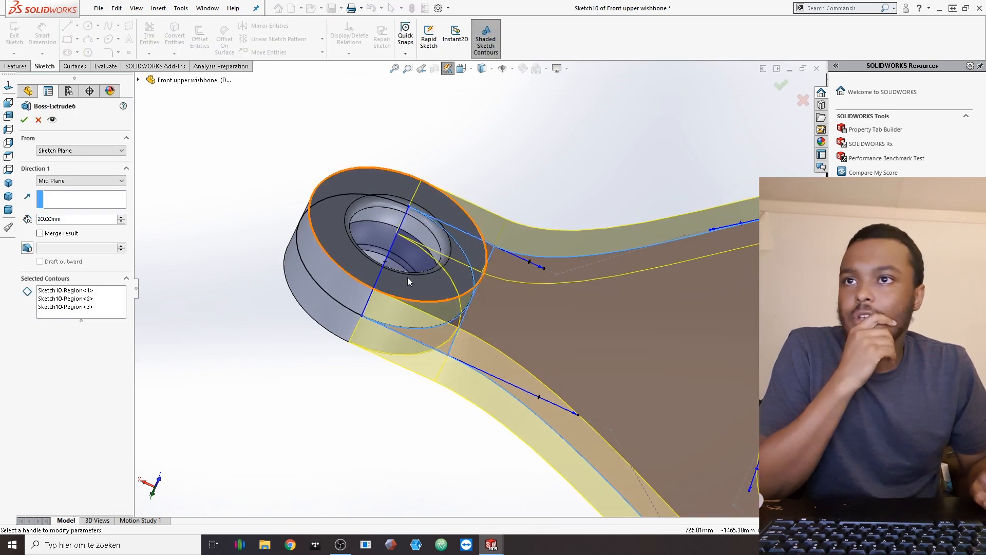
pyautogui.click(60, 236)
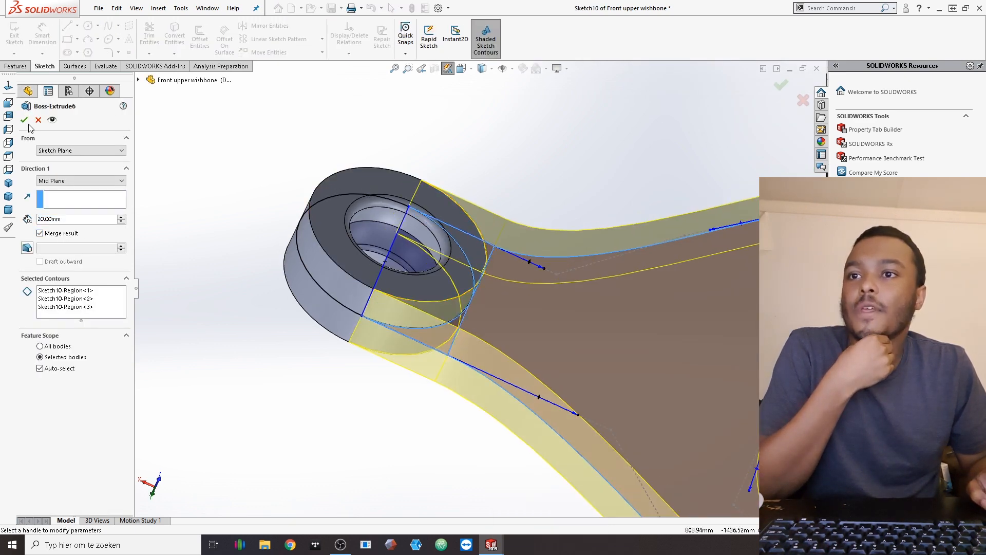
pyautogui.click(56, 349)
pyautogui.scroll(3, 209, 284)
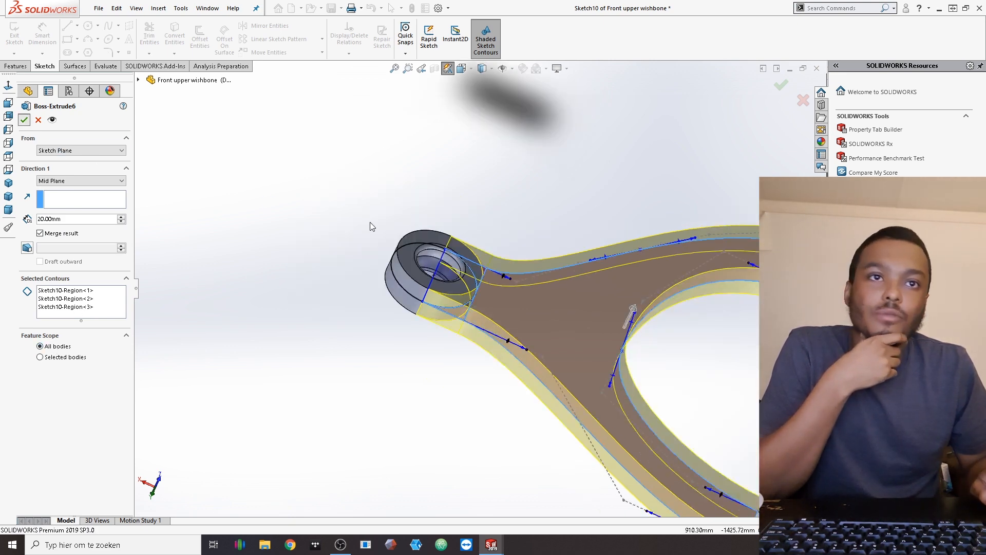
# Step: Inspect the merged wishbone from several angles, including the transition around the ball-joint ring
pyautogui.click(537, 302)
pyautogui.scroll(4, 445, 368)
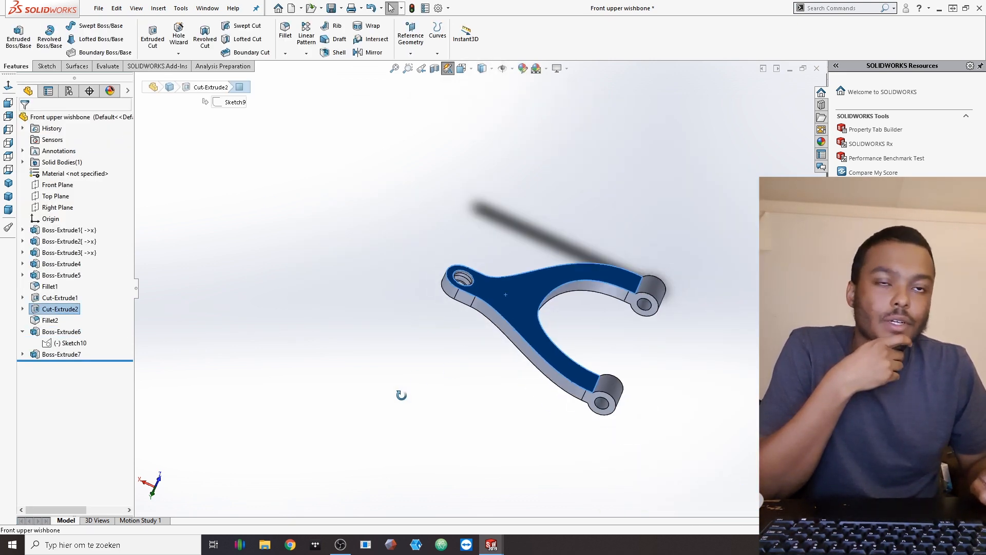
pyautogui.moveTo(405, 389); pyautogui.dragTo(413, 426, button='middle')
pyautogui.moveTo(460, 331); pyautogui.dragTo(422, 345, button='middle')
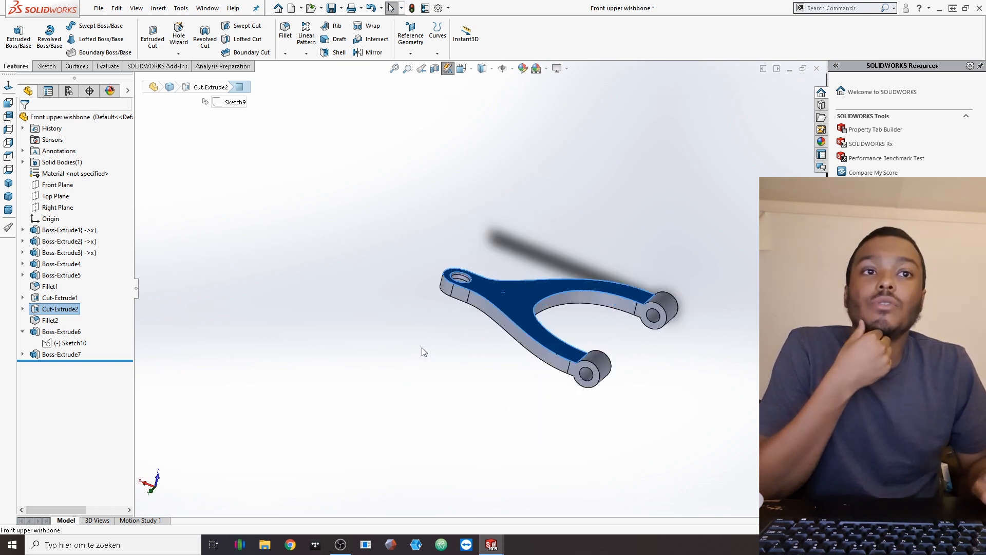
pyautogui.click(422, 349)
pyautogui.scroll(-5, 544, 297)
pyautogui.moveTo(542, 298); pyautogui.dragTo(482, 336, button='middle')
pyautogui.scroll(4, 466, 286)
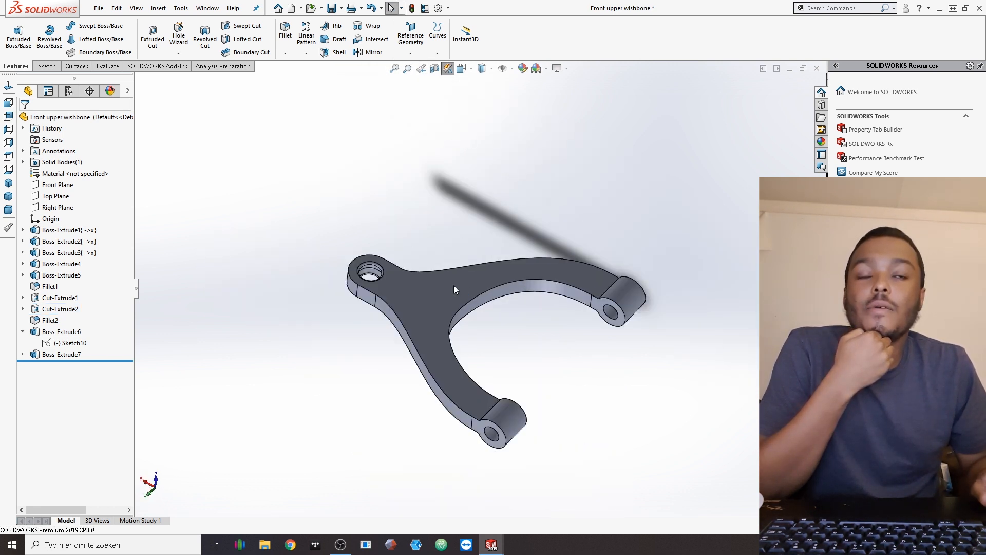
pyautogui.click(455, 285)
pyautogui.moveTo(455, 285); pyautogui.dragTo(473, 300, button='middle')
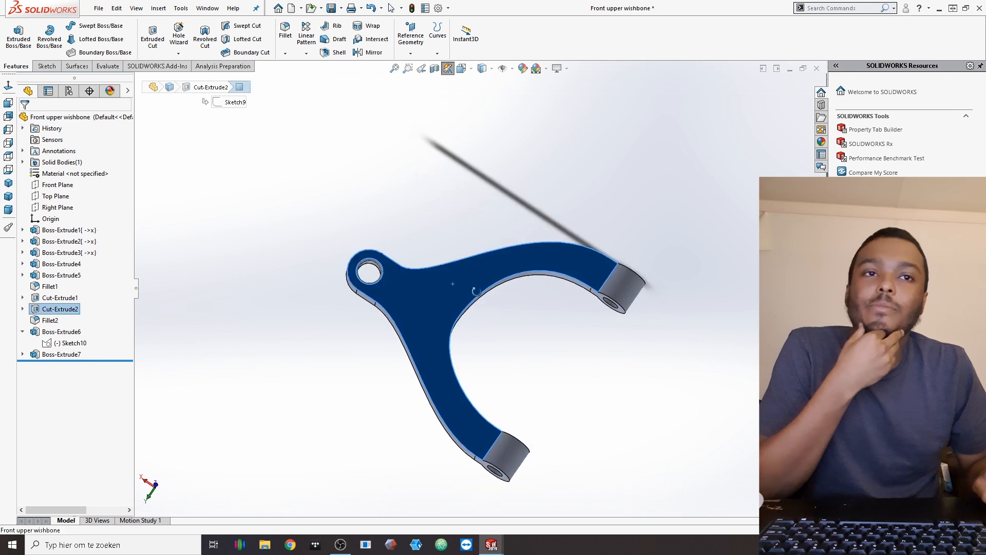
pyautogui.moveTo(464, 398); pyautogui.dragTo(459, 328, button='middle')
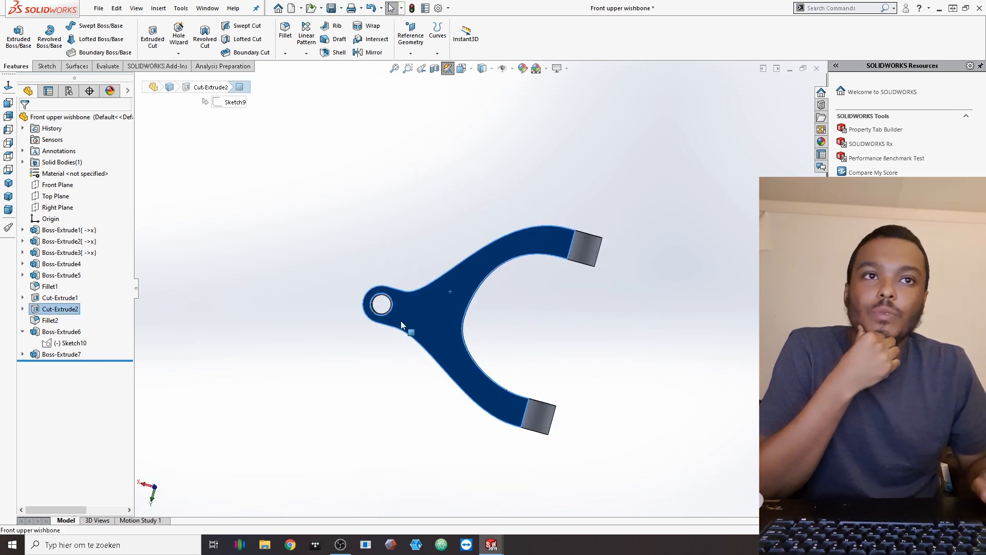
pyautogui.scroll(-5, 455, 307)
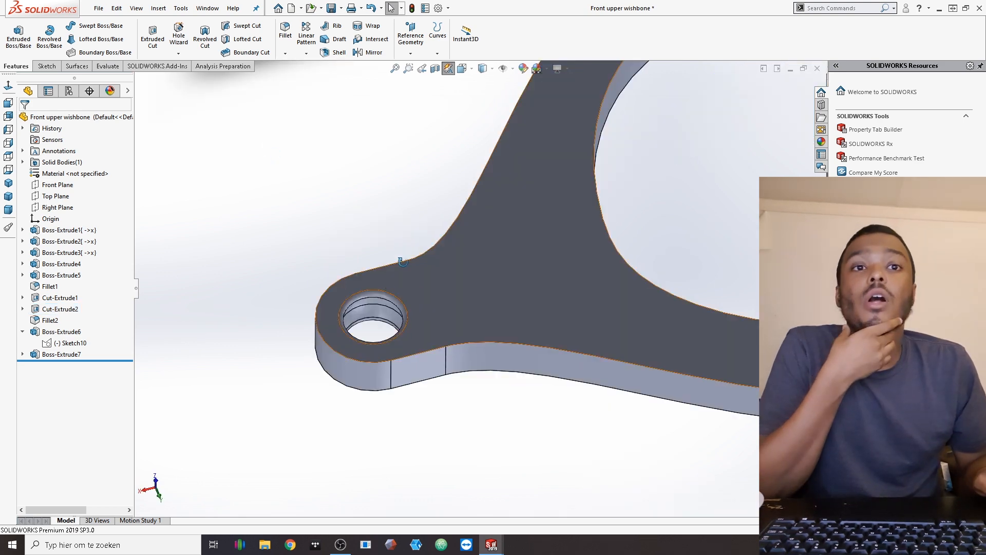
pyautogui.moveTo(393, 266); pyautogui.dragTo(394, 229, button='middle')
# Step: Start a cut sketch on the flat side face beside the ball-joint ring and draw a 10 mm horizontal line from its edge toward the arm
pyautogui.click(402, 349)
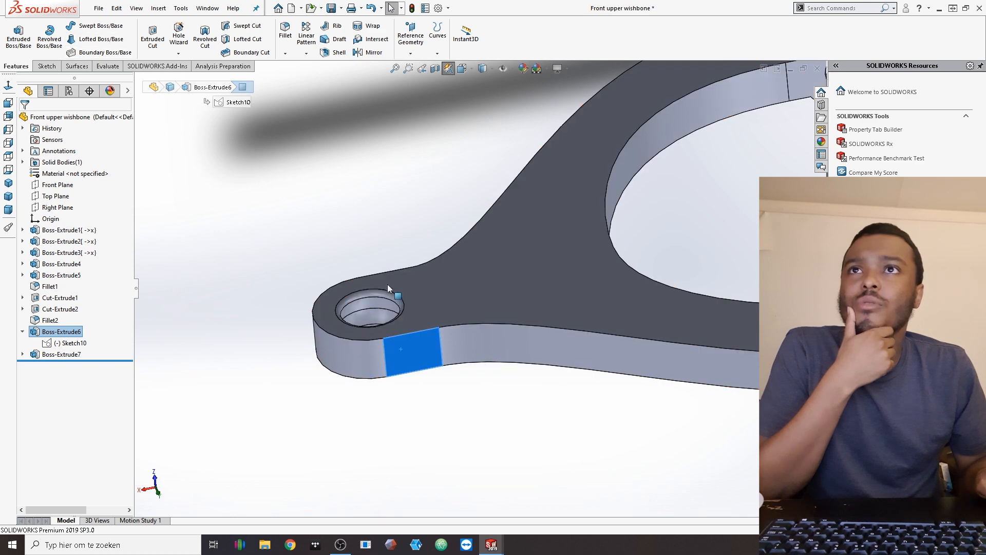
pyautogui.click(153, 35)
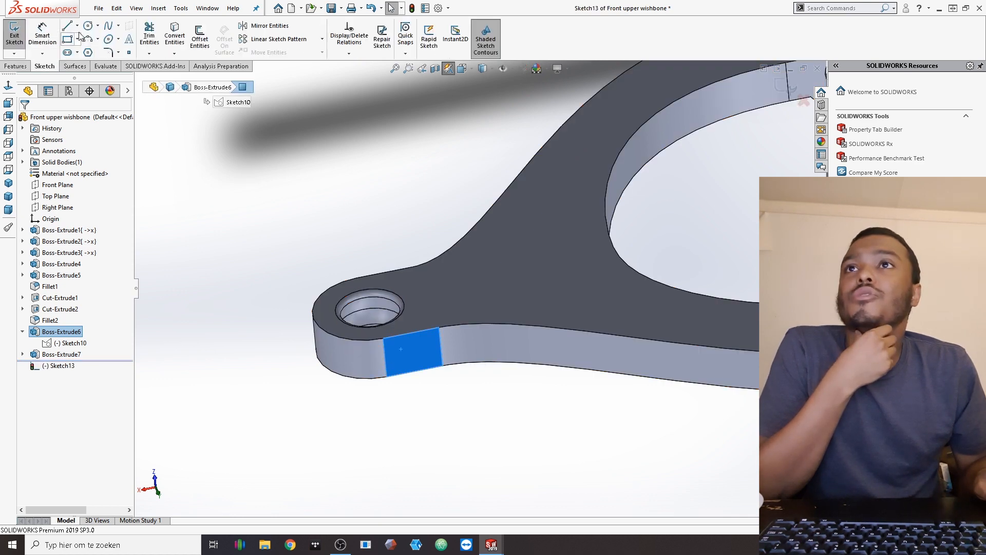
pyautogui.click(67, 26)
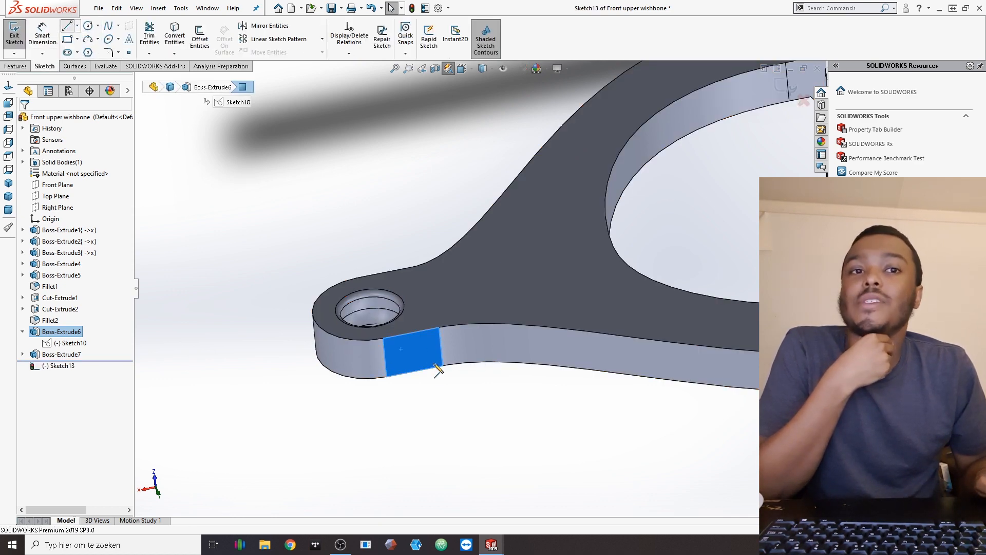
pyautogui.click(441, 345)
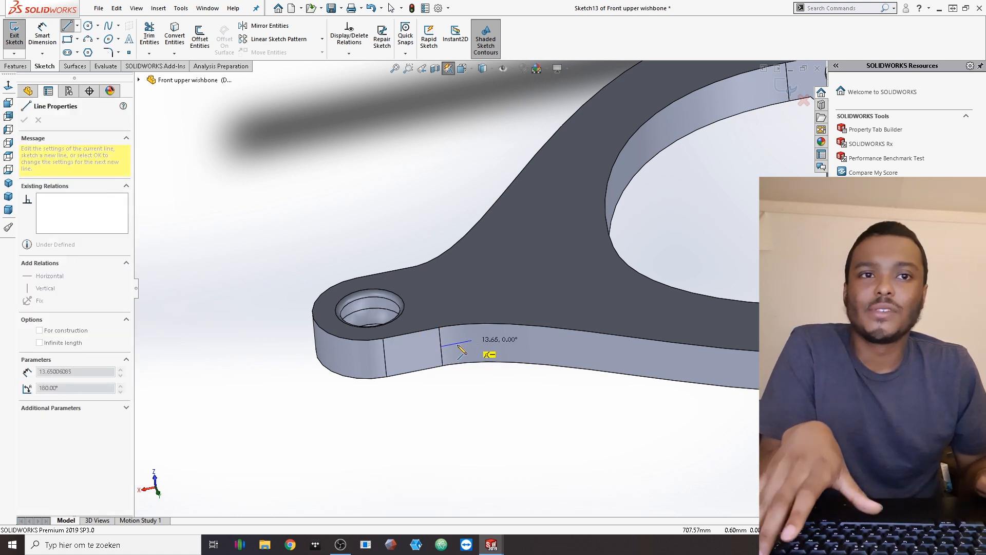
pyautogui.click(465, 341)
pyautogui.press('Escape')
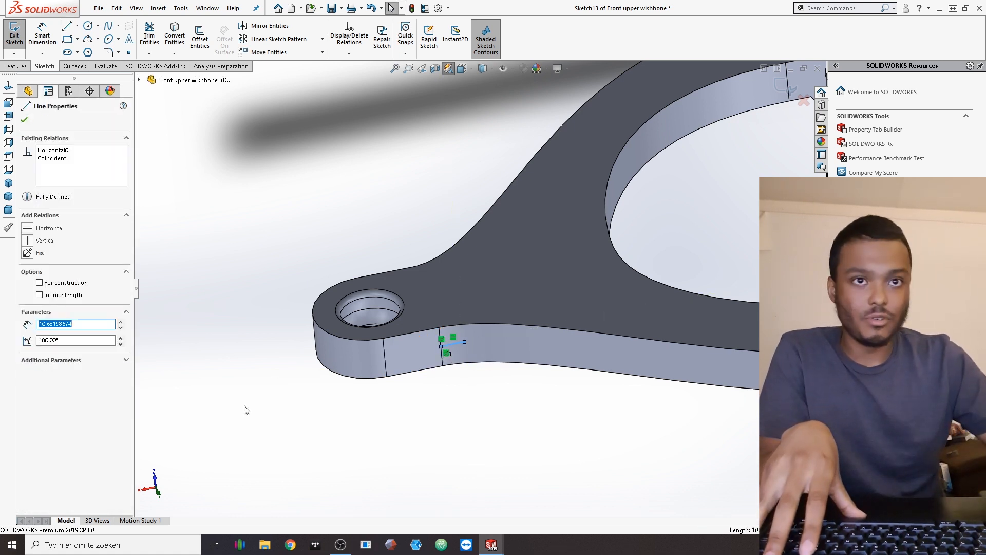
pyautogui.write('10')
pyautogui.press('Return')
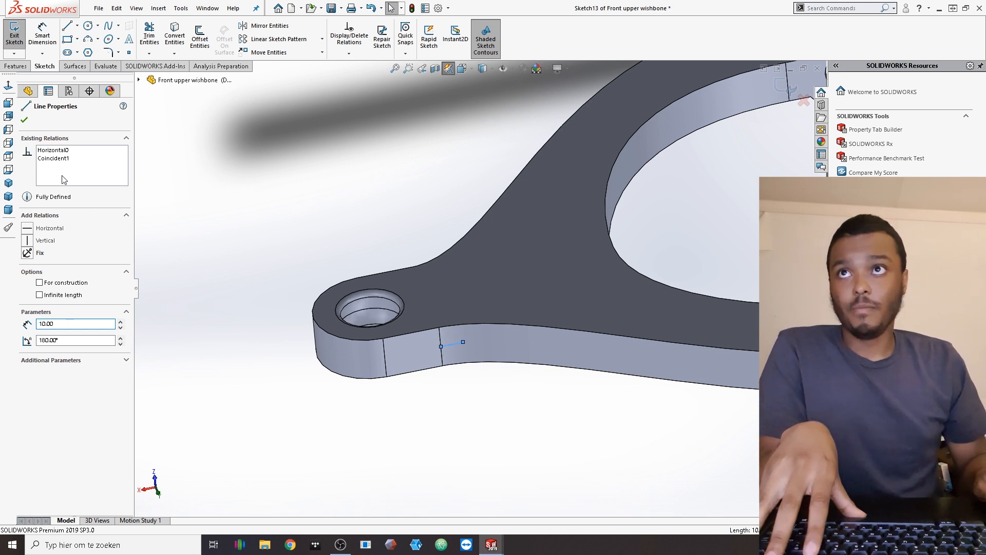
# Step: Draw a circle of 5 mm radius centred on the free end of the 10 mm line
pyautogui.click(89, 25)
pyautogui.scroll(-3, 472, 359)
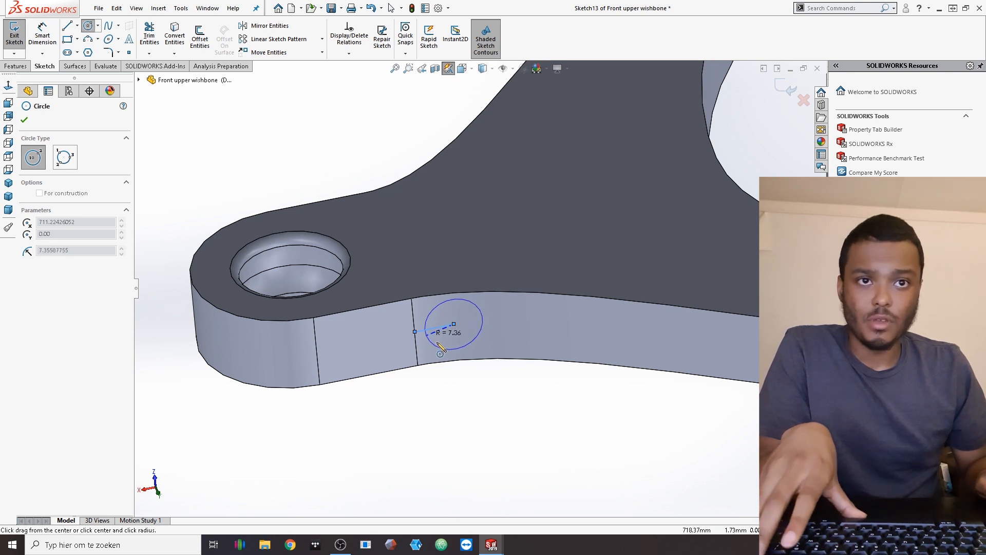
pyautogui.click(437, 348)
pyautogui.press('Escape')
pyautogui.click(440, 344)
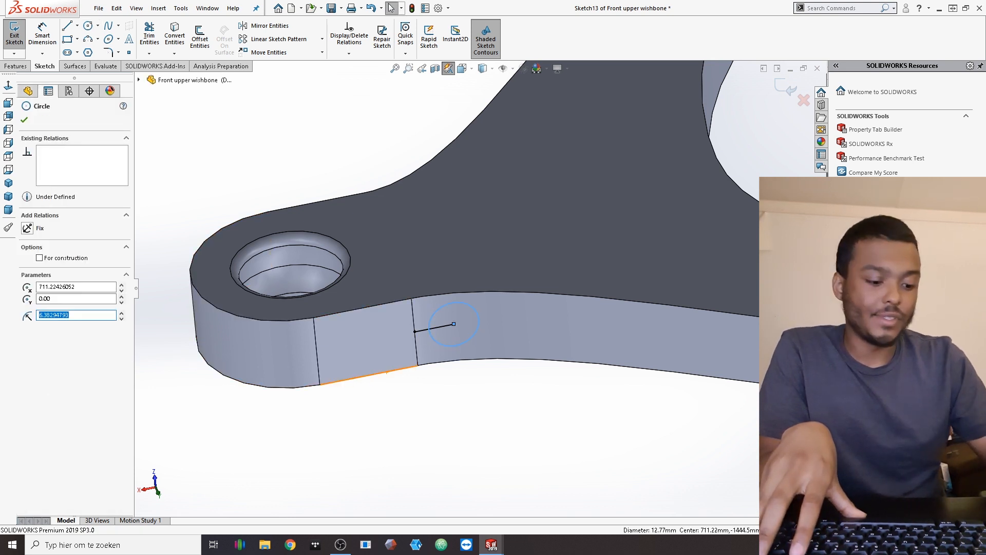
pyautogui.write('5')
pyautogui.press('Return')
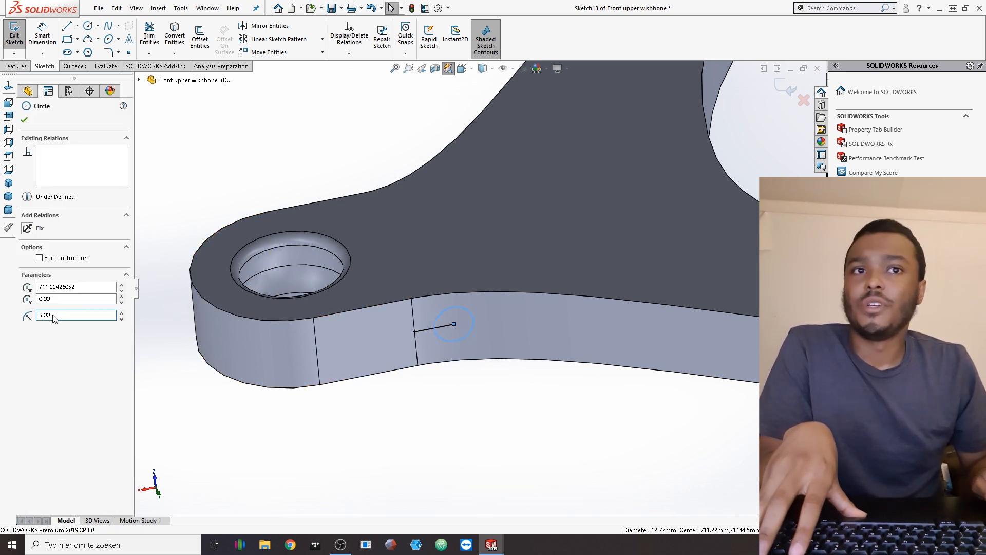
pyautogui.press('Escape')
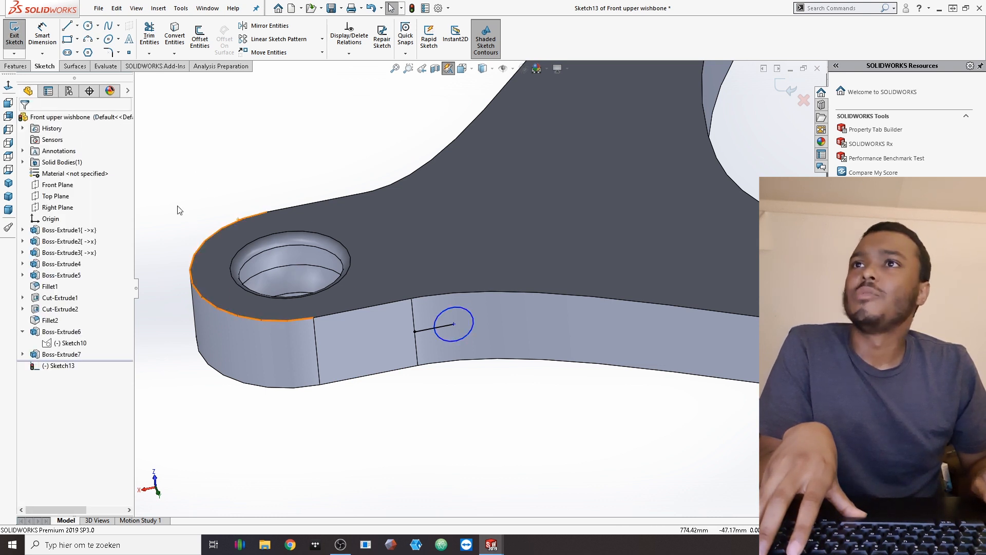
# Step: Cut the circular region through the wishbone with an Extruded Cut set to Through All - Both
pyautogui.click(15, 66)
pyautogui.click(152, 36)
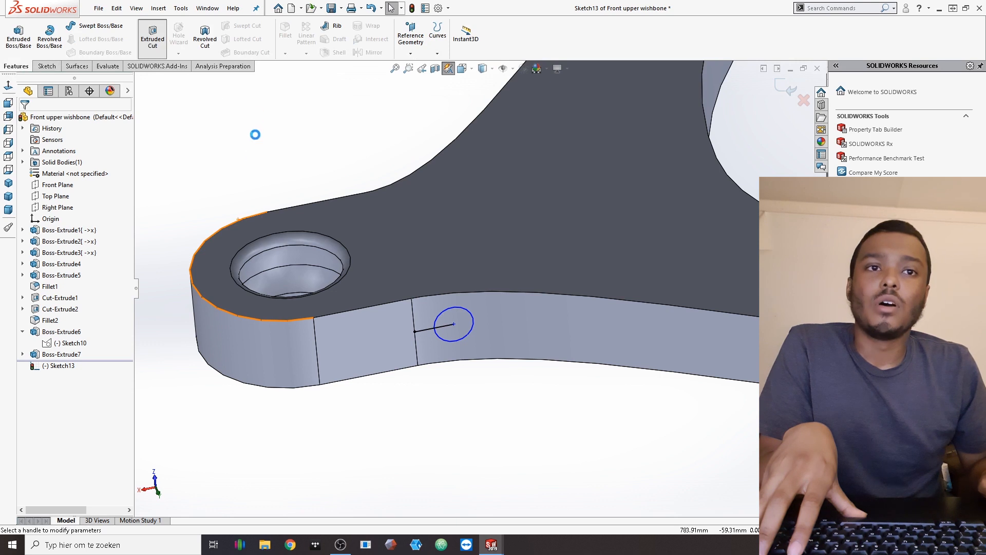
pyautogui.click(463, 332)
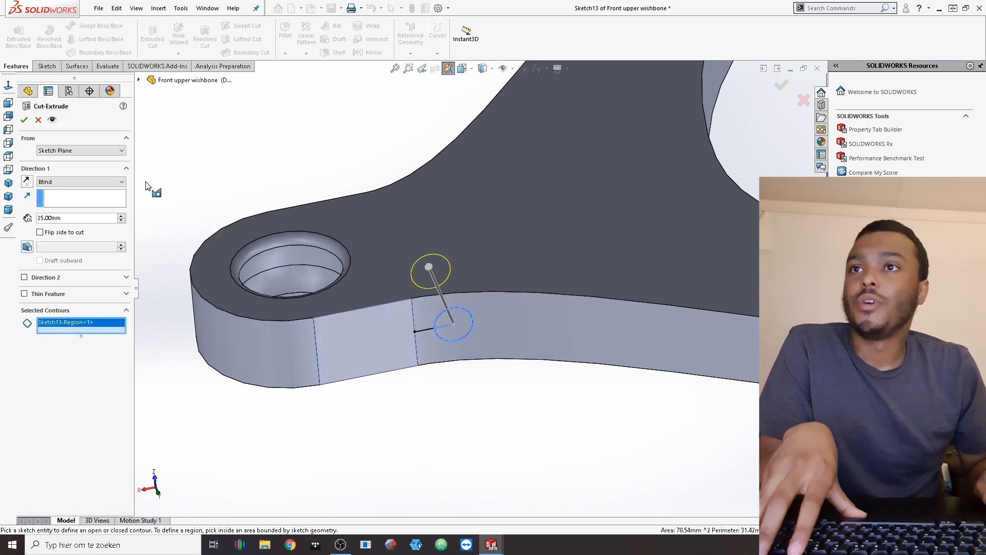
pyautogui.click(101, 178)
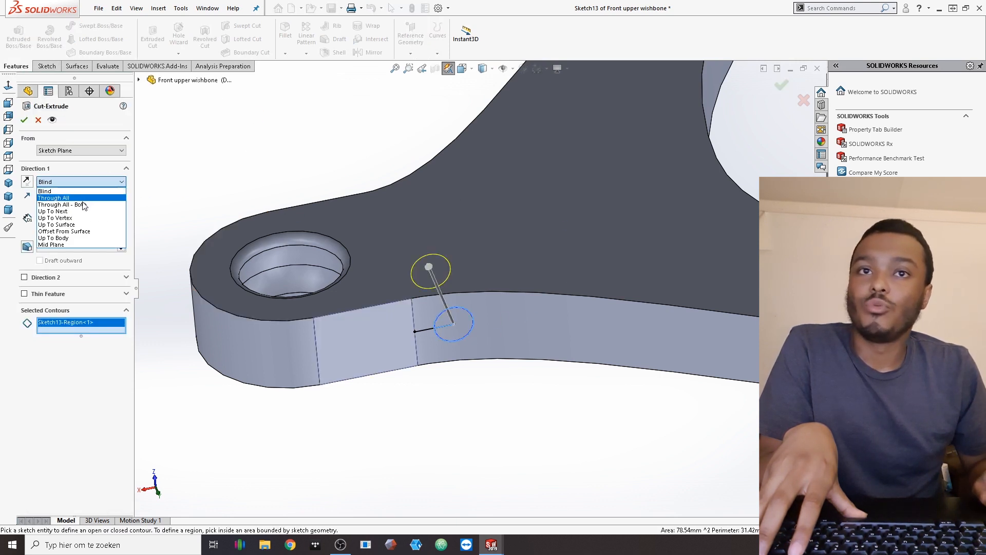
pyautogui.click(62, 205)
pyautogui.scroll(3, 462, 288)
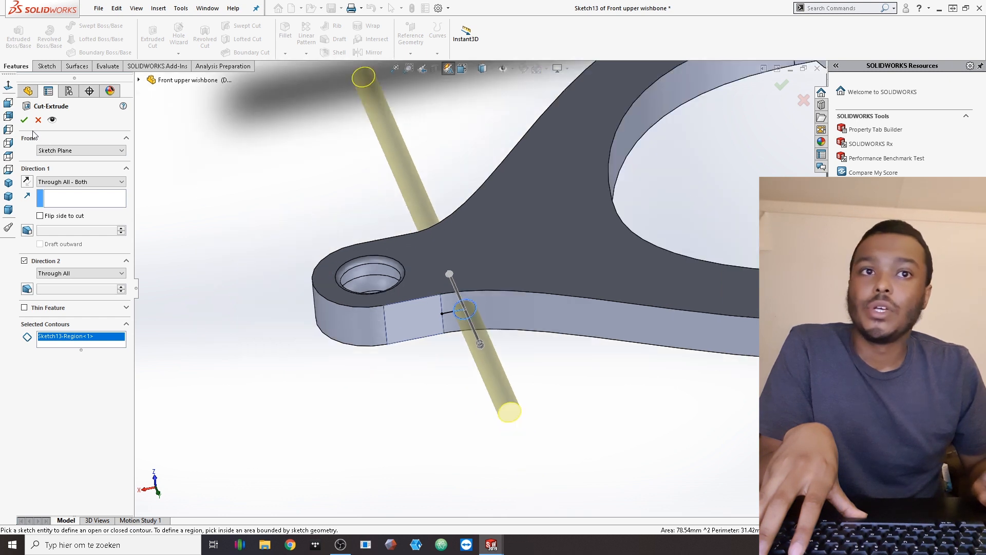
pyautogui.press('Return')
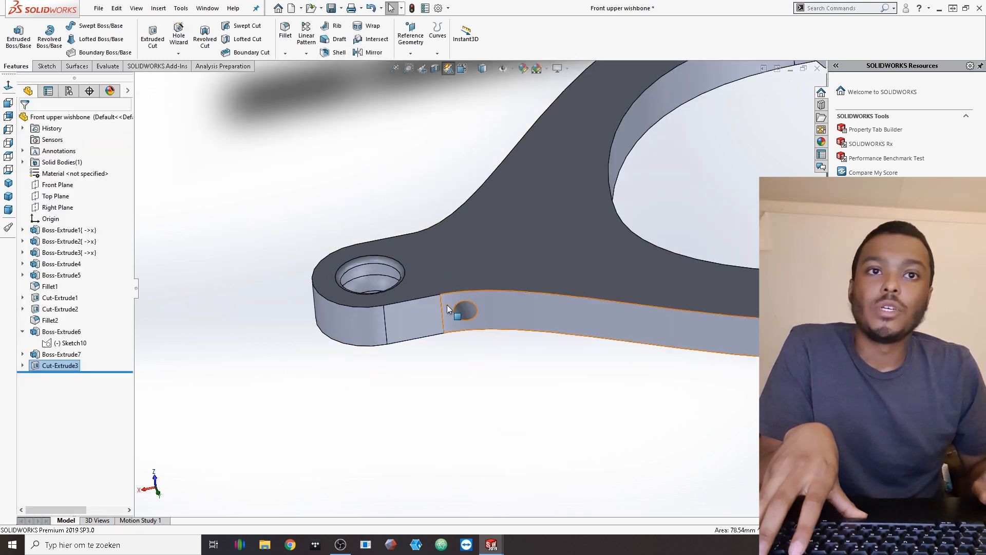
# Step: Start another cut sketch on the same flat side face and convert the new hole's edge into it
pyautogui.click(408, 324)
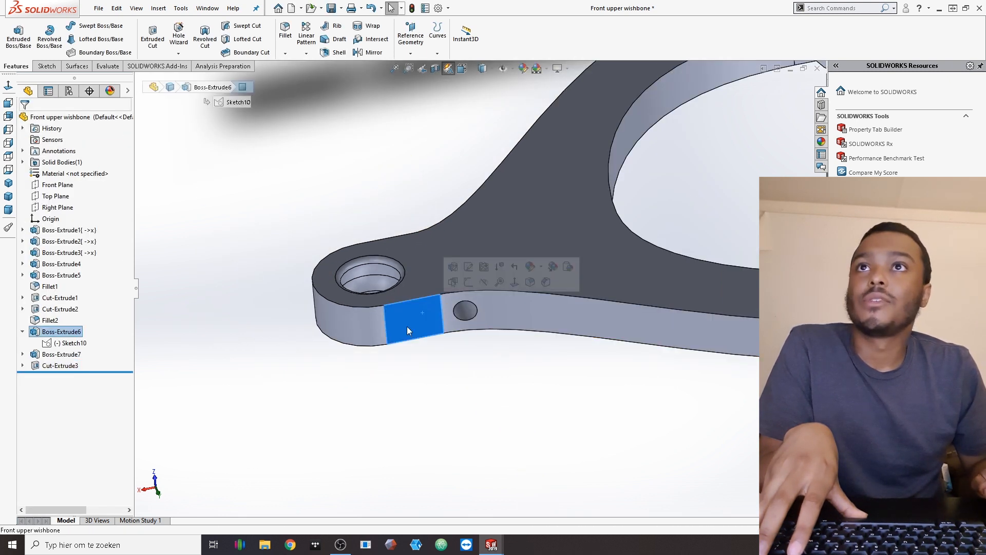
pyautogui.click(158, 45)
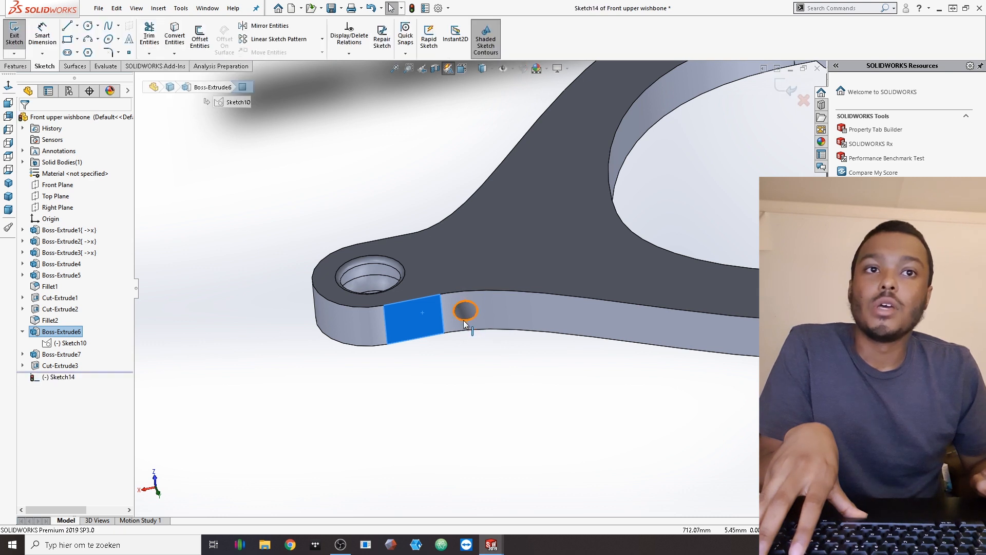
pyautogui.click(464, 322)
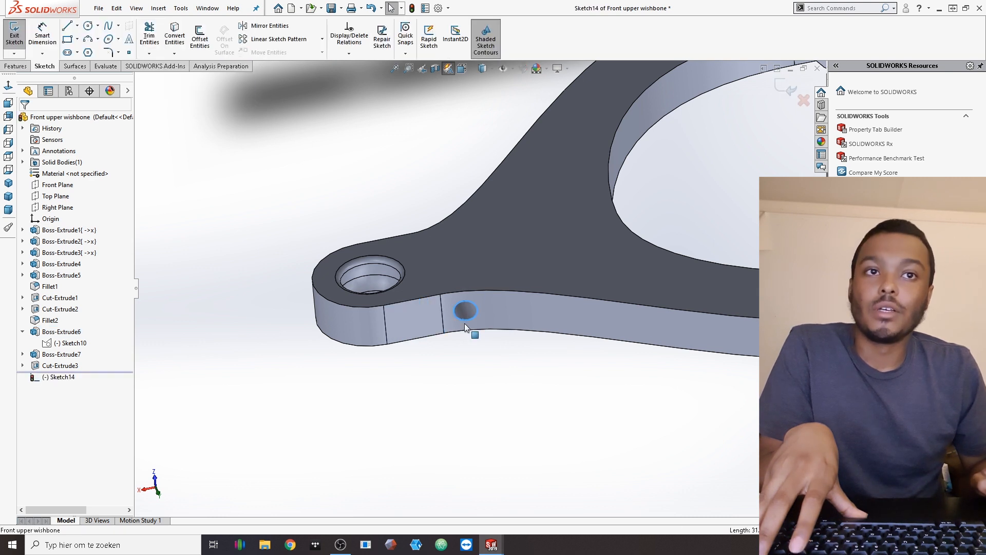
pyautogui.click(174, 35)
# Step: Try to offset the converted hole circle outward by 5 mm, checking the preview against the arm's thickness
pyautogui.click(200, 36)
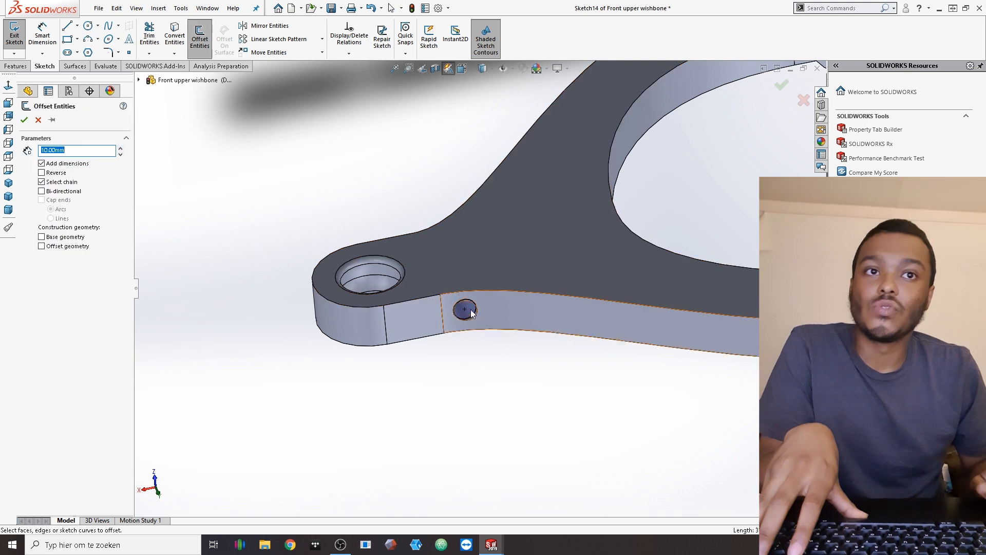
pyautogui.click(483, 325)
pyautogui.scroll(-3, 483, 324)
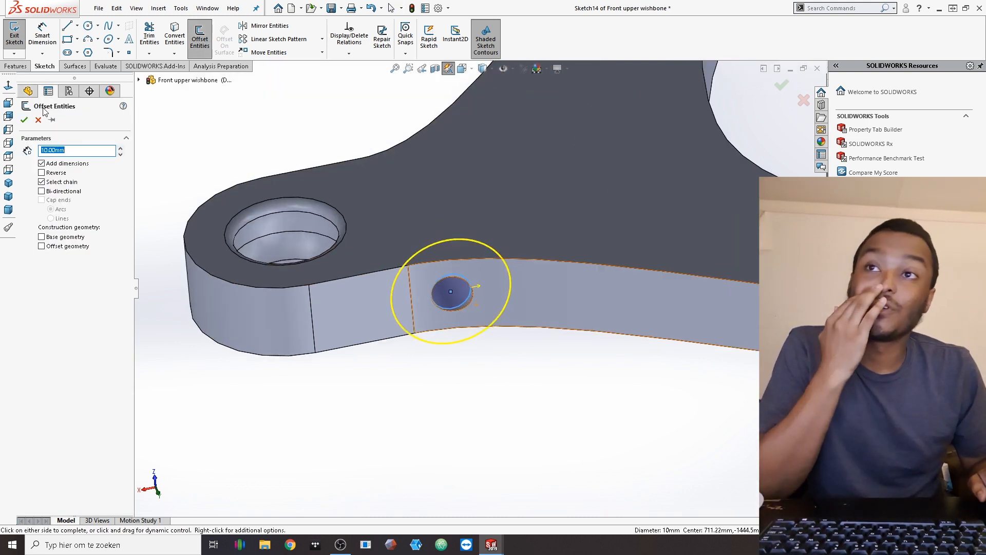
pyautogui.click(81, 151)
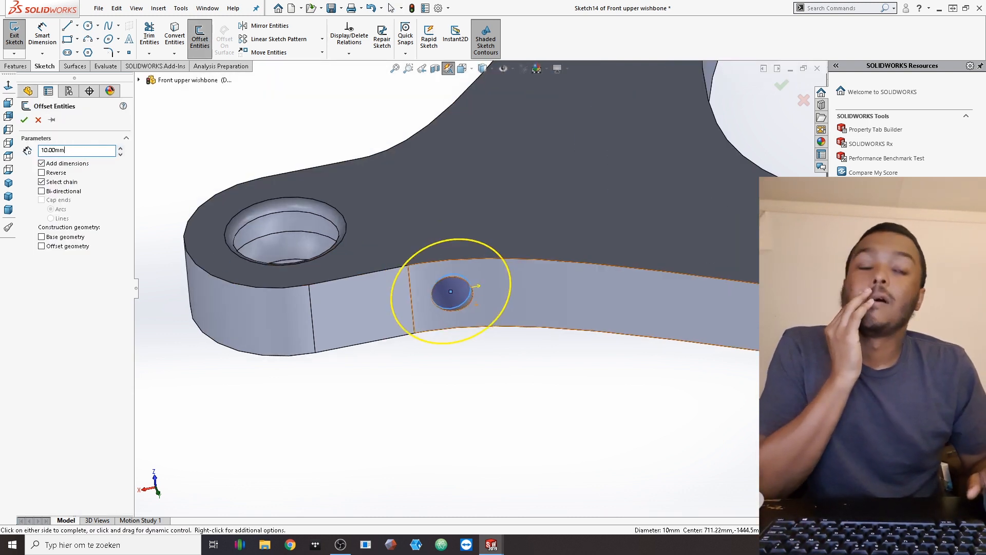
pyautogui.write('/2')
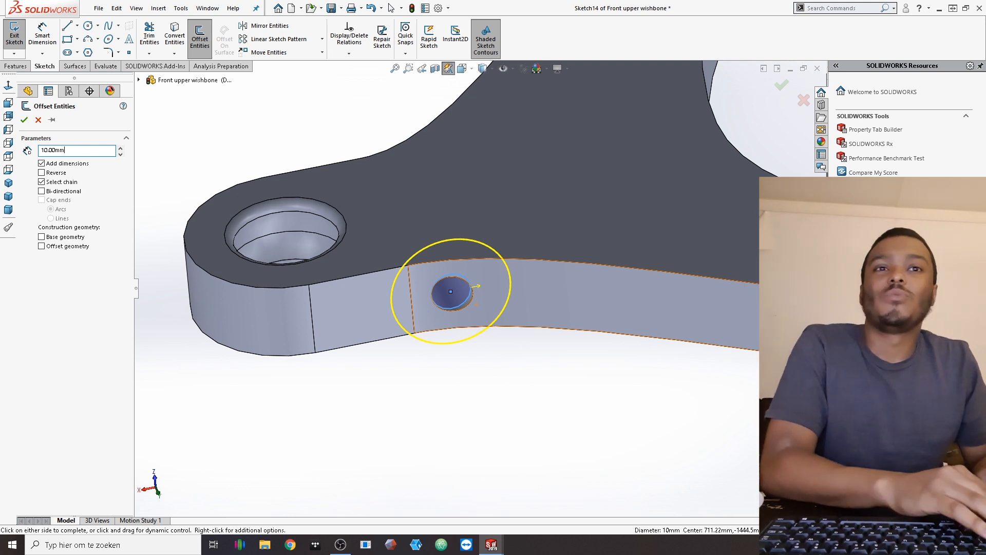
pyautogui.press('Return')
pyautogui.moveTo(499, 140); pyautogui.dragTo(508, 169, button='middle')
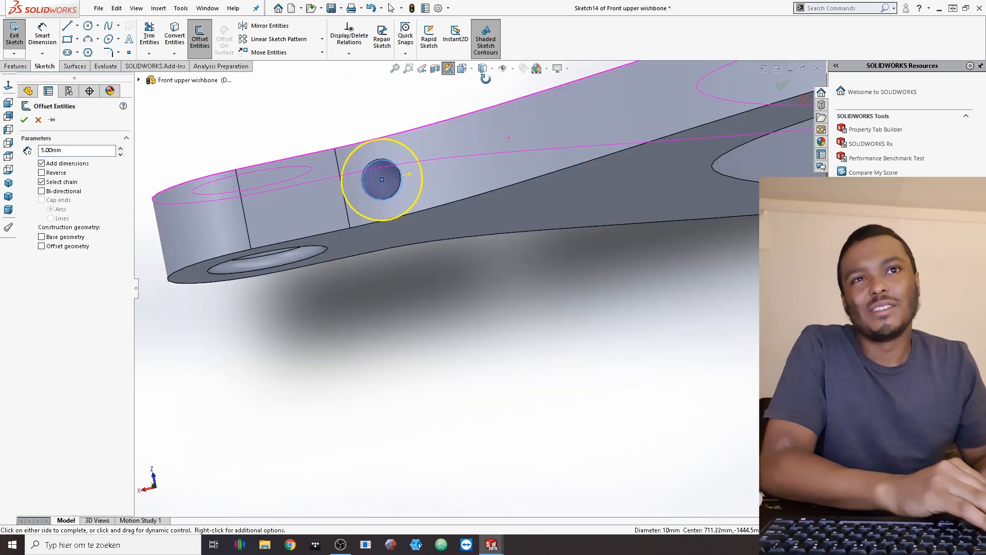
pyautogui.moveTo(486, 79); pyautogui.dragTo(458, 253, button='middle')
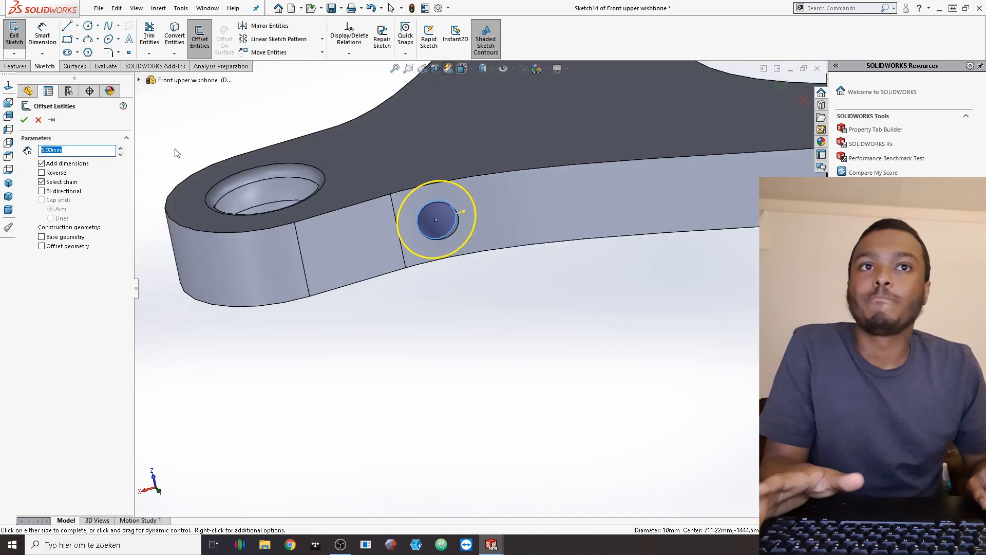
pyautogui.press('Escape')
pyautogui.moveTo(298, 153); pyautogui.dragTo(358, 133, button='middle')
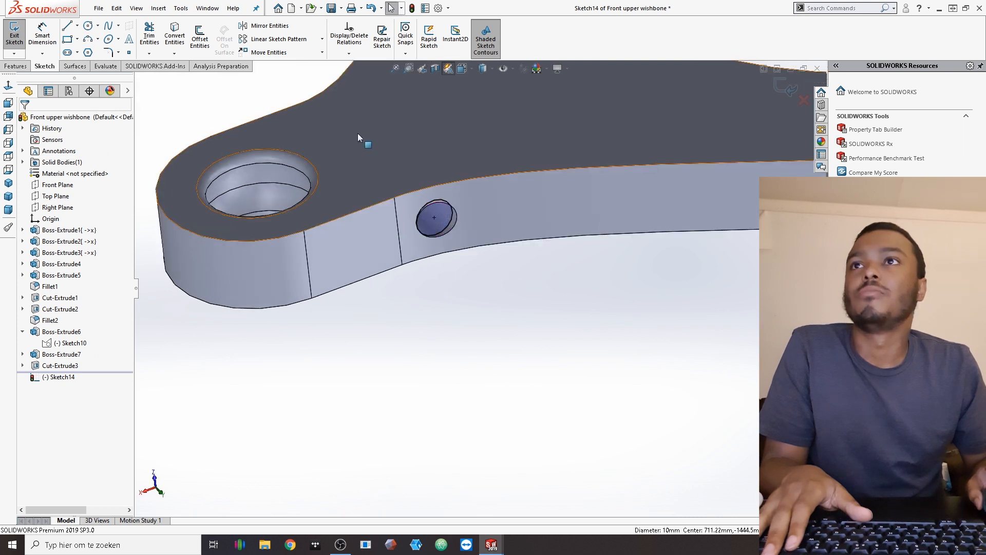
# Step: Cancel the cut of the converted circle, exit its sketch and delete that sketch
pyautogui.click(357, 134)
pyautogui.click(14, 35)
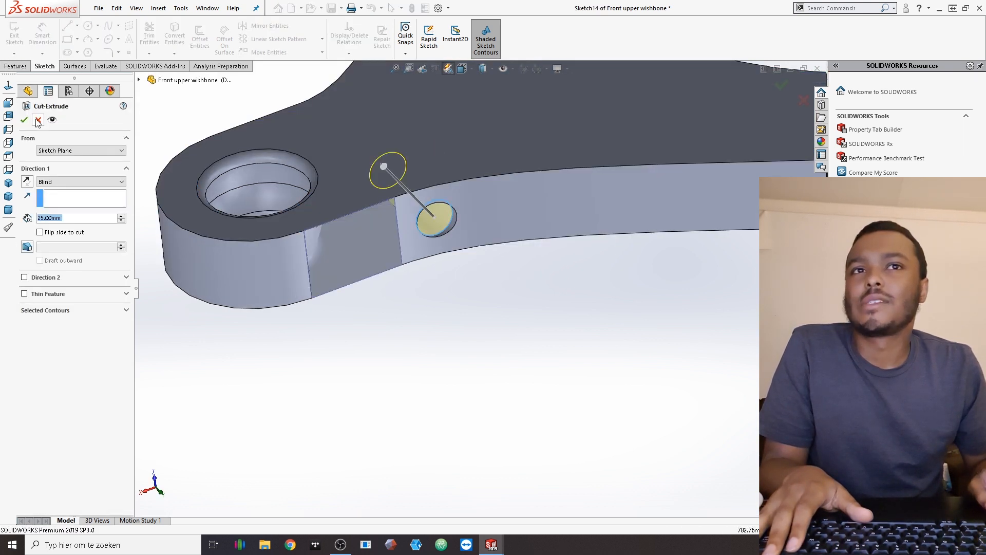
pyautogui.click(37, 120)
pyautogui.scroll(3, 475, 290)
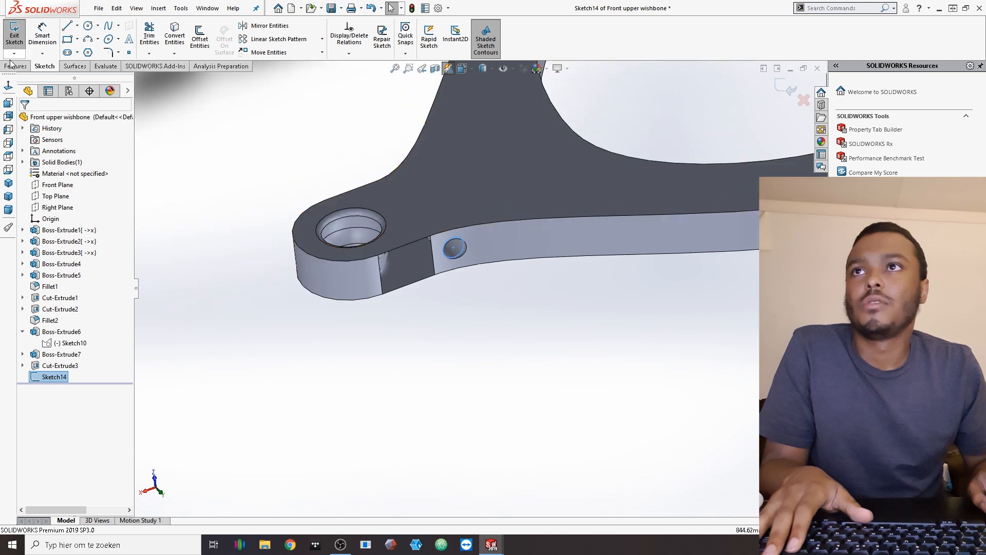
pyautogui.doubleClick(488, 329)
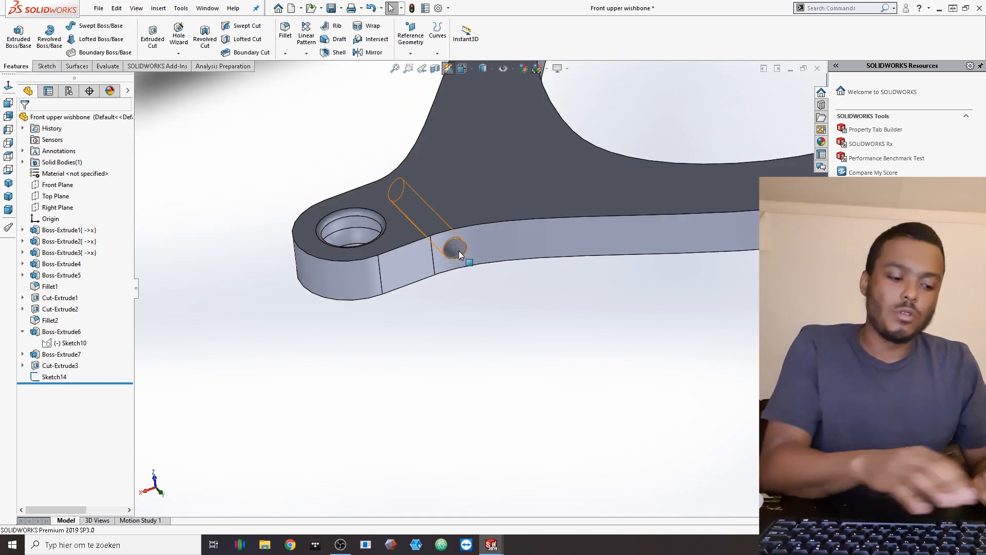
pyautogui.click(462, 252)
pyautogui.press('Delete')
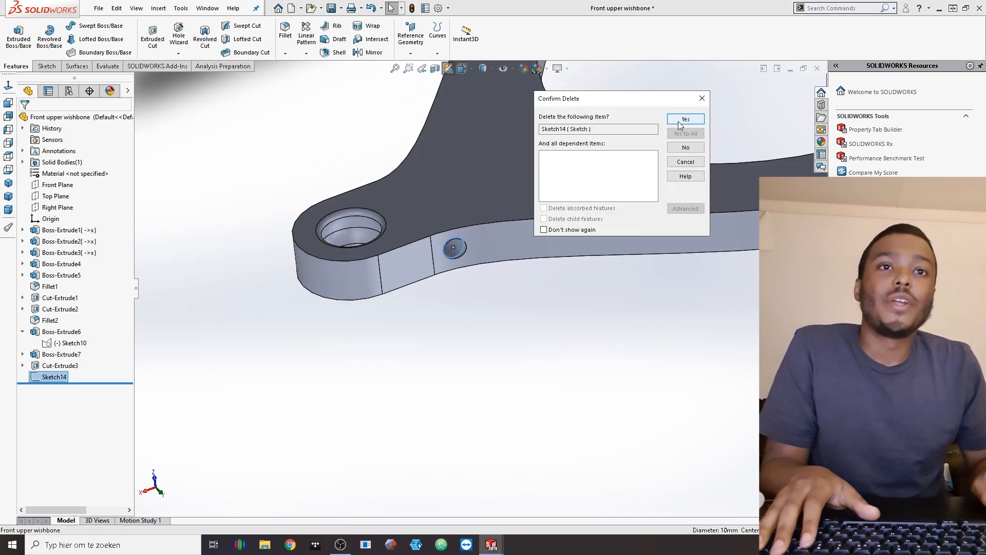
pyautogui.click(683, 120)
# Step: Start a sketch on the wishbone's large flat face and try to convert the cross hole's edges into it
pyautogui.click(449, 198)
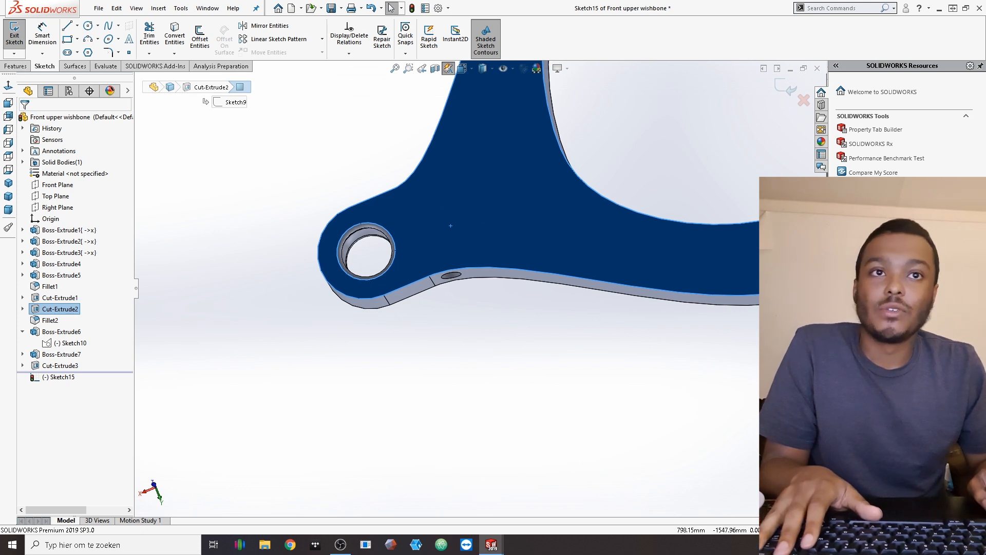
pyautogui.click(360, 158)
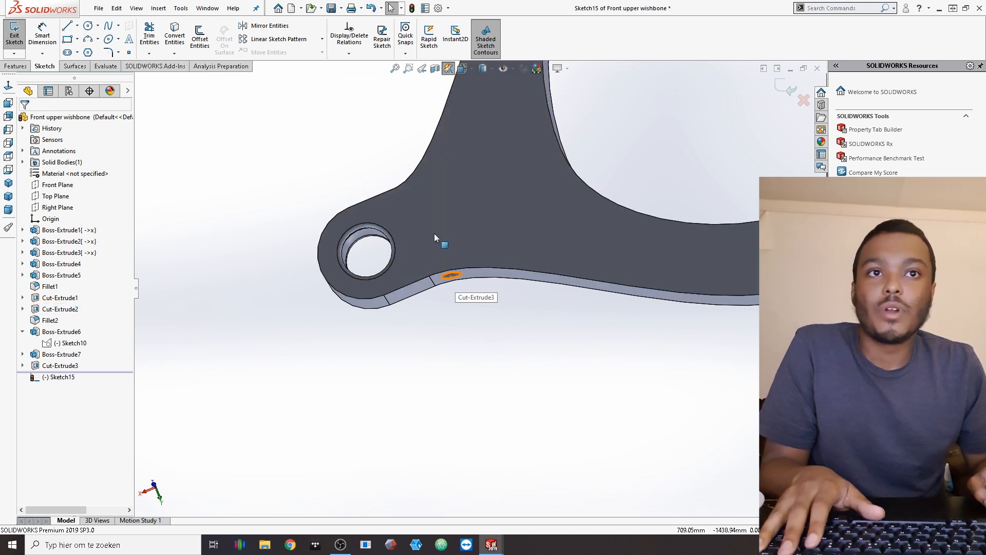
pyautogui.click(454, 280)
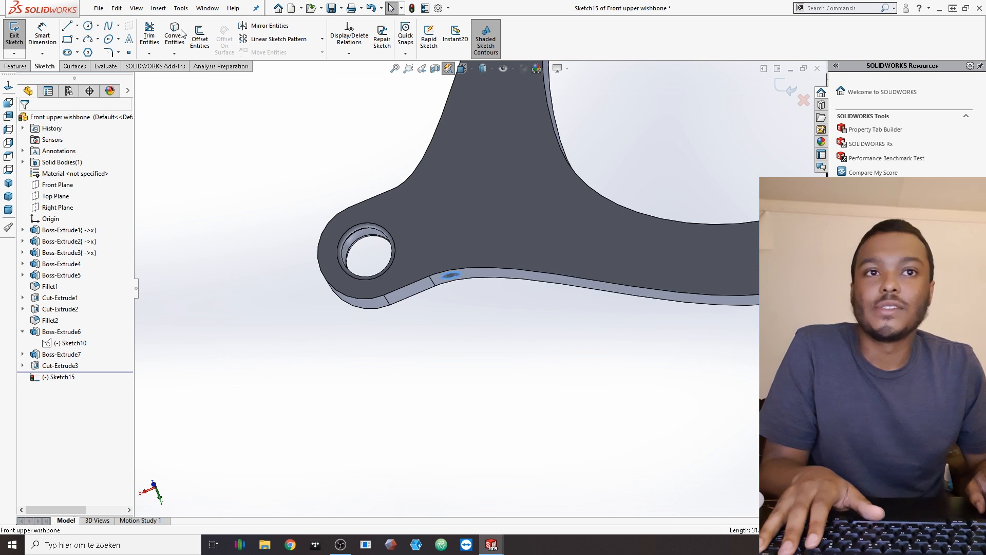
pyautogui.click(179, 33)
pyautogui.click(556, 272)
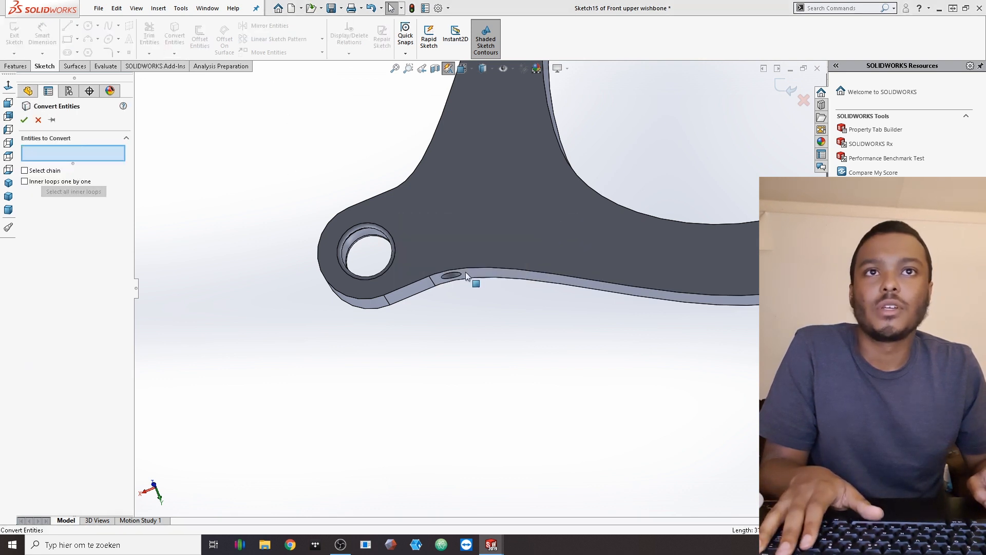
pyautogui.moveTo(516, 327); pyautogui.dragTo(404, 186, button='middle')
pyautogui.click(402, 181)
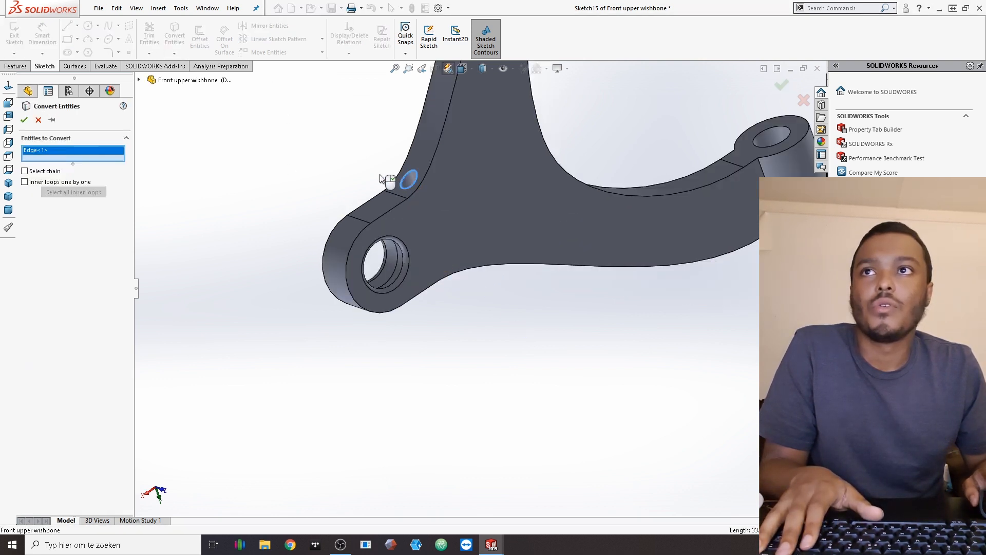
pyautogui.click(24, 120)
pyautogui.click(570, 222)
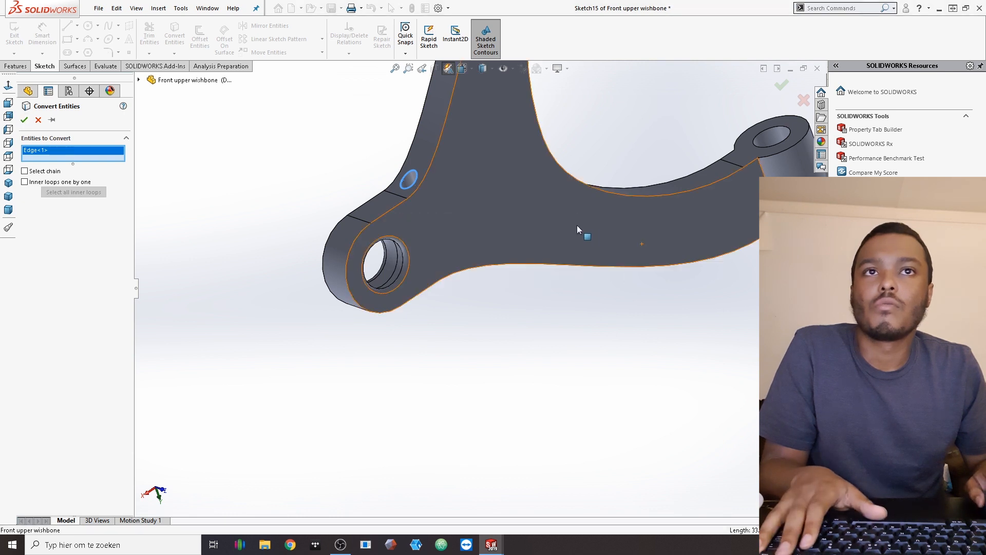
# Step: Try to convert the cross hole's cylindrical face into the sketch, cancel the conversion and exit the empty sketch
pyautogui.click(407, 177)
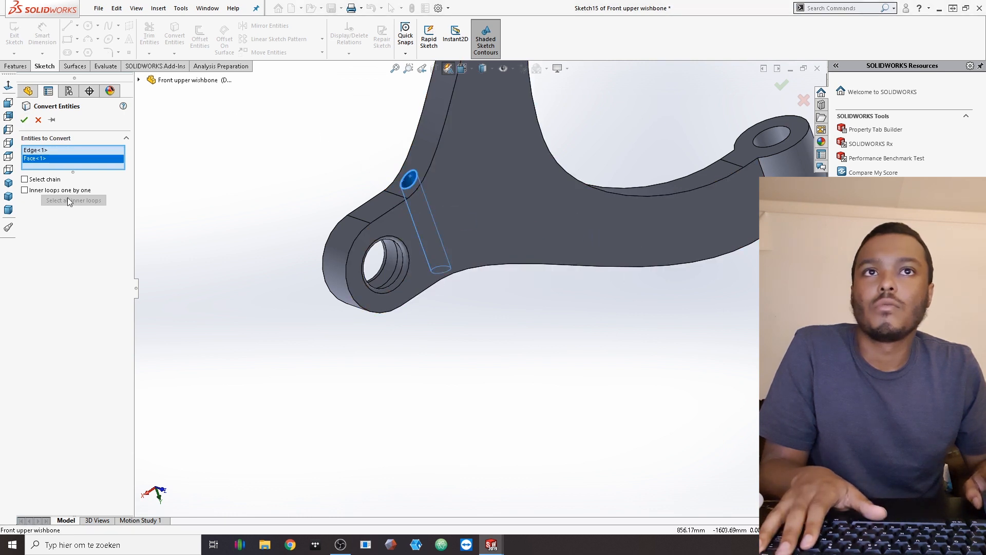
pyautogui.click(417, 175)
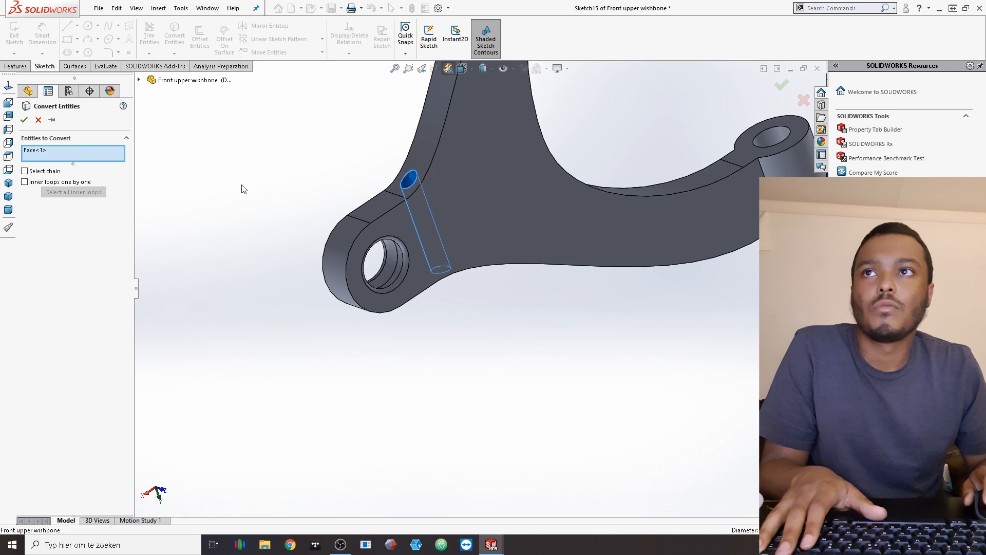
pyautogui.click(26, 121)
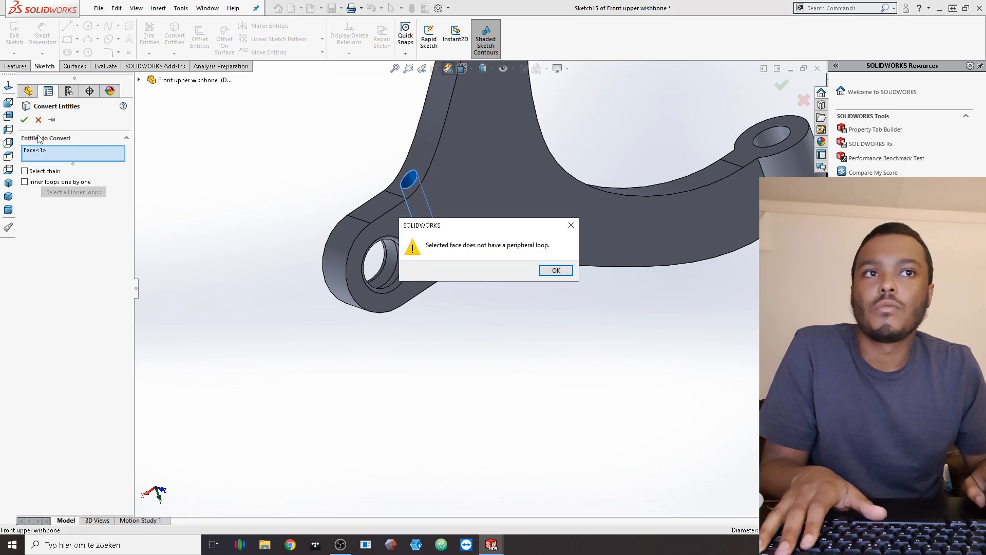
pyautogui.click(556, 271)
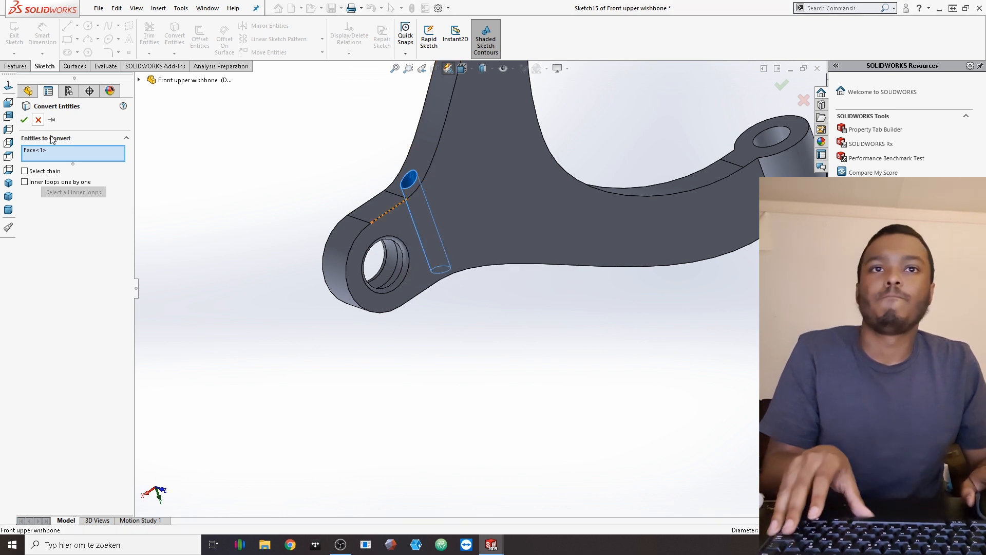
pyautogui.click(38, 120)
pyautogui.moveTo(231, 213); pyautogui.dragTo(427, 234, button='middle')
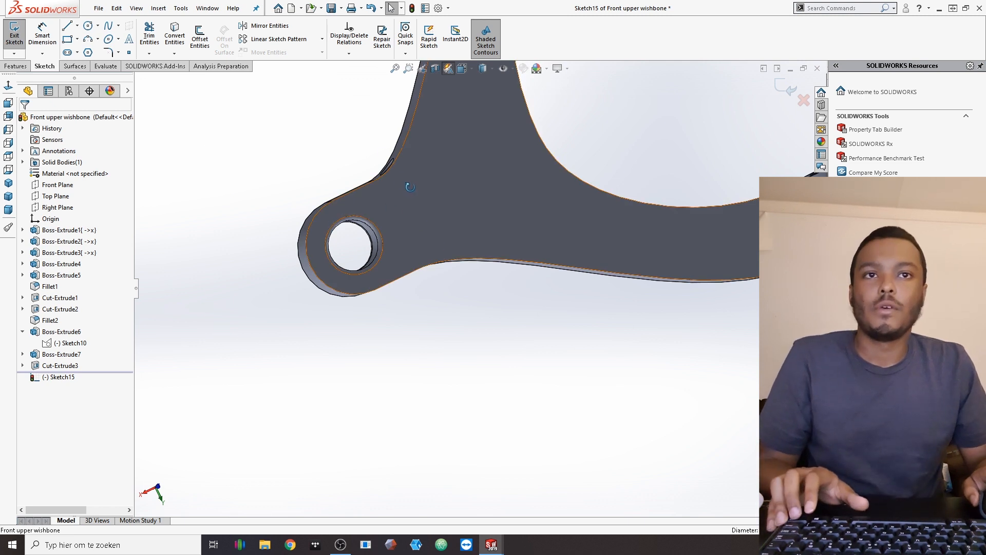
pyautogui.moveTo(406, 183); pyautogui.dragTo(402, 194, button='middle')
pyautogui.doubleClick(400, 321)
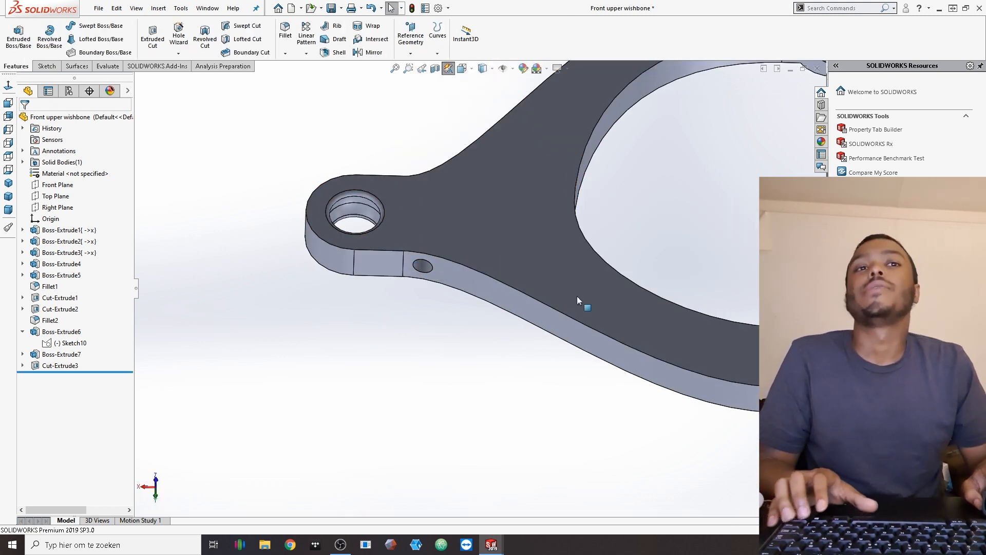
# Step: Examine the cross hole beside the ball-joint ring and its path through the arm from several angles
pyautogui.scroll(4, 570, 294)
pyautogui.moveTo(574, 294); pyautogui.dragTo(466, 295, button='middle')
pyautogui.scroll(-6, 466, 295)
pyautogui.moveTo(513, 189); pyautogui.dragTo(394, 293, button='middle')
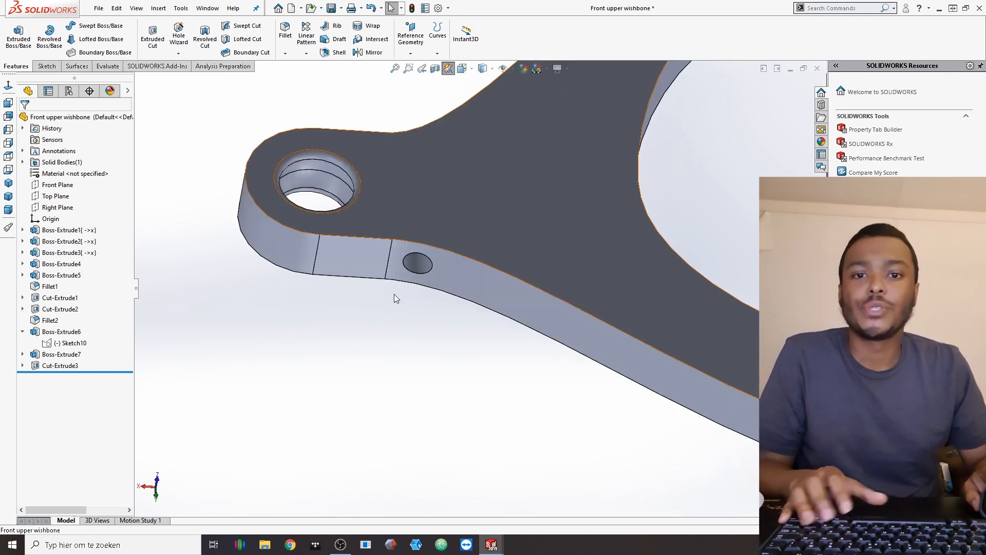
pyautogui.click(429, 276)
pyautogui.scroll(3, 440, 259)
pyautogui.moveTo(440, 158); pyautogui.dragTo(436, 255, button='middle')
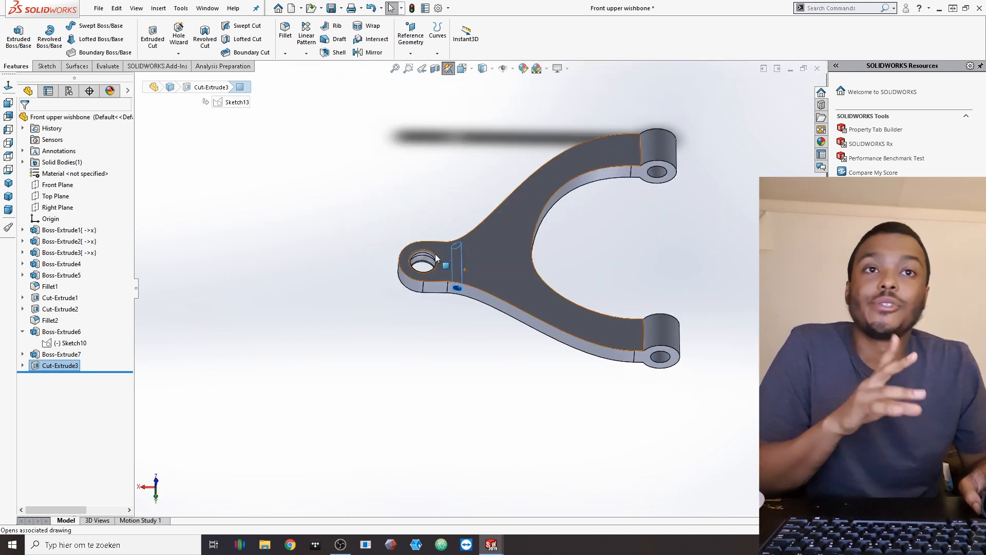
pyautogui.scroll(-3, 448, 282)
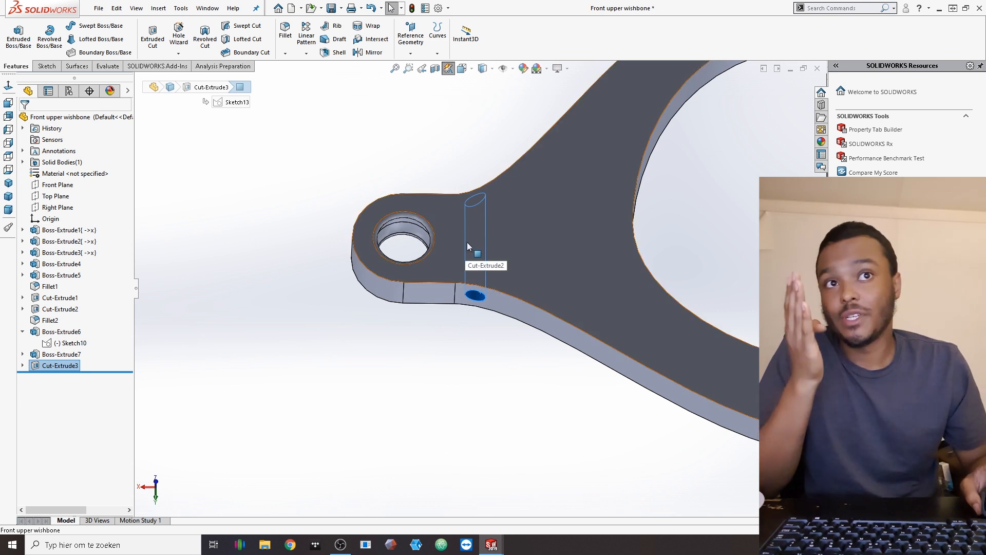
pyautogui.scroll(3, 483, 277)
pyautogui.moveTo(481, 218); pyautogui.dragTo(476, 263, button='middle')
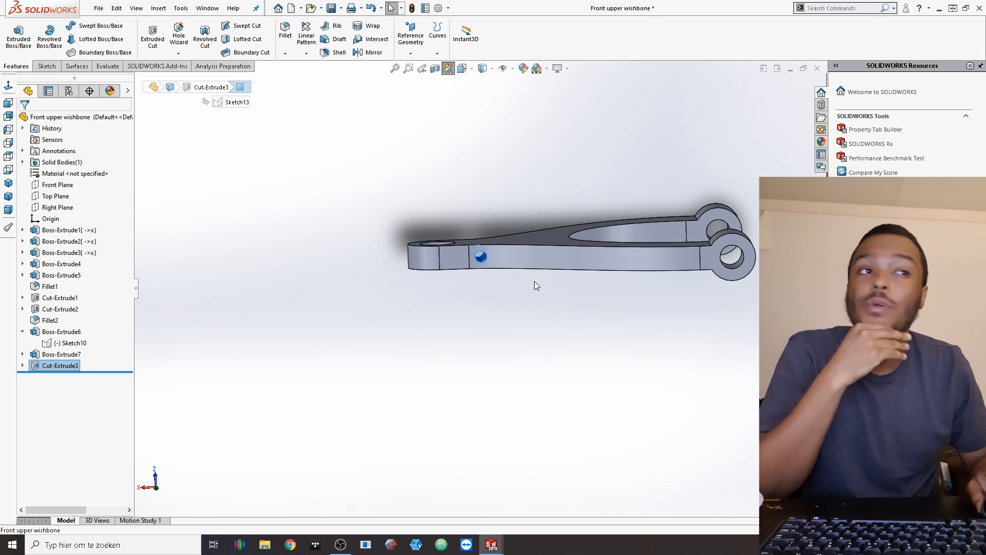
pyautogui.moveTo(535, 270); pyautogui.dragTo(489, 290, button='middle')
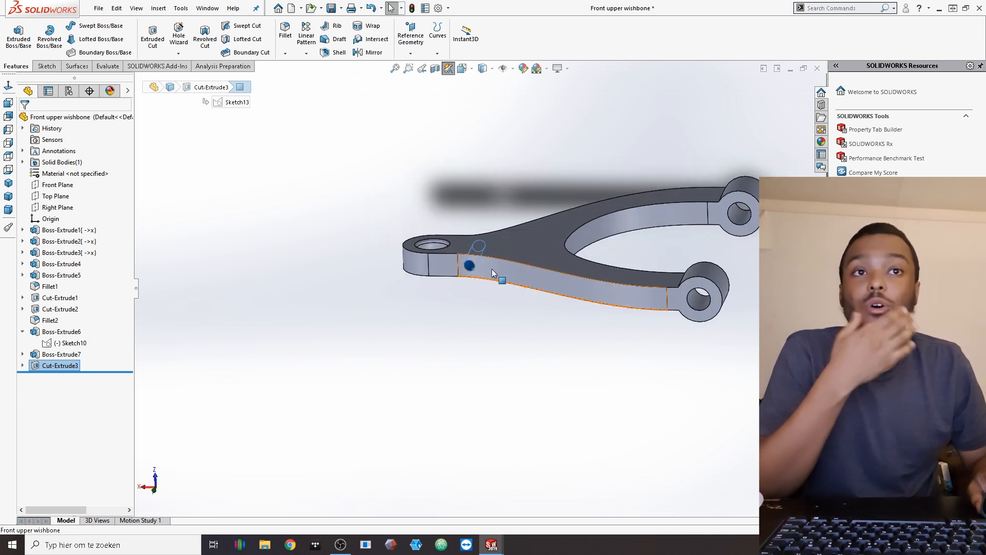
pyautogui.scroll(-3, 481, 271)
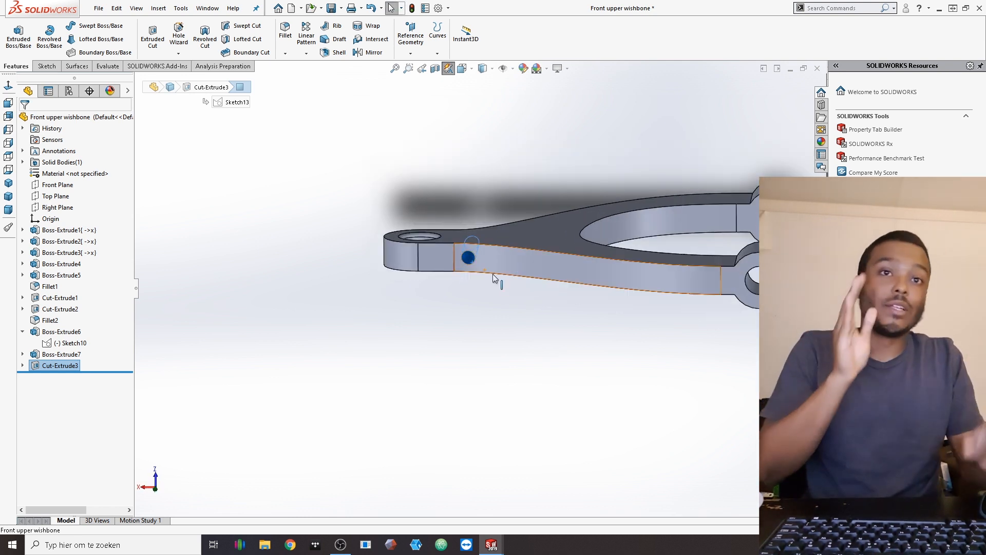
pyautogui.scroll(-5, 469, 266)
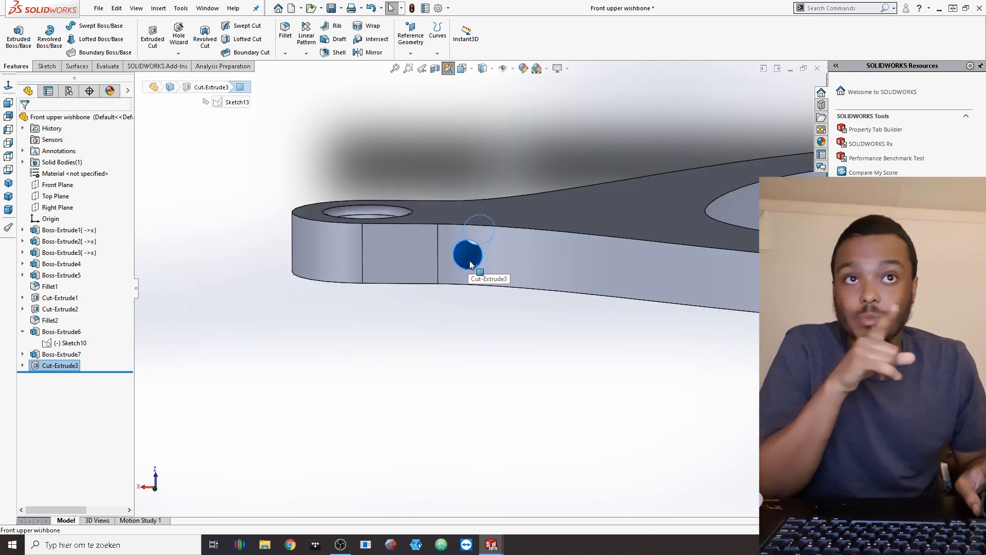
# Step: Start an Extruded Cut sketch on the large flat face and draw a corner rectangle about 27 by 90 mm from the vertex beside the cross hole
pyautogui.click(566, 205)
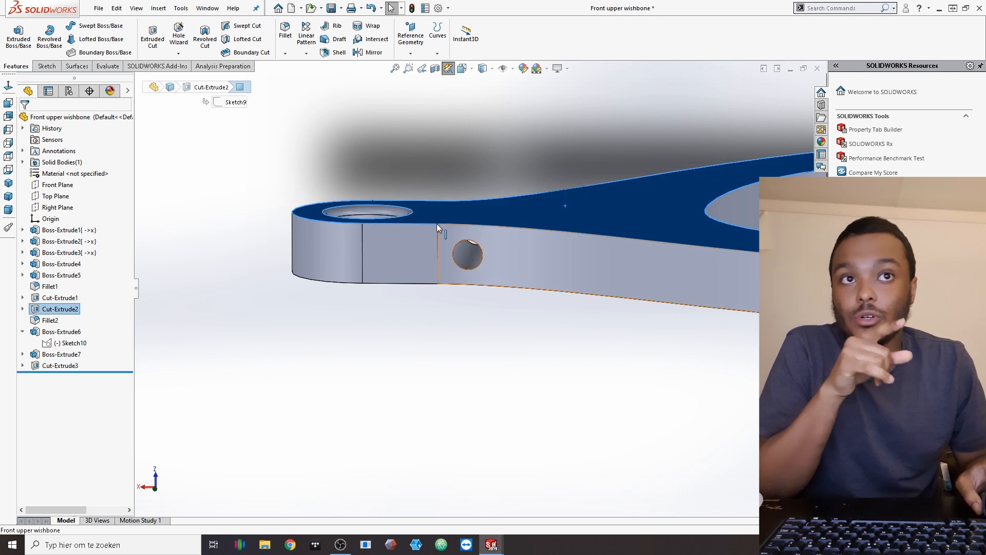
pyautogui.moveTo(467, 237); pyautogui.dragTo(468, 234, button='middle')
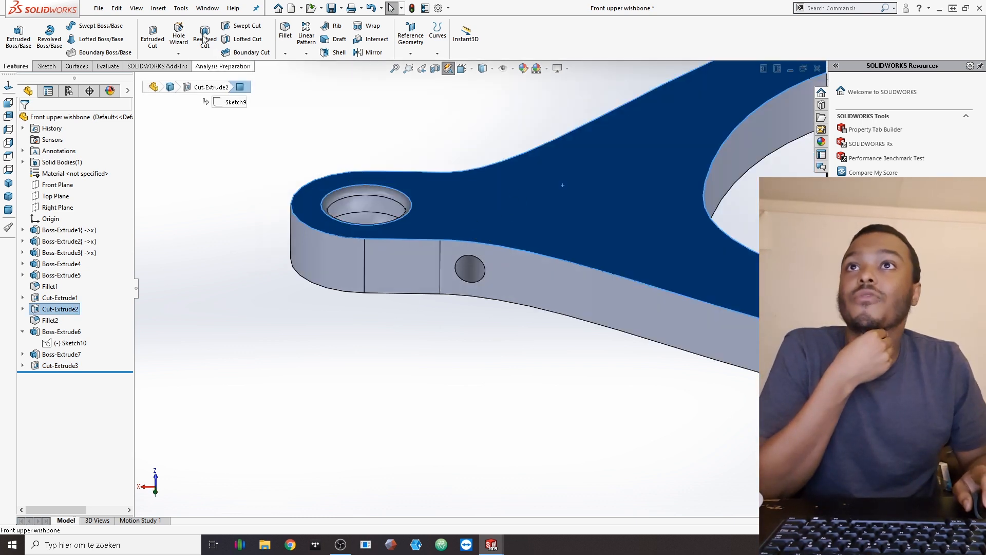
pyautogui.click(147, 41)
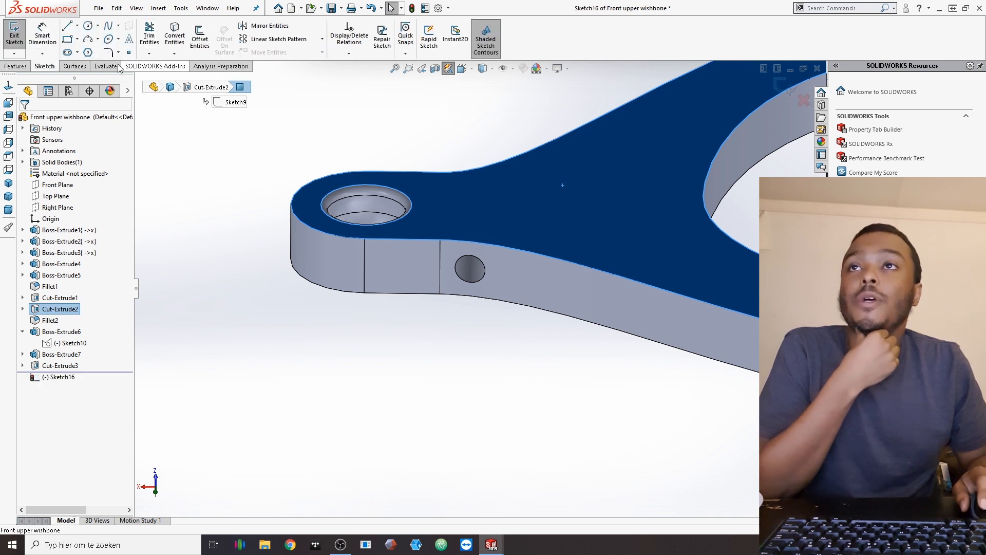
pyautogui.click(67, 40)
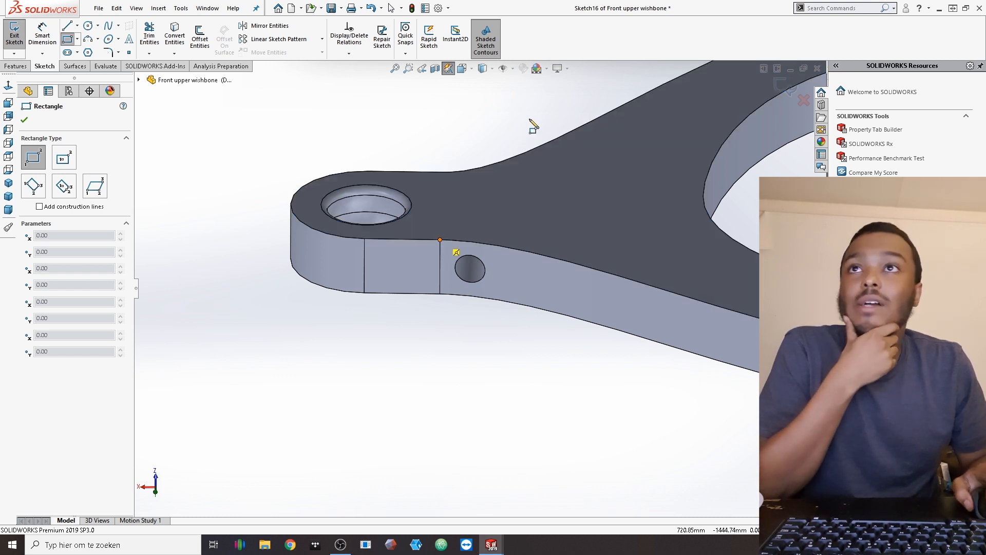
pyautogui.moveTo(441, 239); pyautogui.dragTo(529, 118)
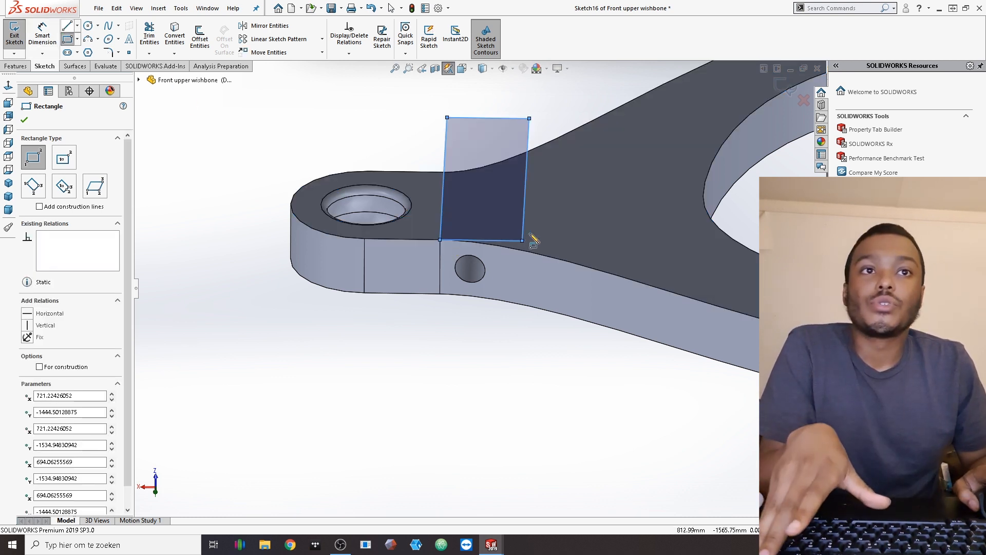
pyautogui.press('Escape')
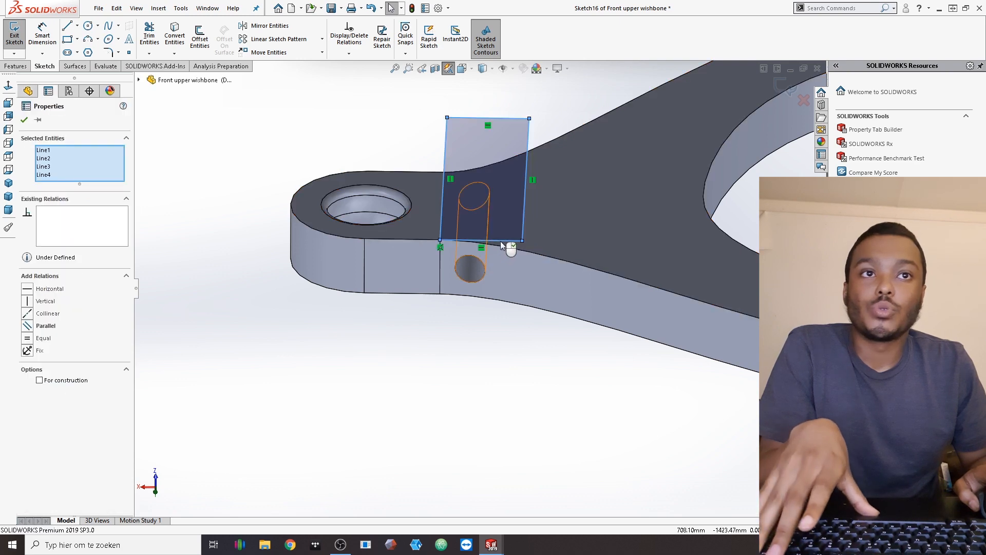
pyautogui.press('Escape')
# Step: Set the length of the rectangle's short side along the arm edge to 10 mm
pyautogui.click(501, 240)
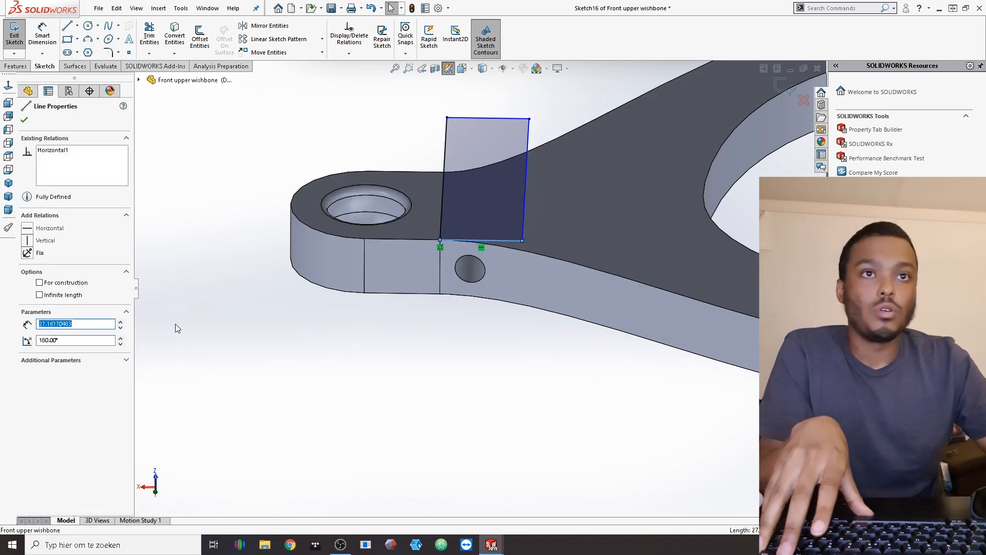
pyautogui.write('10')
pyautogui.press('Return')
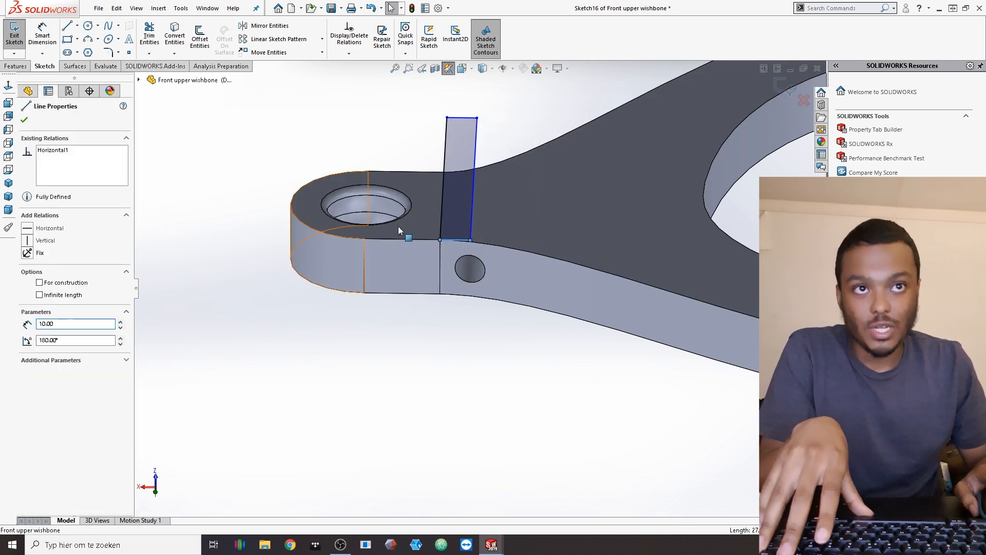
# Step: Offset the rectangle's long side above the cross hole by 15 mm in both directions, with chain selection off
pyautogui.click(472, 206)
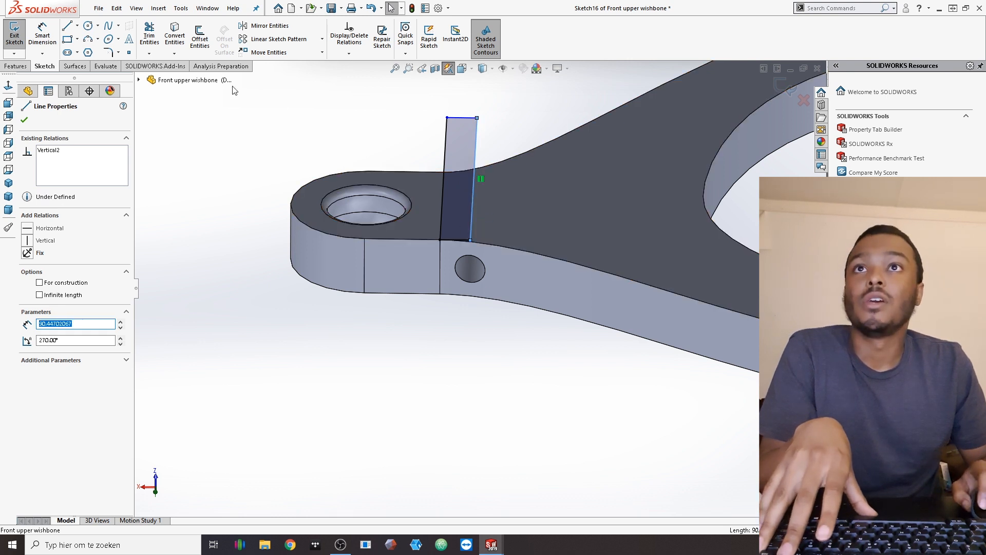
pyautogui.click(204, 38)
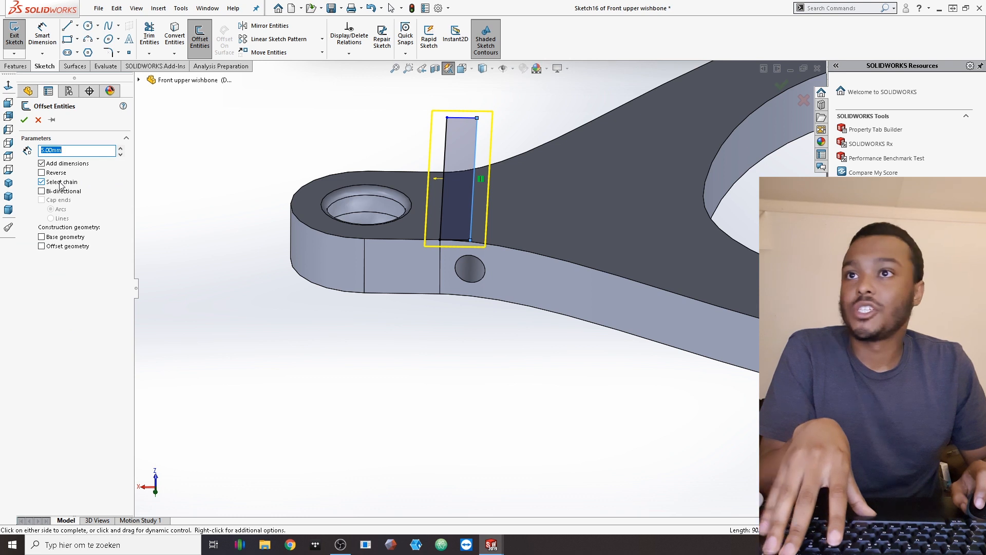
pyautogui.click(61, 183)
pyautogui.click(60, 191)
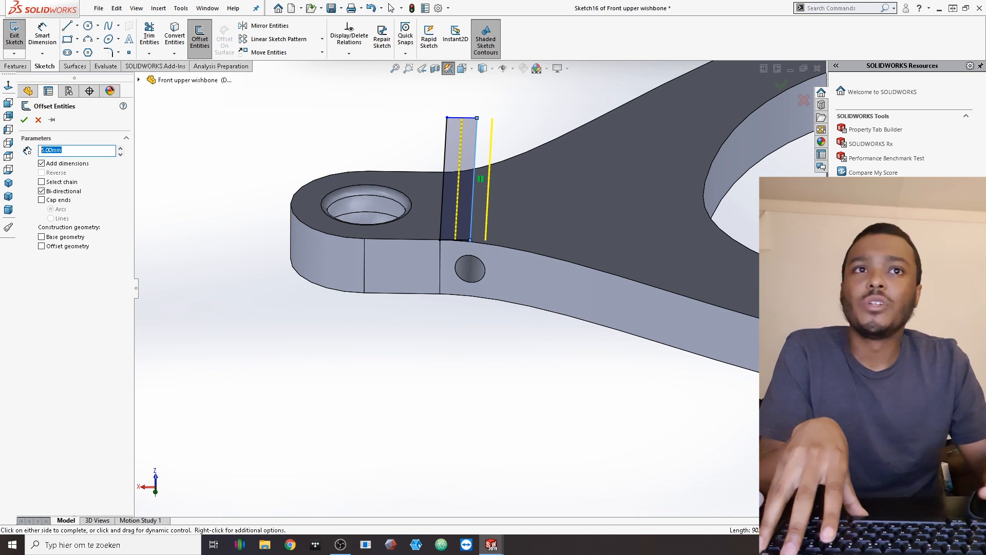
pyautogui.write('14')
pyautogui.press('Return')
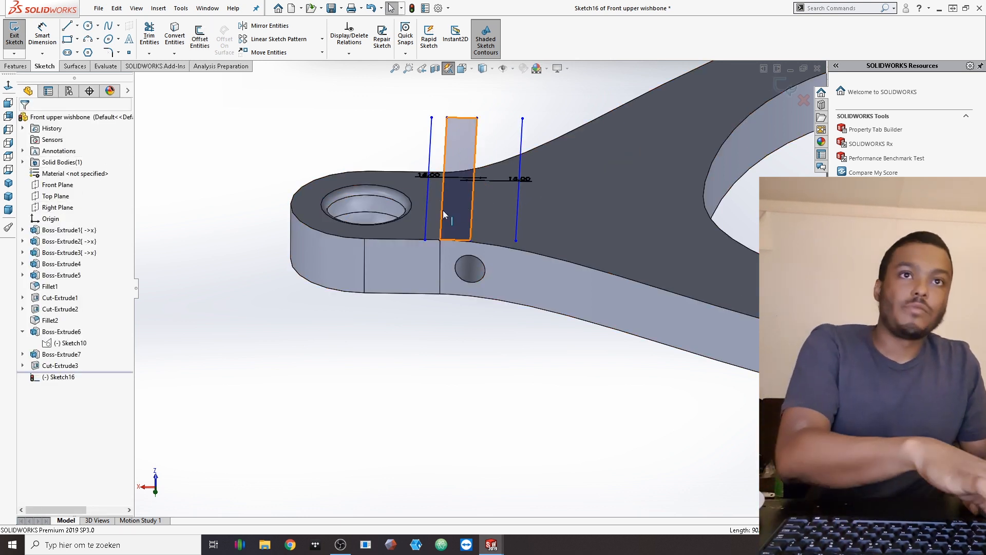
# Step: Delete the offset dimensions and the rectangle's other three sides, leaving three parallel lines, and view the sketch from the Top
pyautogui.moveTo(460, 101); pyautogui.dragTo(441, 266)
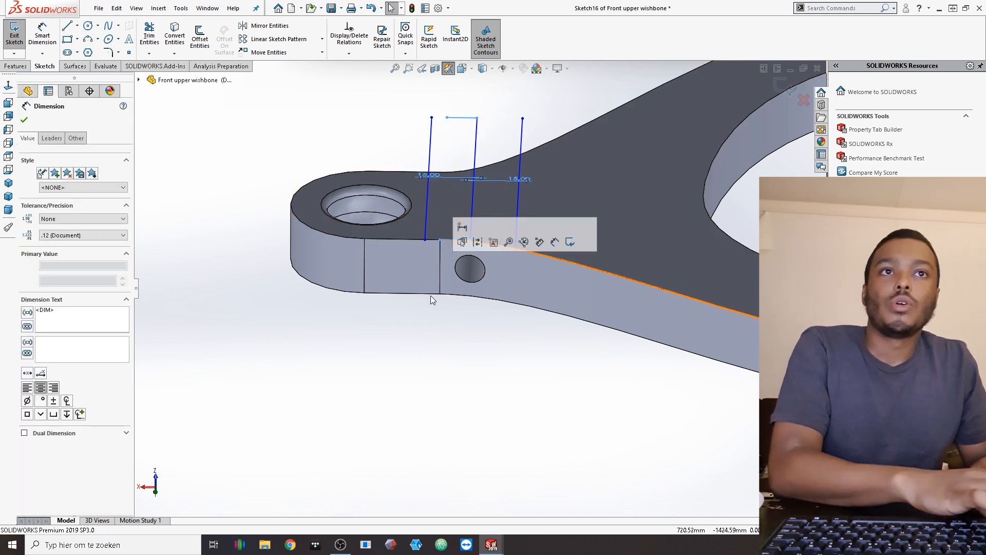
pyautogui.press('Delete')
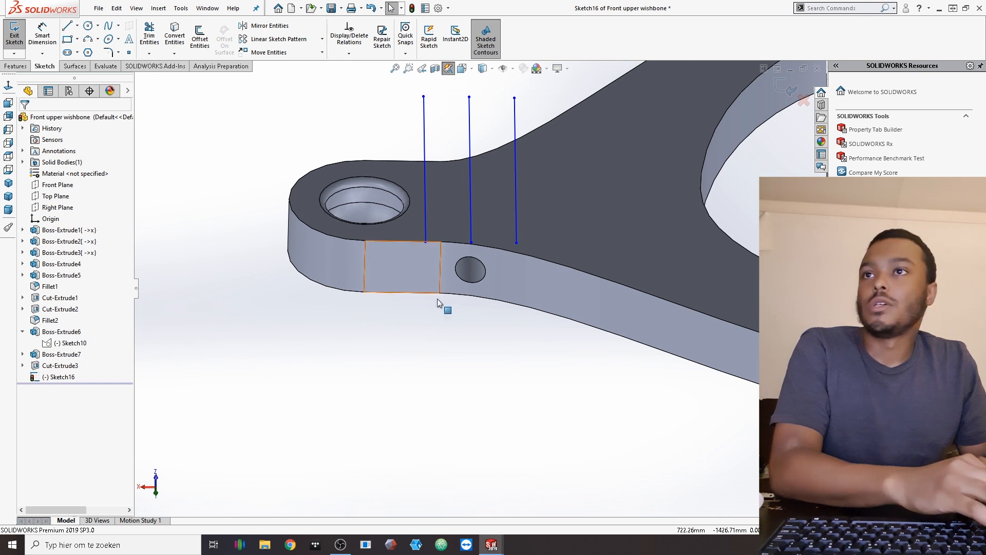
pyautogui.moveTo(143, 160); pyautogui.dragTo(12, 166, button='middle')
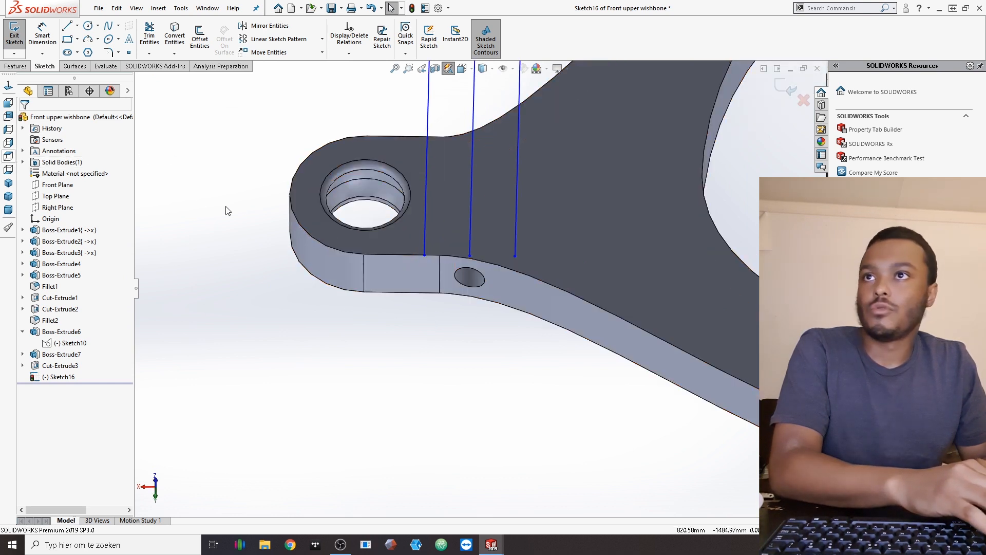
pyautogui.hotkey('ctrl', '5')
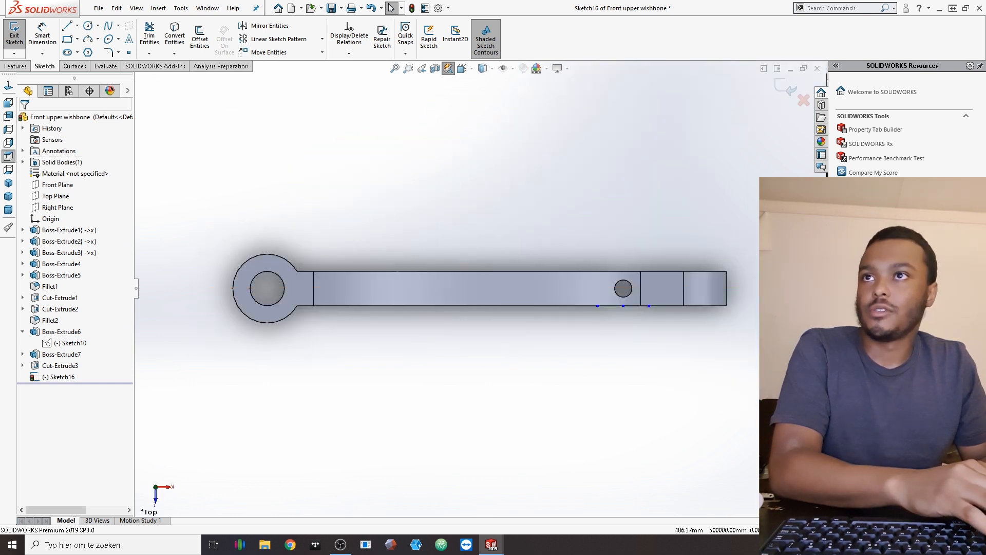
# Step: Draw a horizontal line about 92 mm long from the centre of the ball-joint ring across the three vertical lines
pyautogui.click(8, 102)
pyautogui.scroll(-5, 667, 236)
pyautogui.press('l')
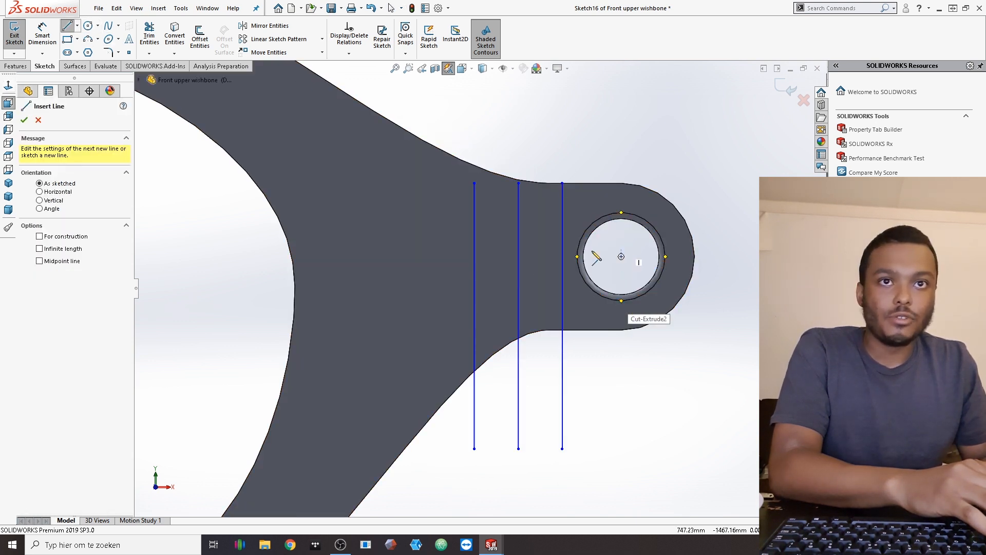
pyautogui.click(622, 257)
pyautogui.click(349, 257)
pyautogui.press('Escape')
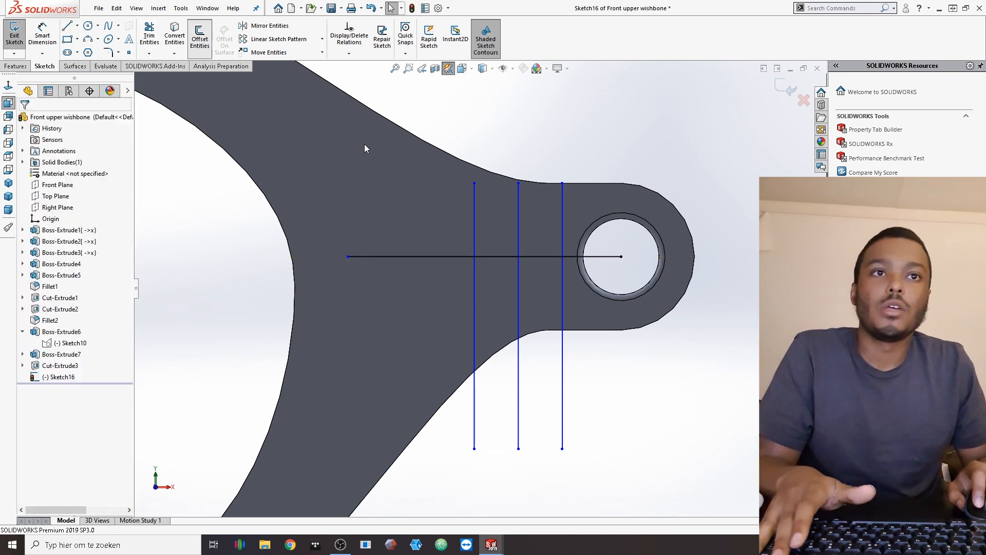
# Step: Offset the horizontal line by 15 mm in both directions, with chain selection off
pyautogui.click(498, 257)
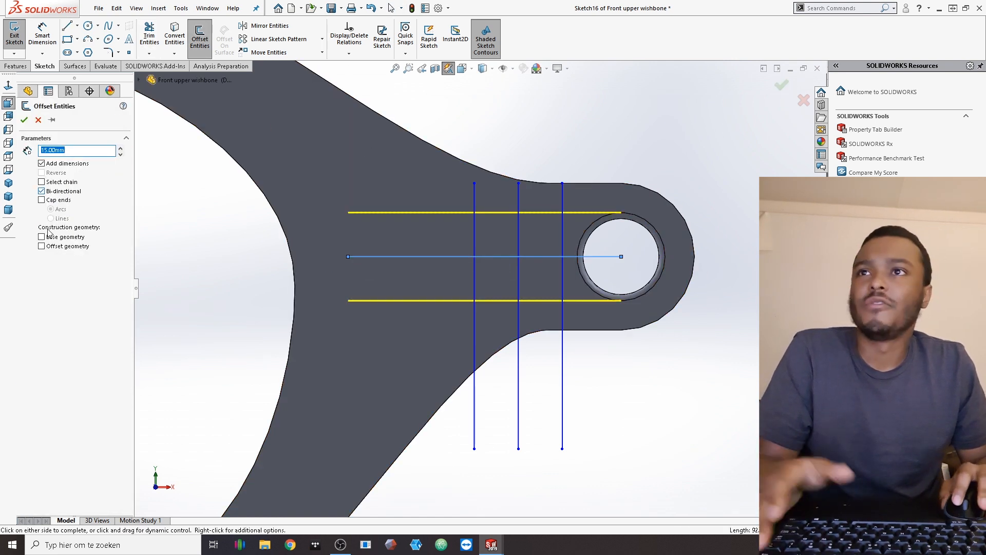
pyautogui.click(427, 225)
pyautogui.moveTo(537, 263)
pyautogui.mouseDown(button='middle')
pyautogui.moveTo(541, 164)
pyautogui.moveTo(529, 264)
pyautogui.mouseUp(button='middle')
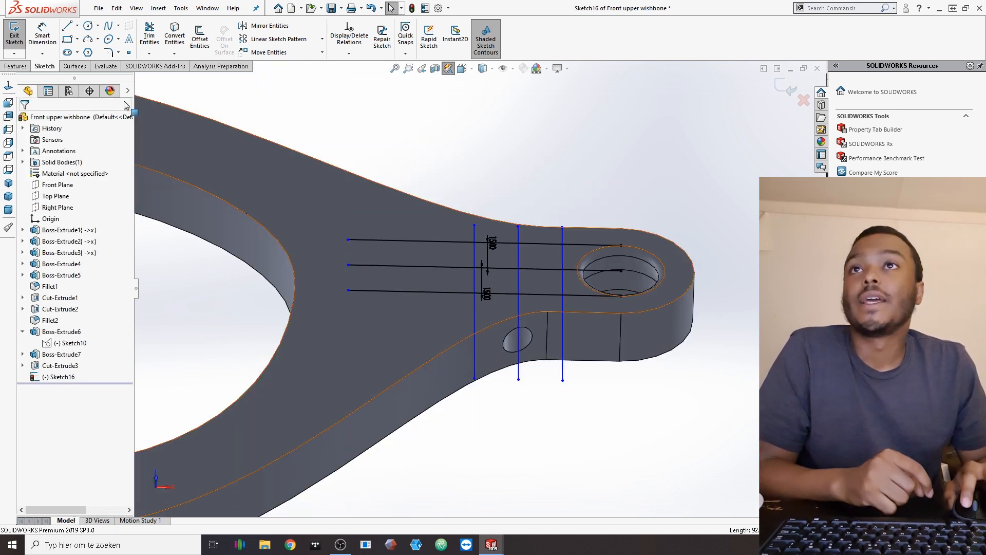
# Step: Trim the crossing lines, leaving only a closed 30 by 30 mm square beside the ball-joint ring
pyautogui.click(149, 35)
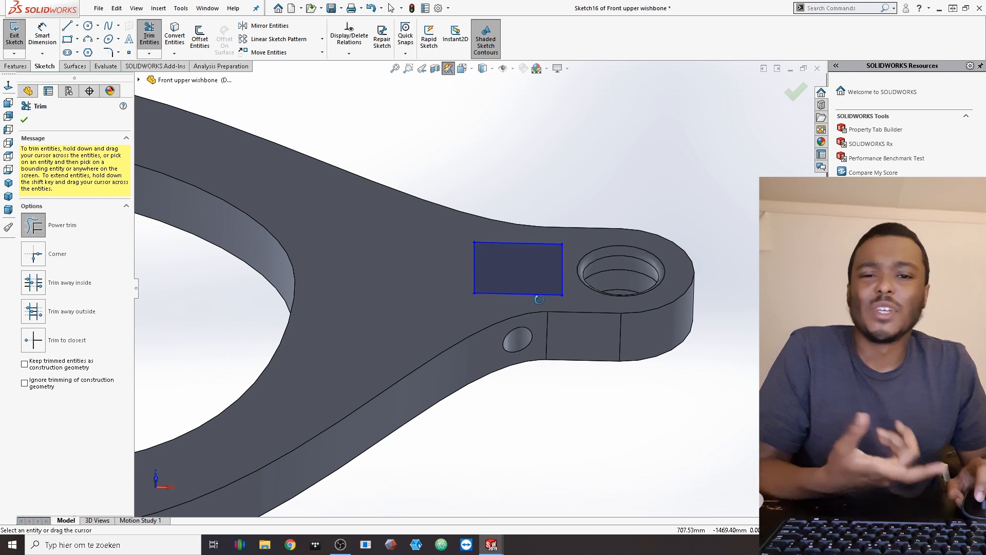
pyautogui.moveTo(534, 296); pyautogui.dragTo(530, 311, button='middle')
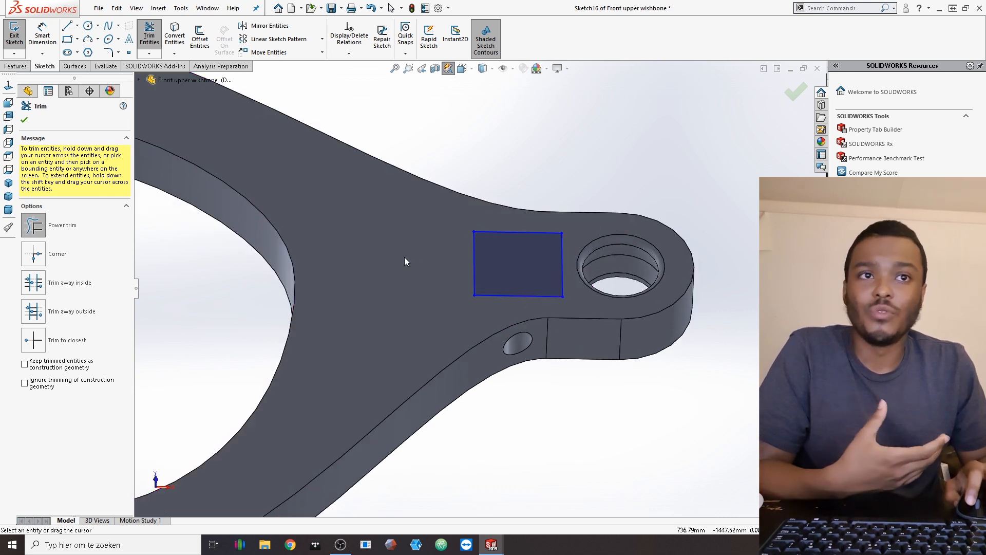
pyautogui.rightClick(510, 297)
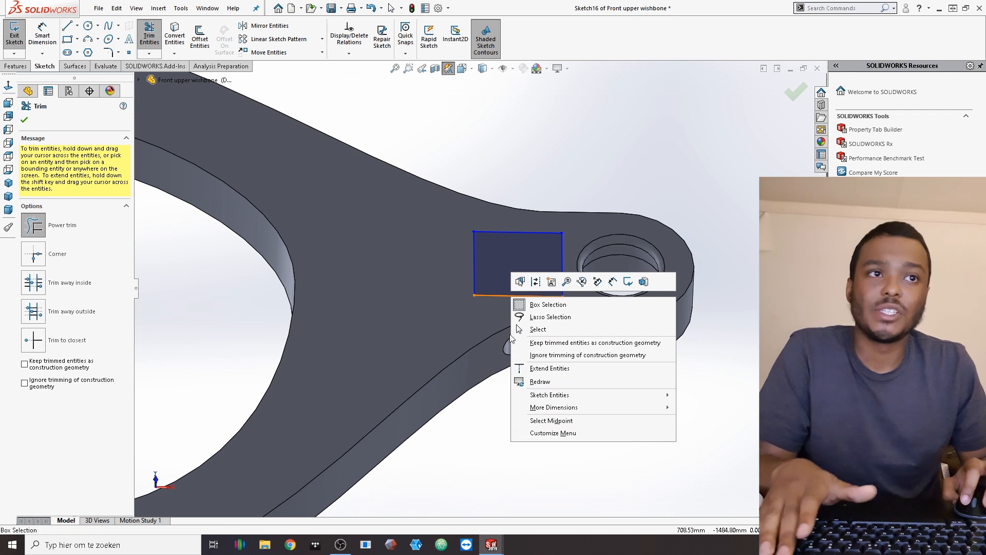
pyautogui.click(434, 444)
pyautogui.click(562, 266)
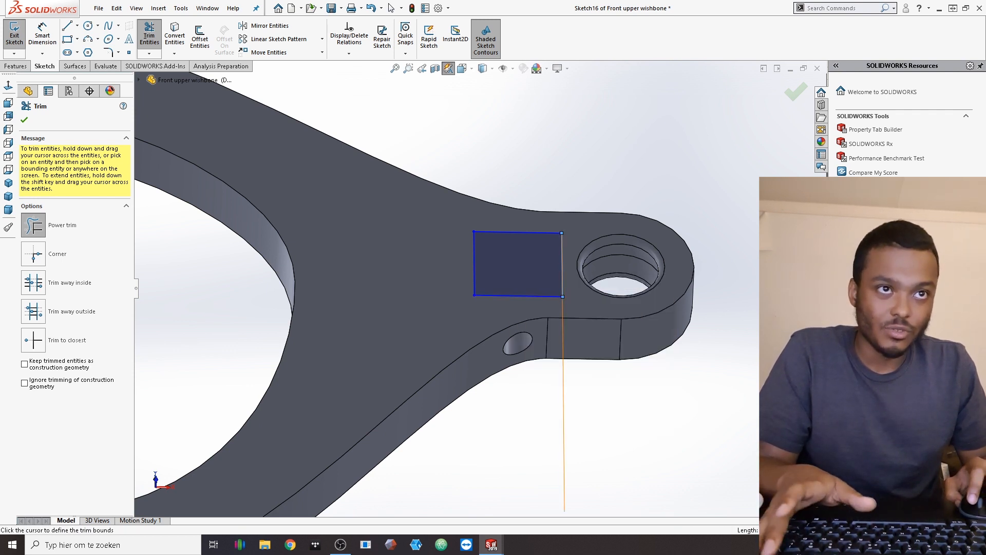
pyautogui.press('Escape')
# Step: Add a Fix relation to each of the square's four sides
pyautogui.rightClick(562, 266)
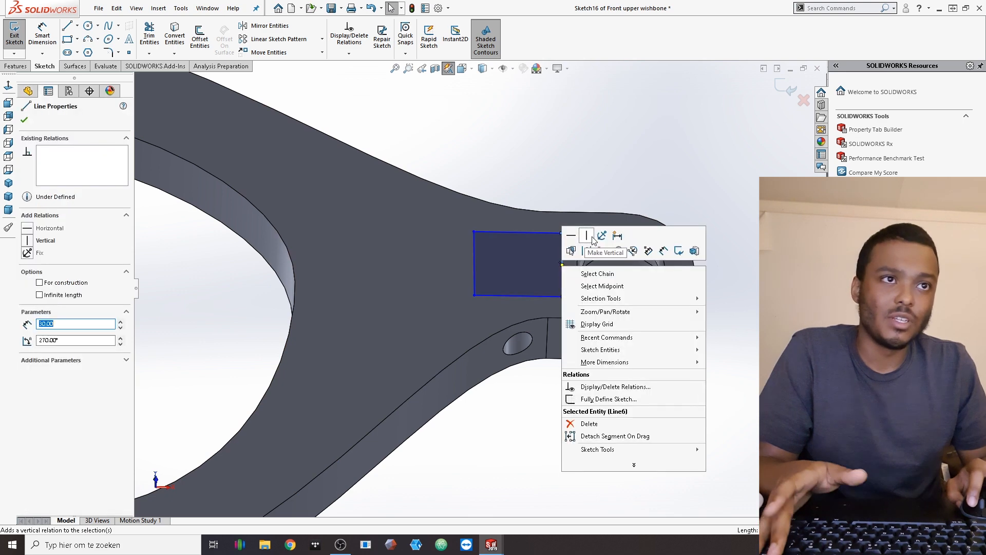
pyautogui.click(591, 236)
pyautogui.rightClick(542, 233)
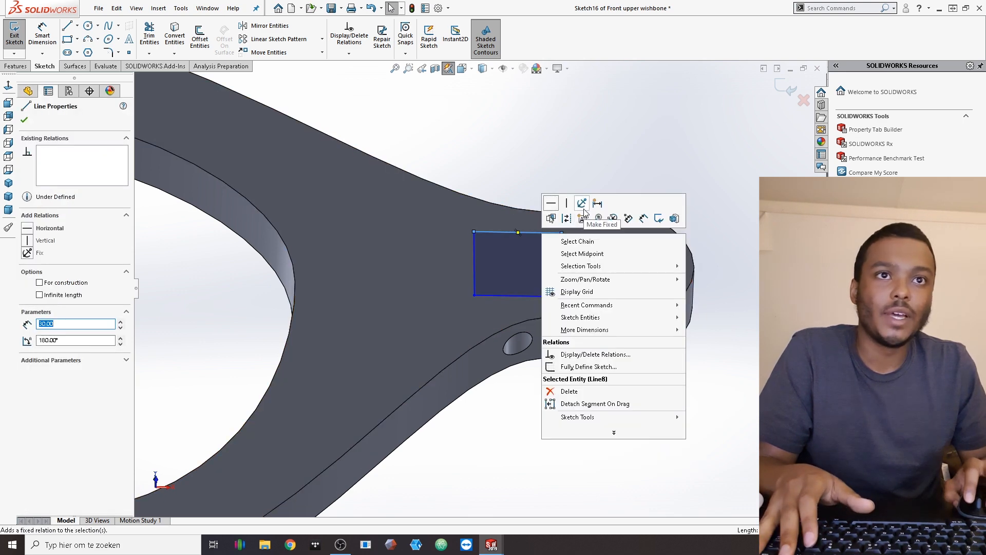
pyautogui.click(551, 203)
pyautogui.rightClick(474, 251)
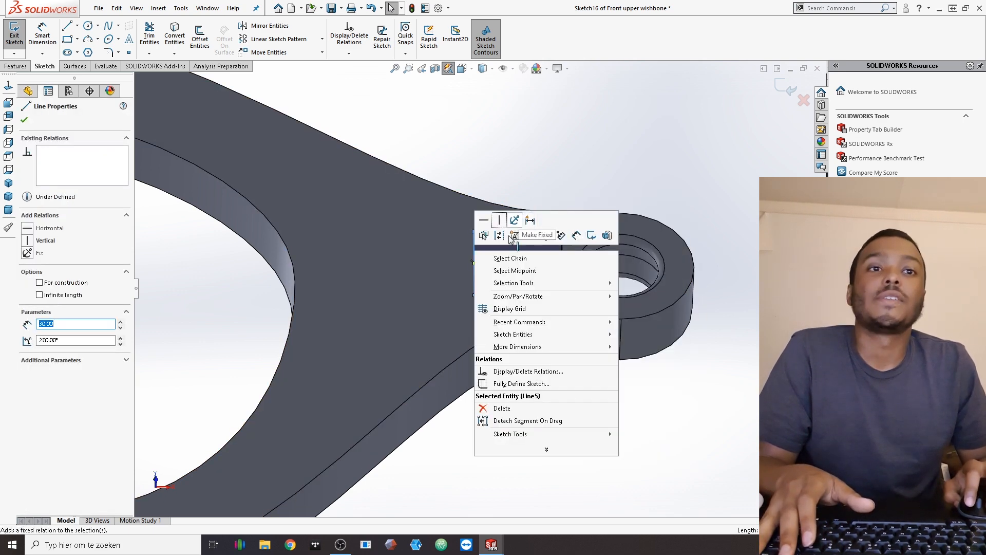
pyautogui.click(512, 223)
pyautogui.rightClick(499, 294)
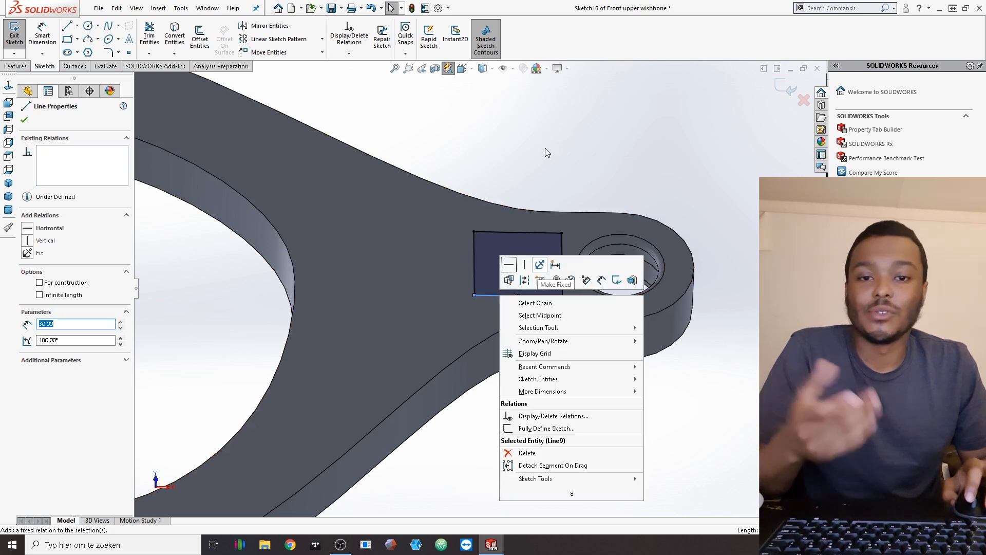
pyautogui.click(539, 265)
pyautogui.click(24, 120)
# Step: Make an Extruded Cut from the square through the full thickness of the arm
pyautogui.click(24, 69)
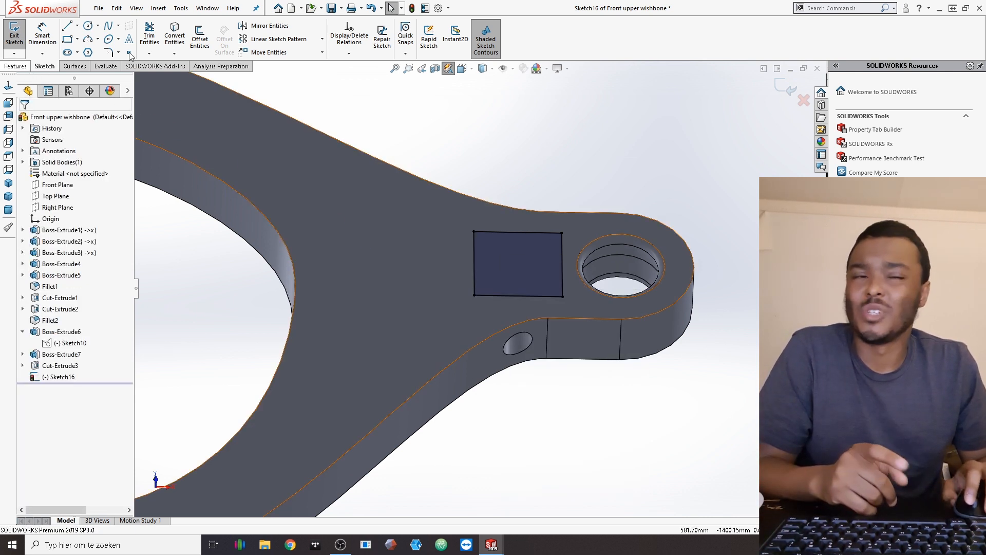
pyautogui.click(152, 40)
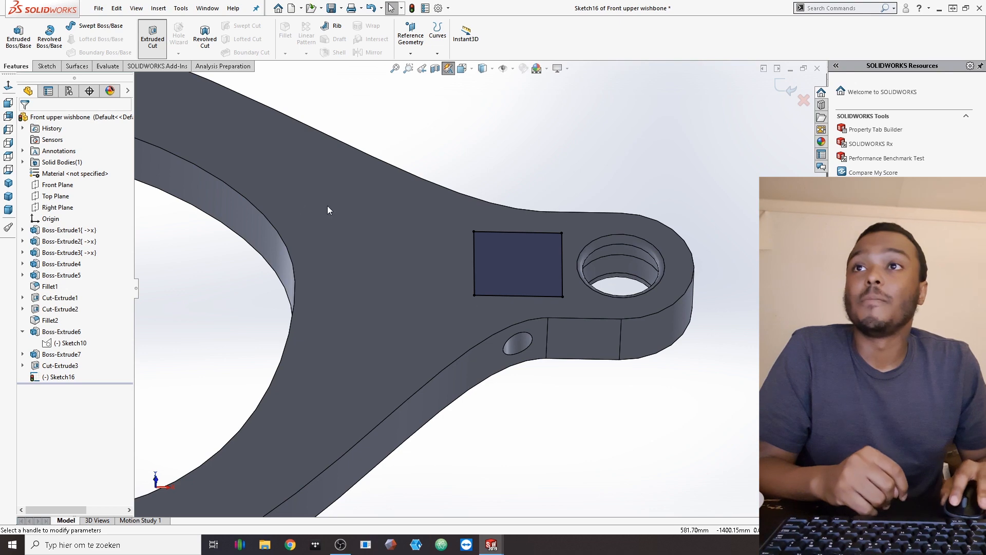
pyautogui.click(24, 120)
pyautogui.click(488, 149)
# Step: Start a fillet on the square opening's edge nearest the ball-joint ring and set its radius to 10 mm
pyautogui.moveTo(537, 189); pyautogui.dragTo(533, 137, button='middle')
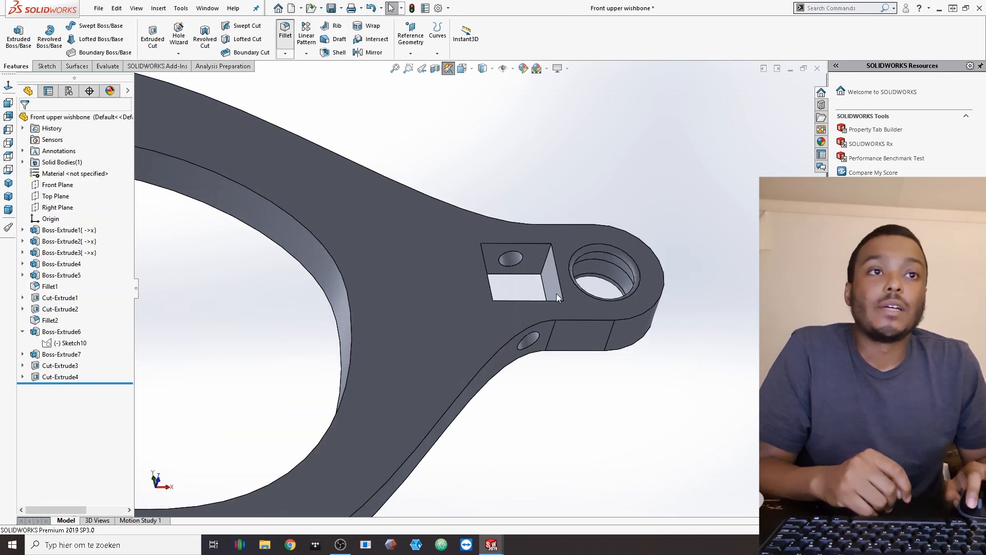
pyautogui.click(557, 264)
pyautogui.scroll(-3, 557, 278)
pyautogui.moveTo(558, 277); pyautogui.dragTo(479, 305, button='middle')
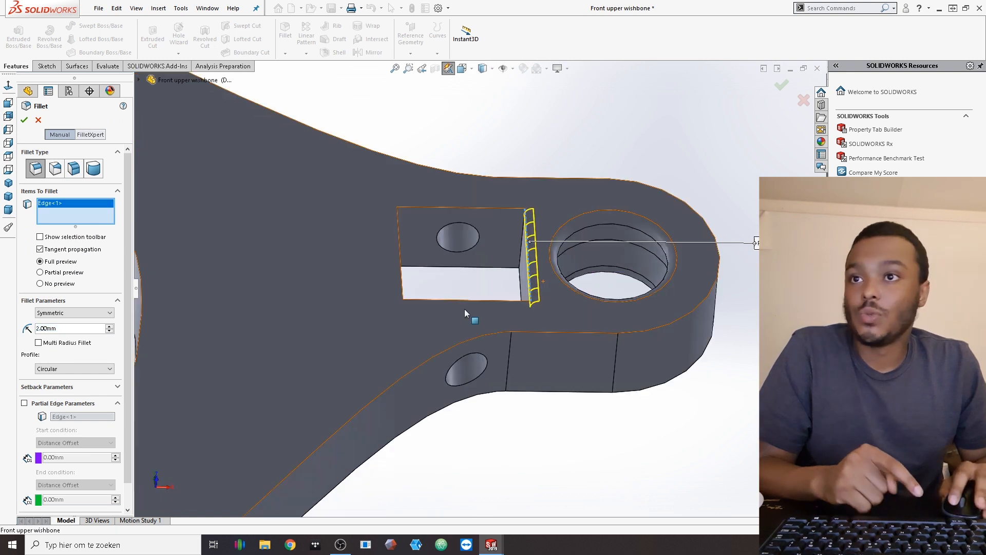
pyautogui.click(111, 326)
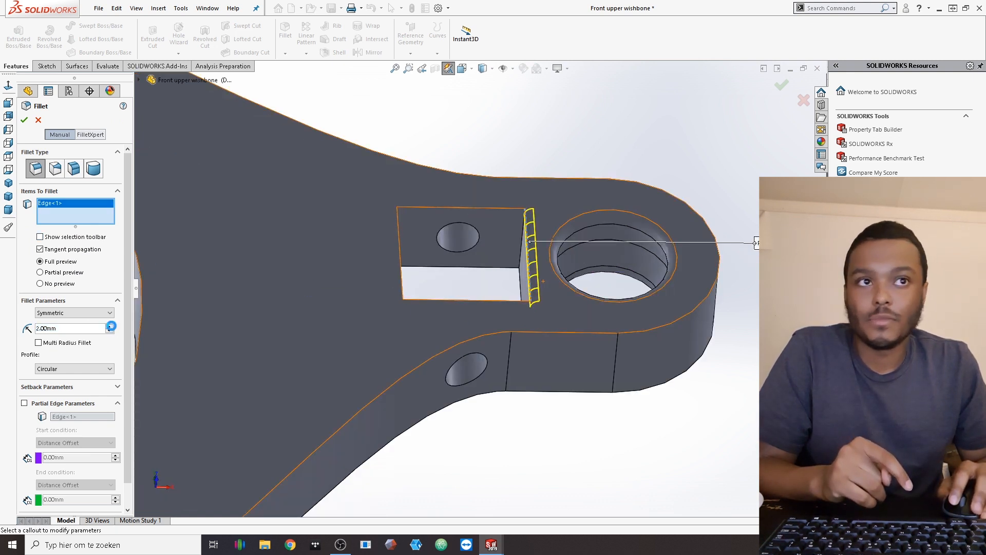
pyautogui.moveTo(407, 319); pyautogui.dragTo(170, 324, button='middle')
pyautogui.click(101, 328)
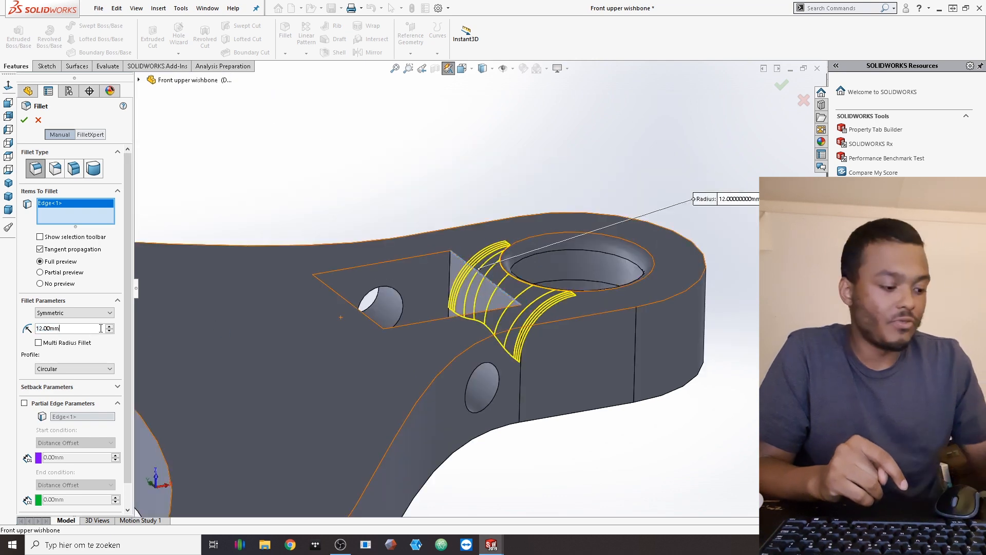
pyautogui.press('Left')
pyautogui.press('Left')
pyautogui.press('Left')
pyautogui.press('Left')
pyautogui.press('Left')
pyautogui.press('BackSpace')
pyautogui.write('0')
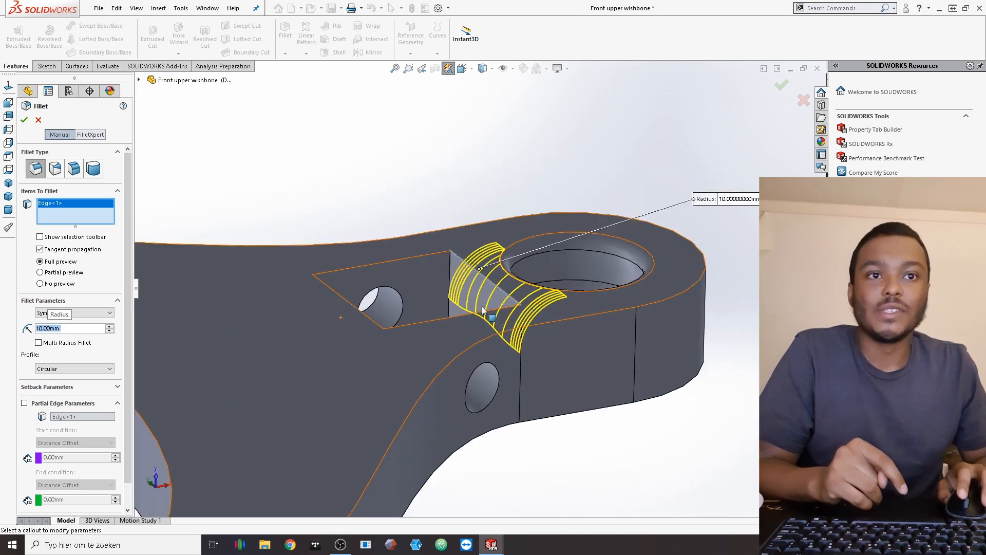
# Step: Add the matching ring-side edge on the opposite face to the 10 mm fillet and apply it
pyautogui.moveTo(473, 214); pyautogui.dragTo(480, 431, button='middle')
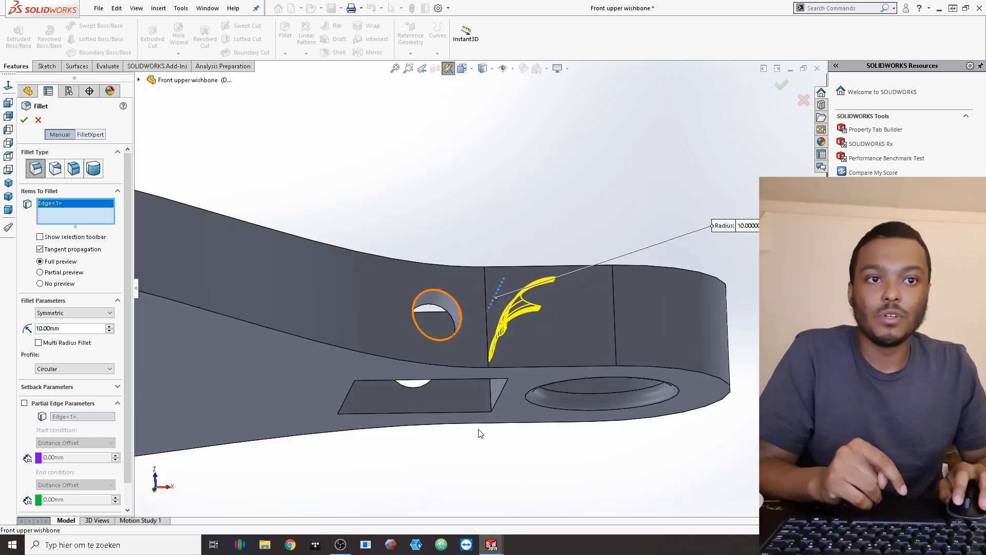
pyautogui.click(503, 396)
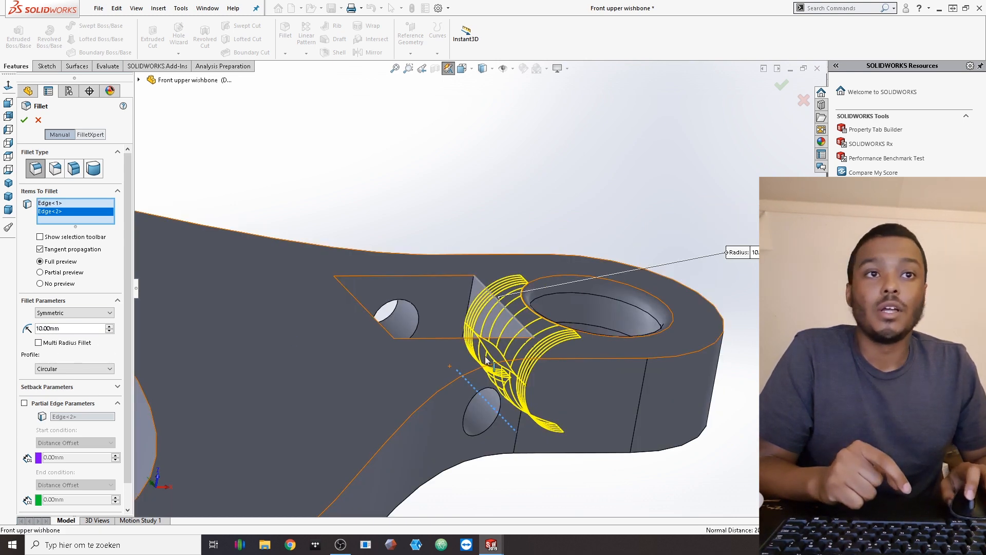
pyautogui.moveTo(486, 362); pyautogui.dragTo(489, 390, button='middle')
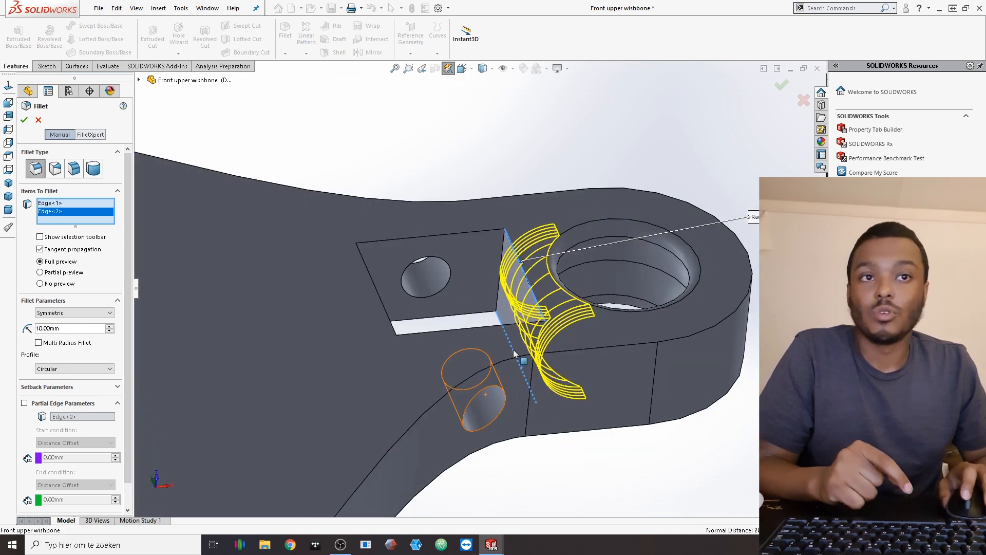
pyautogui.click(9, 117)
pyautogui.click(25, 120)
# Step: Examine the filleted wall between the square opening and the ball-joint ring from several angles
pyautogui.scroll(-5, 355, 258)
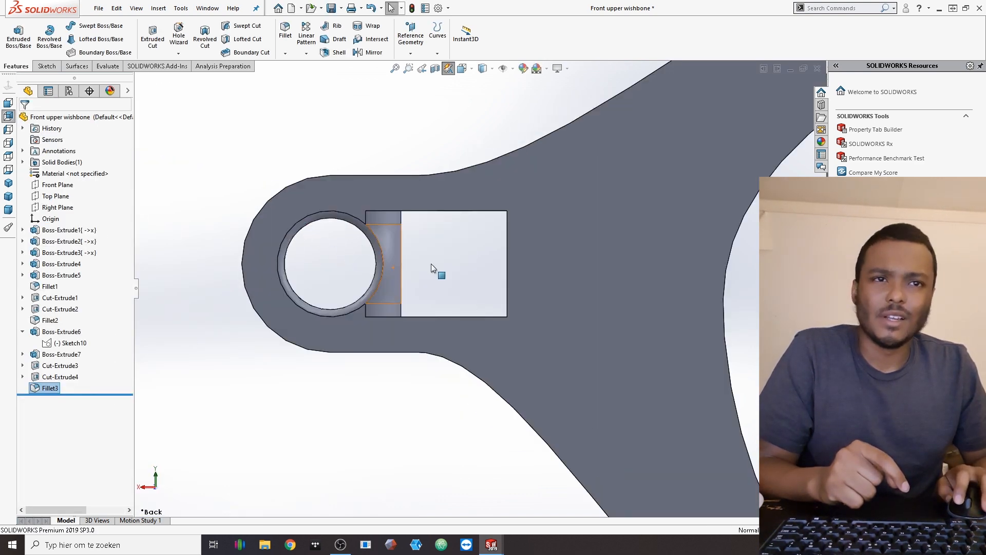
pyautogui.scroll(-4, 389, 259)
pyautogui.moveTo(389, 260); pyautogui.dragTo(498, 281, button='middle')
pyautogui.click(497, 280)
pyautogui.moveTo(436, 269); pyautogui.dragTo(397, 217, button='middle')
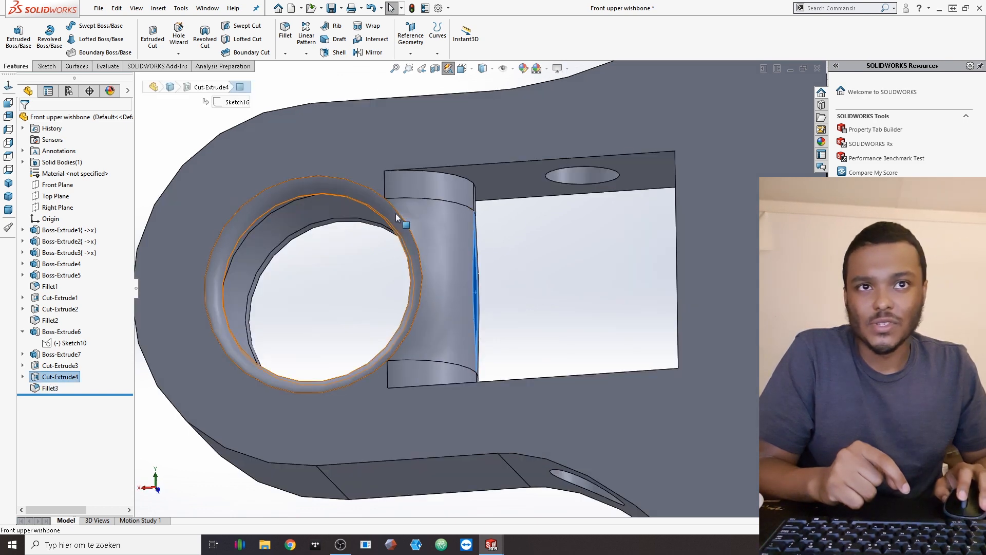
pyautogui.moveTo(408, 341); pyautogui.dragTo(469, 307, button='middle')
pyautogui.scroll(4, 469, 307)
pyautogui.click(535, 318)
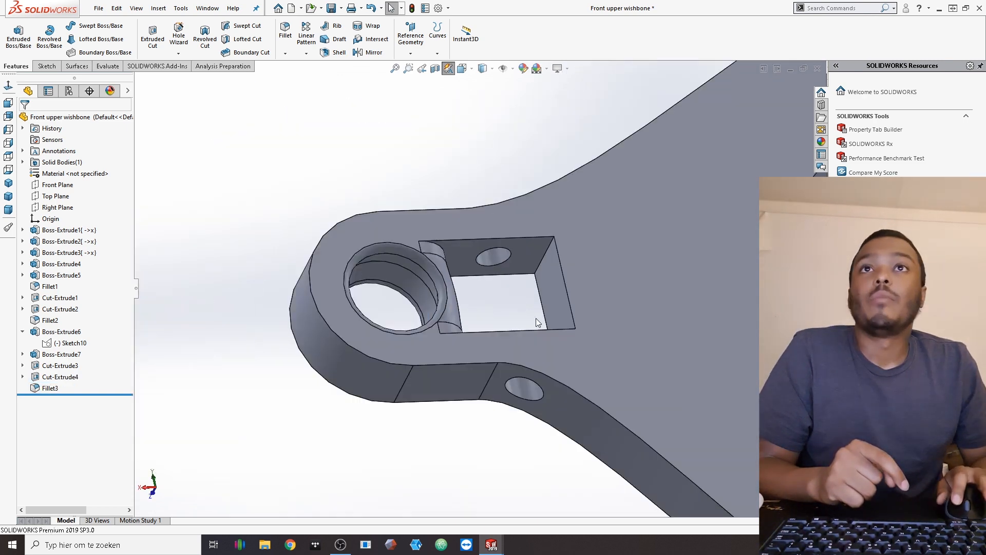
# Step: Fillet both edges of the opening's wall farthest from the ball-joint ring with a 10 mm radius
pyautogui.moveTo(535, 318); pyautogui.dragTo(548, 320, button='middle')
pyautogui.click(285, 31)
pyautogui.click(552, 261)
pyautogui.click(527, 309)
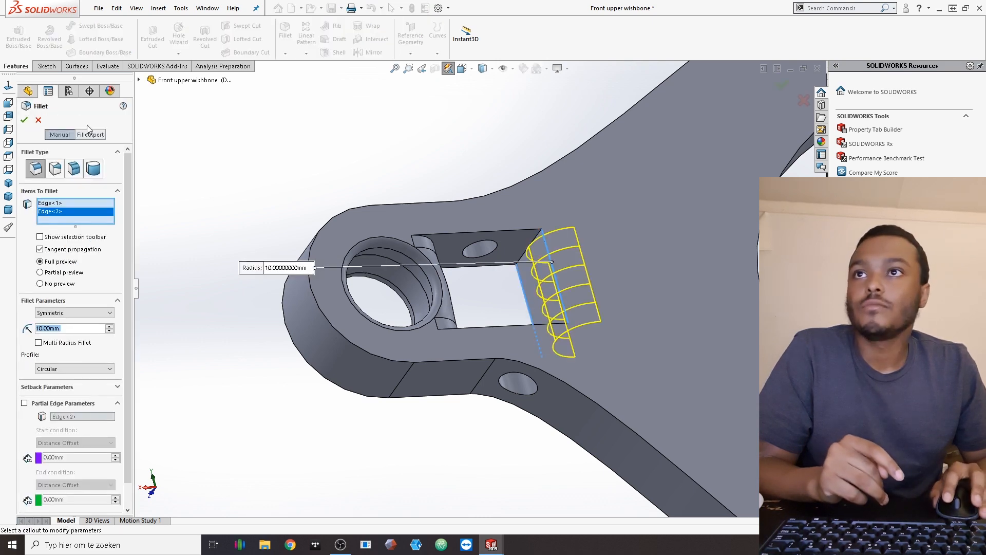
pyautogui.click(24, 119)
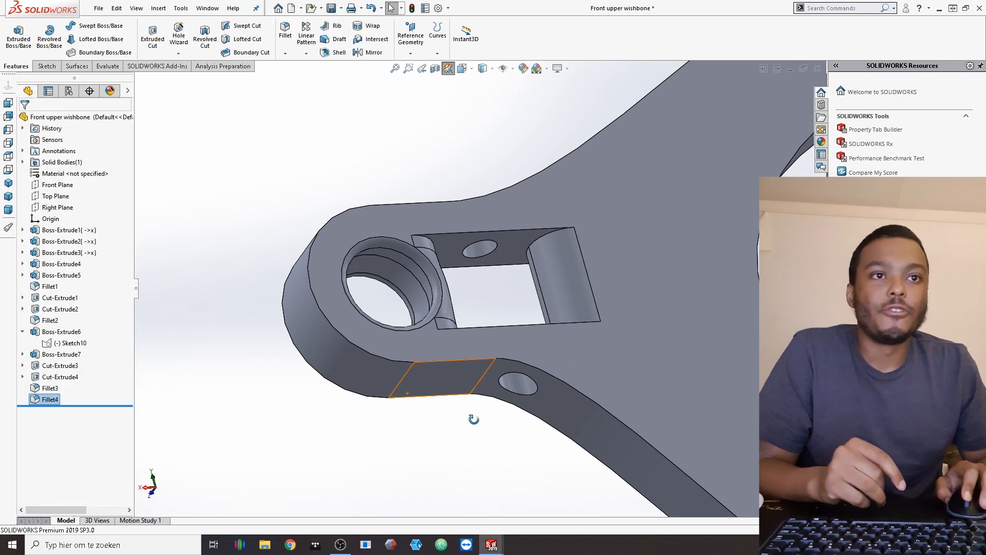
# Step: Start an Extruded Boss sketch on the flat side face beside the ring and draw a 12.5 mm radius circle around the cross hole
pyautogui.moveTo(474, 482); pyautogui.dragTo(531, 378, button='middle')
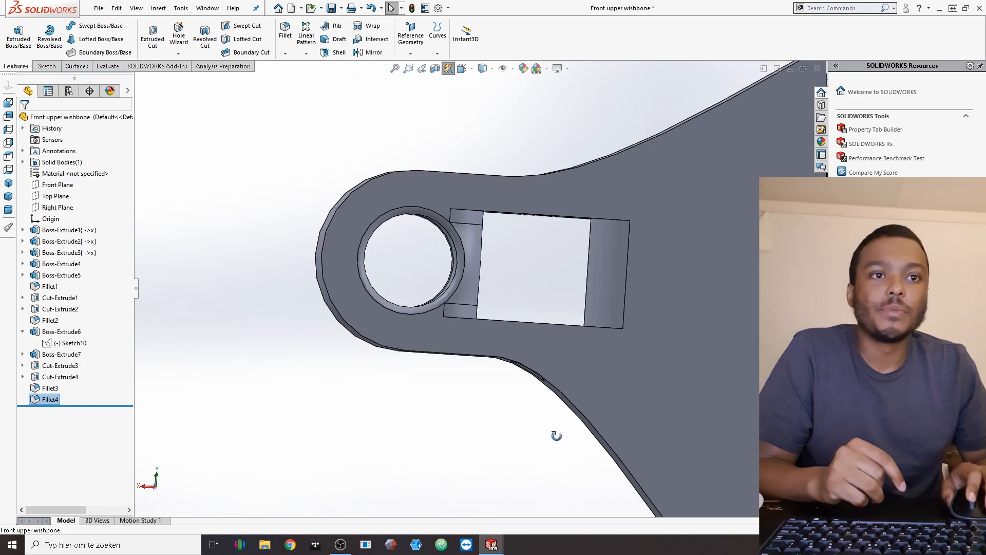
pyautogui.moveTo(582, 278); pyautogui.dragTo(521, 438, button='middle')
pyautogui.moveTo(538, 322)
pyautogui.mouseDown(button='middle')
pyautogui.moveTo(526, 346)
pyautogui.moveTo(534, 318)
pyautogui.moveTo(430, 361)
pyautogui.mouseUp(button='middle')
pyautogui.click(396, 377)
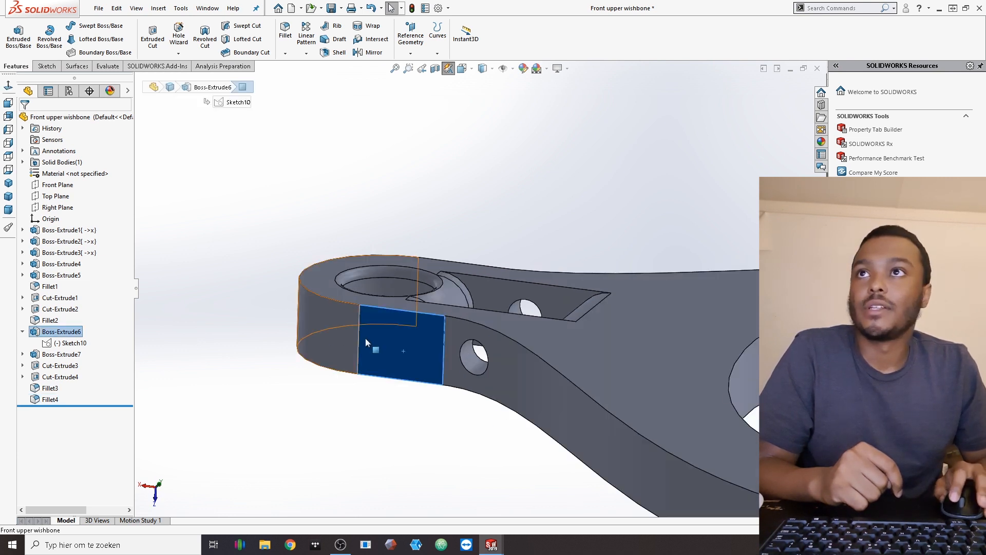
pyautogui.click(18, 34)
pyautogui.click(87, 26)
pyautogui.scroll(-2, 492, 393)
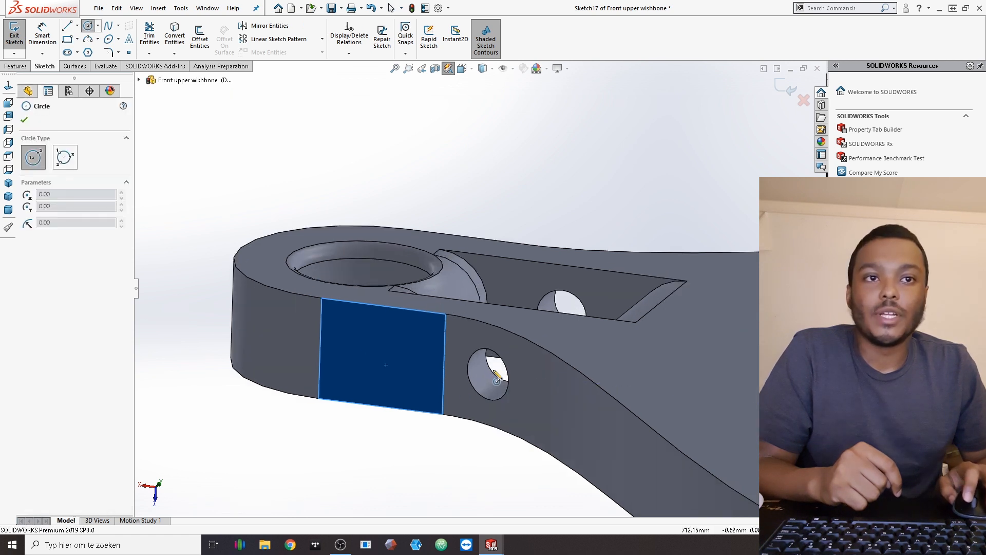
pyautogui.click(548, 349)
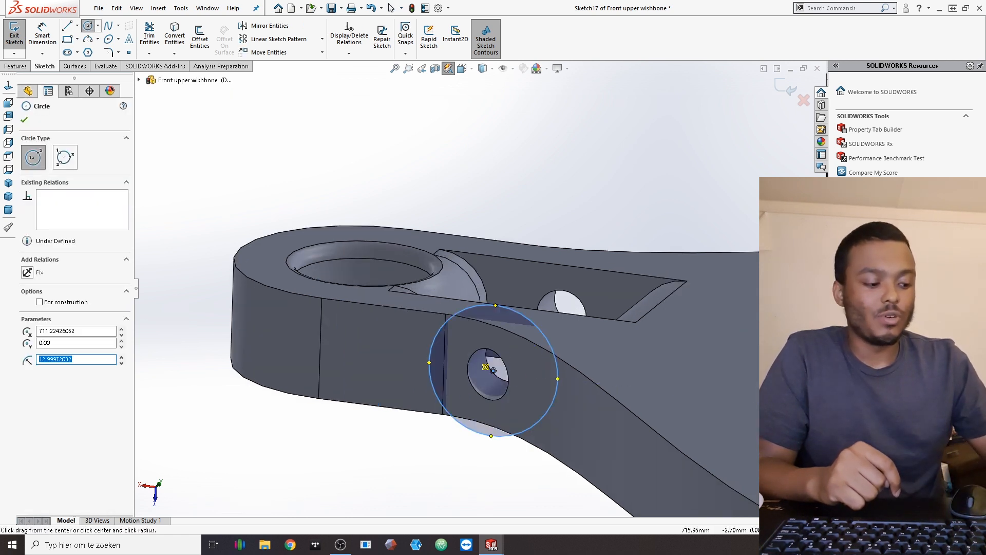
pyautogui.write('12.5')
pyautogui.press('Return')
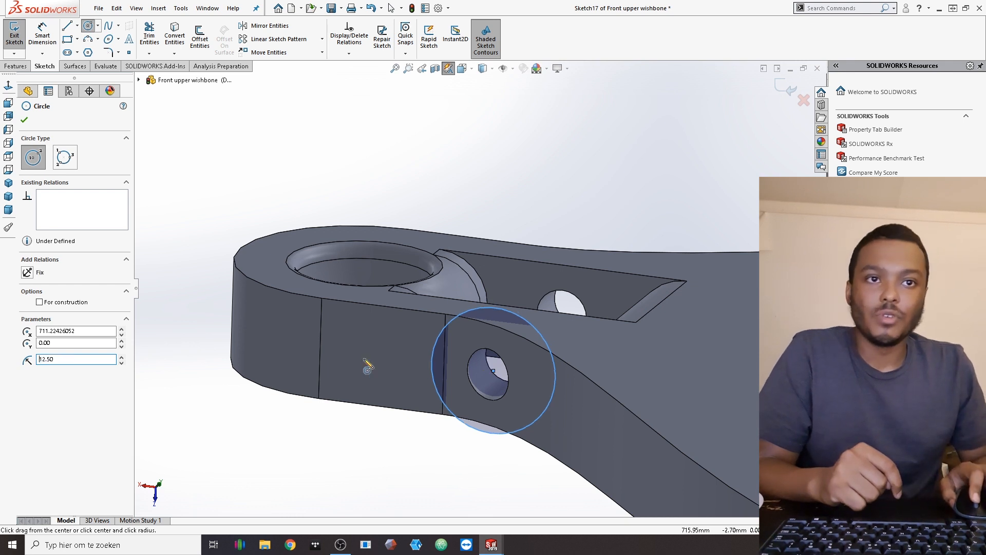
pyautogui.hotkey('ctrl', '8')
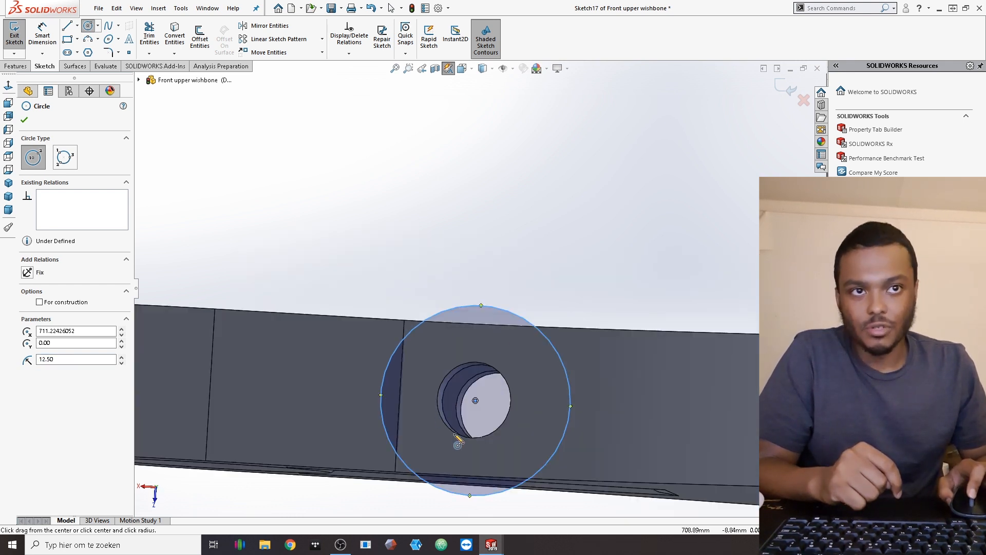
pyautogui.moveTo(429, 393)
pyautogui.mouseDown(button='middle')
pyautogui.moveTo(435, 426)
pyautogui.moveTo(452, 431)
pyautogui.mouseUp(button='middle')
pyautogui.scroll(1, 452, 432)
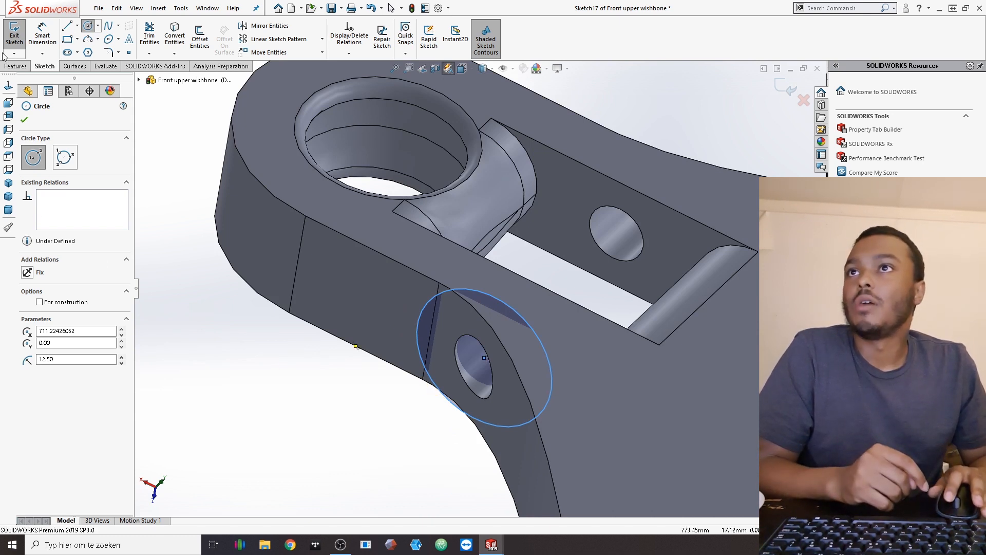
pyautogui.click(15, 66)
pyautogui.click(18, 44)
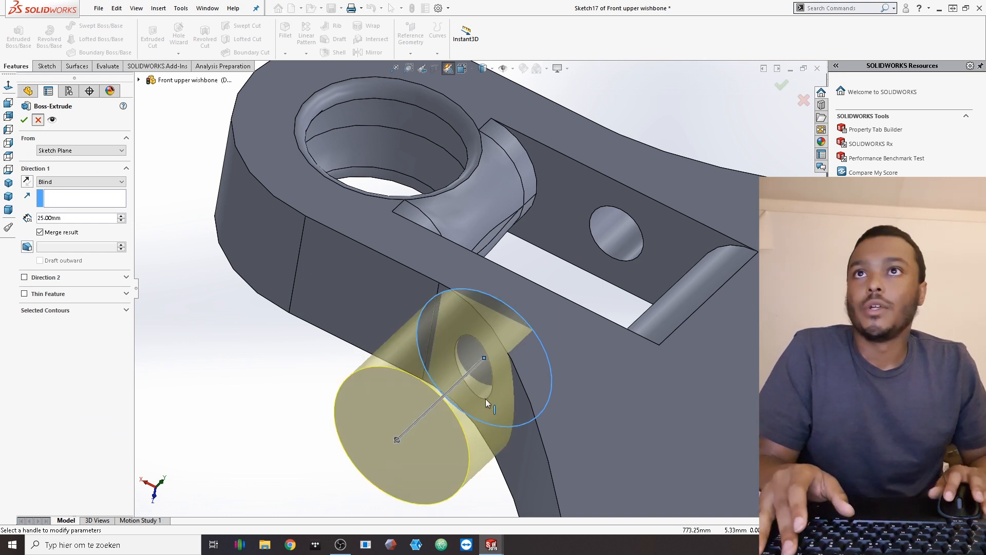
pyautogui.press('Escape')
# Step: Add the cross hole's outline to the circle sketch and extrude the boss up to the square opening's inner side face
pyautogui.click(47, 67)
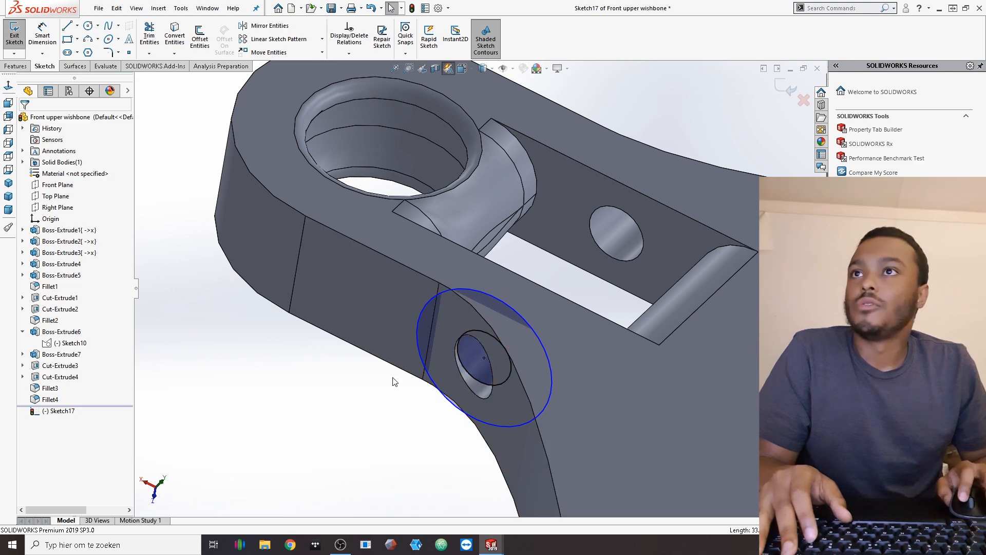
pyautogui.click(16, 66)
pyautogui.click(18, 36)
pyautogui.moveTo(518, 298); pyautogui.dragTo(450, 321, button='middle')
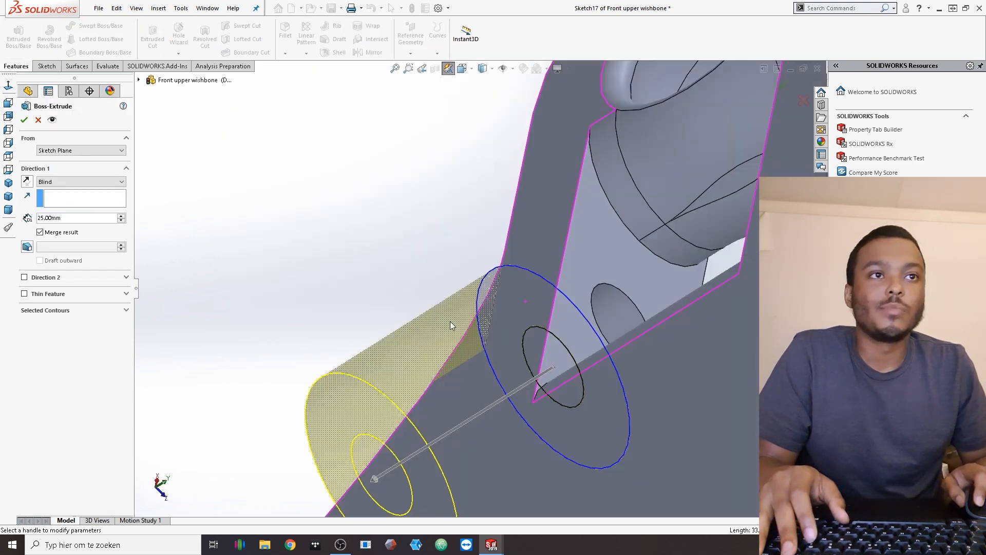
pyautogui.click(599, 249)
pyautogui.click(24, 119)
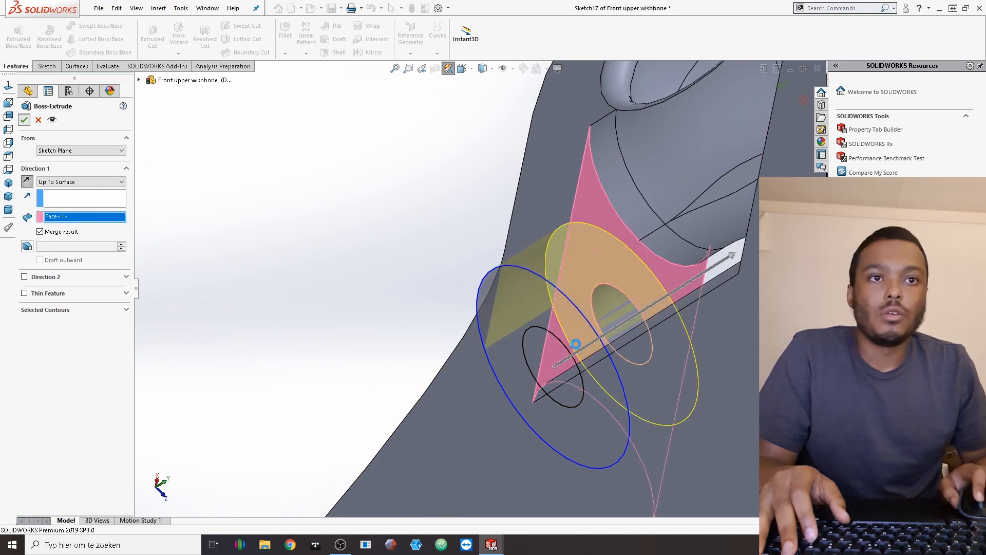
# Step: Start a sketch on the boss's exposed crescent face and convert the outlines of both crescent faces into it
pyautogui.moveTo(597, 336); pyautogui.dragTo(405, 336, button='middle')
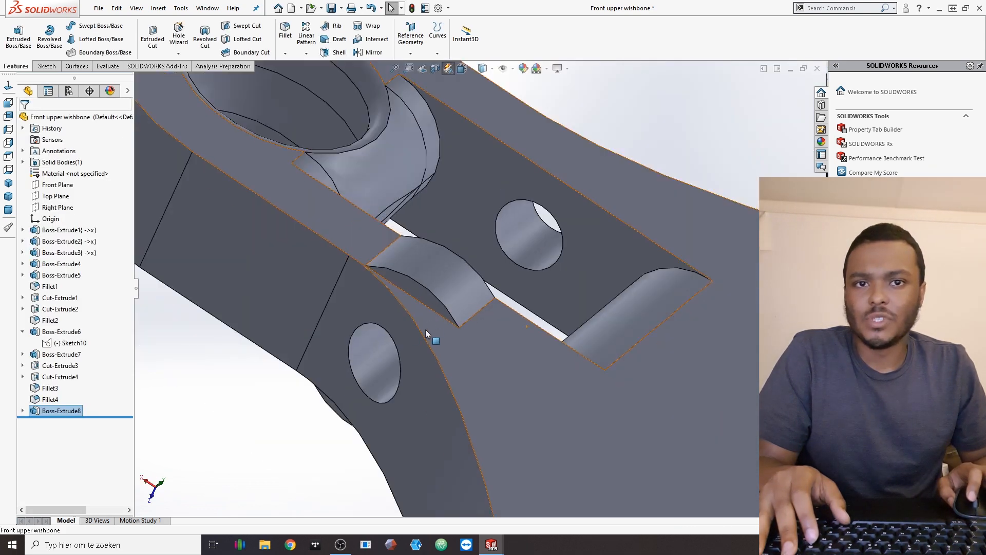
pyautogui.click(424, 295)
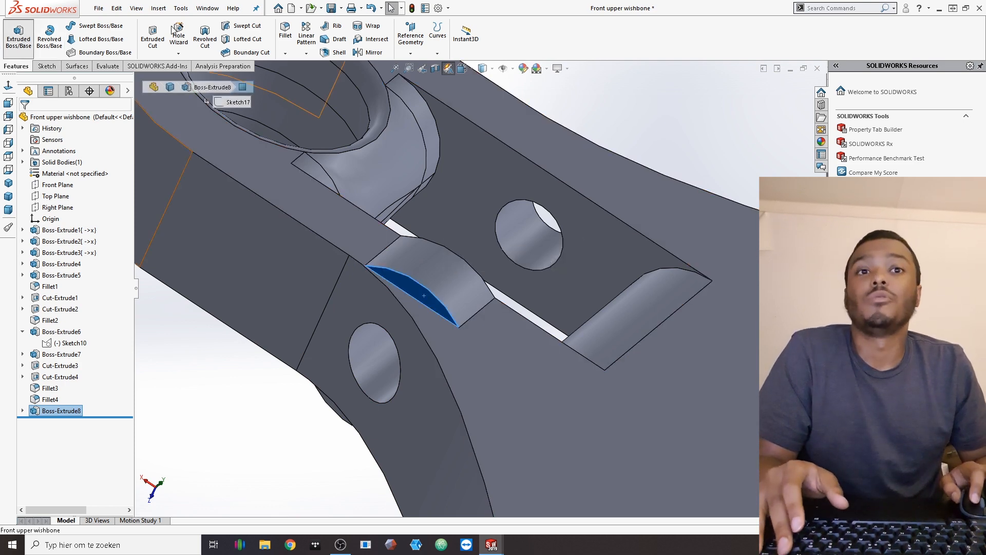
pyautogui.click(157, 34)
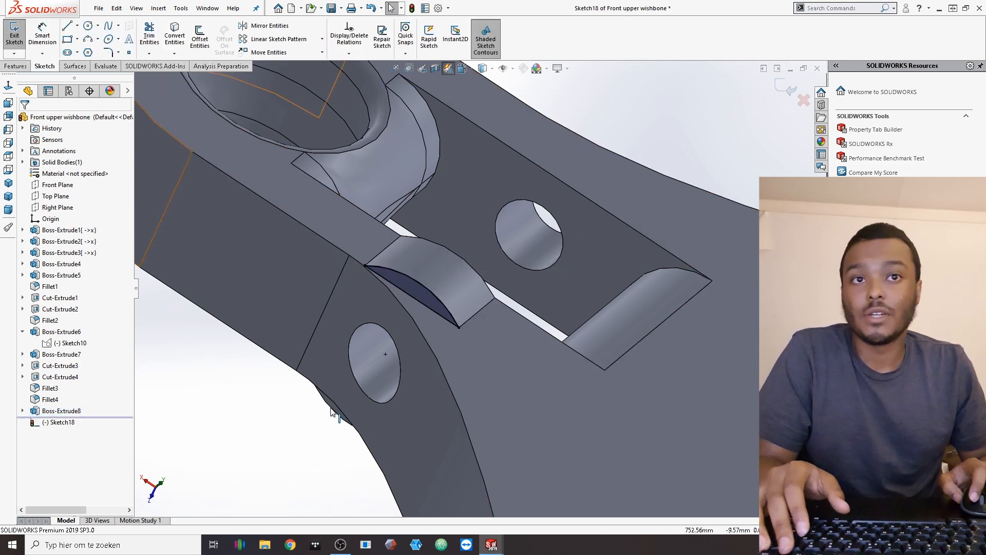
pyautogui.click(332, 411)
pyautogui.click(175, 36)
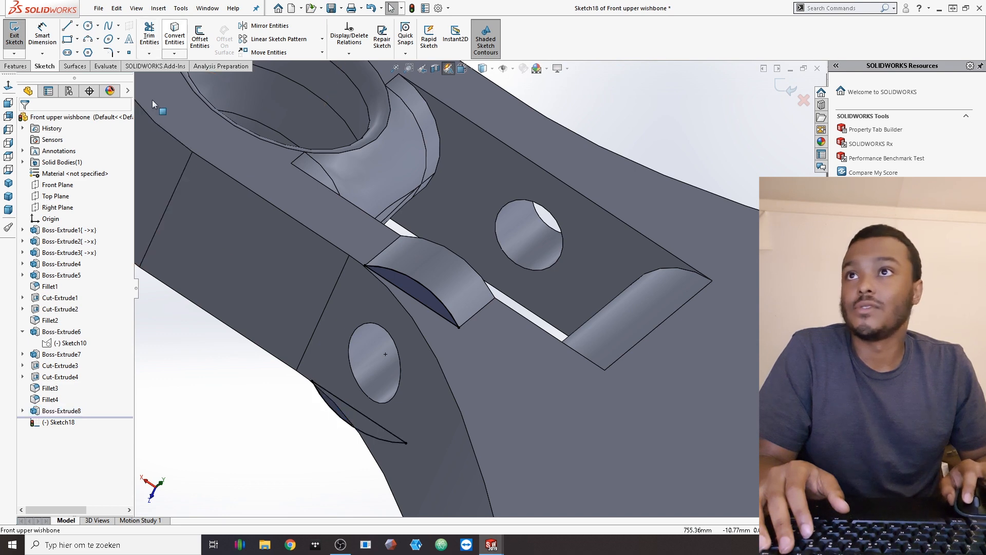
# Step: Extrude both crescent profiles Up To Surface, ending at the arm's outer side face around the cross hole
pyautogui.click(15, 66)
pyautogui.click(18, 36)
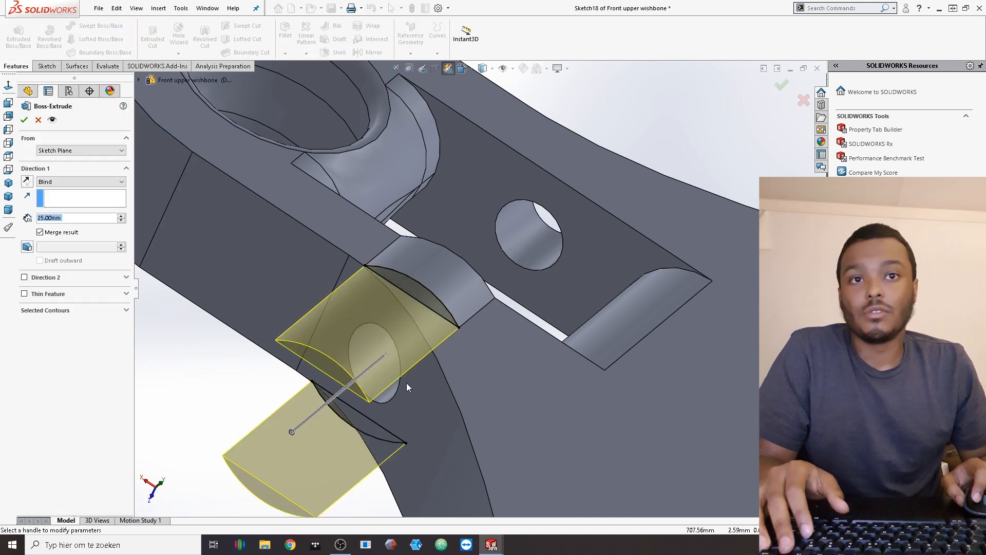
pyautogui.click(414, 380)
pyautogui.moveTo(405, 349); pyautogui.dragTo(399, 350, button='middle')
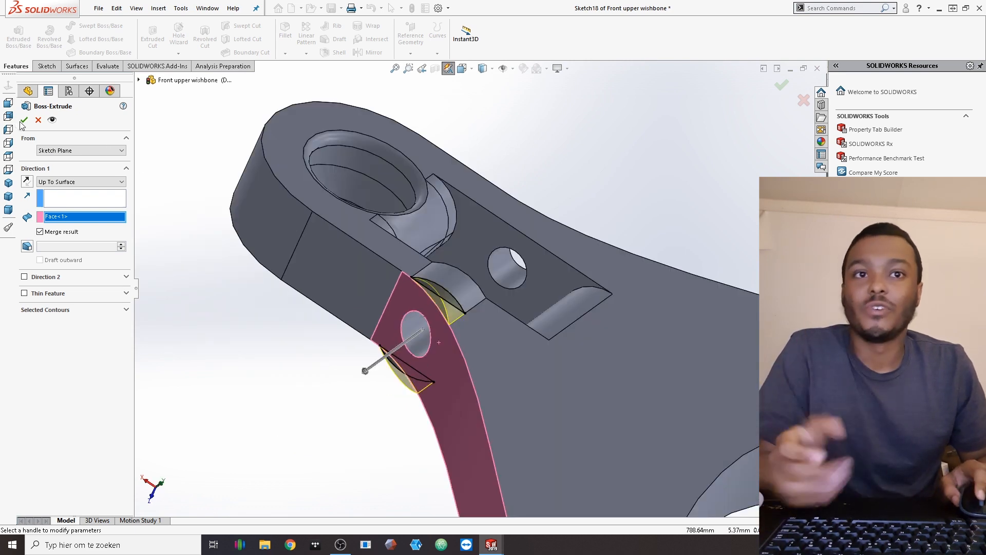
pyautogui.click(24, 120)
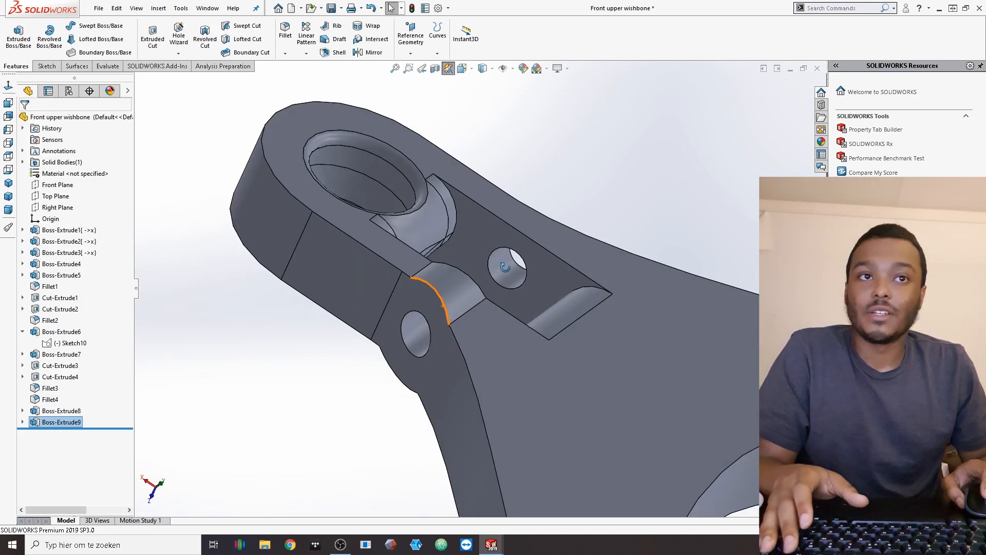
# Step: Examine the boss around the cross hole and the arm's side faces from several angles
pyautogui.moveTo(505, 267); pyautogui.dragTo(486, 282, button='middle')
pyautogui.scroll(-4, 444, 308)
pyautogui.moveTo(444, 308)
pyautogui.mouseDown(button='middle')
pyautogui.moveTo(445, 324)
pyautogui.moveTo(464, 308)
pyautogui.mouseUp(button='middle')
pyautogui.scroll(4, 464, 315)
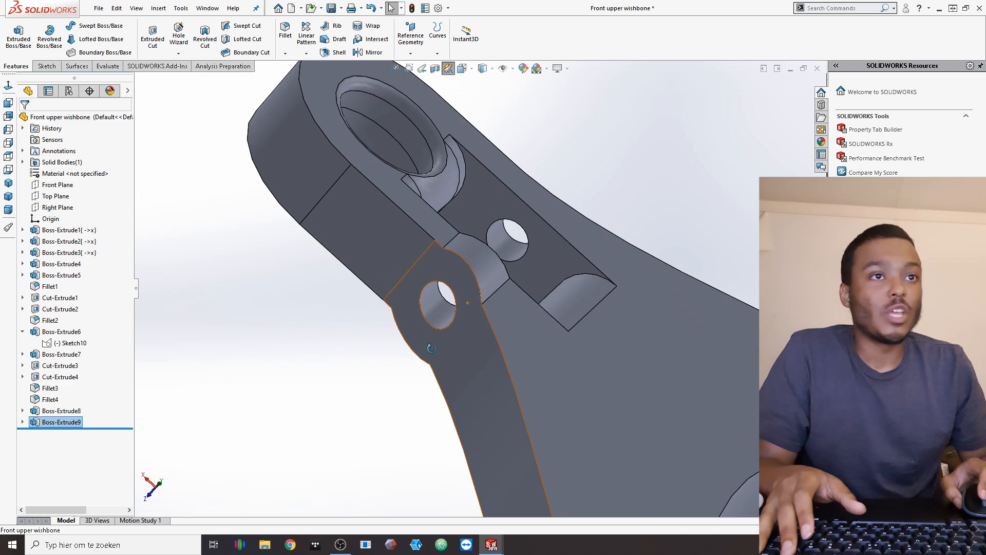
pyautogui.moveTo(300, 372); pyautogui.dragTo(395, 296, button='middle')
pyautogui.moveTo(457, 328); pyautogui.dragTo(457, 216, button='middle')
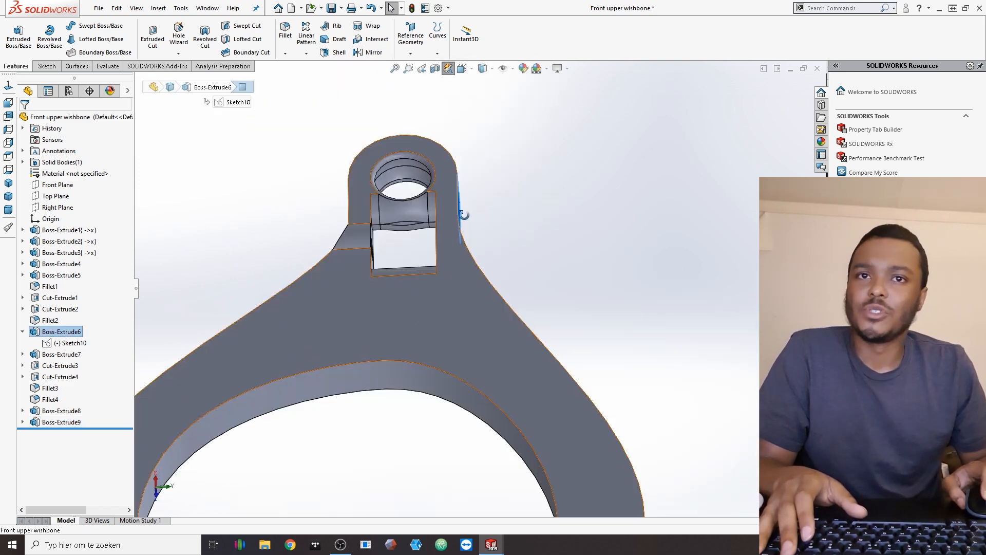
pyautogui.moveTo(506, 253); pyautogui.dragTo(310, 277, button='middle')
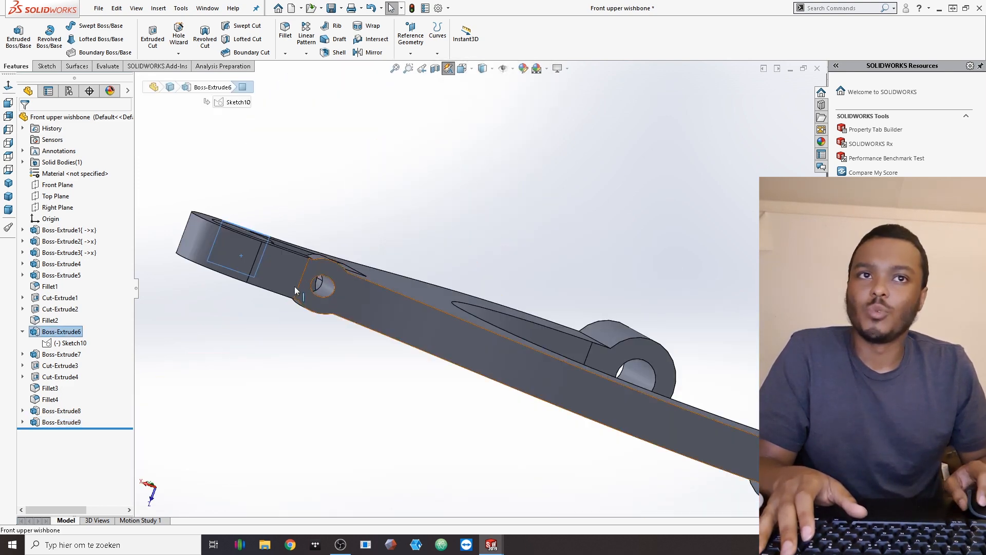
# Step: Start an Extruded Cut sketch on the flat side face beside the ring and draw a 10 mm radius circle centred on the cross hole
pyautogui.scroll(-4, 311, 277)
pyautogui.click(337, 223)
pyautogui.click(155, 35)
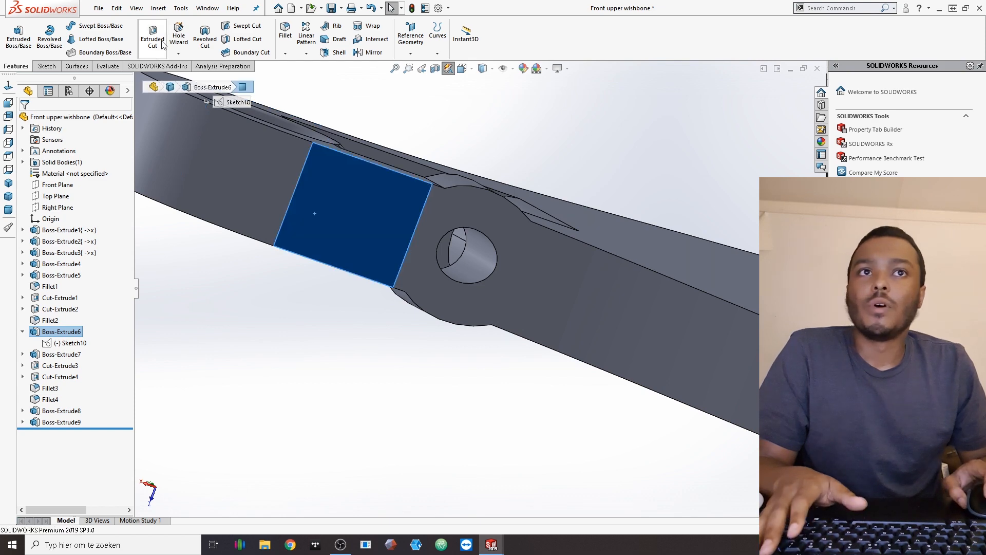
pyautogui.moveTo(360, 249)
pyautogui.mouseDown(button='middle')
pyautogui.moveTo(321, 308)
pyautogui.moveTo(298, 192)
pyautogui.mouseUp(button='middle')
pyautogui.click(88, 25)
pyautogui.moveTo(425, 185); pyautogui.dragTo(455, 285, button='middle')
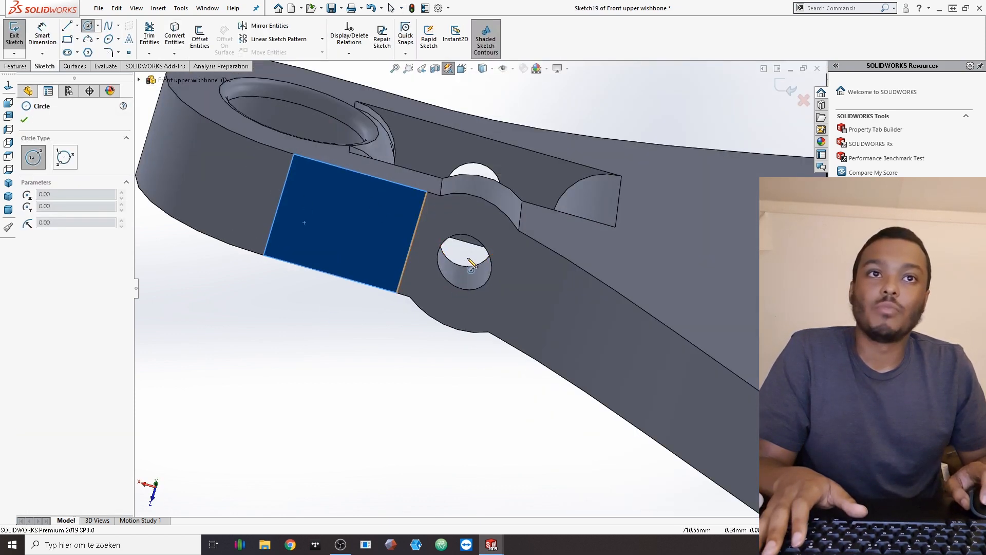
pyautogui.click(465, 257)
pyautogui.click(451, 308)
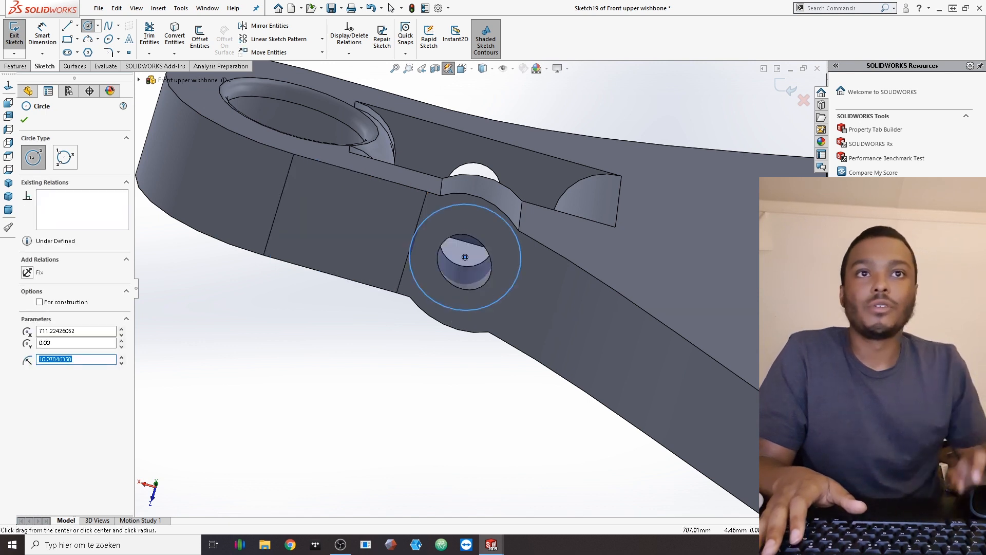
# Step: Set up the circle's Extruded Cut with an Offset start, reversing the offset inward and the cut direction outward
pyautogui.click(16, 67)
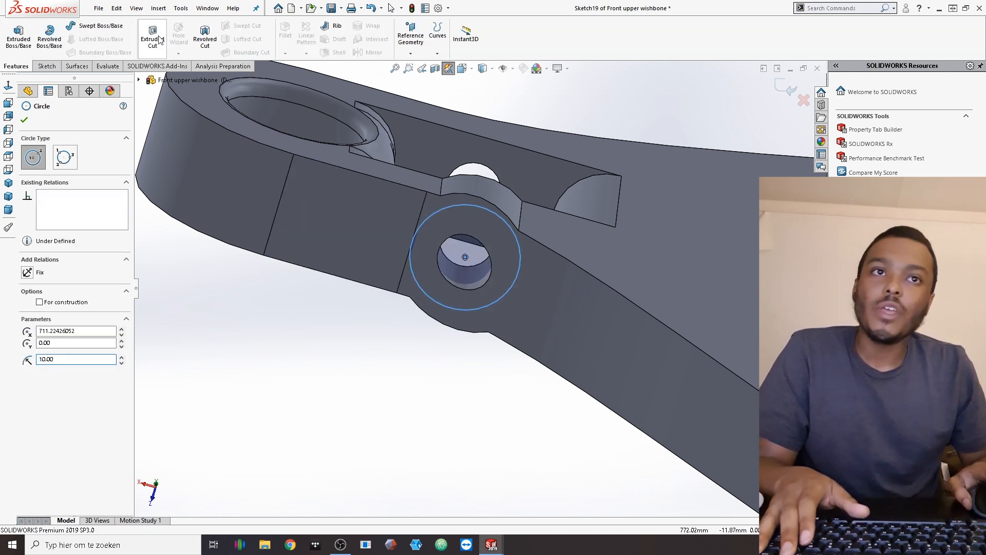
pyautogui.click(152, 40)
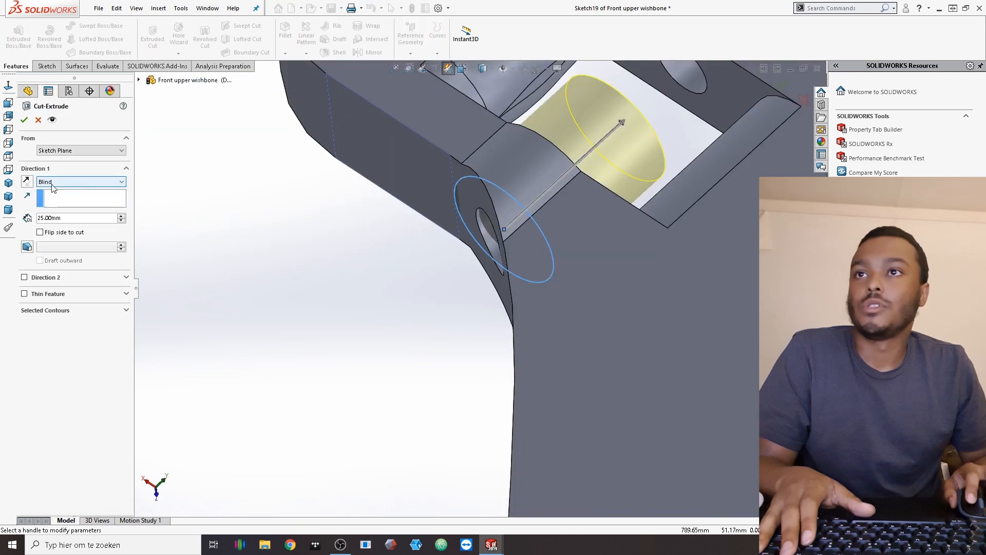
pyautogui.click(77, 150)
pyautogui.click(72, 181)
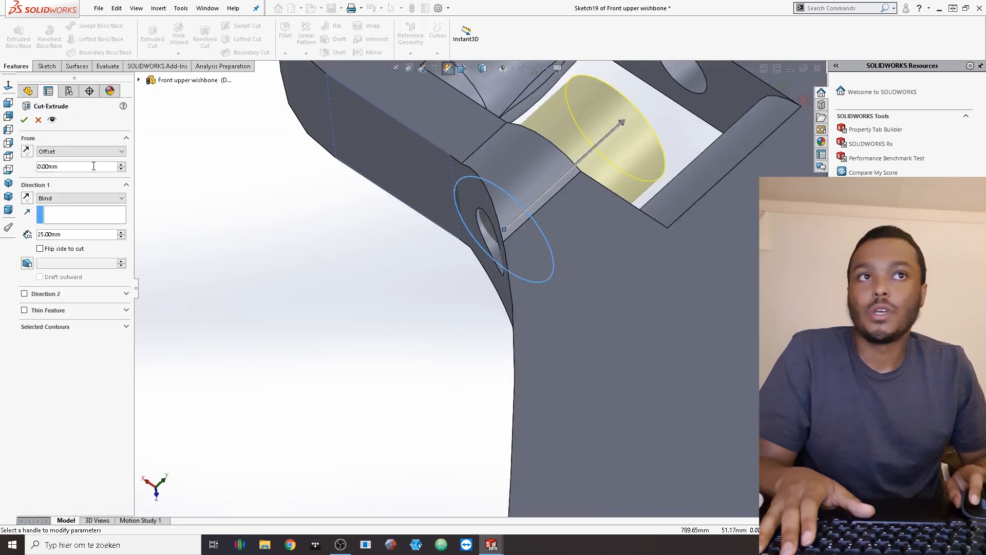
pyautogui.click(121, 164)
pyautogui.click(27, 151)
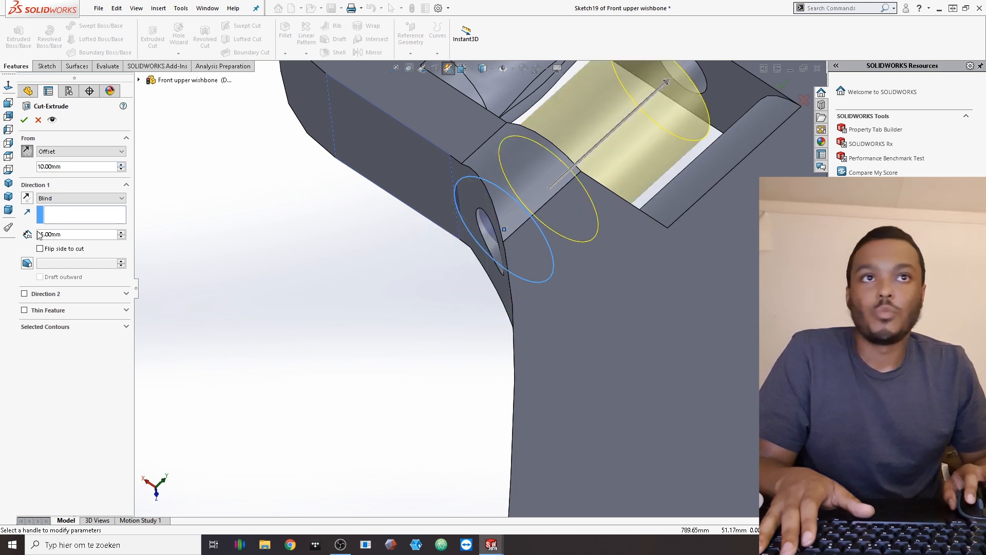
pyautogui.click(27, 198)
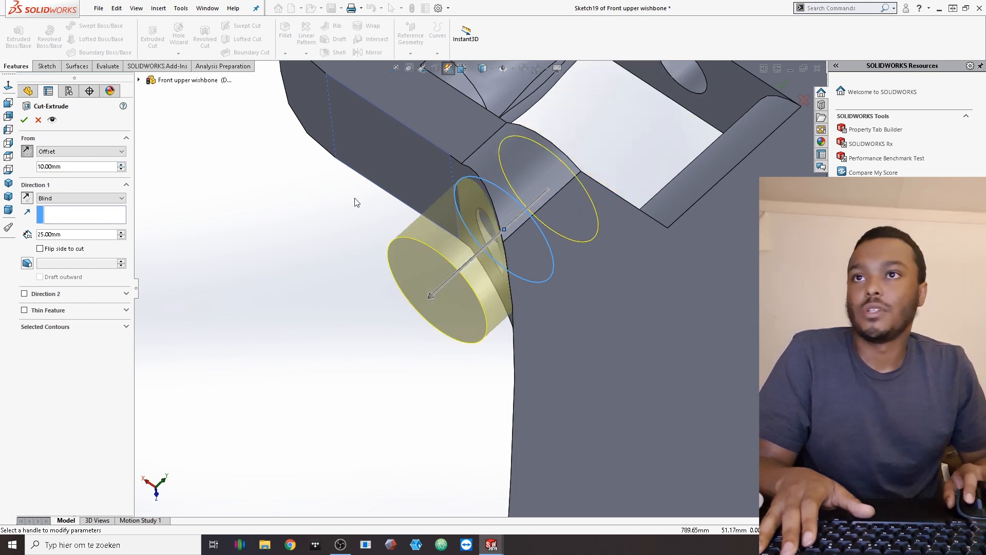
# Step: Set the cut's start offset to 7.5 mm and apply the 25 mm blind cut
pyautogui.moveTo(429, 214); pyautogui.dragTo(398, 230, button='middle')
pyautogui.click(29, 169)
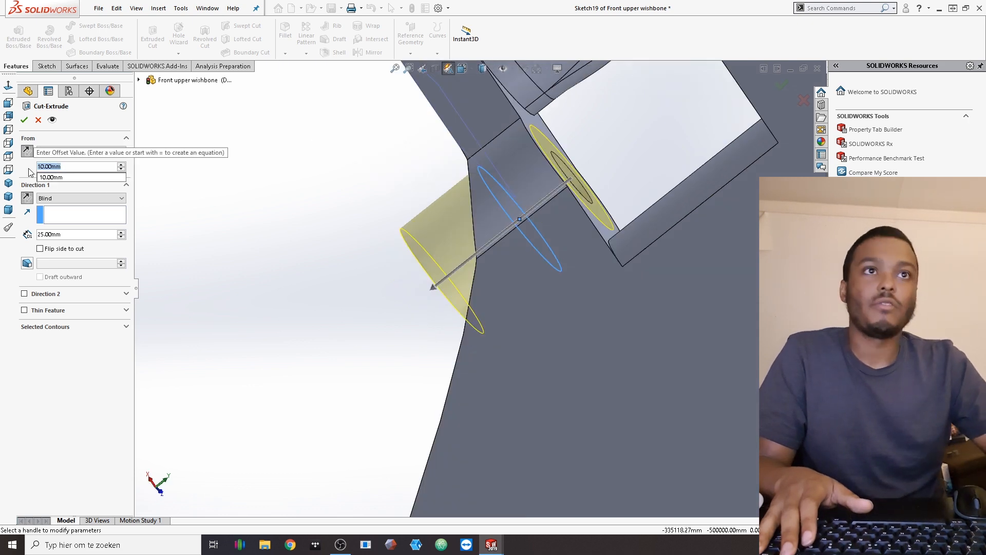
pyautogui.write('7.5')
pyautogui.press('Return')
pyautogui.press('Return')
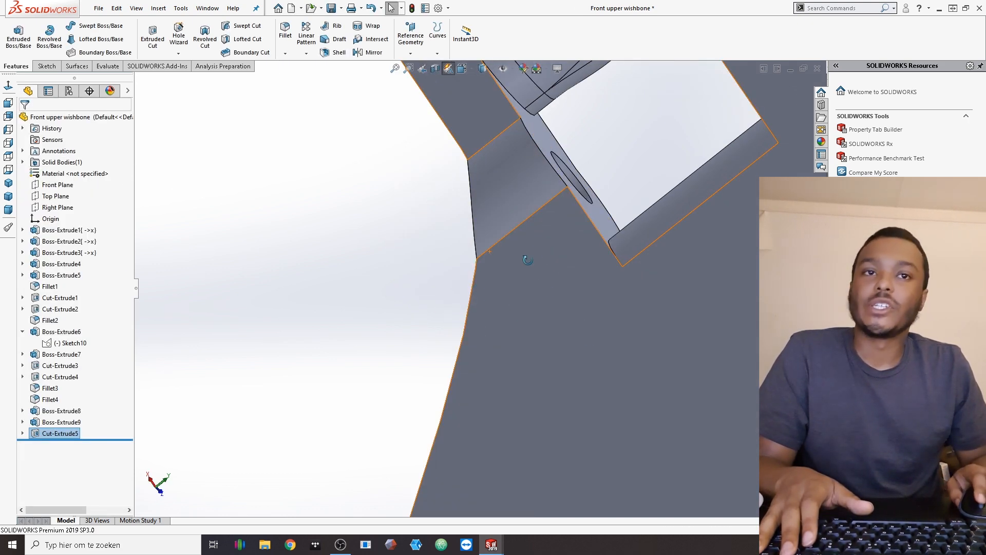
# Step: Apply the matching 25 mm blind cut with an offset start around the cross hole on the opposite side
pyautogui.scroll(5, 487, 288)
pyautogui.moveTo(488, 287); pyautogui.dragTo(409, 286, button='middle')
pyautogui.moveTo(337, 264); pyautogui.dragTo(588, 269, button='middle')
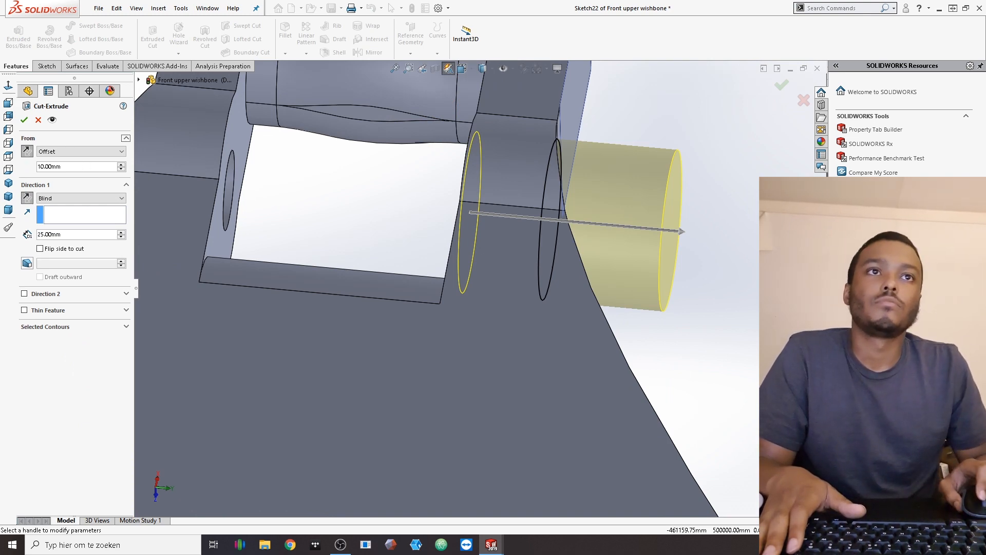
pyautogui.press('Return')
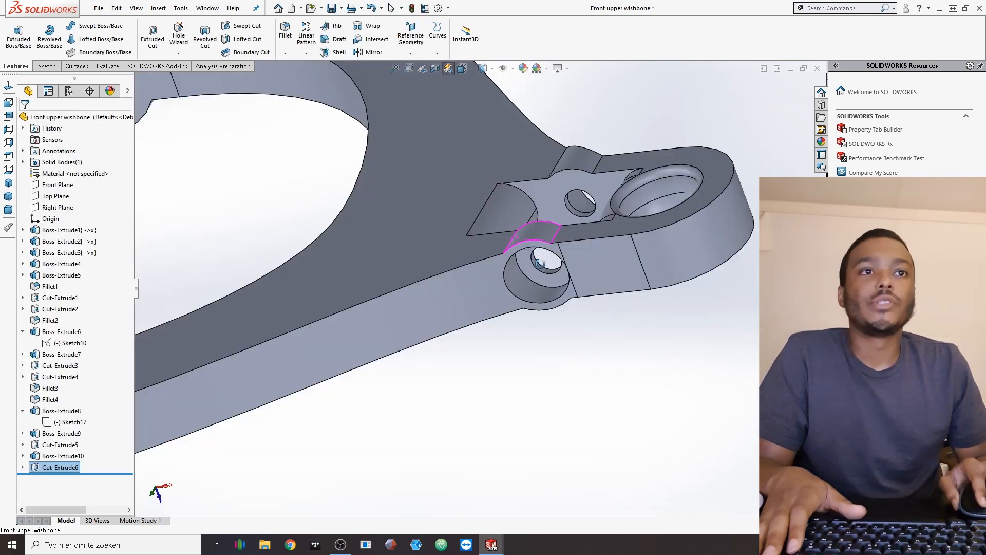
# Step: Roll the feature history back to just after Fillet3, before the fillet on the opening's wall farthest from the ring
pyautogui.moveTo(539, 265); pyautogui.dragTo(515, 271, button='middle')
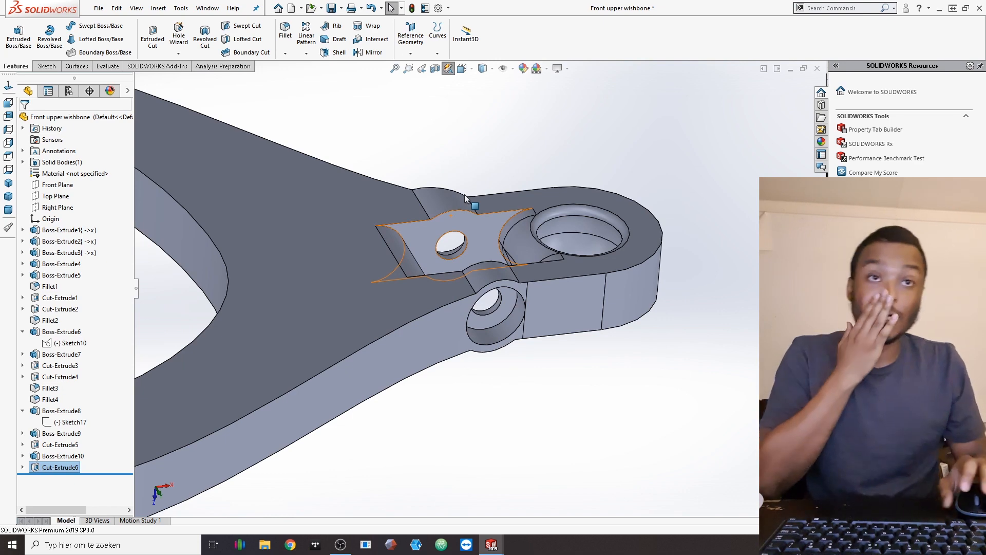
pyautogui.moveTo(483, 253); pyautogui.dragTo(484, 363, button='middle')
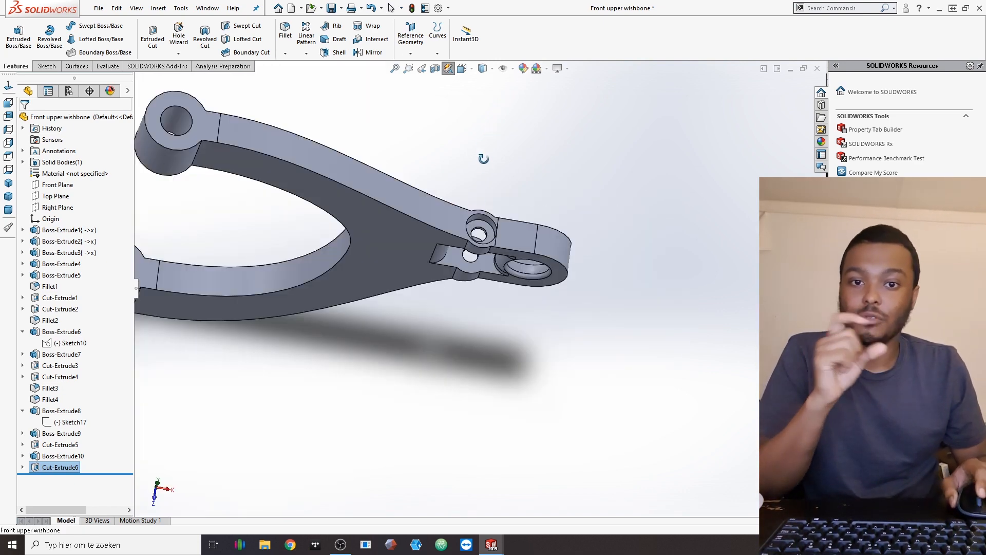
pyautogui.moveTo(476, 190); pyautogui.dragTo(441, 337, button='middle')
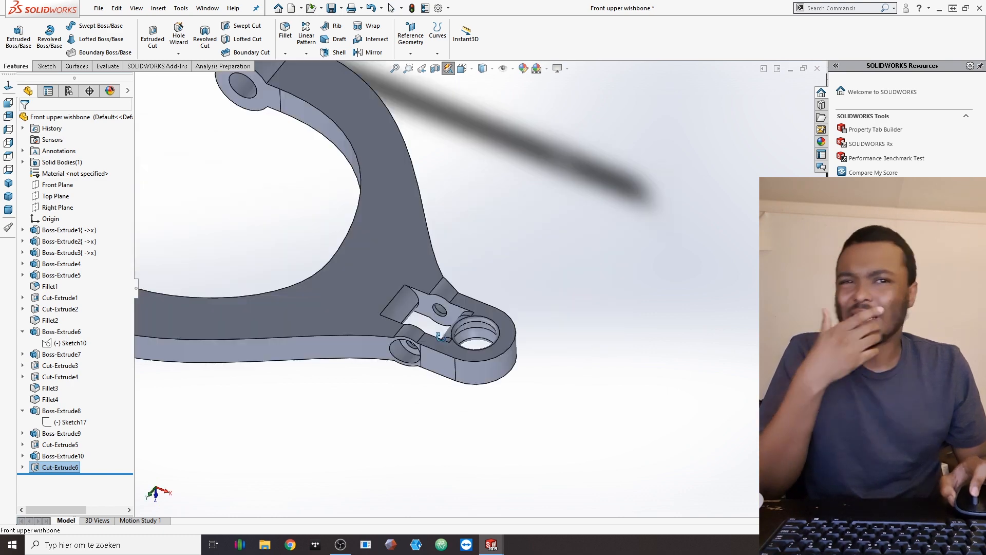
pyautogui.scroll(-3, 403, 324)
pyautogui.moveTo(424, 438); pyautogui.dragTo(400, 312, button='middle')
pyautogui.click(402, 291)
pyautogui.moveTo(79, 401); pyautogui.dragTo(71, 393)
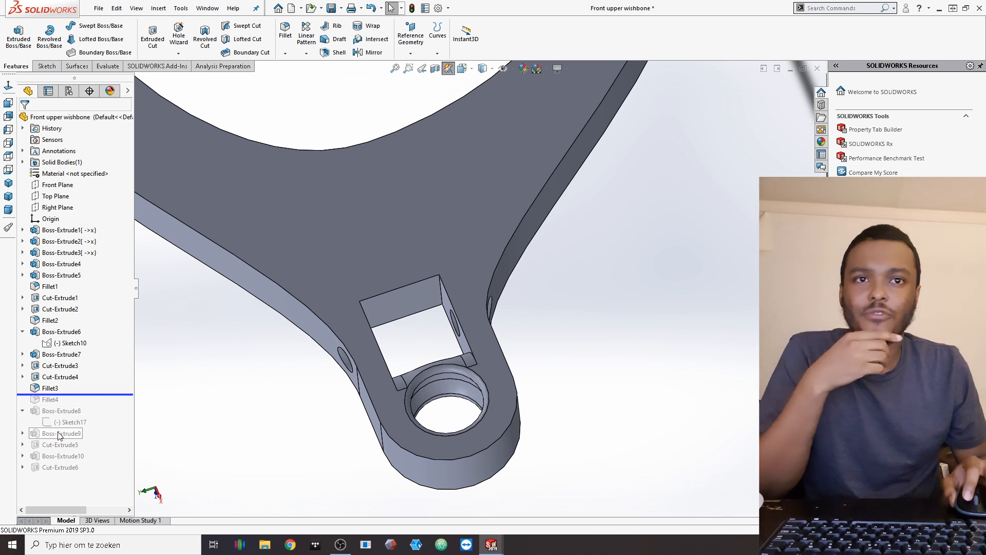
# Step: Convert the outline of the square opening's wall farthest from the ring and cut it 25 mm blind away from the ring
pyautogui.click(405, 301)
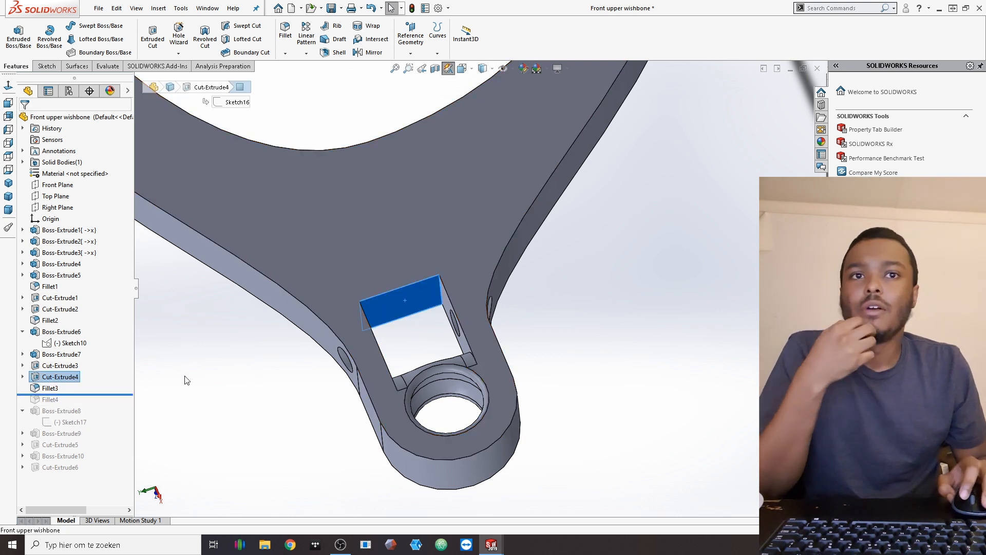
pyautogui.click(154, 39)
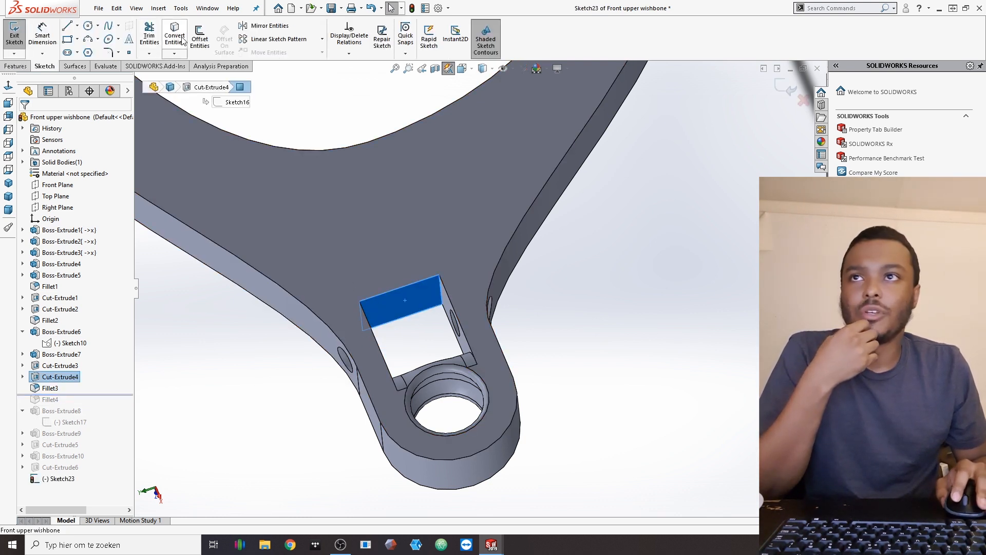
pyautogui.click(177, 41)
pyautogui.click(14, 36)
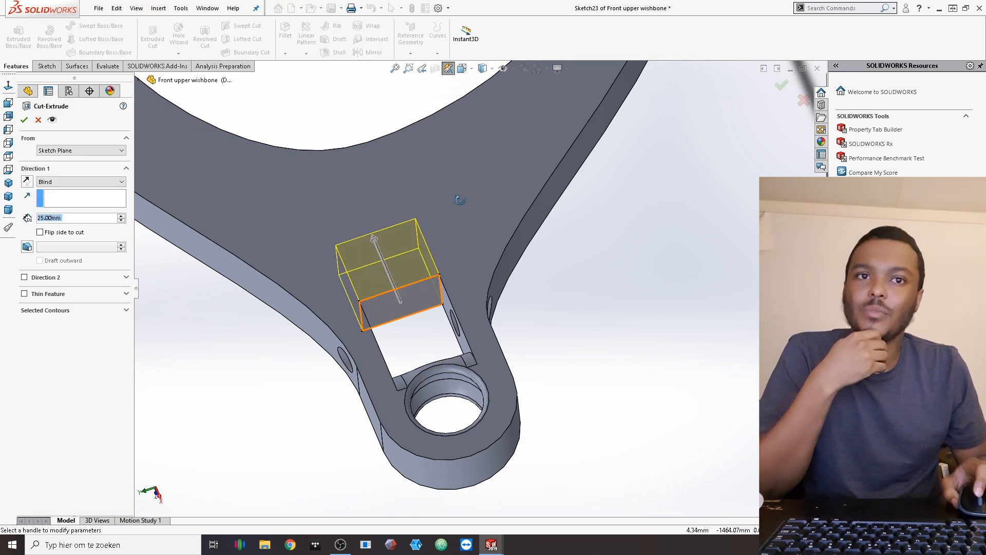
pyautogui.moveTo(365, 285); pyautogui.dragTo(367, 384, button='middle')
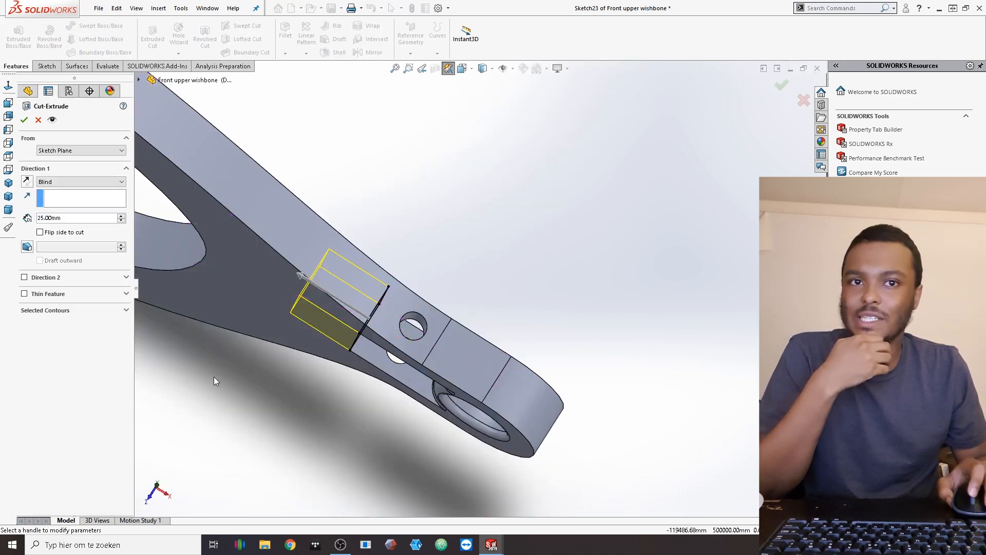
pyautogui.moveTo(372, 344); pyautogui.dragTo(325, 380, button='middle')
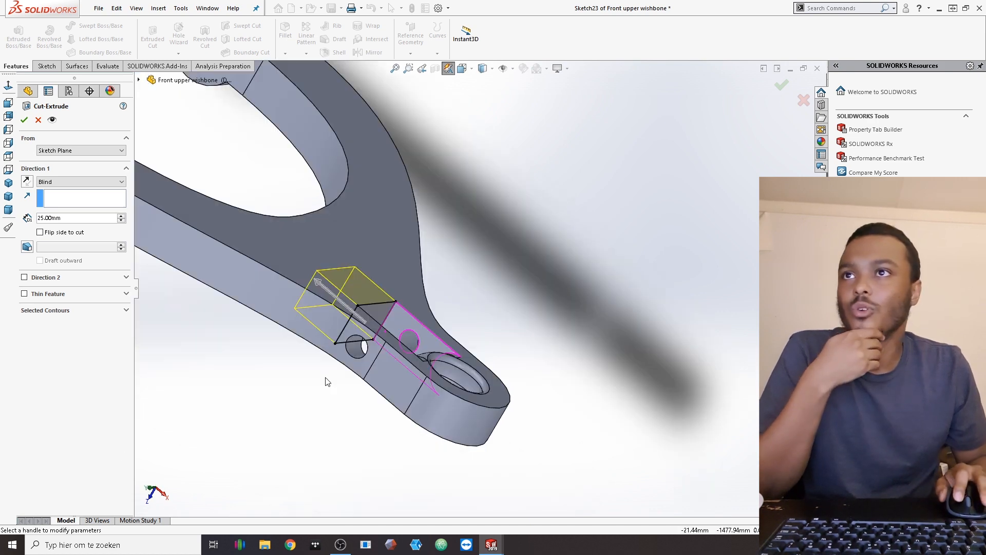
pyautogui.click(23, 120)
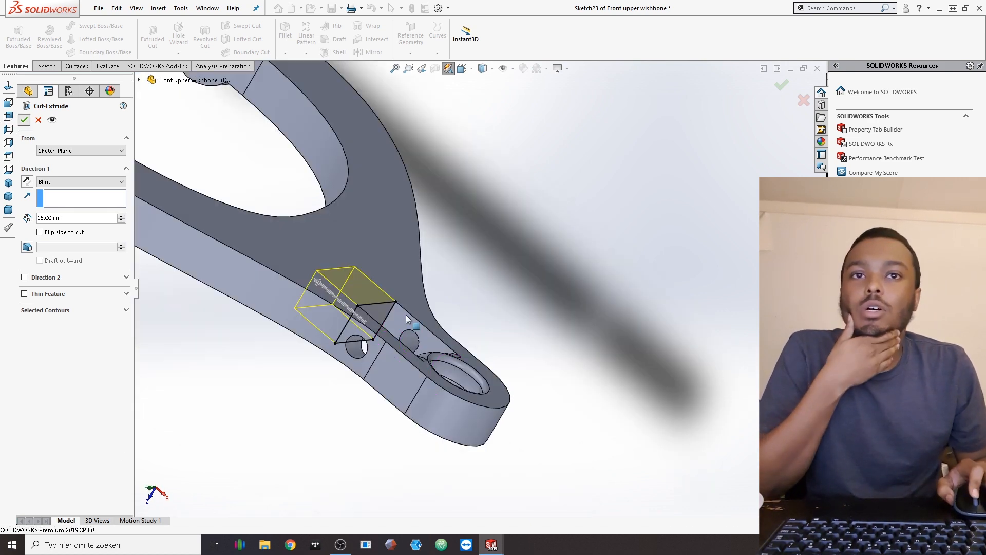
# Step: Inspect the lengthened opening and reopen its cut feature to check the blind depth, keeping the settings
pyautogui.scroll(3, 353, 368)
pyautogui.moveTo(356, 398); pyautogui.dragTo(375, 310, button='middle')
pyautogui.scroll(-6, 412, 311)
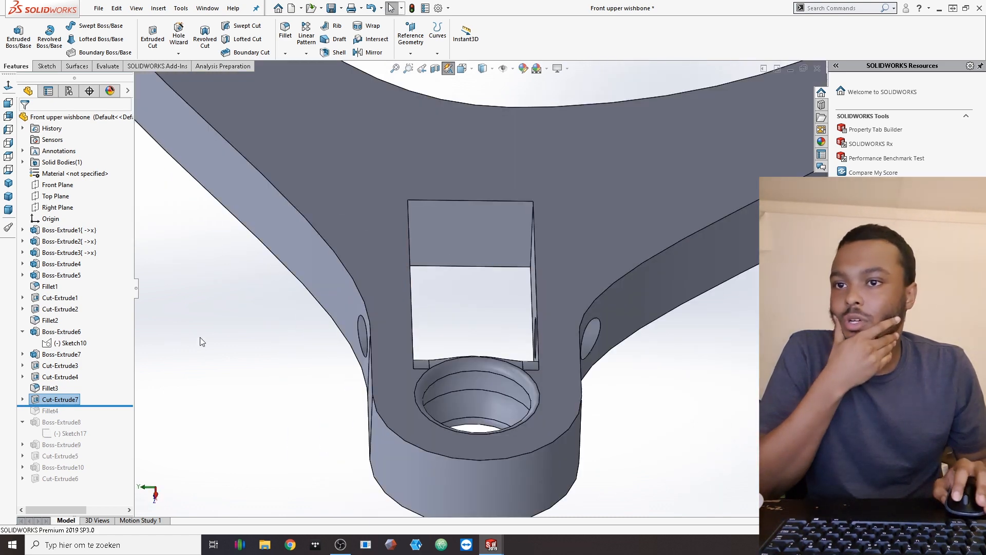
pyautogui.rightClick(496, 239)
pyautogui.click(513, 214)
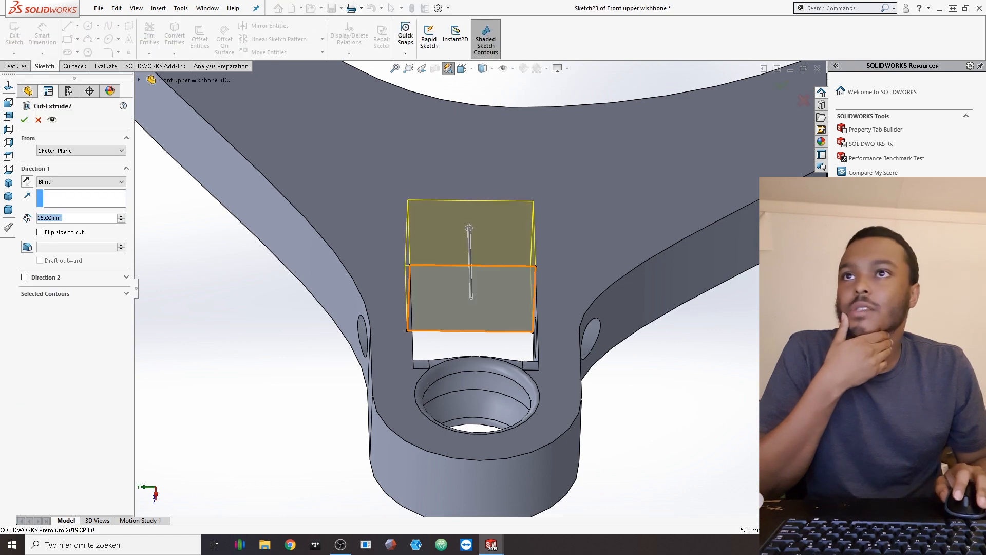
pyautogui.press('Return')
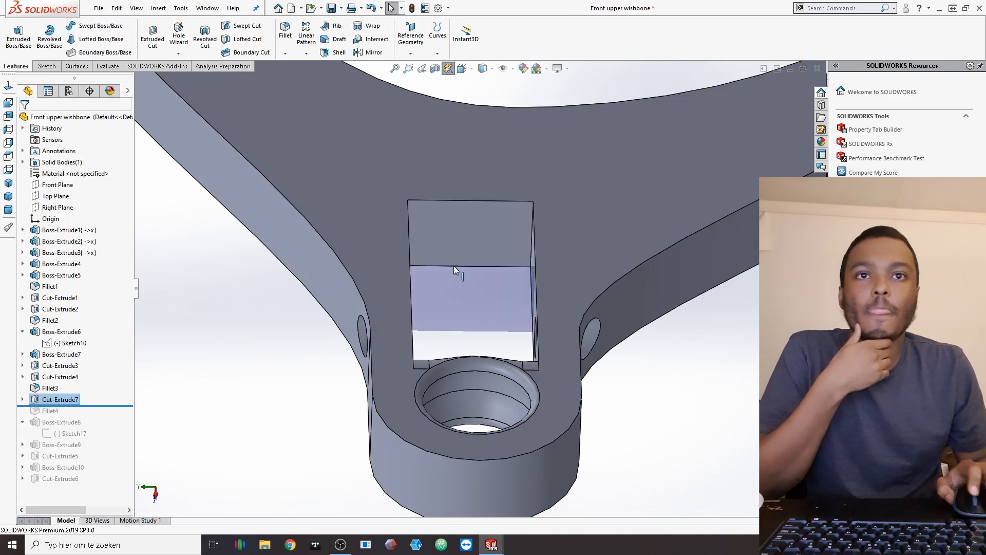
# Step: Roll the feature history forward to the end and reassign Fillet4 at 10 mm to both long edges of the opening's new far wall
pyautogui.moveTo(418, 277); pyautogui.dragTo(207, 306, button='middle')
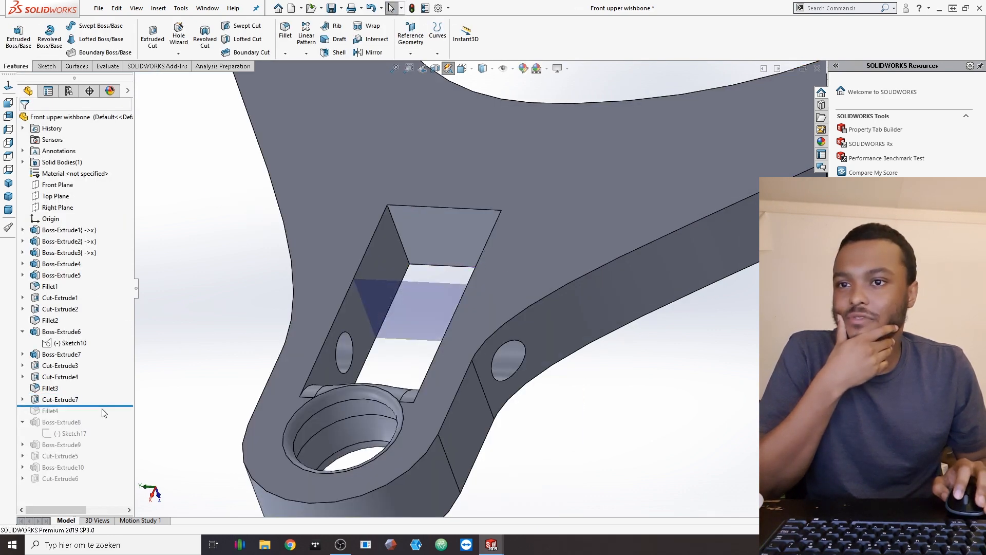
pyautogui.moveTo(67, 514); pyautogui.dragTo(67, 512)
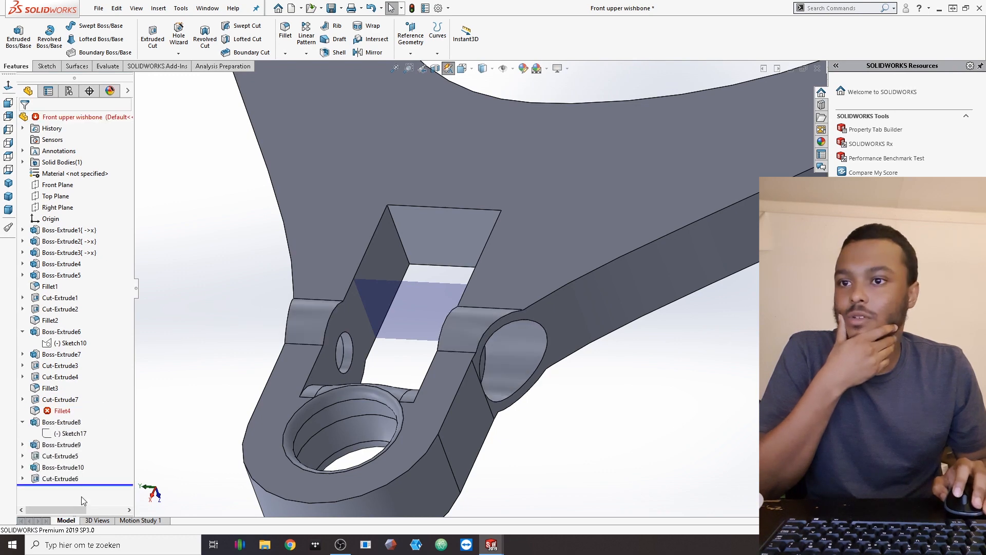
pyautogui.rightClick(57, 412)
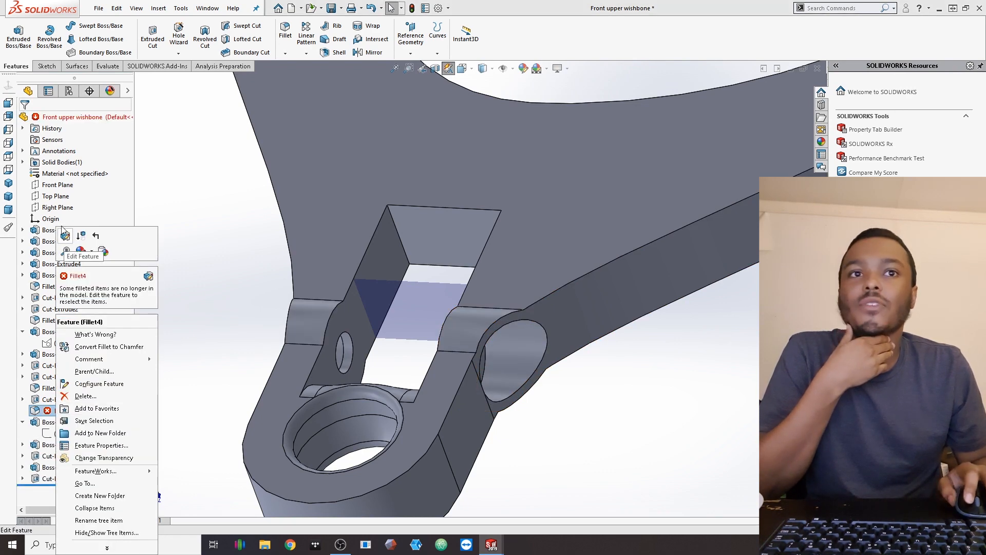
pyautogui.click(229, 259)
pyautogui.click(450, 265)
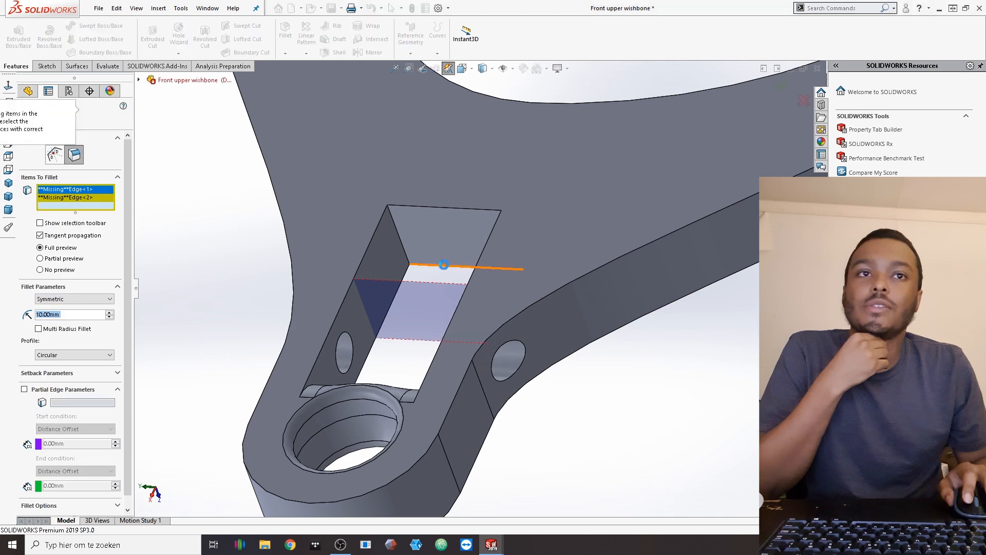
pyautogui.click(452, 205)
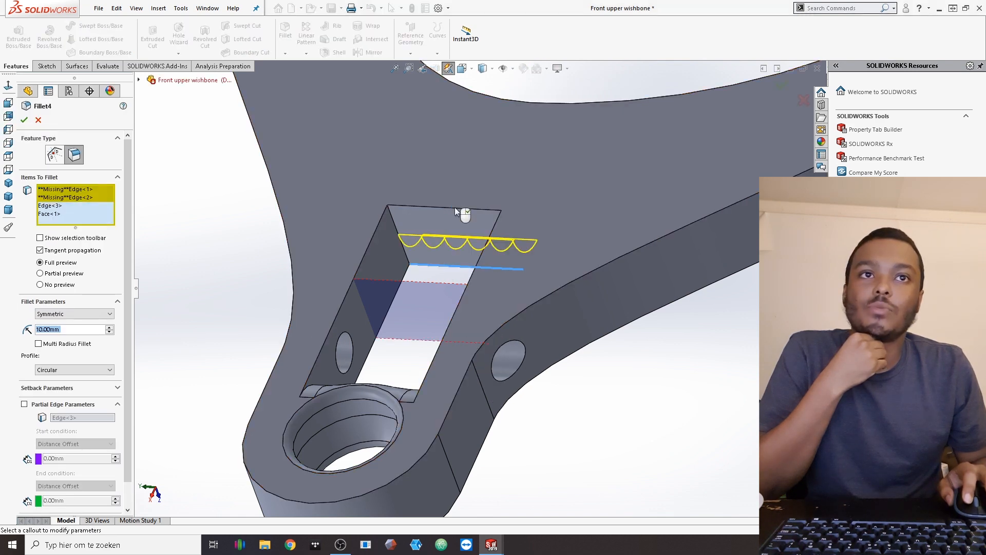
pyautogui.click(465, 201)
pyautogui.click(469, 196)
pyautogui.click(461, 223)
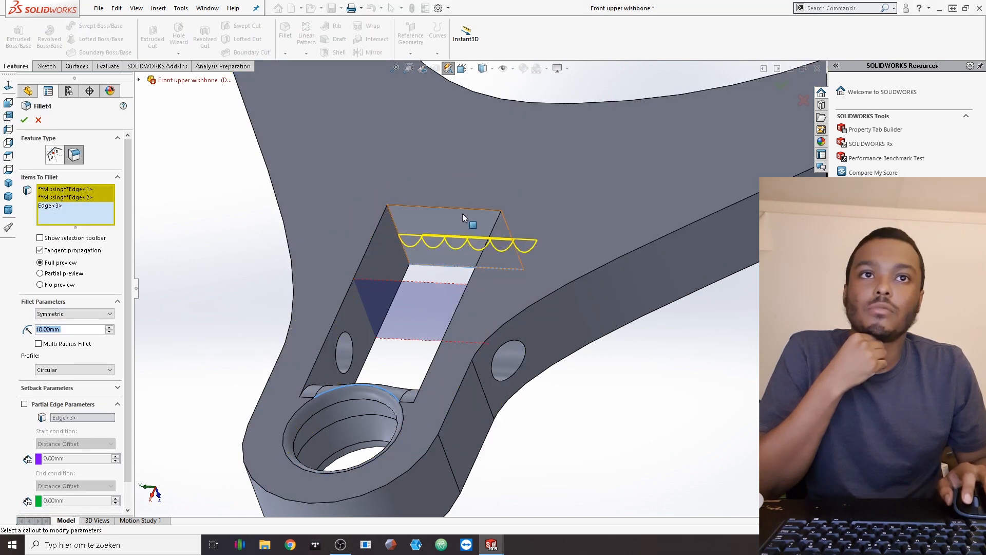
pyautogui.click(461, 208)
pyautogui.click(24, 120)
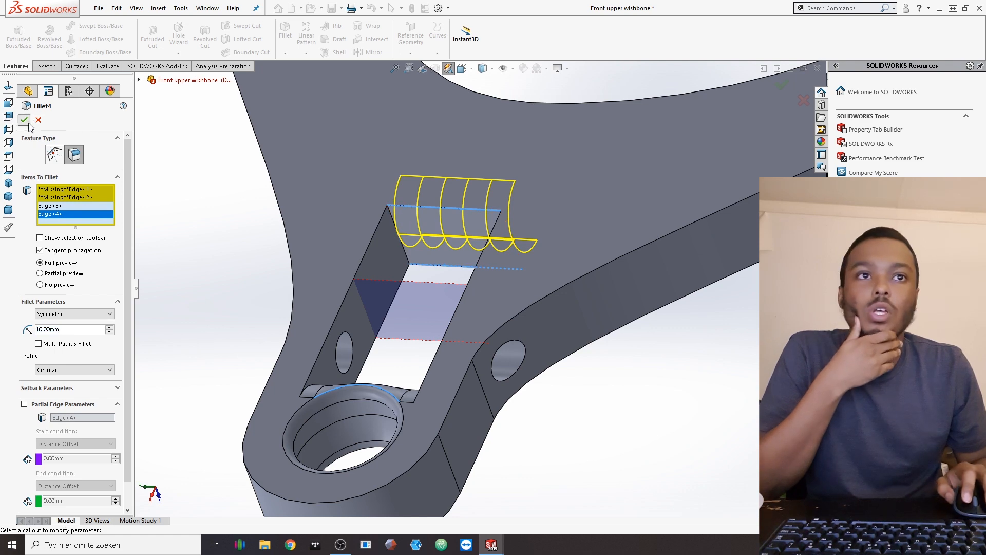
pyautogui.click(518, 284)
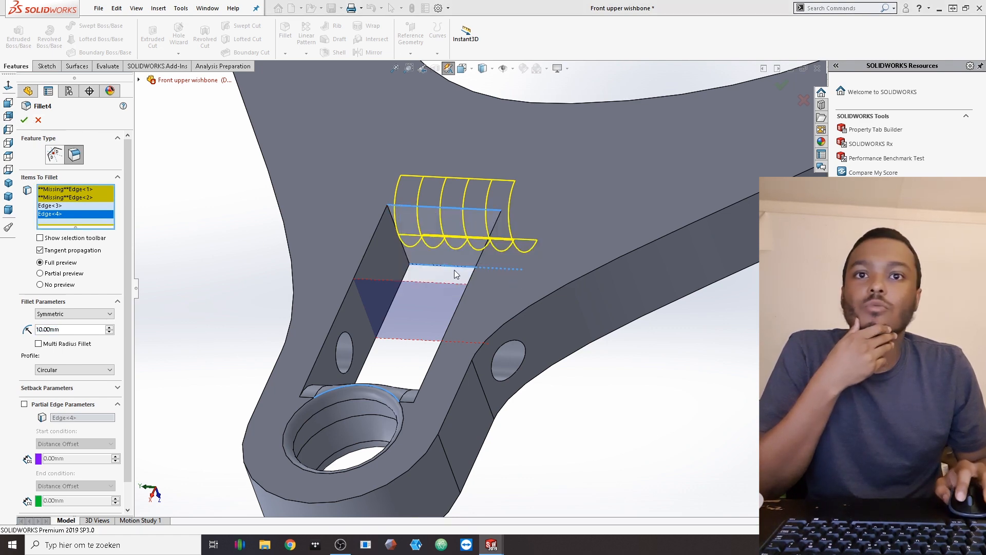
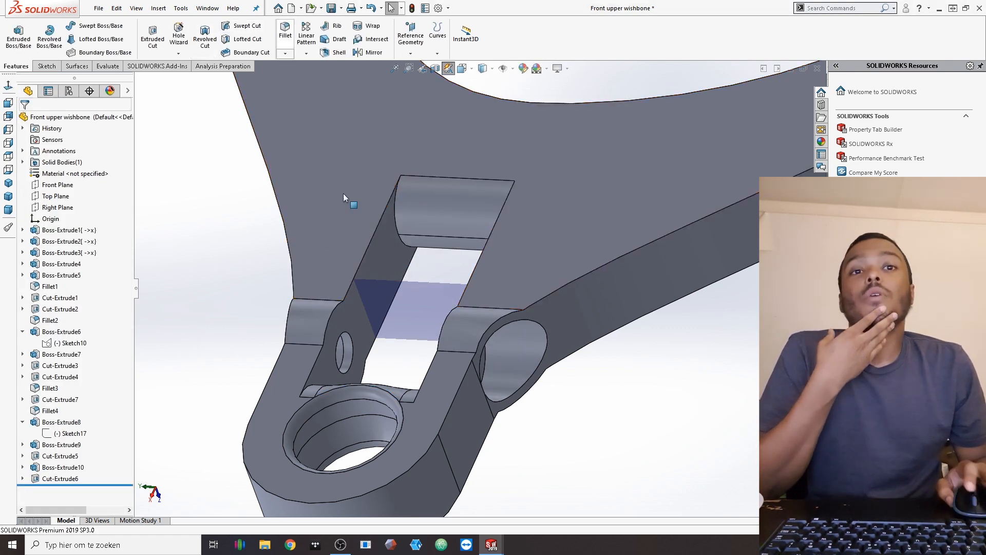
# Step: Inspect the whole wishbone, the lengthened opening and the cross-hole bosses from several angles
pyautogui.scroll(3, 384, 241)
pyautogui.moveTo(385, 244); pyautogui.dragTo(427, 243, button='middle')
pyautogui.scroll(3, 466, 275)
pyautogui.moveTo(497, 390); pyautogui.dragTo(509, 201, button='middle')
pyautogui.moveTo(458, 238); pyautogui.dragTo(509, 269, button='middle')
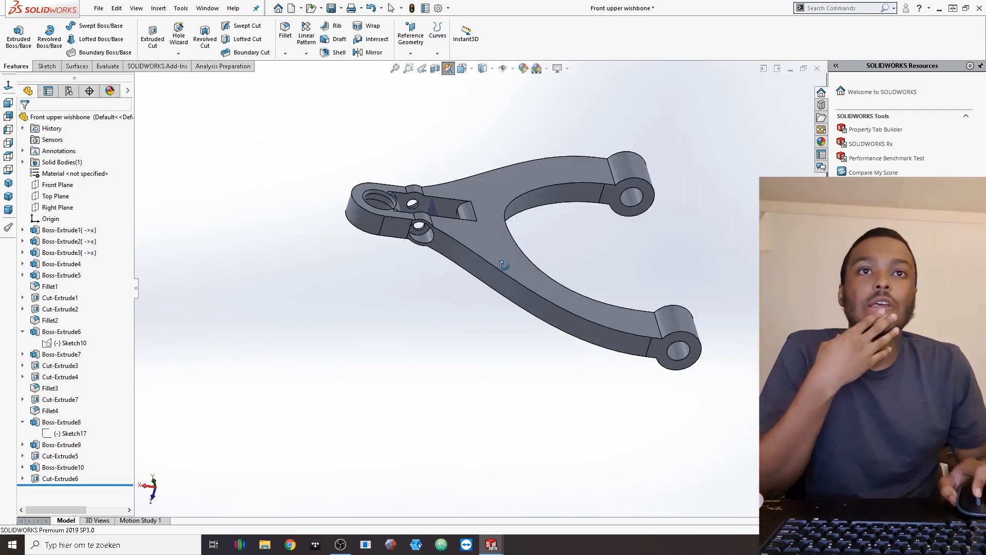
pyautogui.scroll(-4, 471, 236)
pyautogui.moveTo(473, 236); pyautogui.dragTo(456, 271, button='middle')
pyautogui.moveTo(358, 289); pyautogui.dragTo(403, 256, button='middle')
pyautogui.click(284, 39)
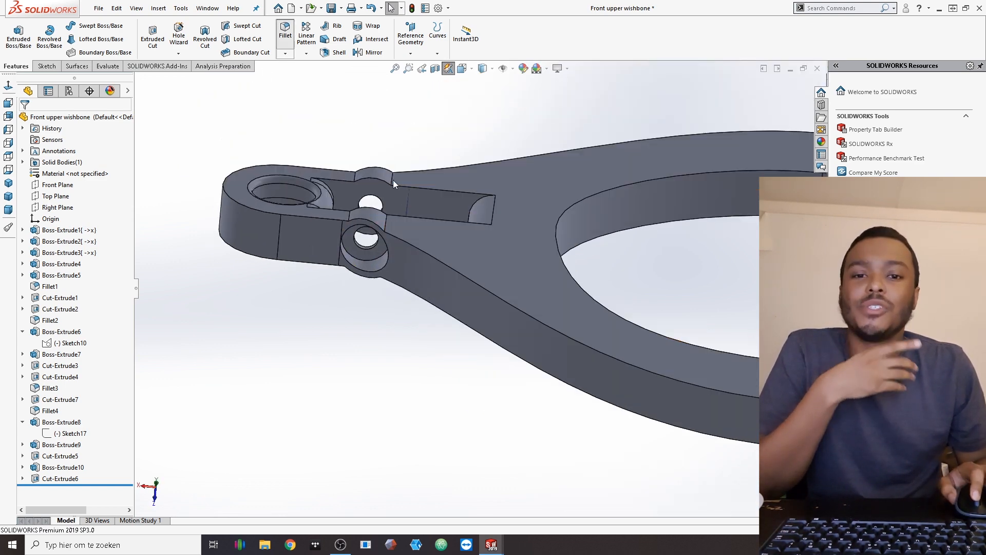
pyautogui.moveTo(402, 187); pyautogui.dragTo(421, 215, button='middle')
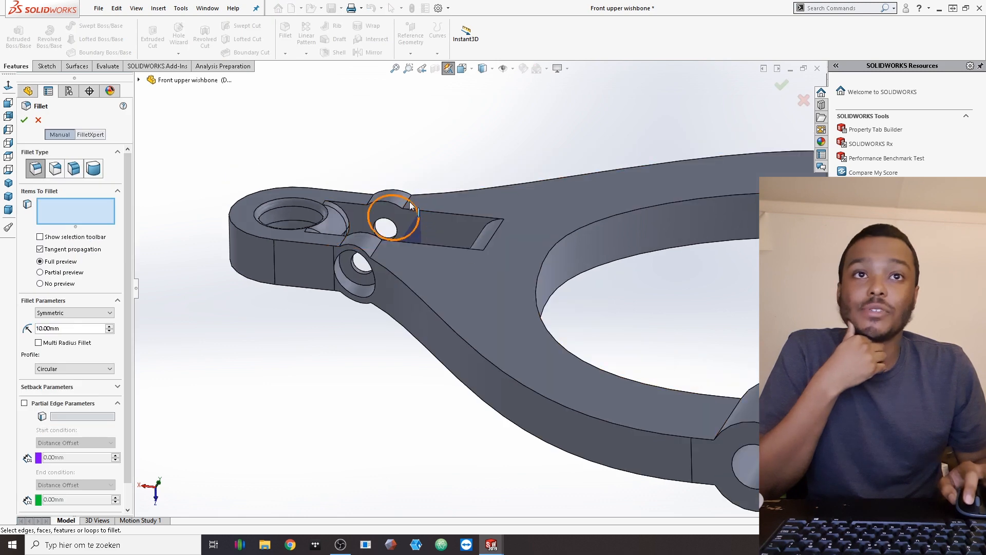
pyautogui.click(406, 202)
pyautogui.click(376, 249)
pyautogui.click(343, 241)
pyautogui.click(376, 203)
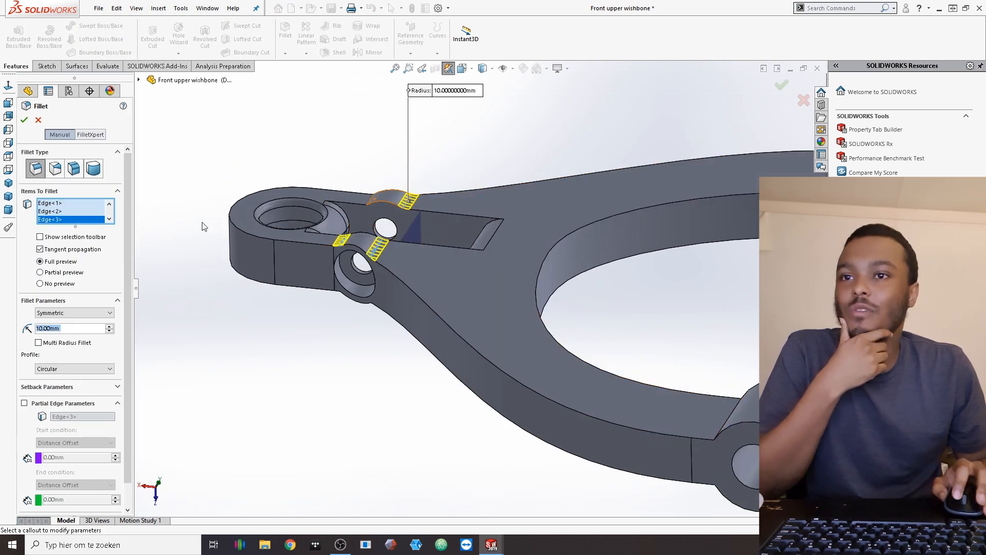
pyautogui.click(108, 341)
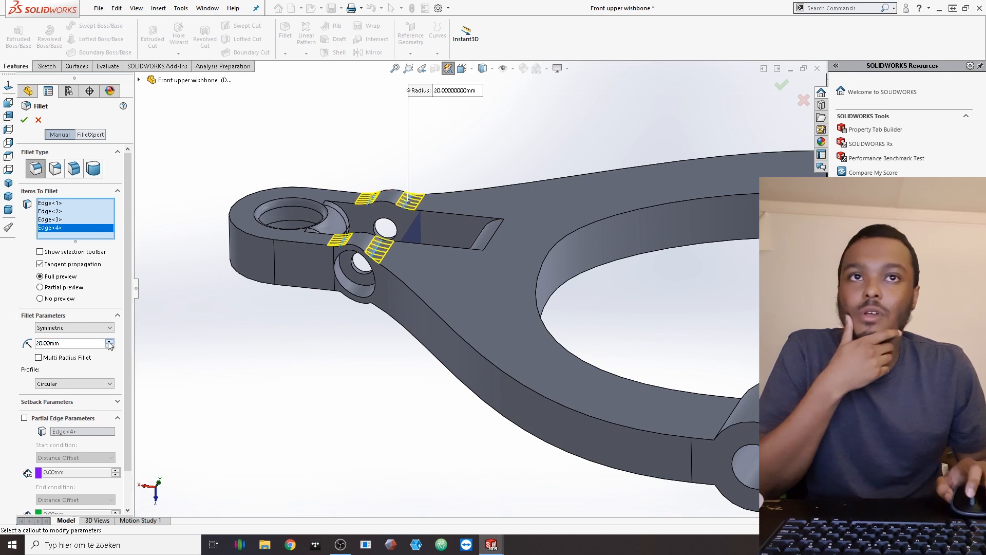
pyautogui.click(109, 342)
pyautogui.moveTo(384, 296); pyautogui.dragTo(384, 317, button='middle')
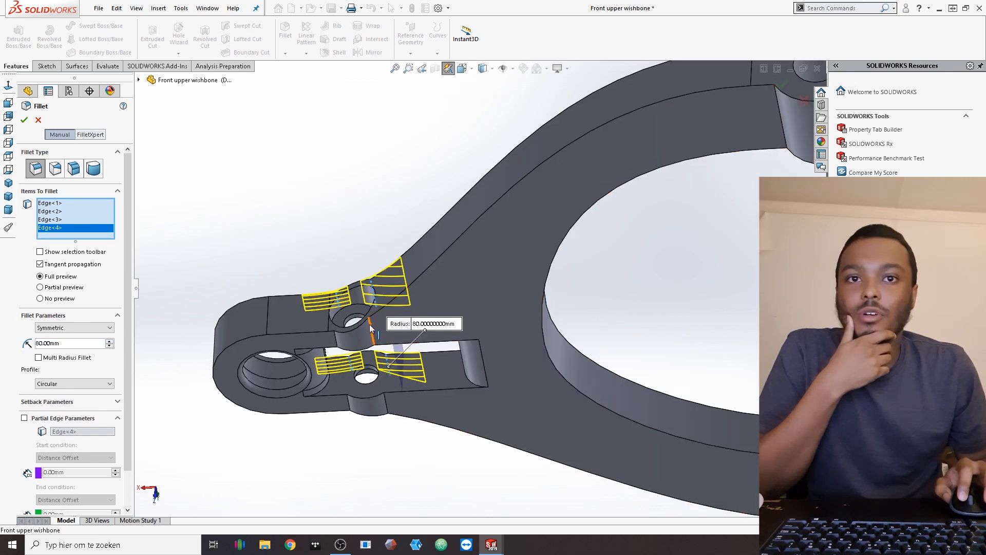
pyautogui.click(339, 344)
pyautogui.click(355, 355)
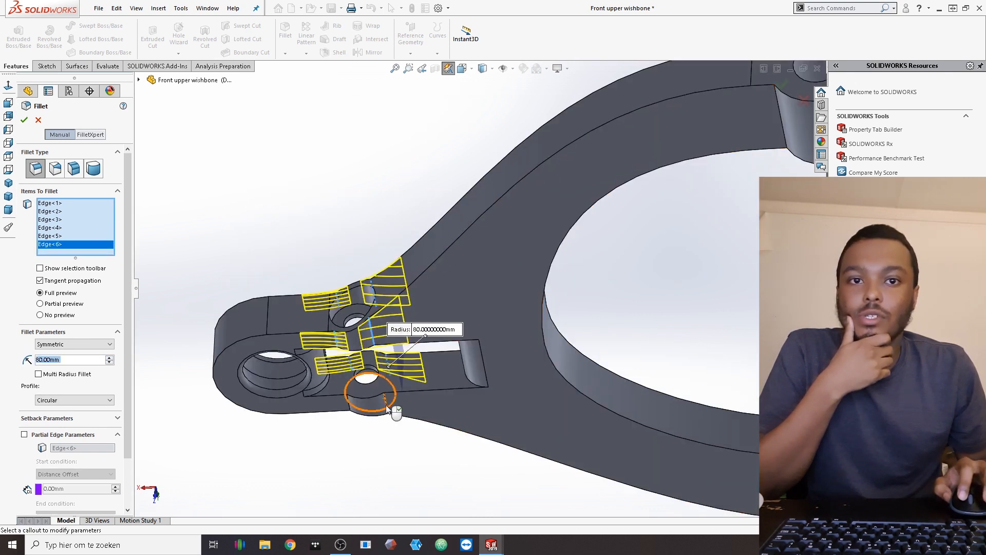
pyautogui.click(348, 404)
pyautogui.click(346, 404)
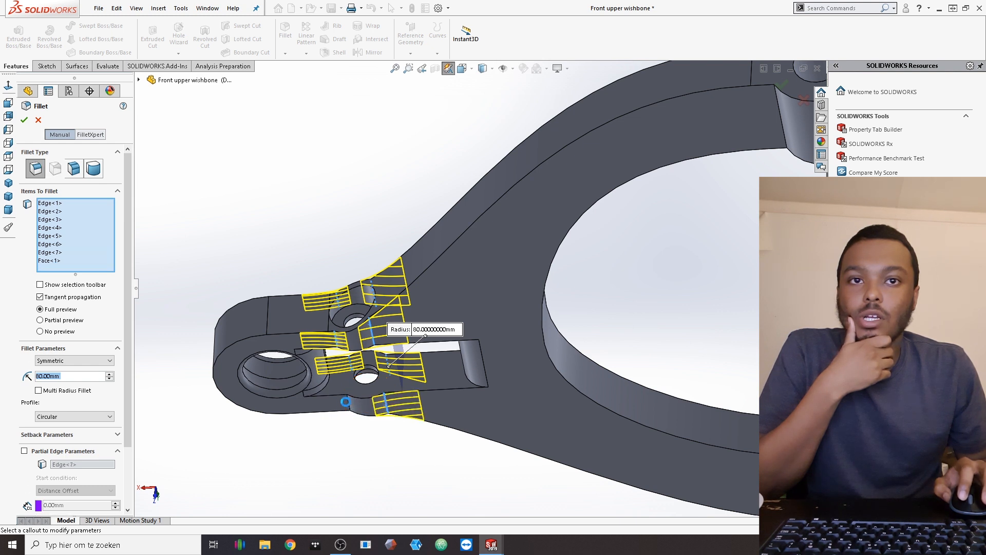
pyautogui.click(344, 403)
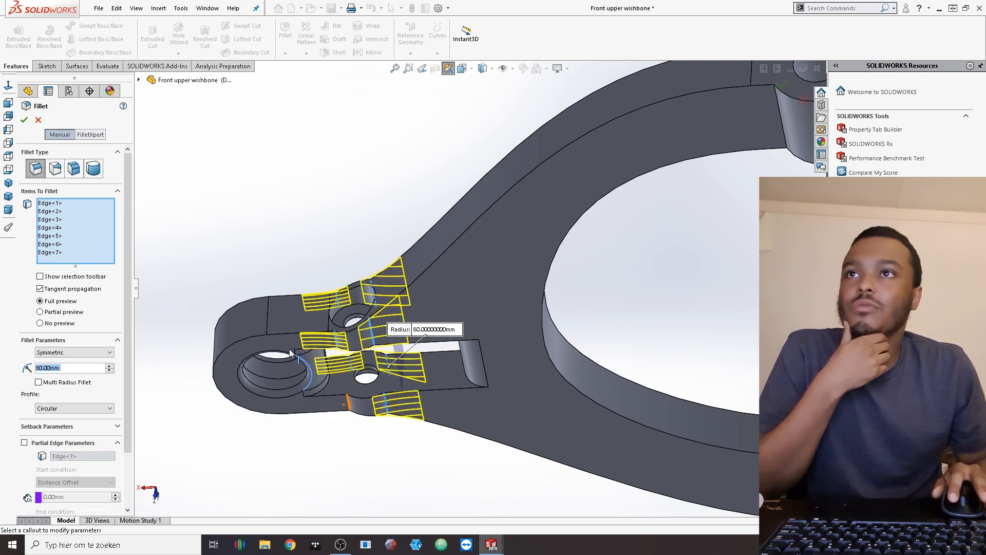
pyautogui.click(38, 120)
# Step: Sketch on the wishbone's broad flat face and offset its outline 7.5 mm inward, with Bi-directional off and Reverse on
pyautogui.moveTo(440, 286); pyautogui.dragTo(530, 213, button='middle')
pyautogui.moveTo(497, 370); pyautogui.dragTo(427, 312, button='middle')
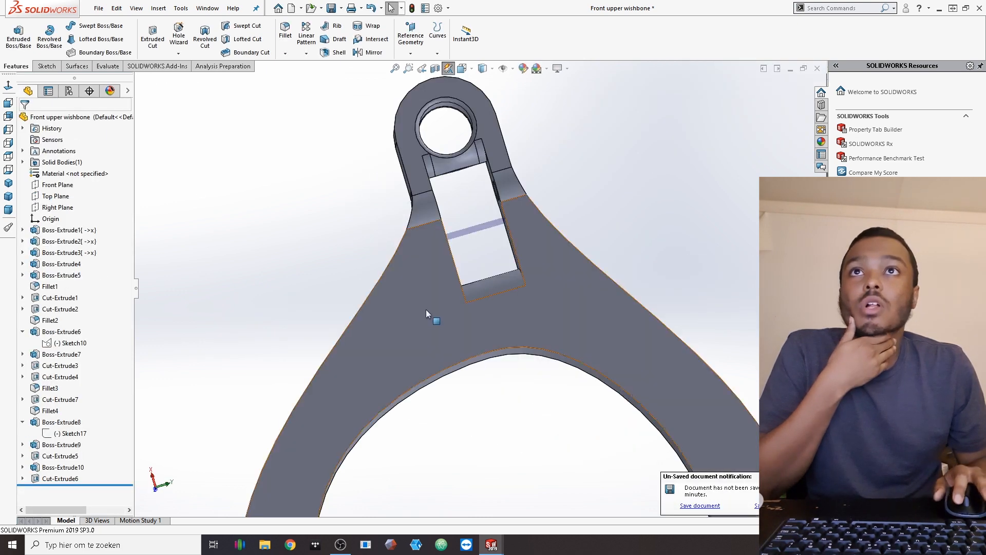
pyautogui.scroll(5, 427, 312)
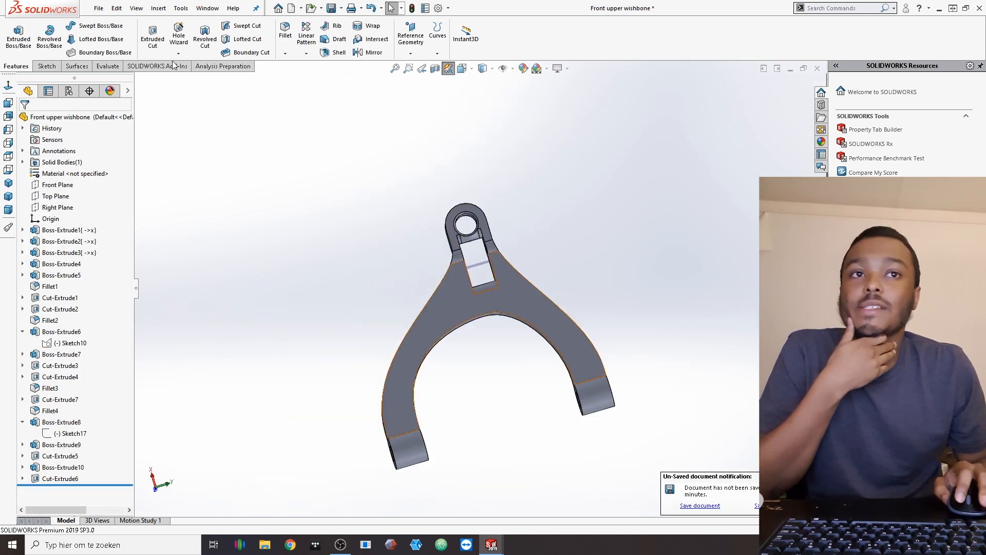
pyautogui.click(433, 273)
pyautogui.click(155, 35)
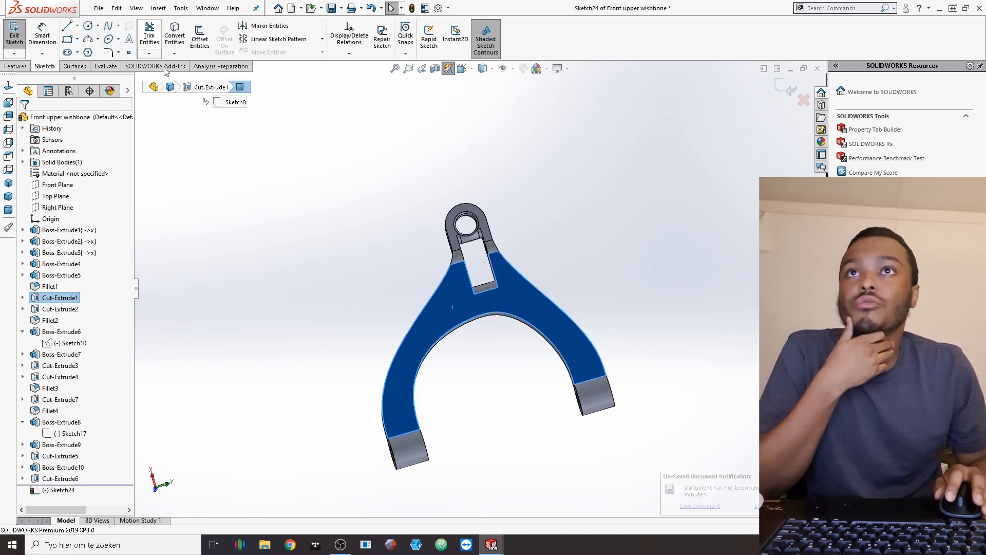
pyautogui.click(199, 39)
pyautogui.scroll(-1, 440, 296)
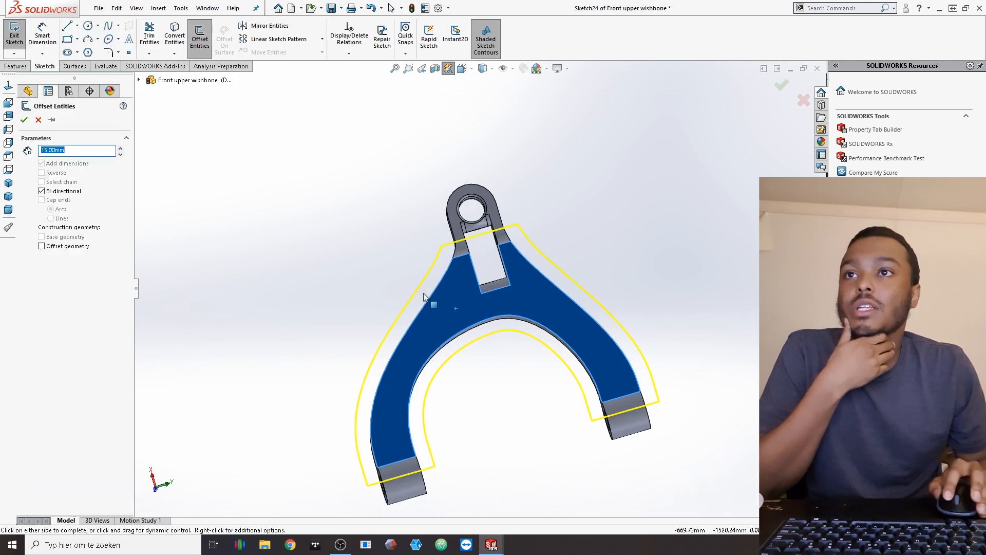
pyautogui.click(64, 192)
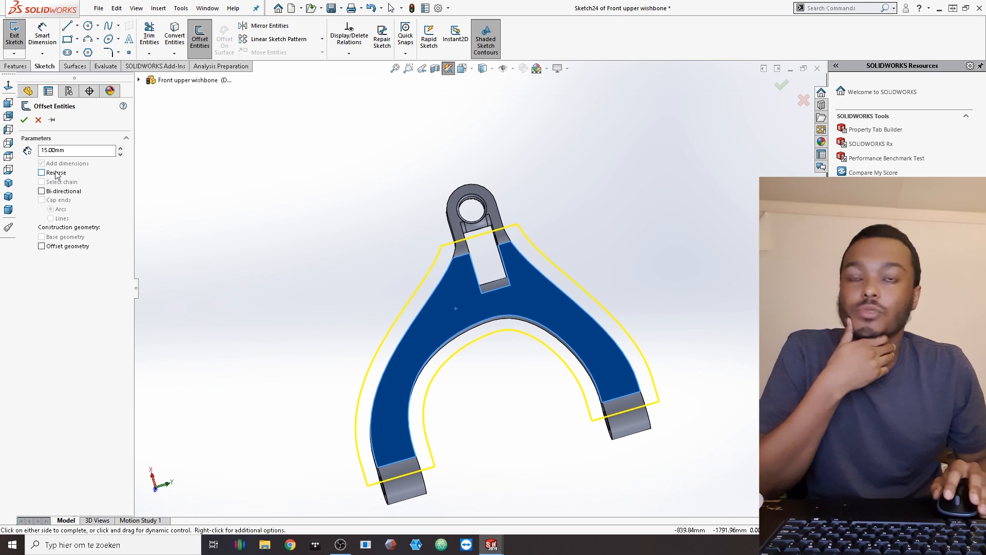
pyautogui.click(57, 173)
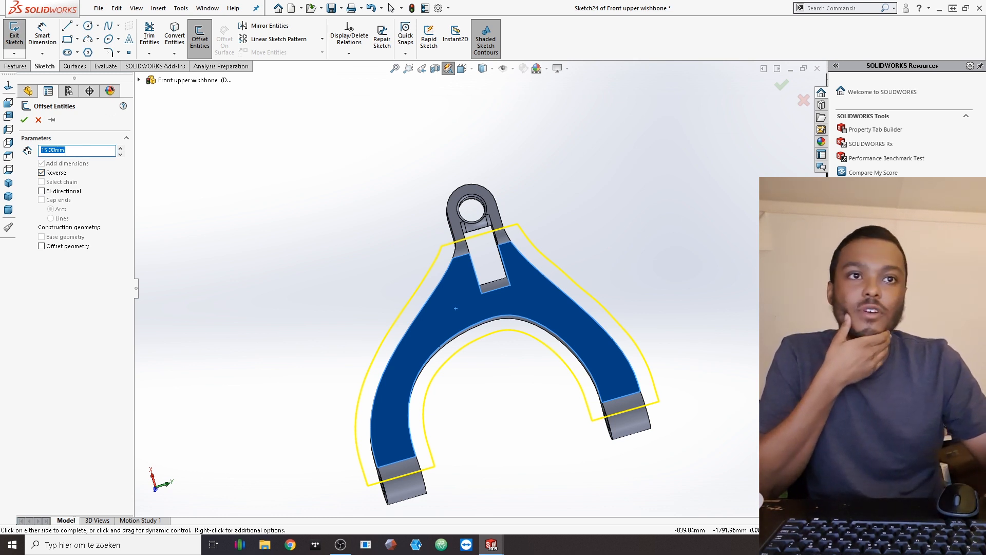
pyautogui.write('7.5')
pyautogui.press('Return')
pyautogui.press('Return')
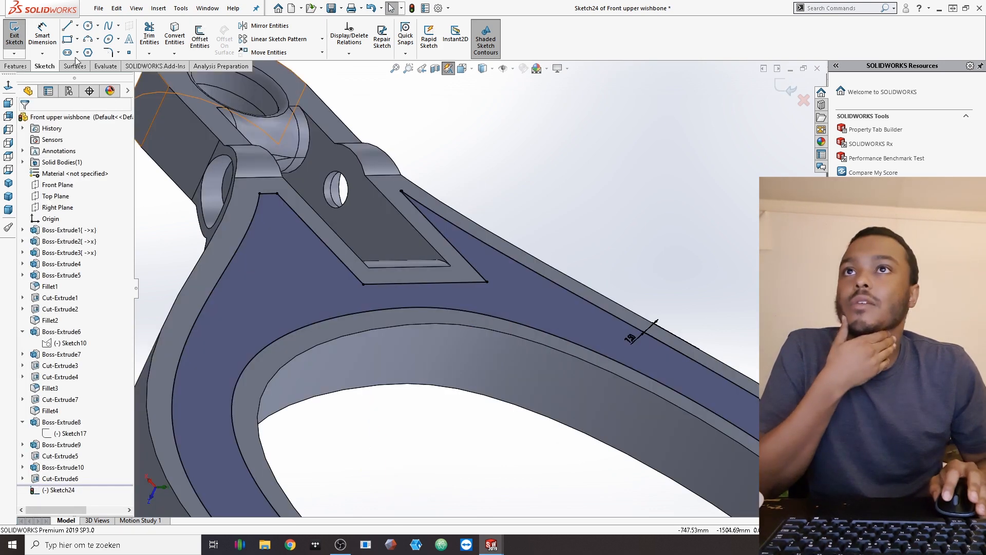
# Step: Cut the offset outline 7.5 mm blind into the wishbone's broad flat face to form a recessed pocket
pyautogui.click(24, 67)
pyautogui.click(151, 41)
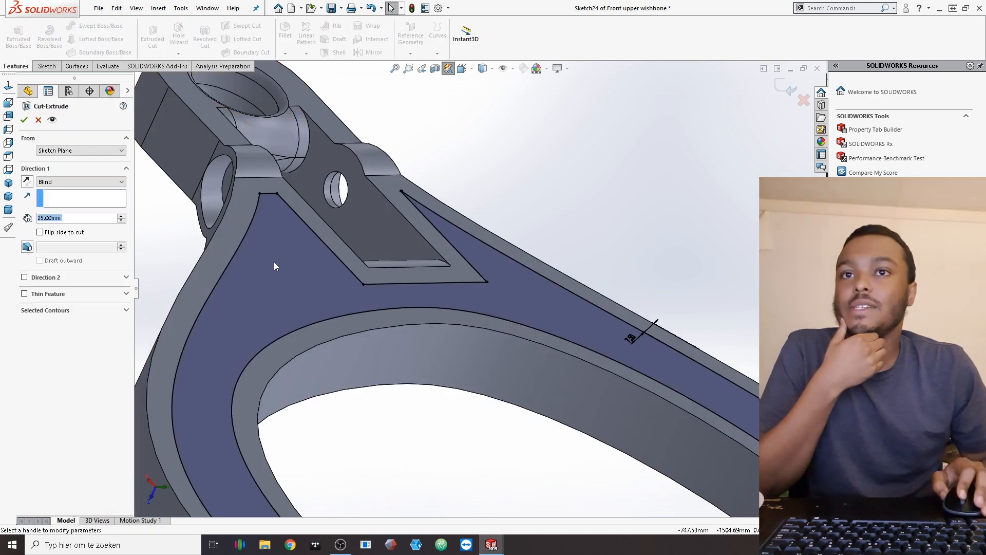
pyautogui.click(112, 216)
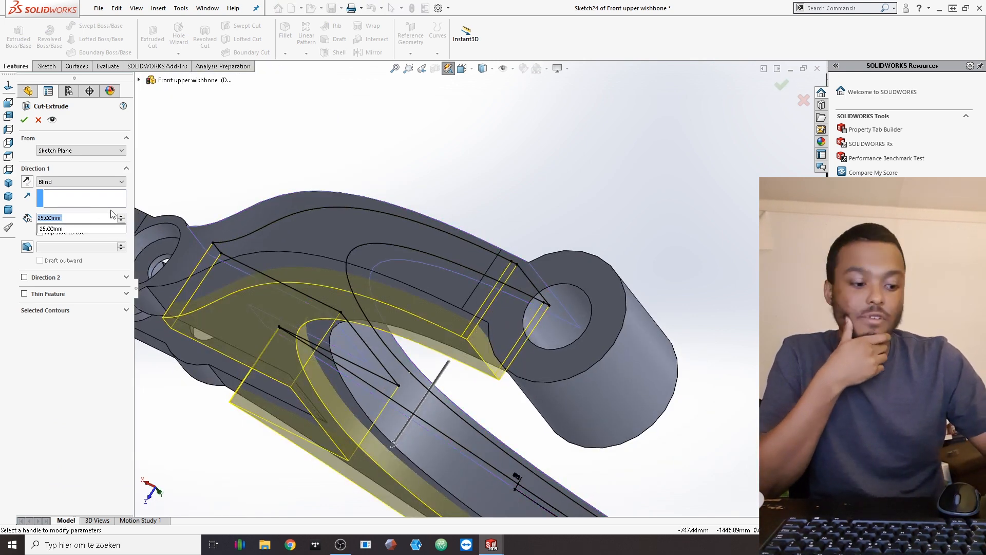
pyautogui.write('7.5')
pyautogui.press('Return')
pyautogui.press('Return')
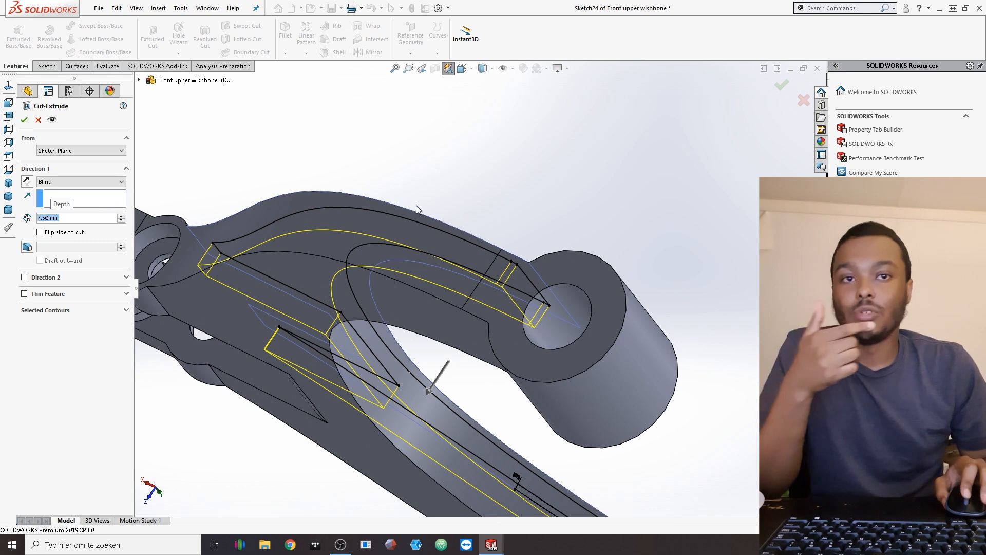
# Step: Inspect the pocketed wishbone and roll the feature history back to just above Cut-Extrude6
pyautogui.moveTo(415, 251); pyautogui.dragTo(471, 211, button='middle')
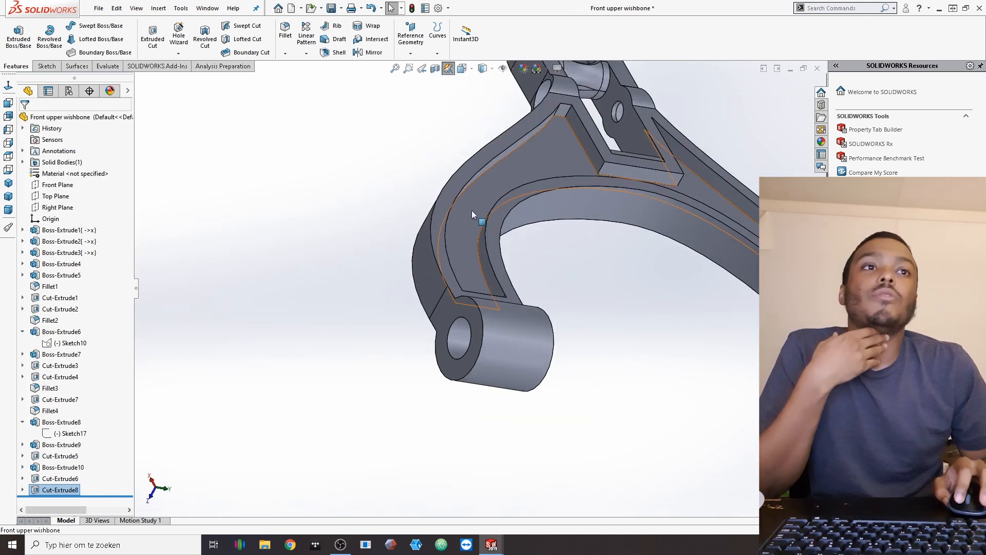
pyautogui.moveTo(475, 272); pyautogui.dragTo(590, 208, button='middle')
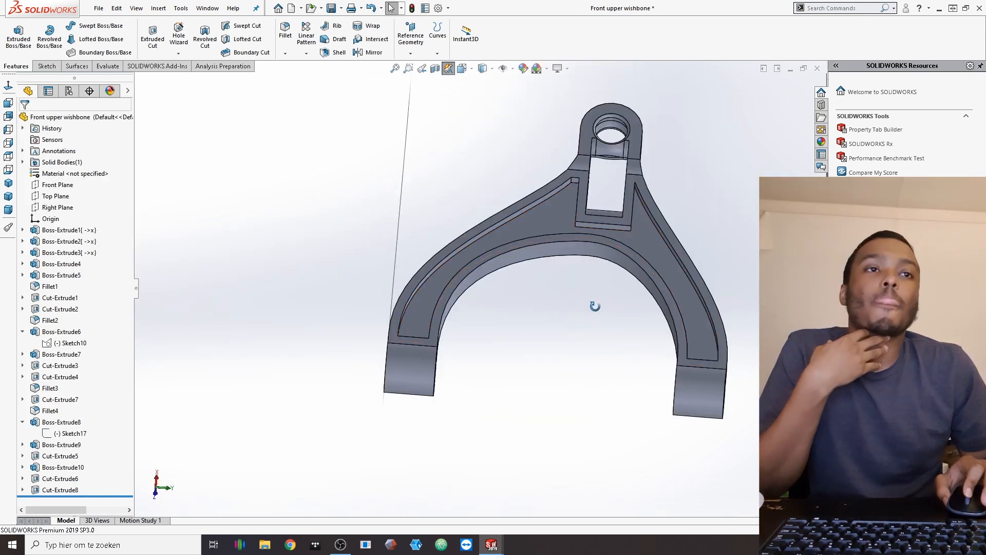
pyautogui.moveTo(590, 289); pyautogui.dragTo(568, 268, button='middle')
pyautogui.scroll(-4, 568, 268)
pyautogui.moveTo(304, 312); pyautogui.dragTo(267, 293, button='middle')
pyautogui.moveTo(70, 509); pyautogui.dragTo(87, 472)
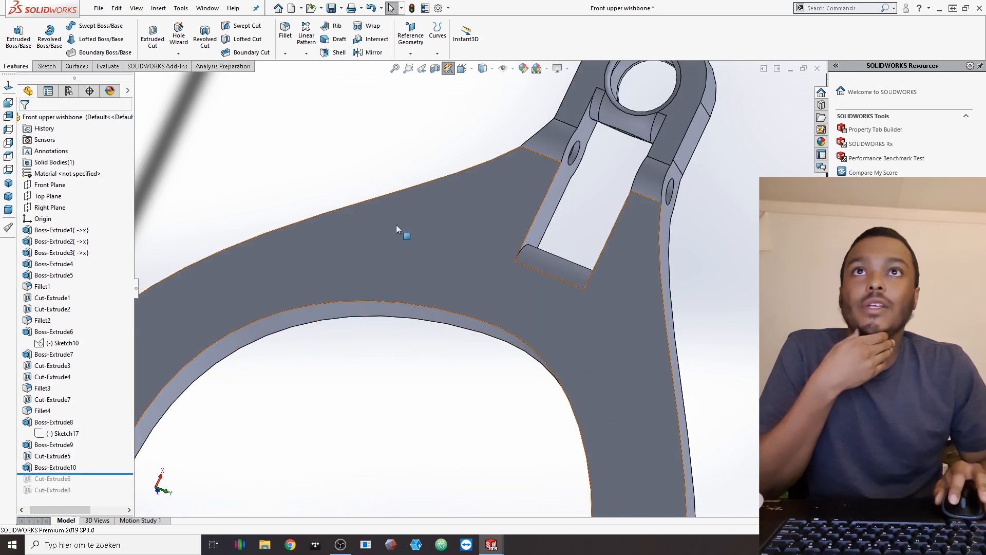
# Step: Fillet the corners at the opening's far end with a 15 mm radius and roll the feature history forward to the end
pyautogui.click(285, 32)
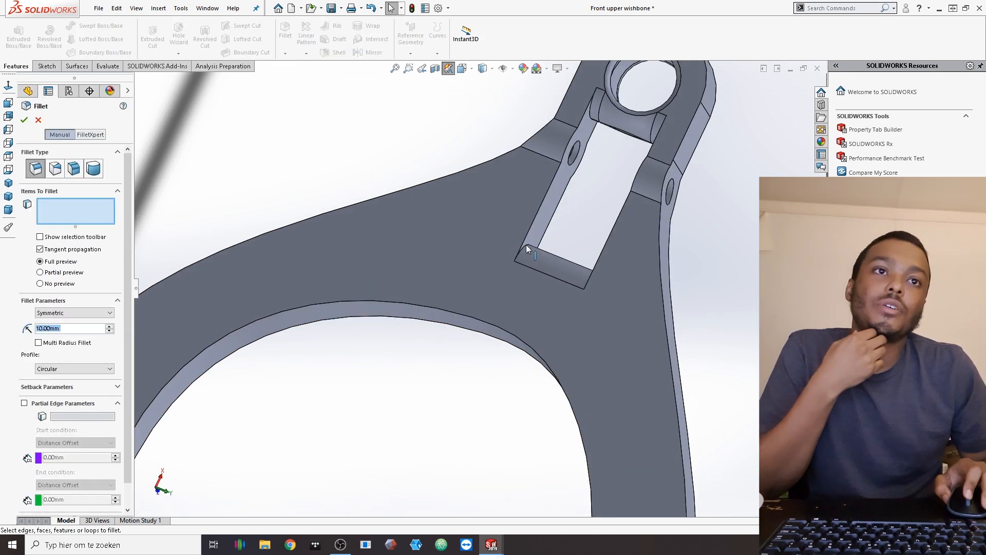
pyautogui.click(588, 268)
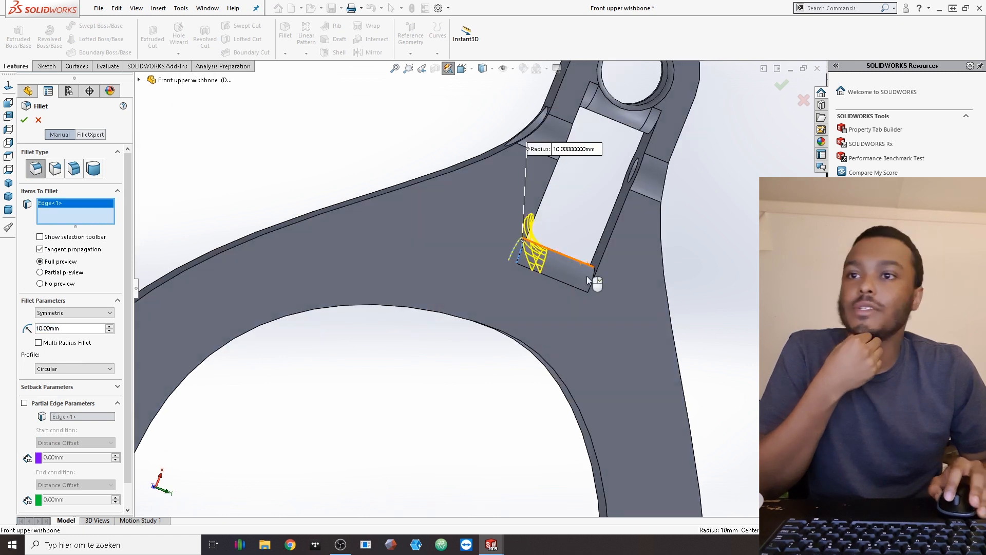
pyautogui.write('15')
pyautogui.press('Return')
pyautogui.press('Return')
pyautogui.moveTo(308, 399); pyautogui.dragTo(277, 377, button='middle')
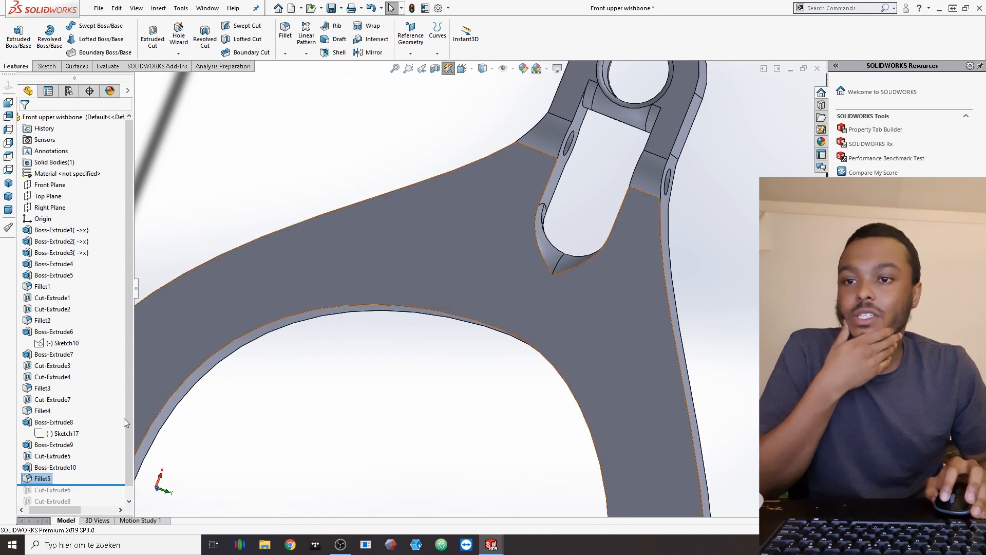
pyautogui.scroll(-1, 95, 462)
pyautogui.moveTo(89, 473); pyautogui.dragTo(85, 496)
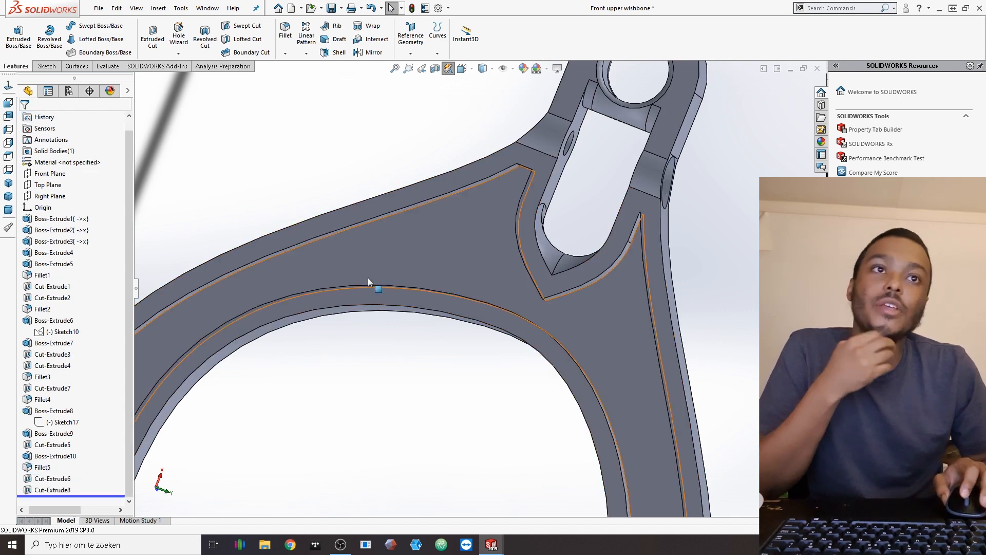
# Step: Inspect the pocket wall and rim around the opening's rounded end from several angles
pyautogui.moveTo(479, 233); pyautogui.dragTo(562, 271, button='middle')
pyautogui.moveTo(494, 319); pyautogui.dragTo(535, 355, button='middle')
pyautogui.scroll(-3, 535, 355)
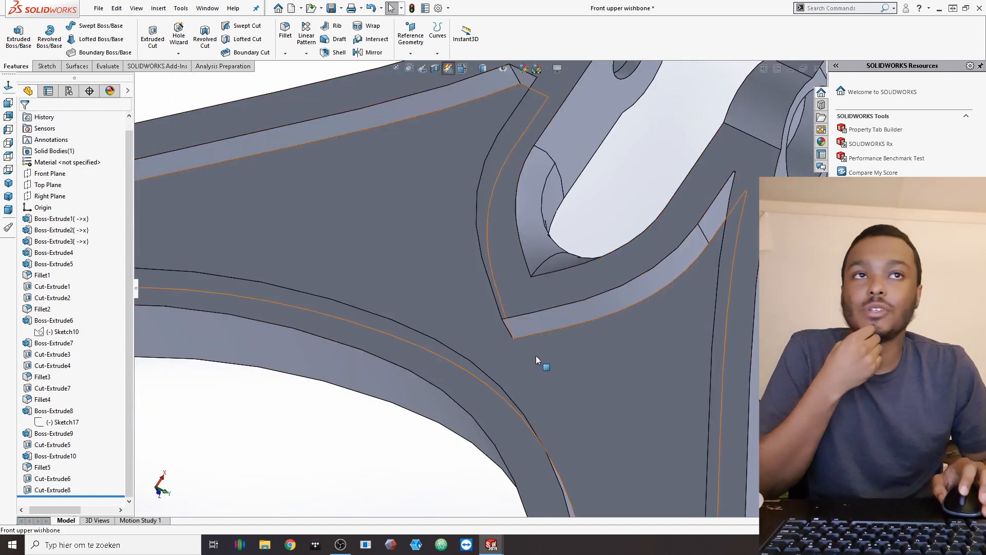
pyautogui.scroll(5, 507, 334)
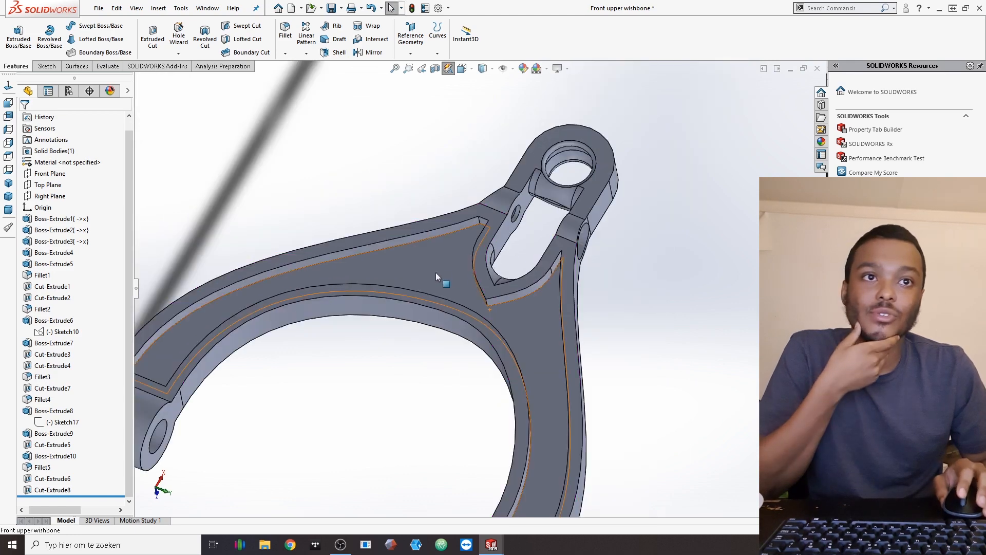
pyautogui.moveTo(466, 250); pyautogui.dragTo(525, 270, button='middle')
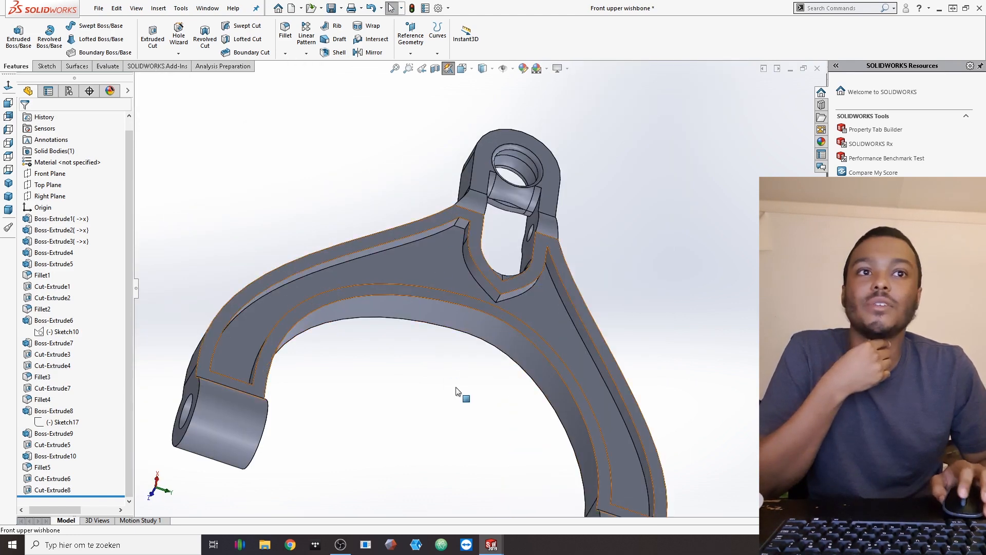
pyautogui.moveTo(455, 386); pyautogui.dragTo(374, 269, button='middle')
pyautogui.scroll(-4, 513, 281)
# Step: Sketch on the pocket's rim face a line from the pointed tip below the opening to the inner arch rim
pyautogui.click(505, 285)
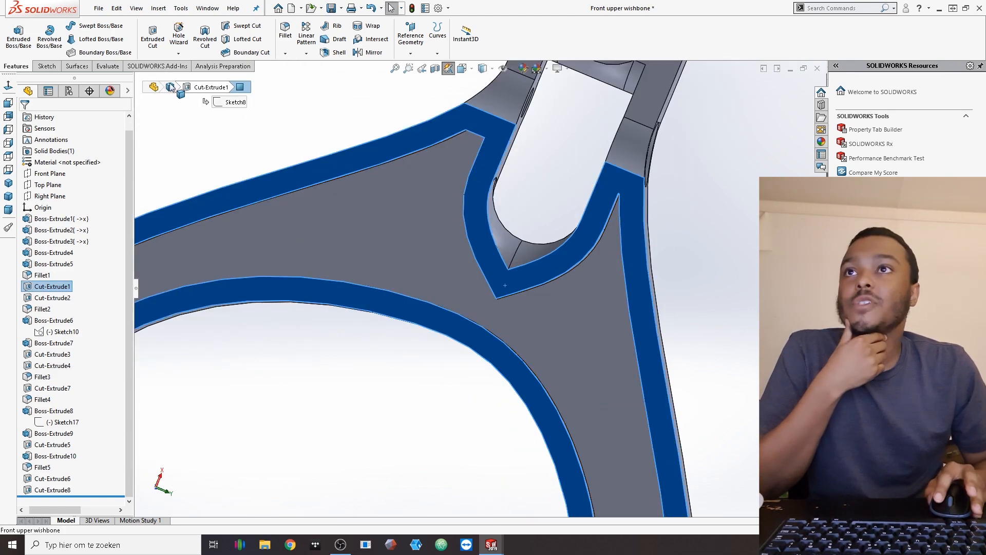
pyautogui.click(47, 66)
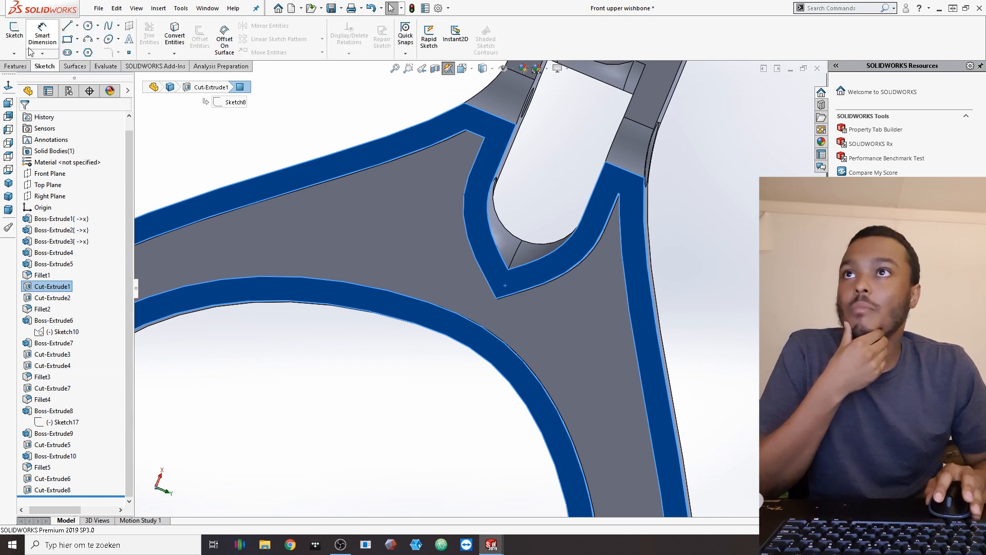
pyautogui.click(14, 31)
pyautogui.click(67, 25)
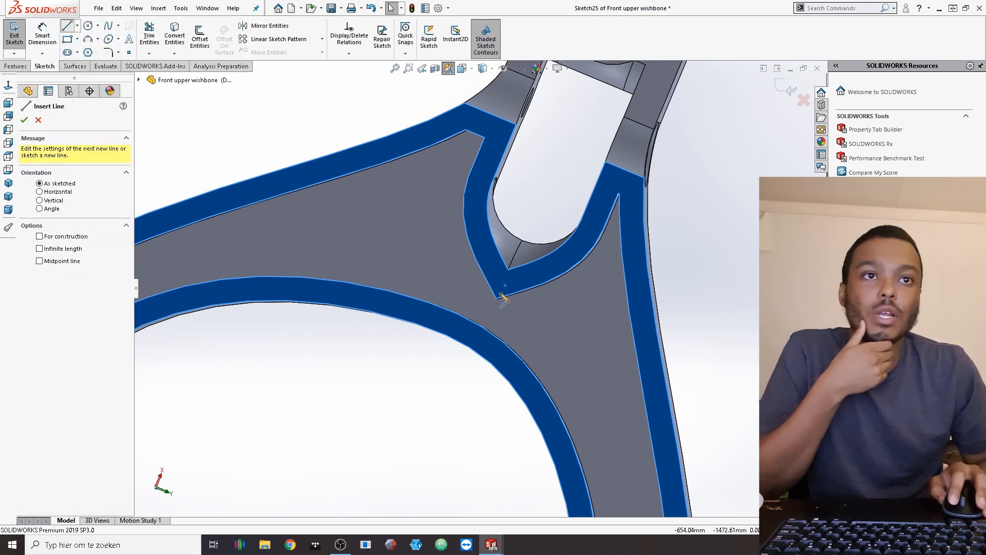
pyautogui.click(508, 269)
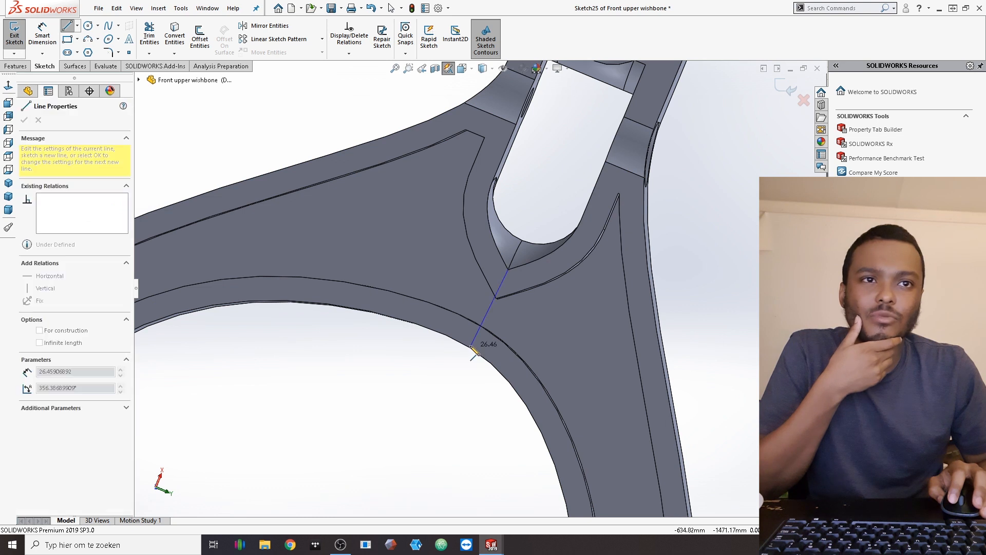
pyautogui.click(470, 335)
# Step: Offset the line 7.5 mm to both sides with Bi-directional and close the offset lines' ends with 15 mm cross lines
pyautogui.click(200, 39)
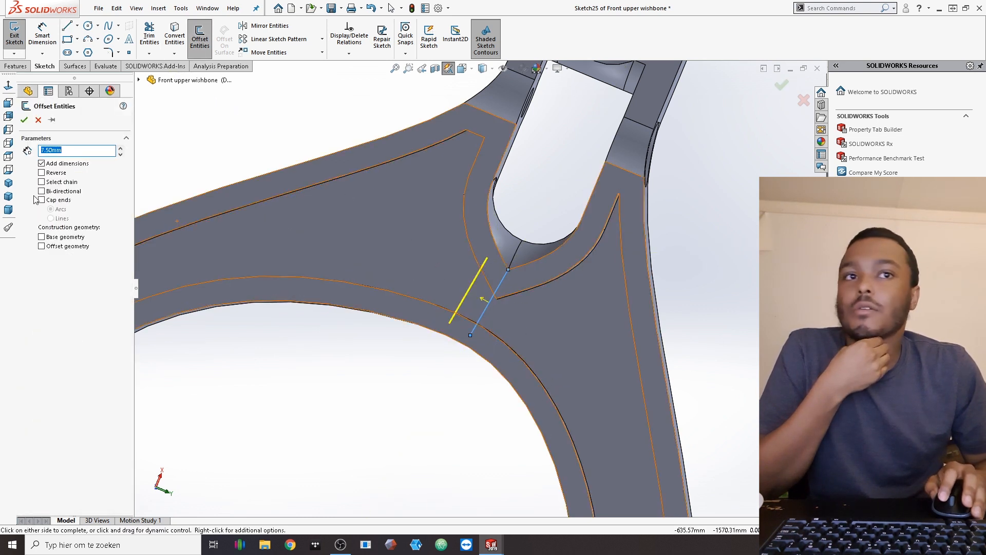
pyautogui.click(54, 192)
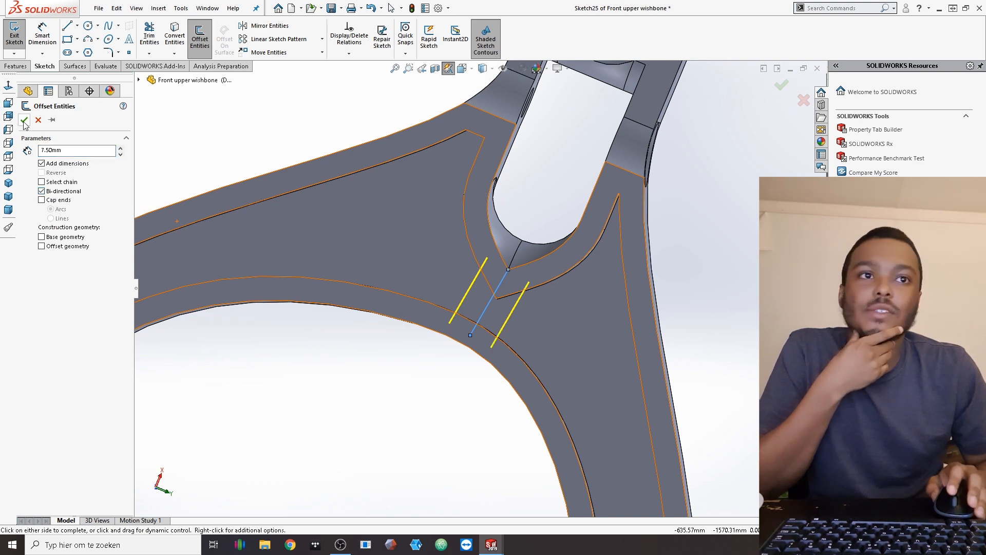
pyautogui.click(24, 120)
pyautogui.moveTo(454, 267); pyautogui.dragTo(459, 251, button='middle')
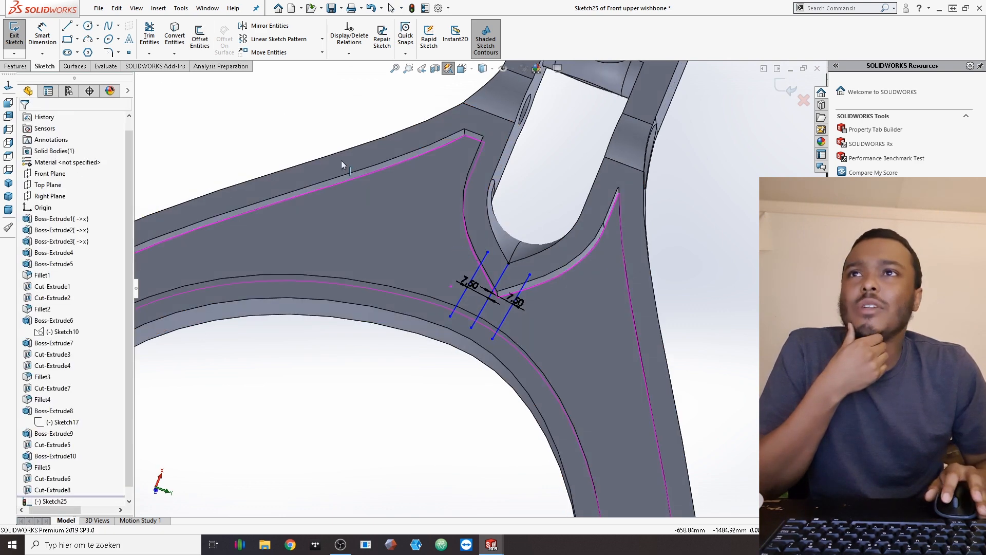
pyautogui.click(68, 26)
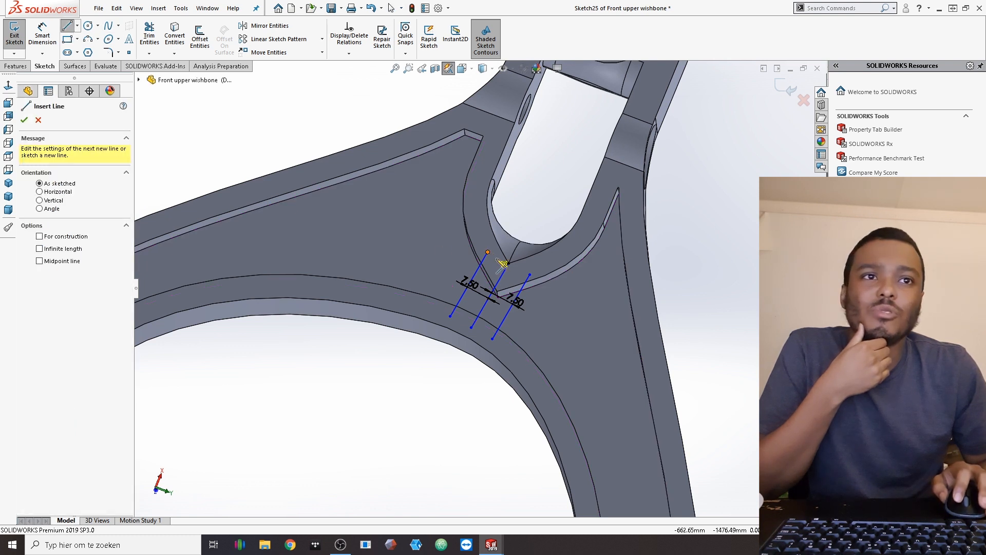
pyautogui.click(487, 252)
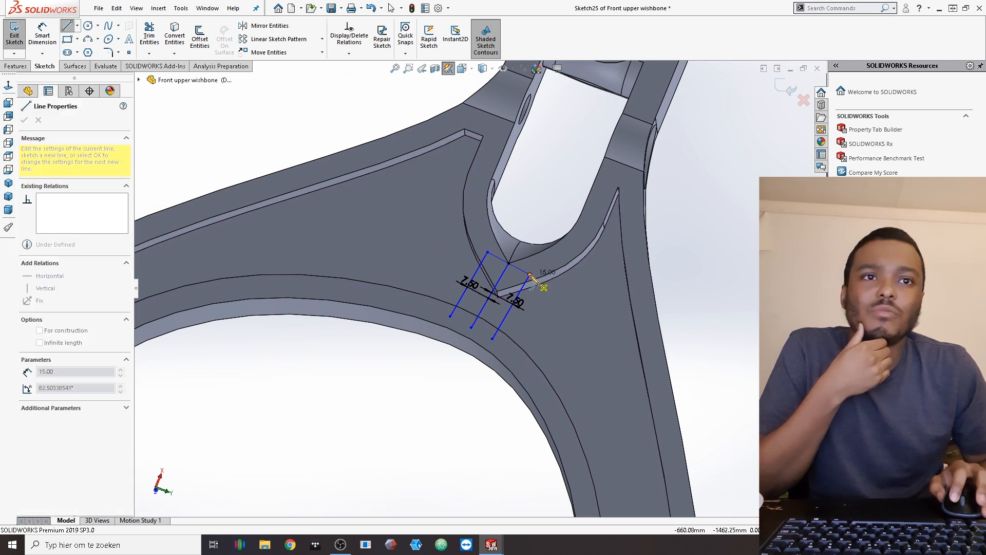
pyautogui.click(491, 337)
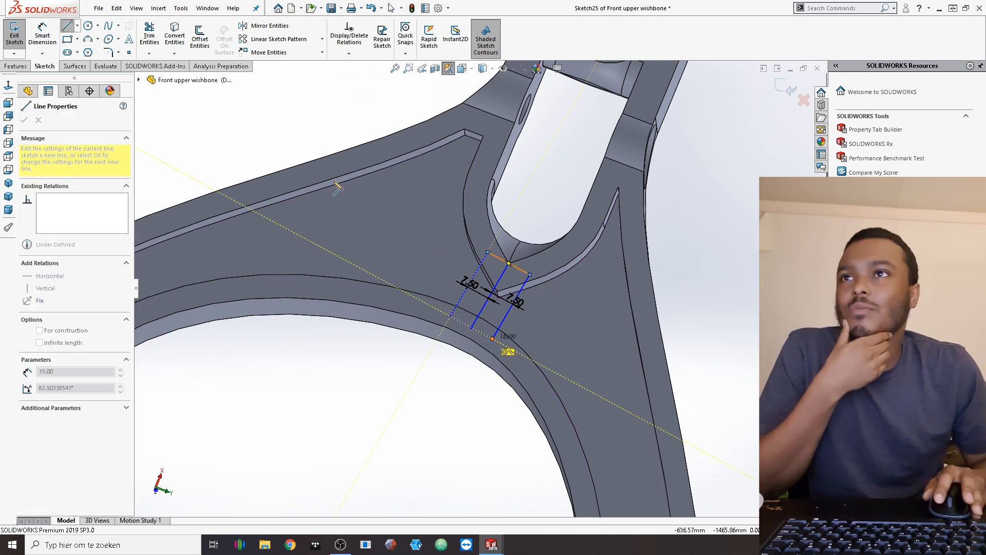
# Step: Extrude the sketched rib regions 7.5 mm into the pocket with the direction reversed and Merge result on
pyautogui.click(16, 66)
pyautogui.click(18, 40)
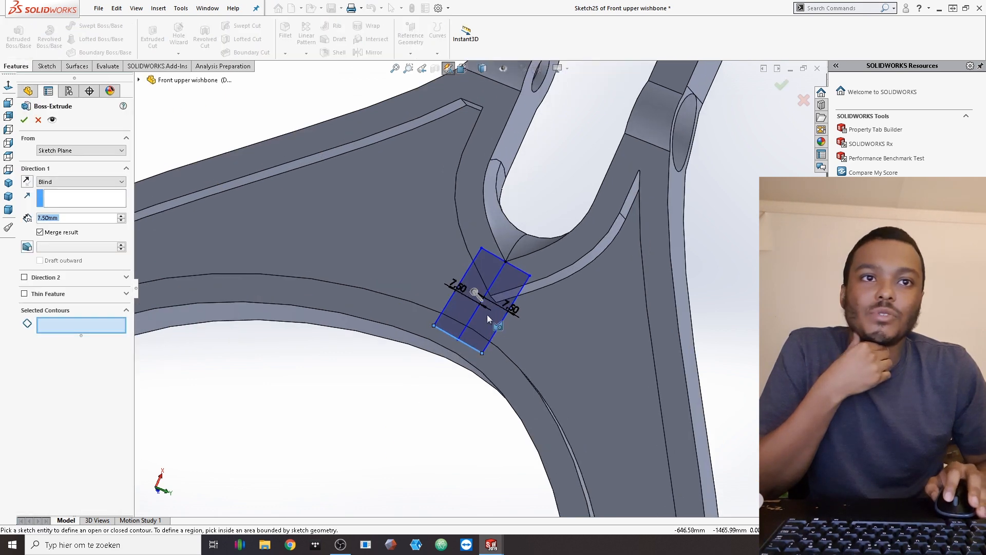
pyautogui.click(461, 306)
pyautogui.click(24, 186)
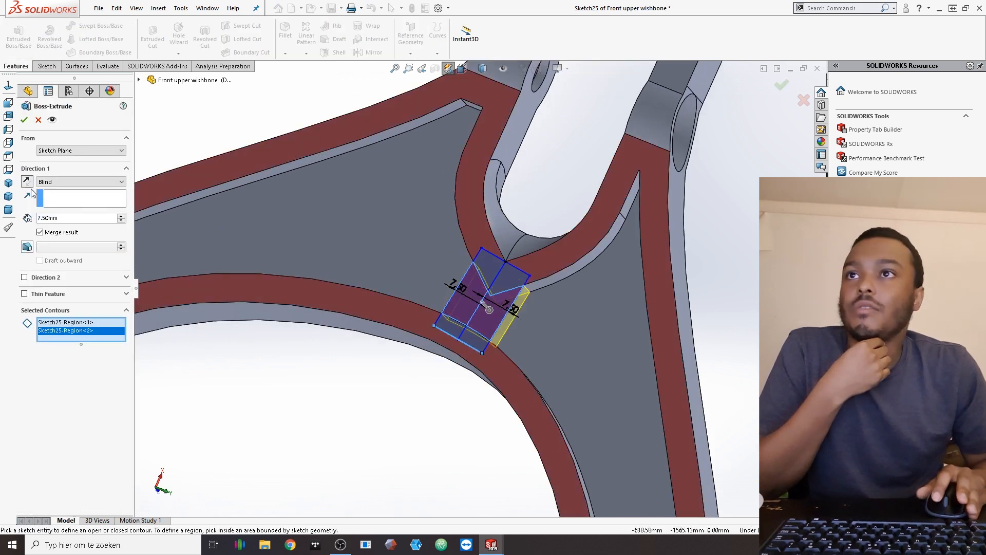
pyautogui.click(24, 119)
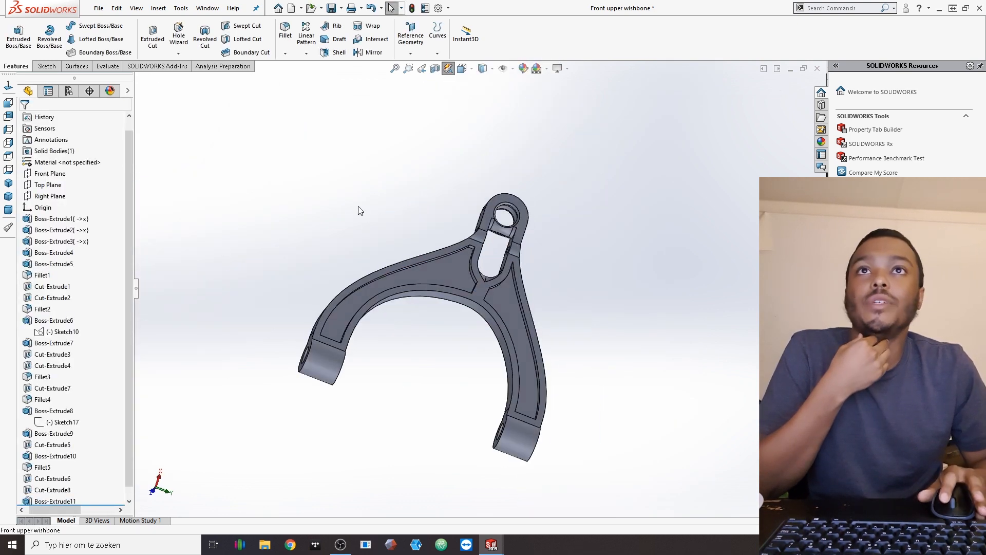
# Step: Fillet the pocket's corner edges beside the cylindrical end of the arm
pyautogui.click(247, 25)
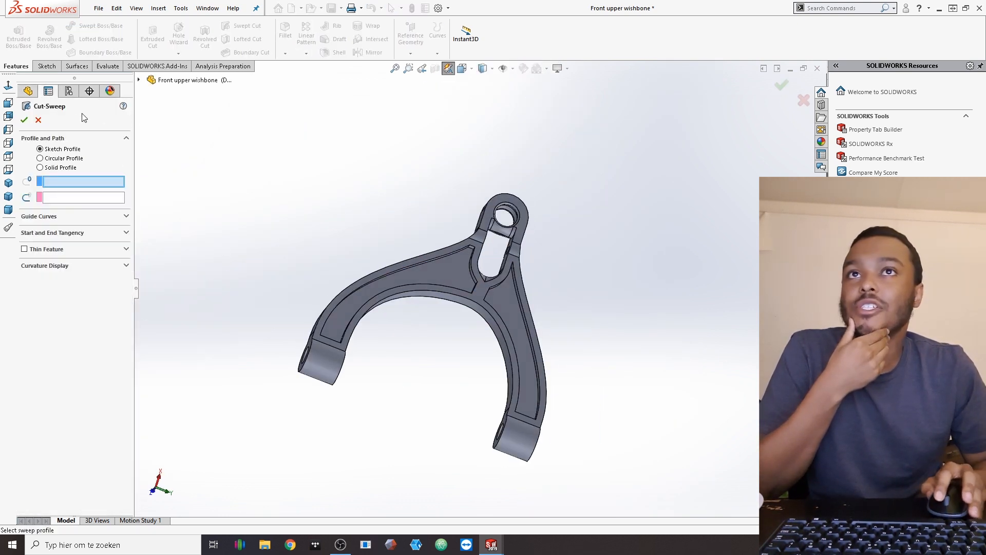
pyautogui.click(39, 120)
pyautogui.click(285, 30)
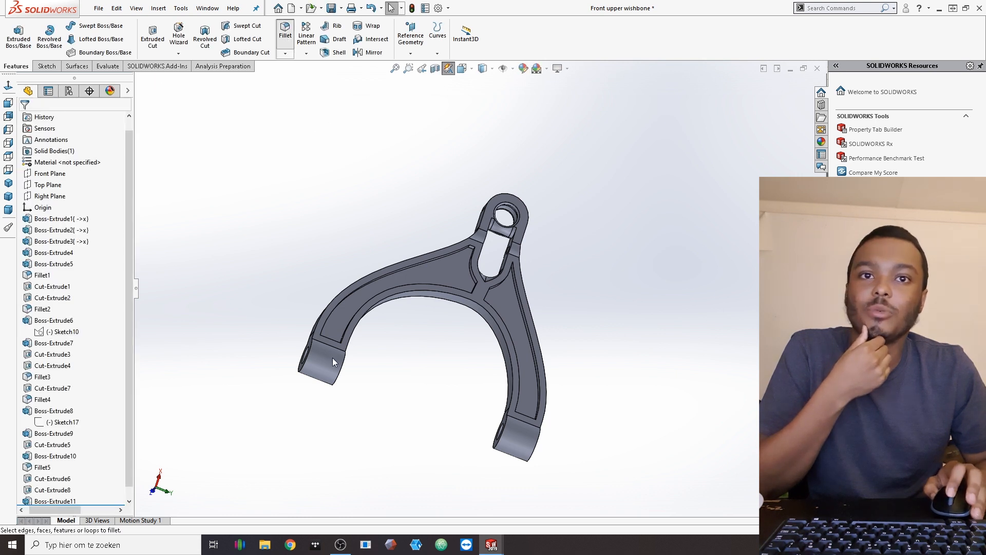
pyautogui.scroll(-5, 356, 306)
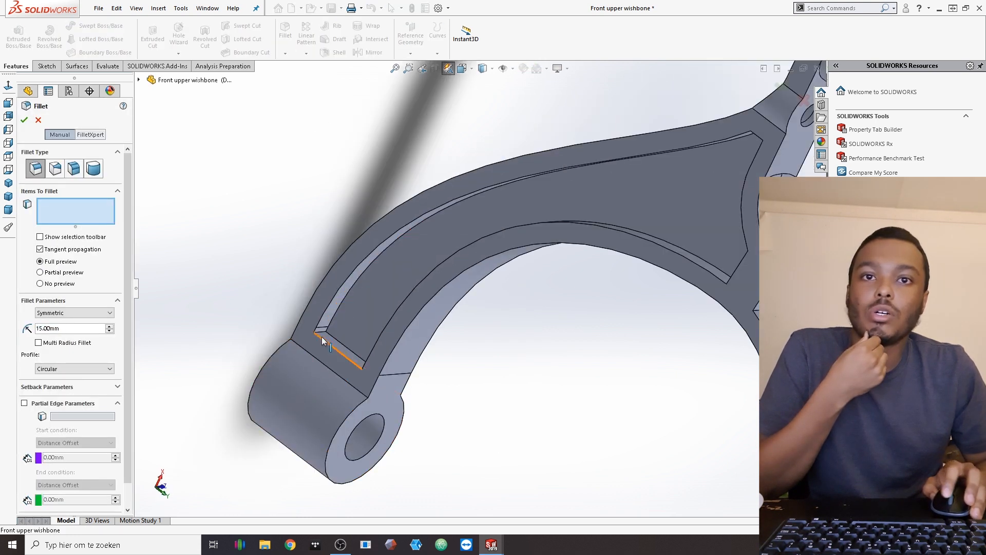
pyautogui.click(377, 373)
pyautogui.moveTo(377, 373); pyautogui.dragTo(368, 370, button='middle')
pyautogui.click(370, 367)
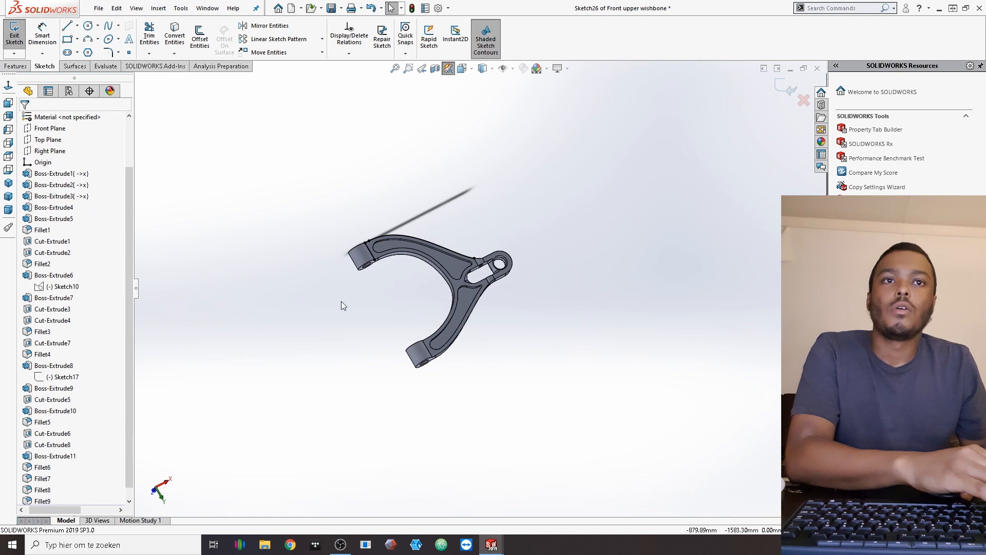
# Step: Clear the entities from the open sketch and inspect the filleted pockets and the rib between them
pyautogui.moveTo(579, 189); pyautogui.dragTo(198, 409)
pyautogui.press('Delete')
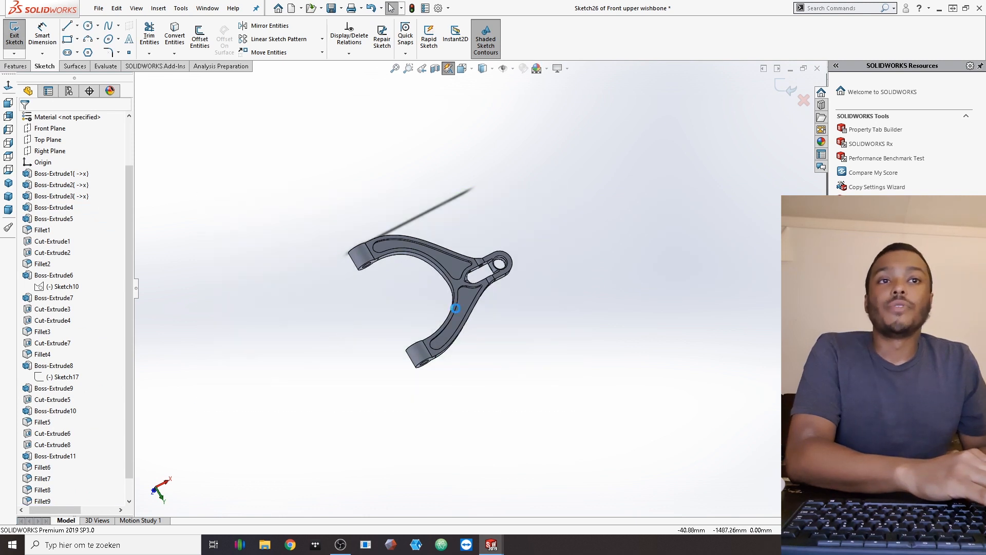
pyautogui.scroll(-7, 466, 266)
pyautogui.moveTo(480, 283); pyautogui.dragTo(507, 261, button='middle')
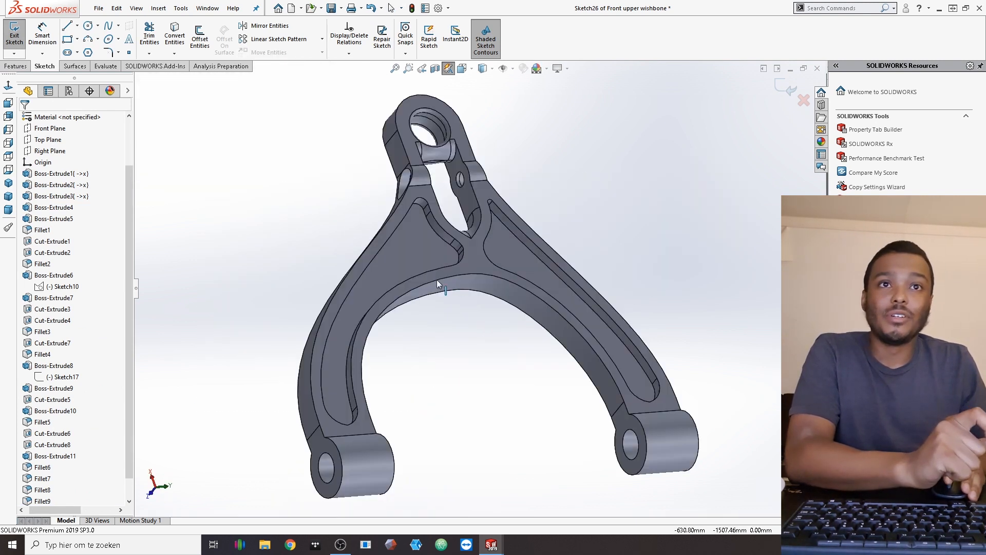
pyautogui.moveTo(438, 280); pyautogui.dragTo(461, 256, button='middle')
pyautogui.scroll(-4, 462, 257)
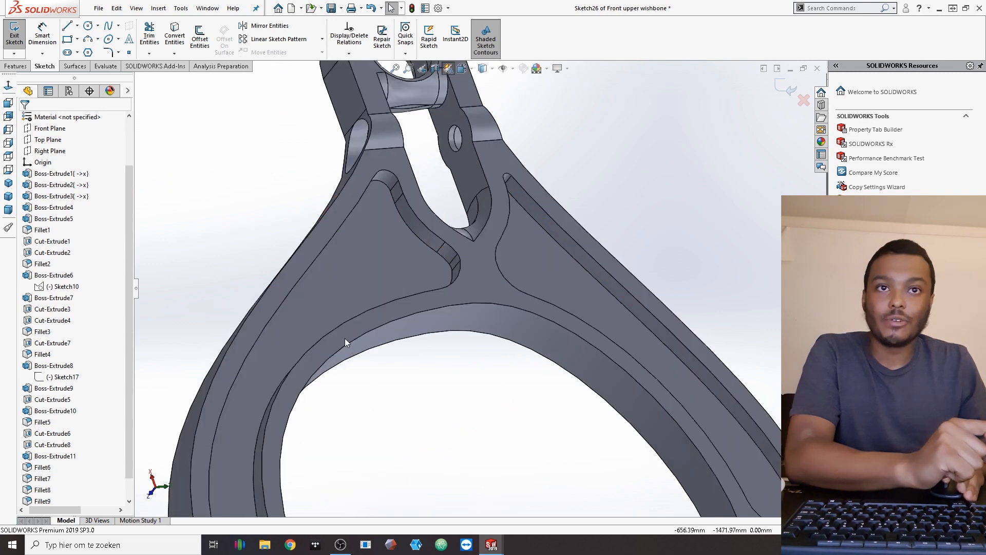
pyautogui.scroll(5, 470, 252)
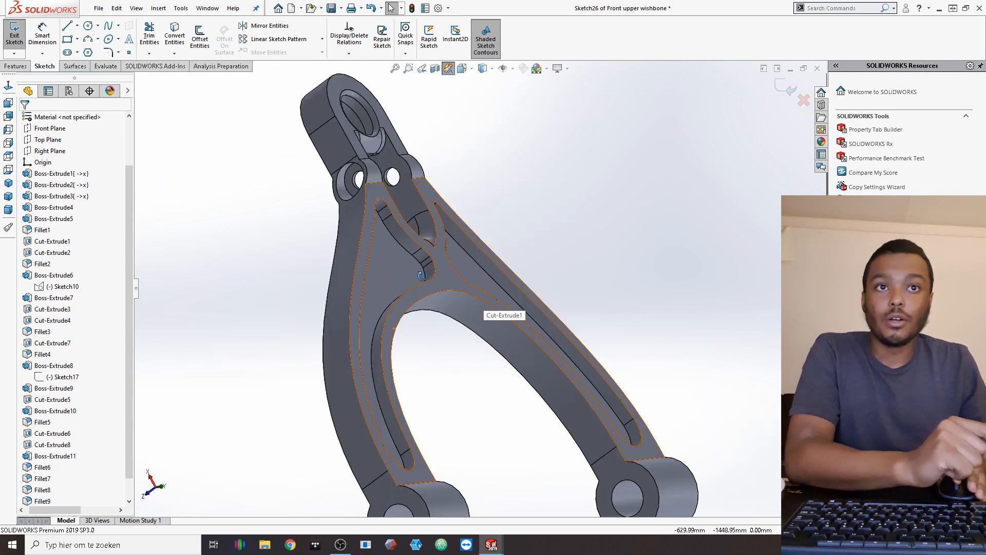
# Step: Start a sketch on the wishbone's flat face opposite the filleted pockets and convert the outlines of both pocket floors into it
pyautogui.moveTo(484, 304); pyautogui.dragTo(464, 257, button='middle')
pyautogui.scroll(-4, 479, 240)
pyautogui.click(479, 240)
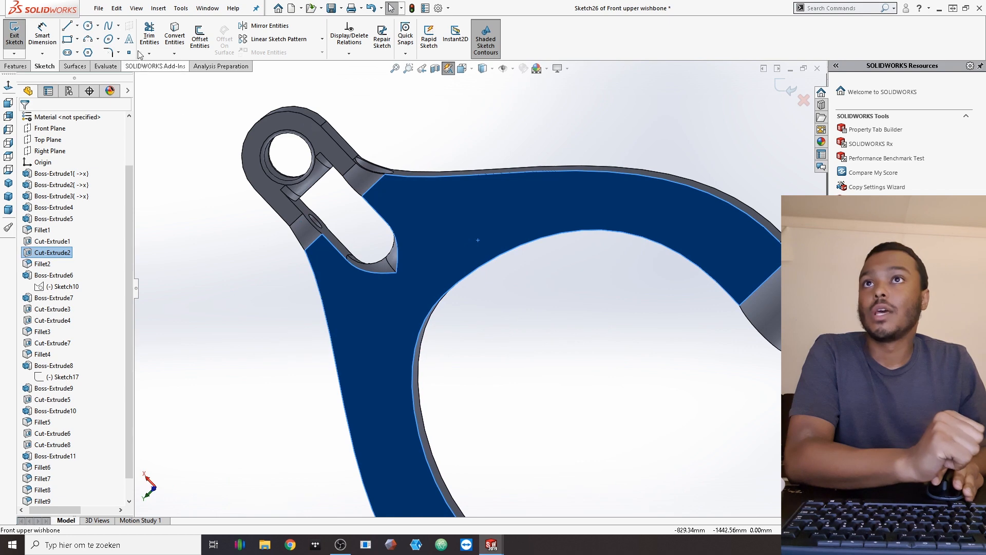
pyautogui.click(402, 292)
pyautogui.click(14, 35)
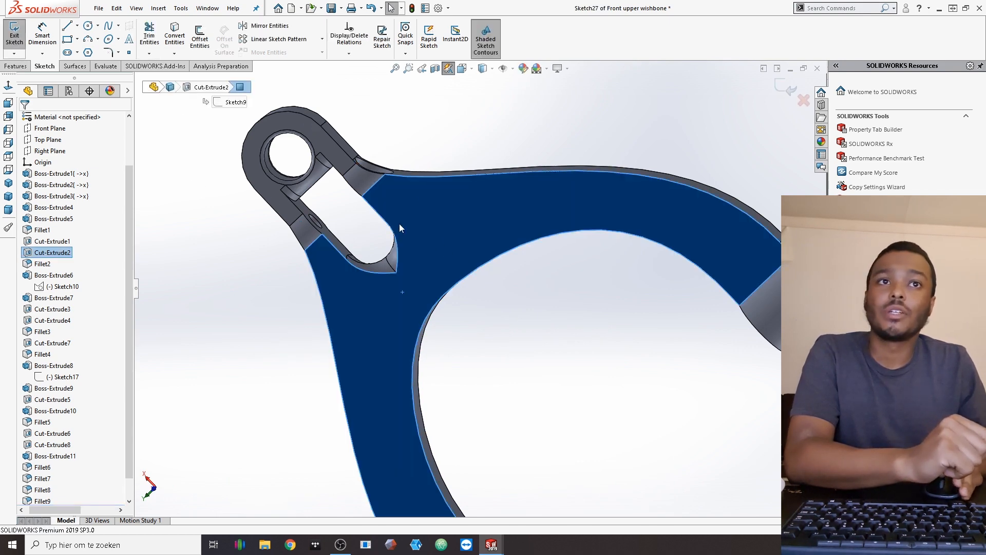
pyautogui.moveTo(331, 325); pyautogui.dragTo(297, 316, button='middle')
pyautogui.click(233, 248)
pyautogui.click(177, 35)
pyautogui.click(445, 211)
pyautogui.click(575, 249)
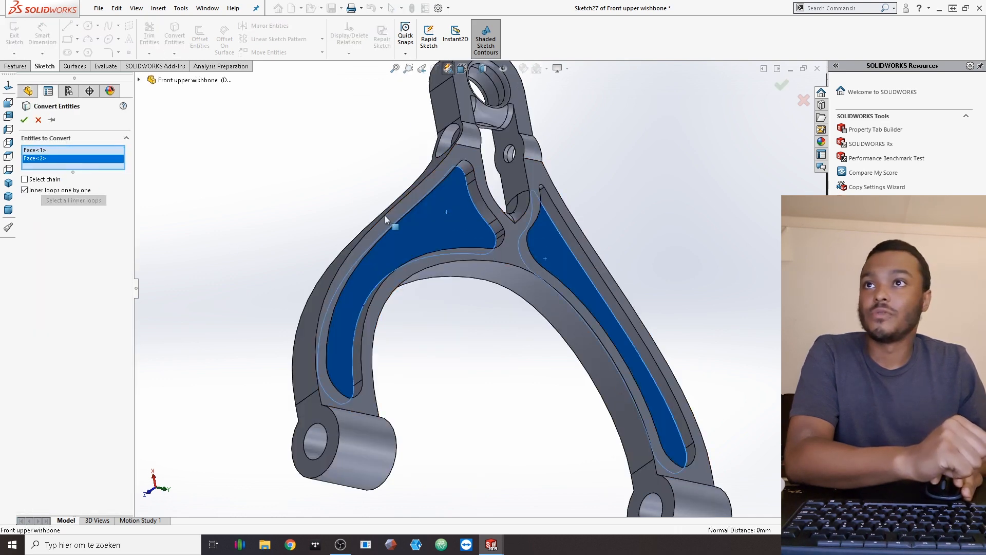
pyautogui.click(23, 119)
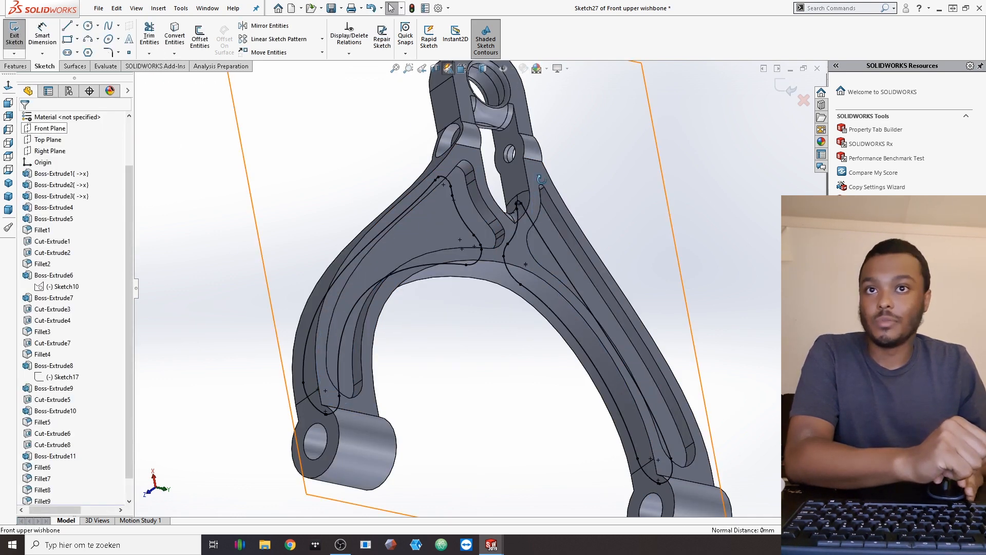
pyautogui.moveTo(539, 183); pyautogui.dragTo(298, 295, button='middle')
pyautogui.click(15, 65)
pyautogui.click(154, 54)
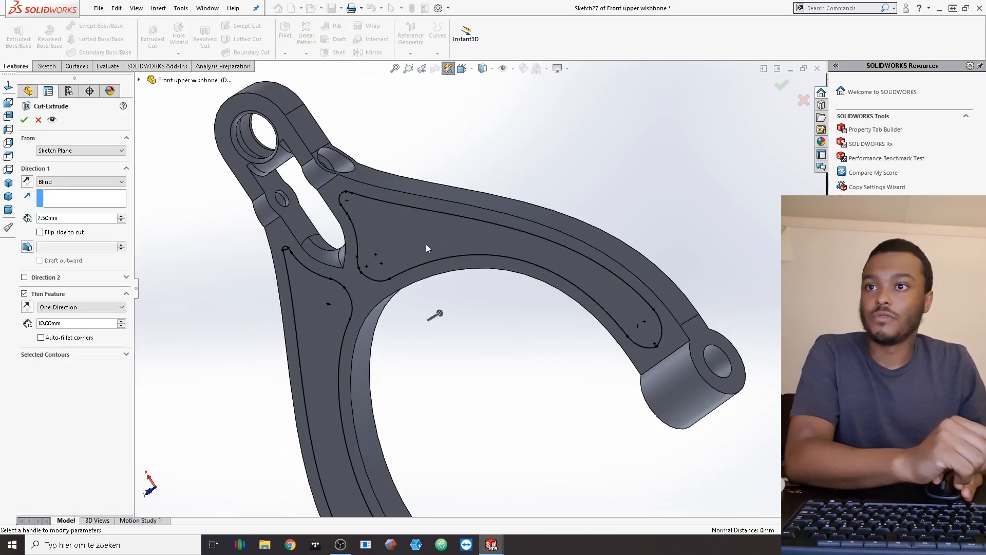
pyautogui.click(29, 294)
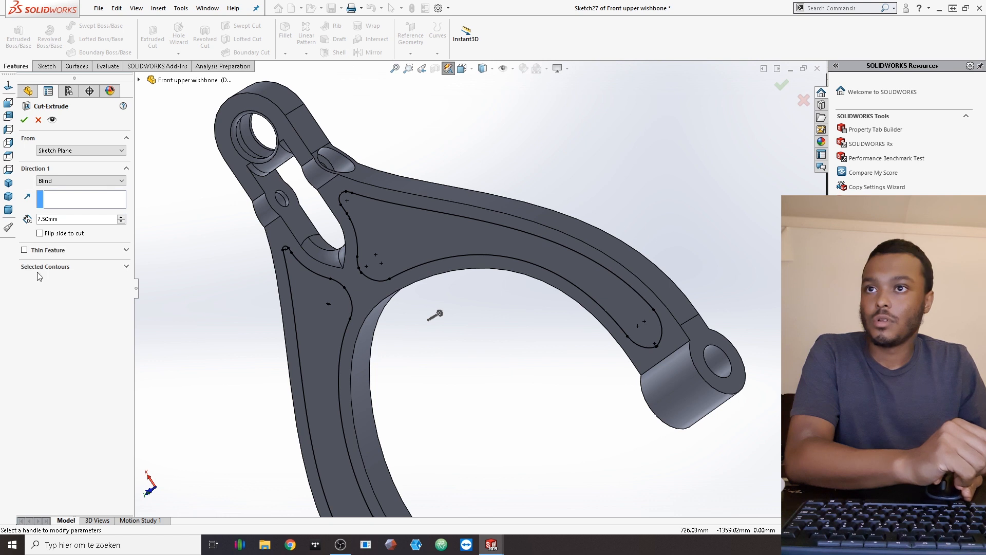
pyautogui.click(57, 267)
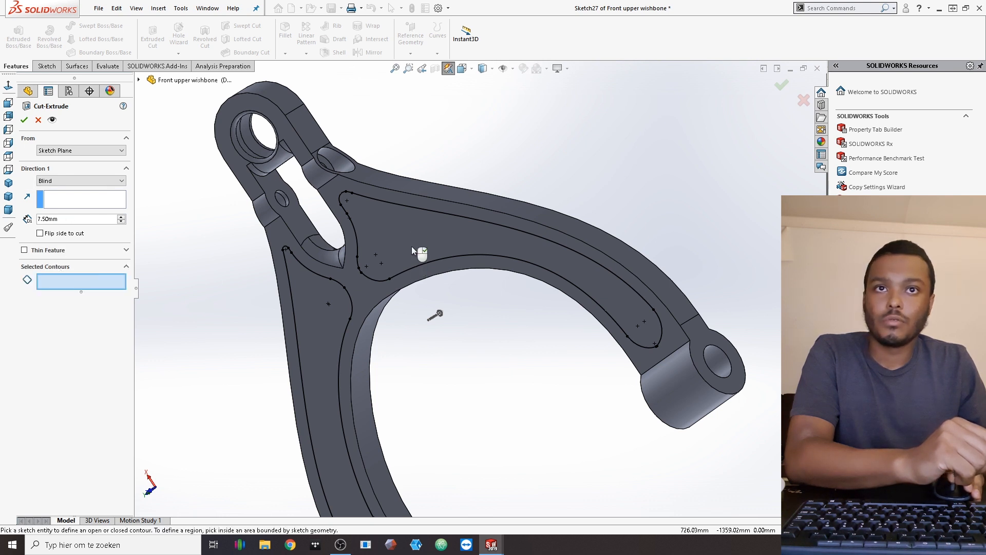
pyautogui.click(414, 238)
pyautogui.moveTo(446, 245); pyautogui.dragTo(406, 242, button='middle')
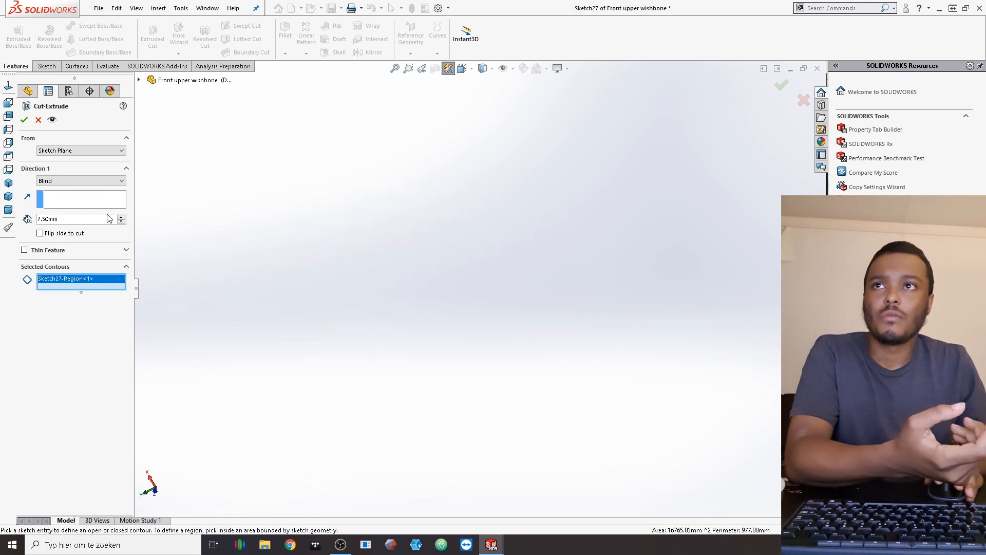
pyautogui.click(39, 120)
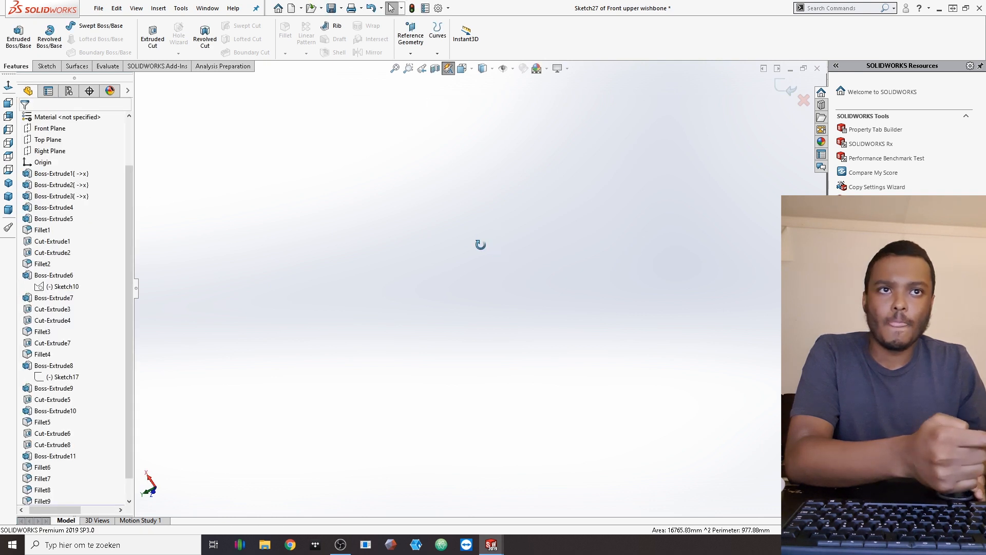
# Step: Delete all the converted pocket outlines from the open sketch
pyautogui.scroll(-3, 464, 249)
pyautogui.moveTo(367, 323); pyautogui.dragTo(345, 267, button='middle')
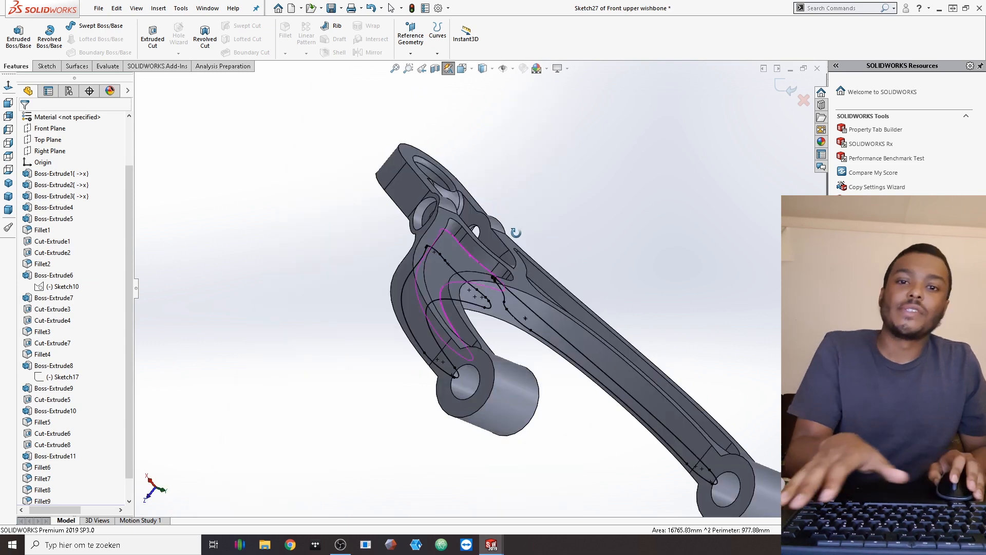
pyautogui.scroll(3, 513, 240)
pyautogui.moveTo(515, 231); pyautogui.dragTo(406, 296, button='middle')
pyautogui.scroll(5, 406, 297)
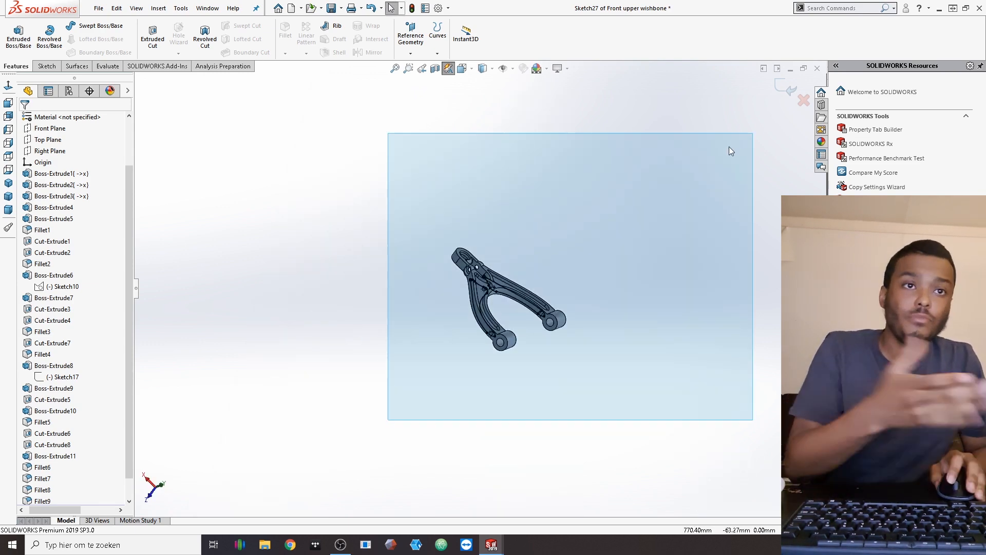
pyautogui.moveTo(720, 159); pyautogui.dragTo(709, 162)
pyautogui.press('Delete')
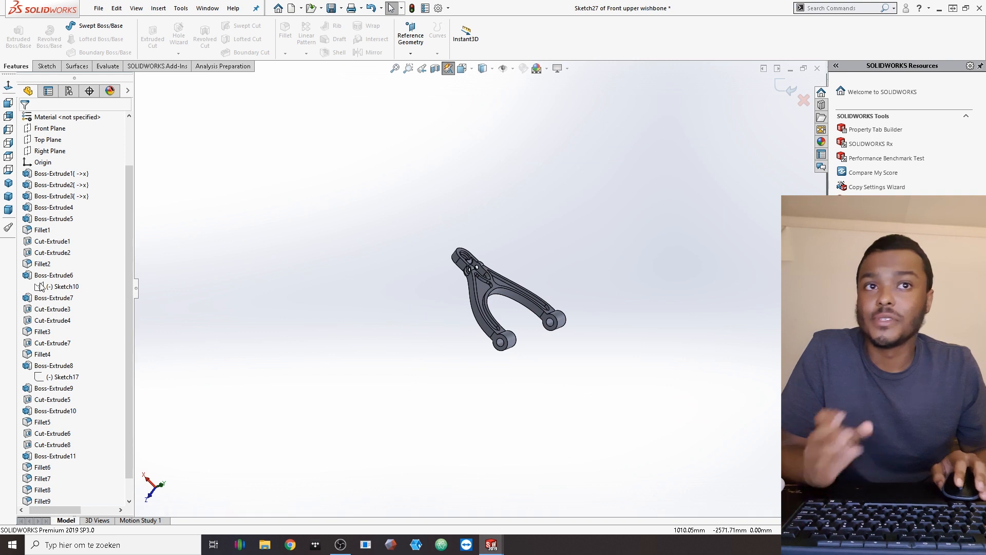
# Step: Inspect the pocket corners and rim beside the slot, and leave the empty sketch
pyautogui.scroll(-3, 42, 286)
pyautogui.scroll(-2, 443, 266)
pyautogui.scroll(-4, 498, 292)
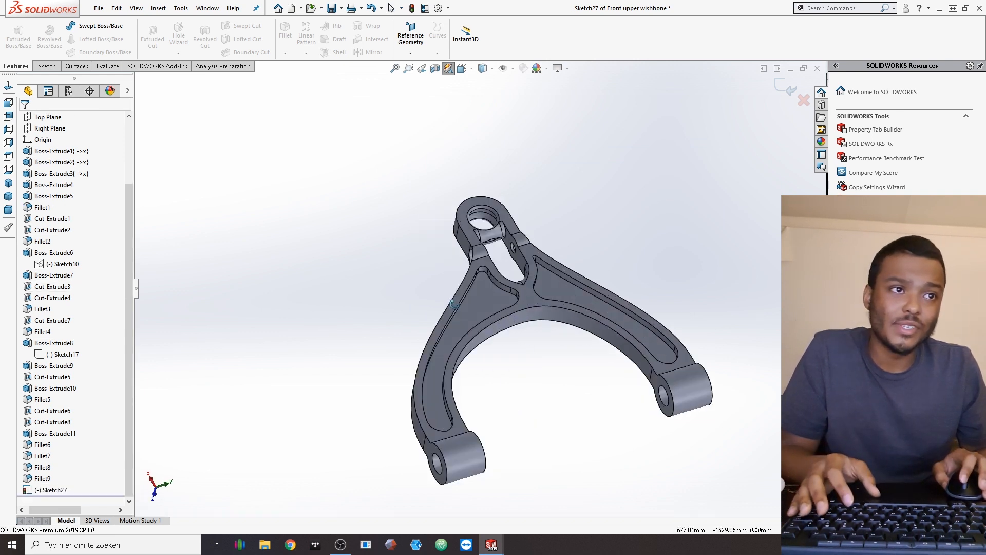
pyautogui.scroll(-5, 547, 264)
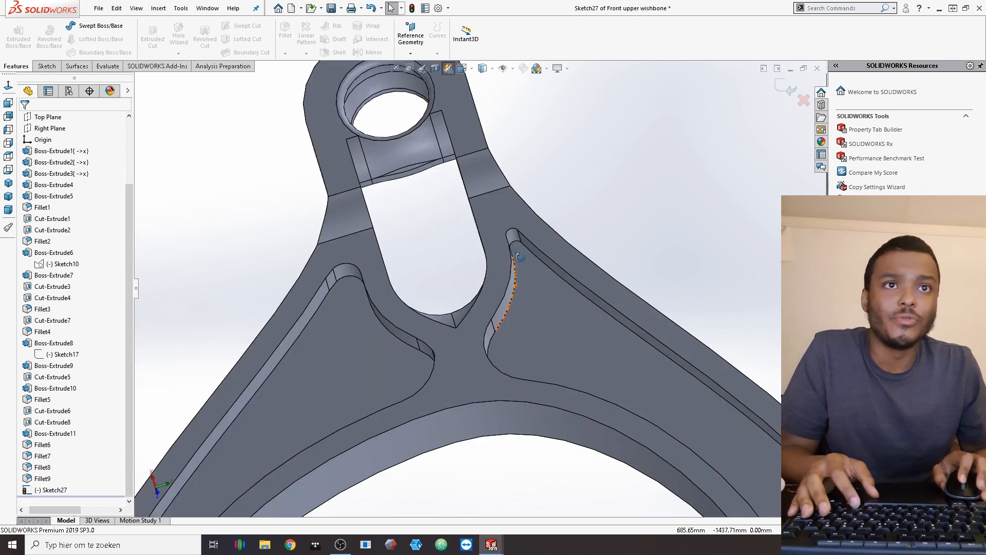
pyautogui.scroll(-4, 489, 235)
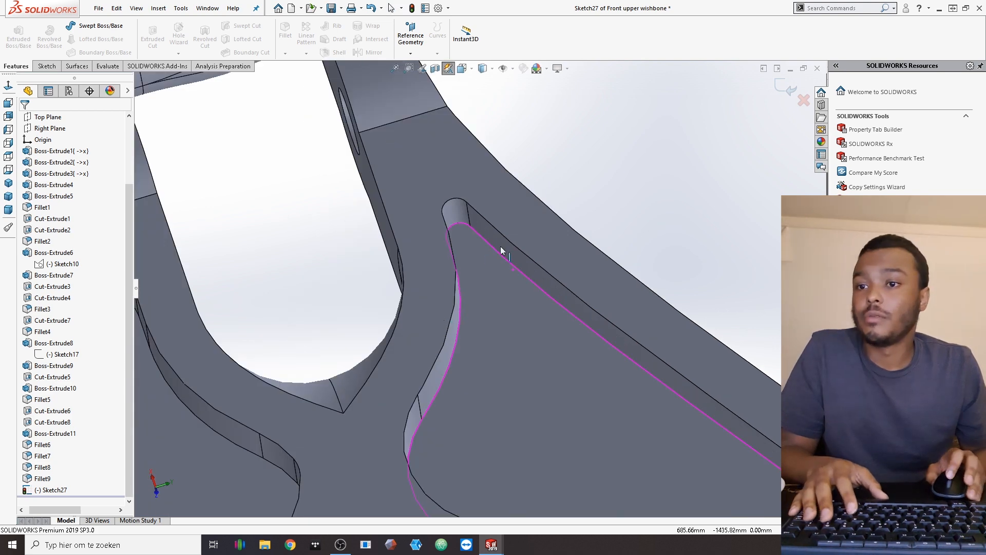
pyautogui.press('f')
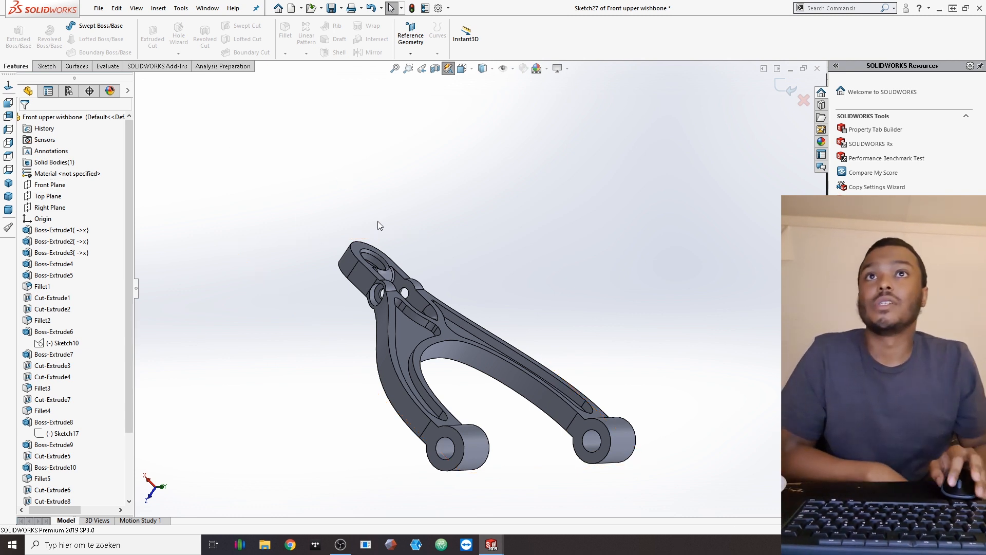
pyautogui.moveTo(378, 222); pyautogui.dragTo(324, 187, button='middle')
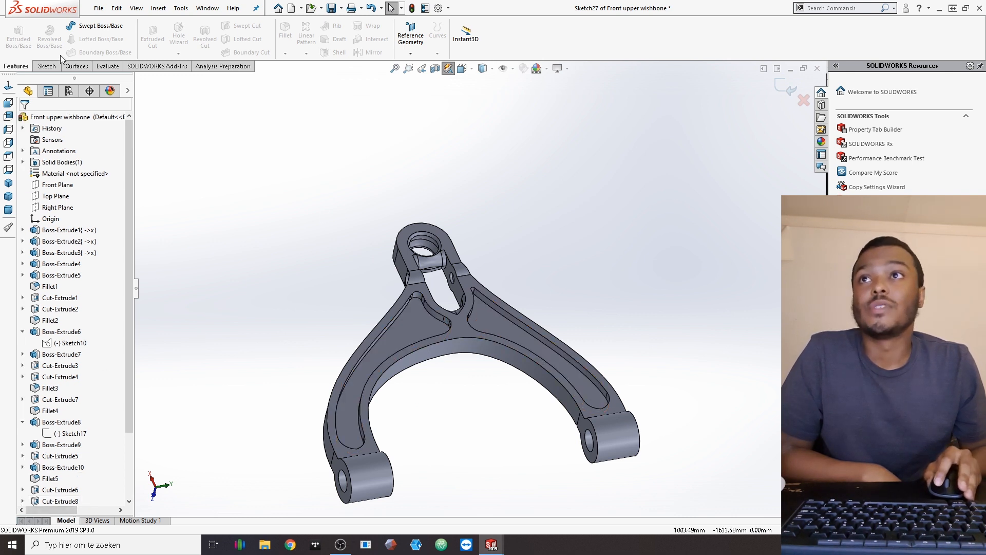
pyautogui.click(47, 65)
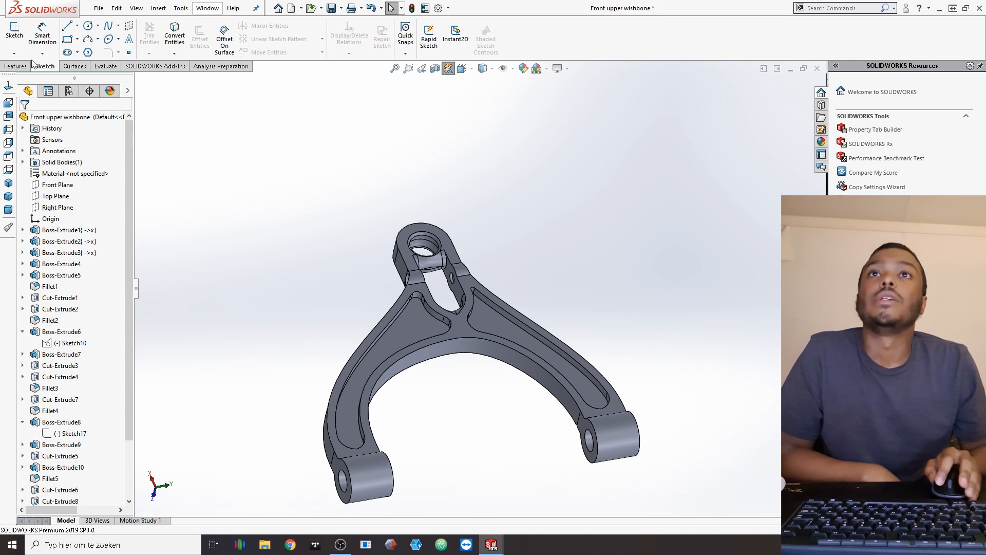
# Step: Set up a symmetric fillet with a 105 mm radius on the two transition edges along one side of the slot
pyautogui.click(15, 66)
pyautogui.click(284, 45)
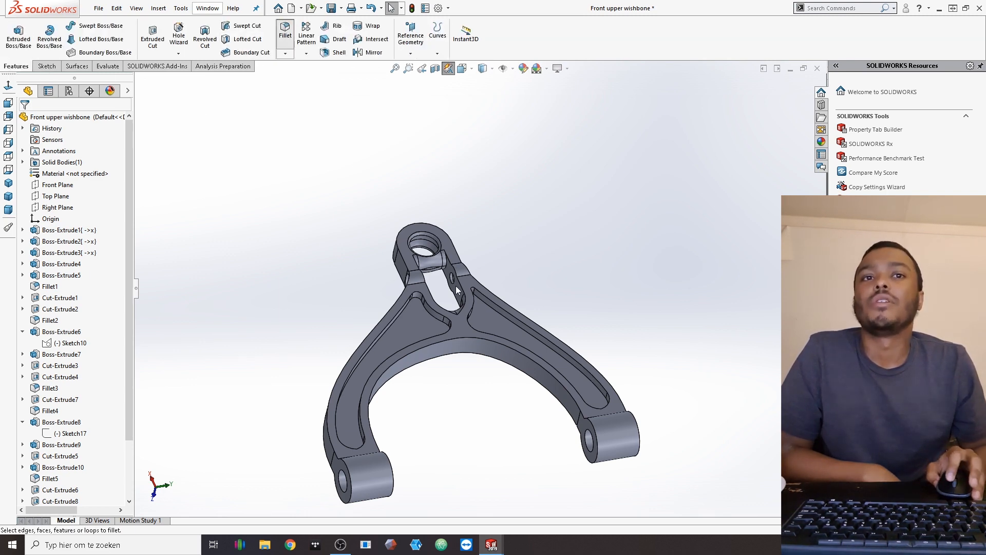
pyautogui.scroll(-5, 433, 281)
pyautogui.click(401, 289)
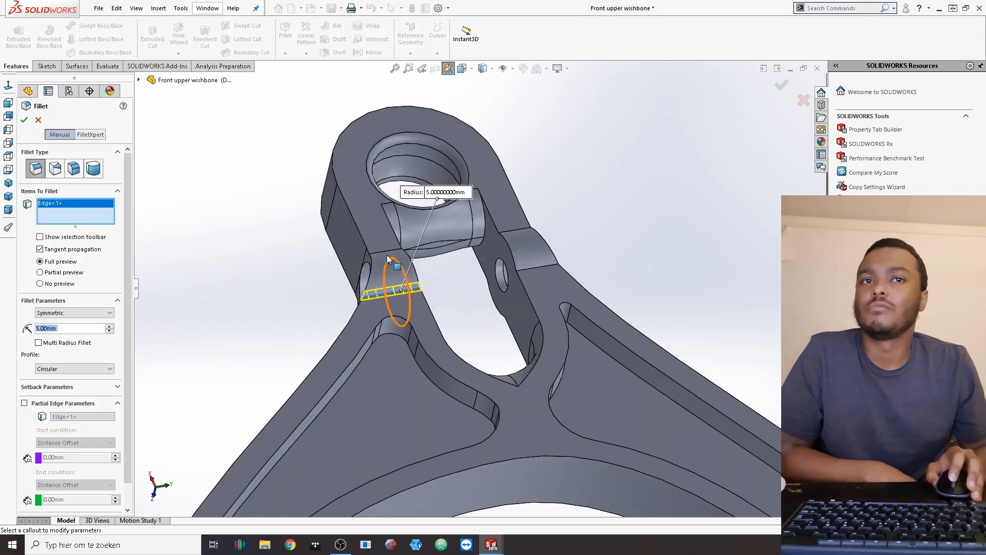
pyautogui.click(388, 252)
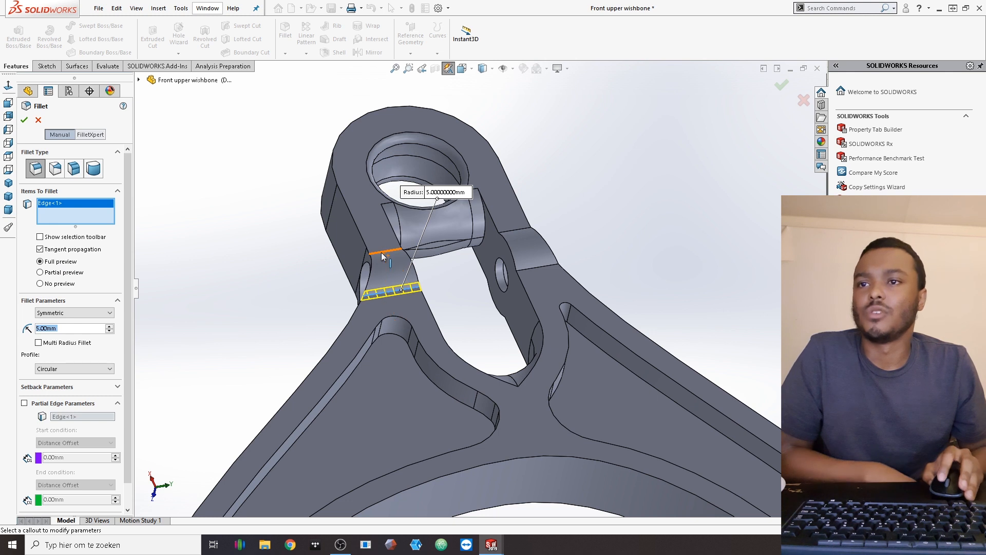
pyautogui.click(109, 326)
pyautogui.click(109, 326)
pyautogui.click(109, 326)
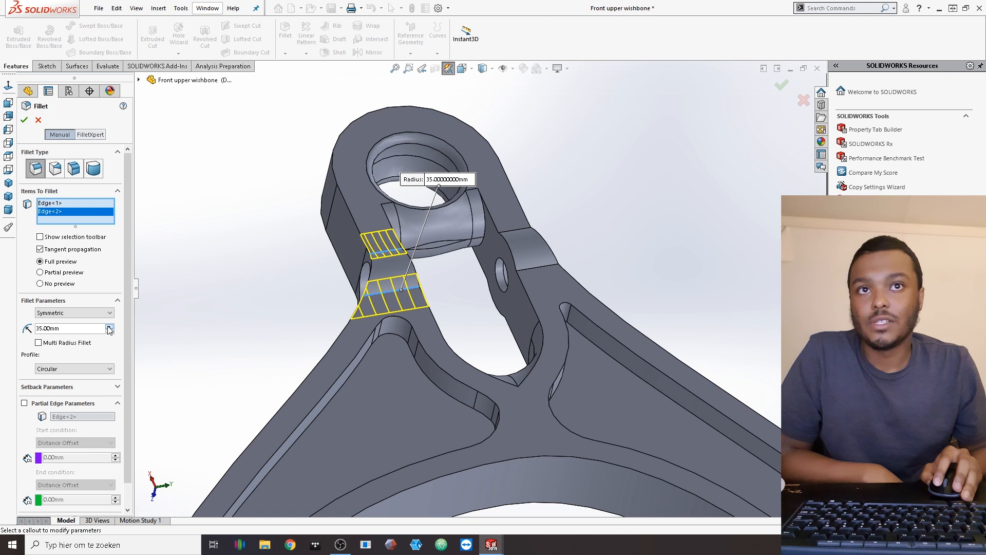
pyautogui.scroll(7, 109, 328)
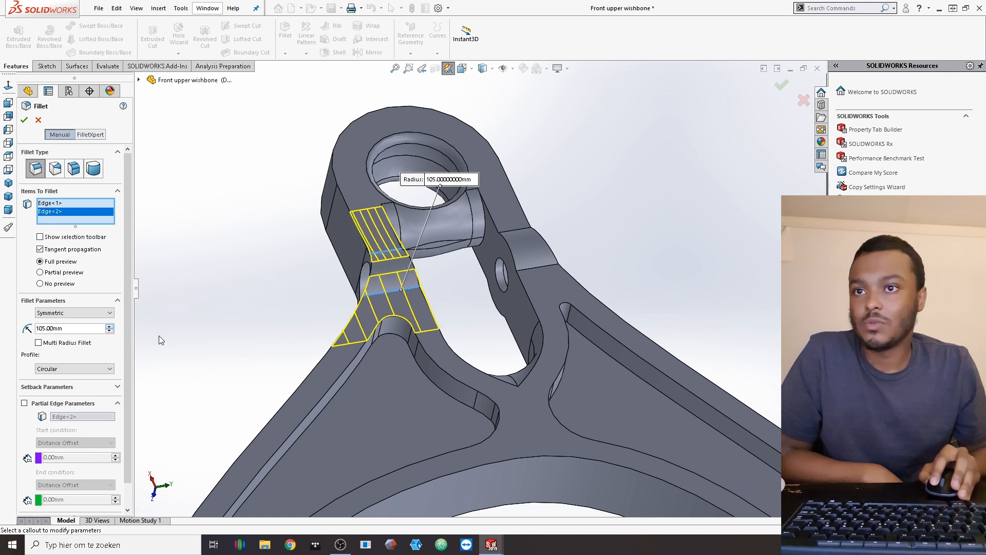
pyautogui.click(109, 331)
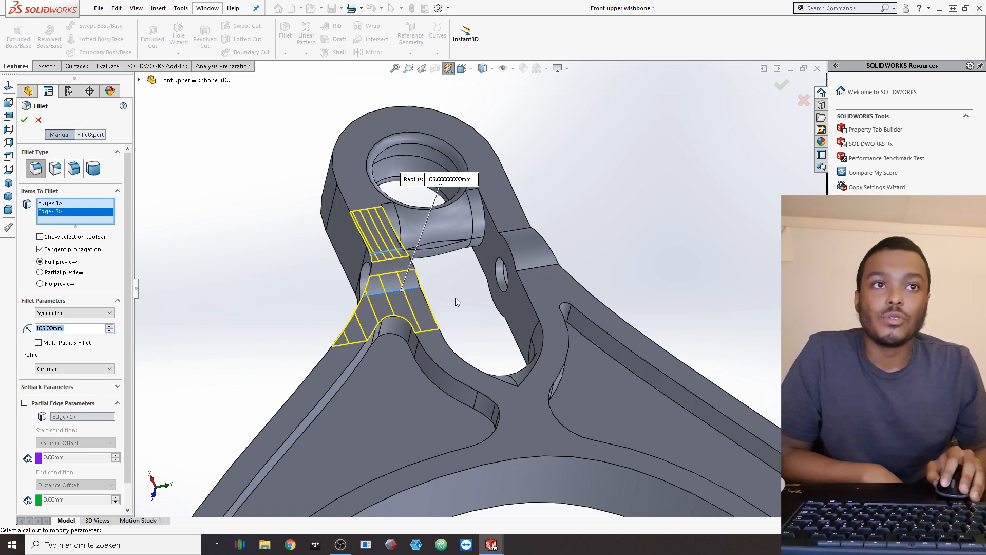
# Step: Add the two matching transition edges on the slot's other side to the 105 mm fillet
pyautogui.click(510, 229)
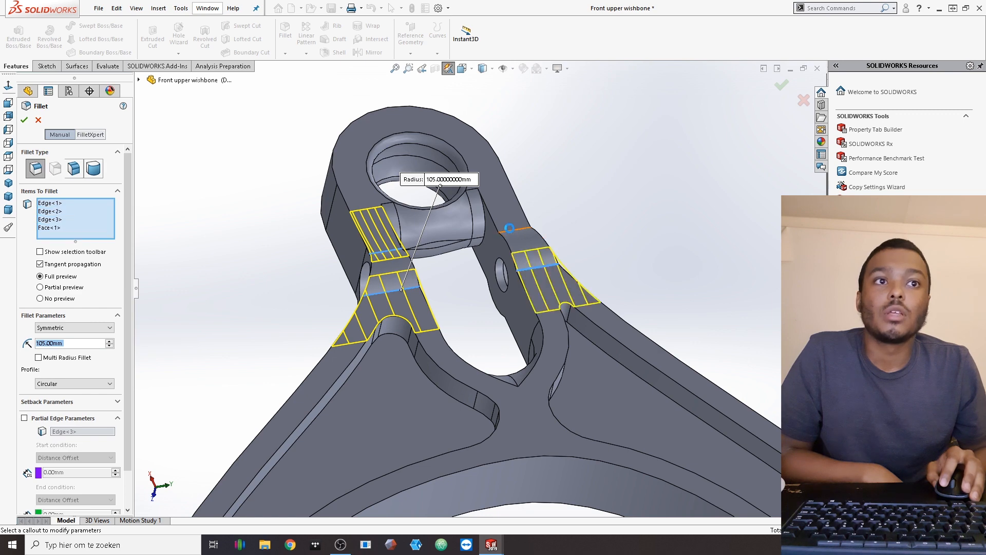
pyautogui.click(513, 229)
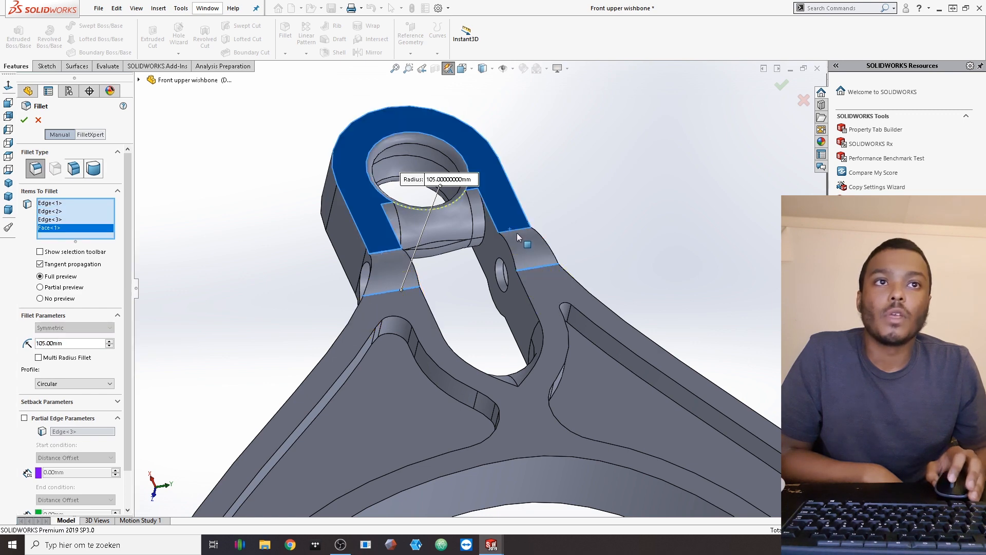
pyautogui.moveTo(577, 235); pyautogui.dragTo(454, 279, button='middle')
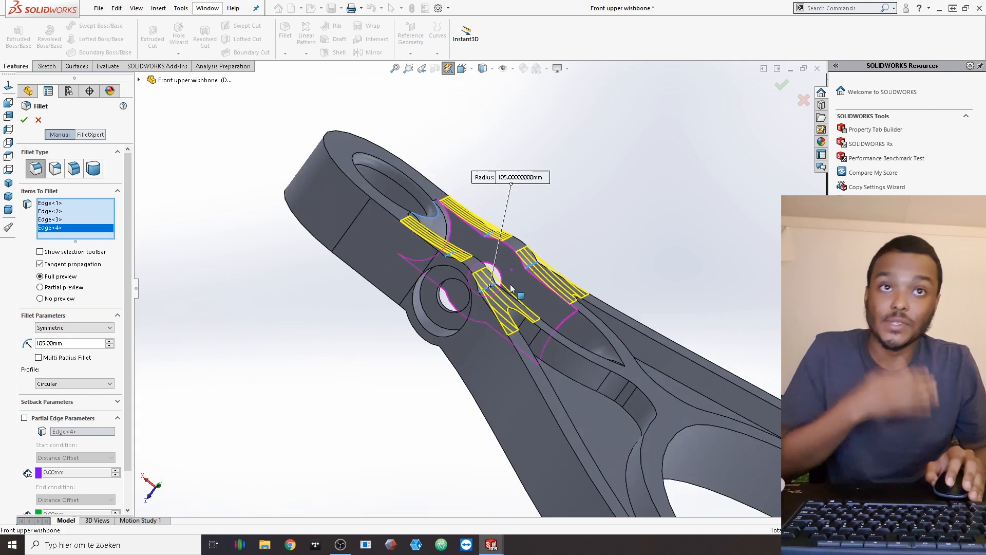
# Step: Check the fillet preview around the slot and pick the inner edge where one arm meets its cylindrical end
pyautogui.scroll(4, 453, 280)
pyautogui.scroll(3, 436, 303)
pyautogui.scroll(-5, 546, 303)
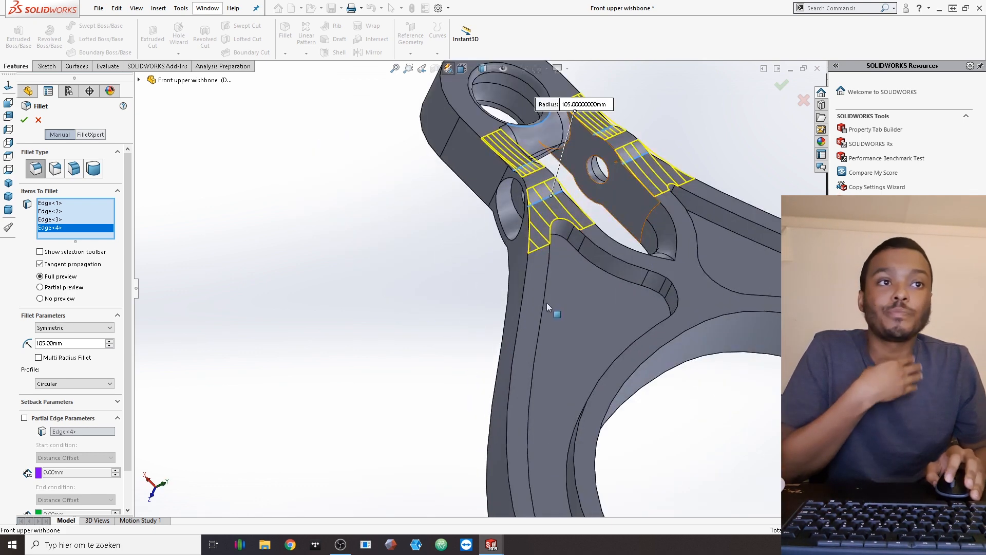
pyautogui.scroll(2, 575, 319)
pyautogui.scroll(-2, 602, 333)
pyautogui.scroll(3, 534, 349)
pyautogui.moveTo(601, 332); pyautogui.dragTo(584, 443, button='middle')
pyautogui.scroll(-3, 584, 444)
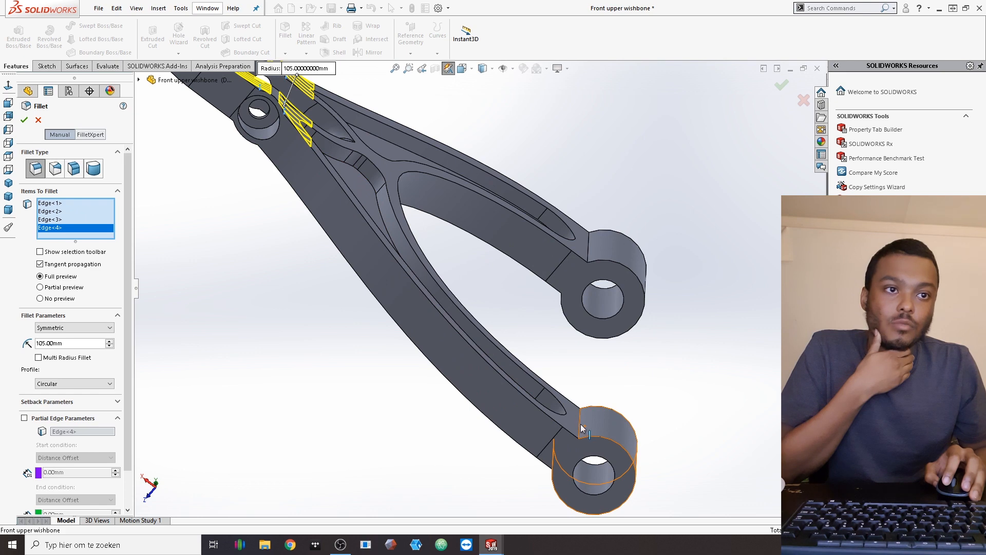
pyautogui.click(580, 423)
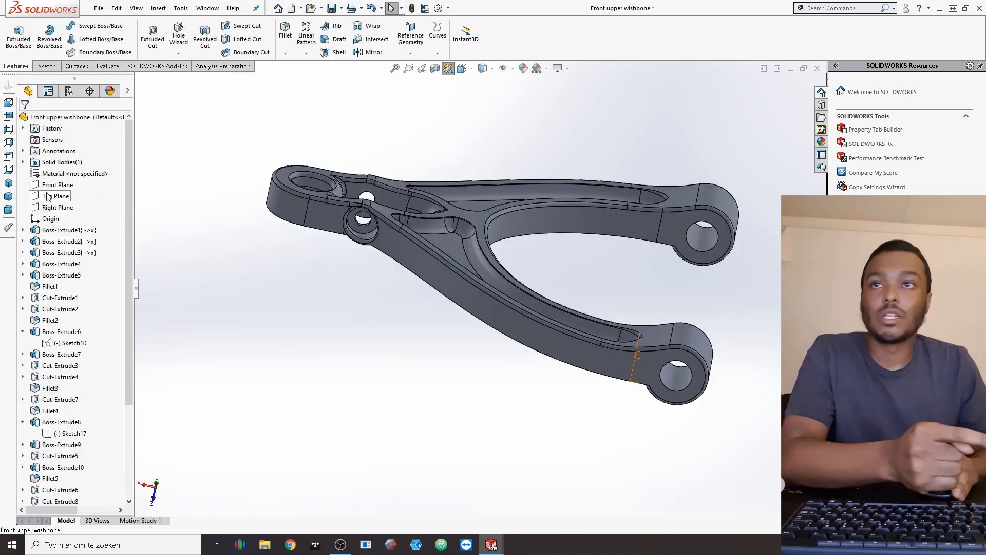
# Step: Sketch a corner rectangle about 600 mm by 522 mm on the Front Plane, enclosing the whole wishbone
pyautogui.click(48, 196)
pyautogui.scroll(3, 280, 171)
pyautogui.moveTo(280, 173); pyautogui.dragTo(296, 149, button='middle')
pyautogui.click(56, 186)
pyautogui.moveTo(415, 216); pyautogui.dragTo(360, 255, button='middle')
pyautogui.click(153, 37)
pyautogui.click(67, 39)
pyautogui.moveTo(442, 116); pyautogui.dragTo(445, 128, button='middle')
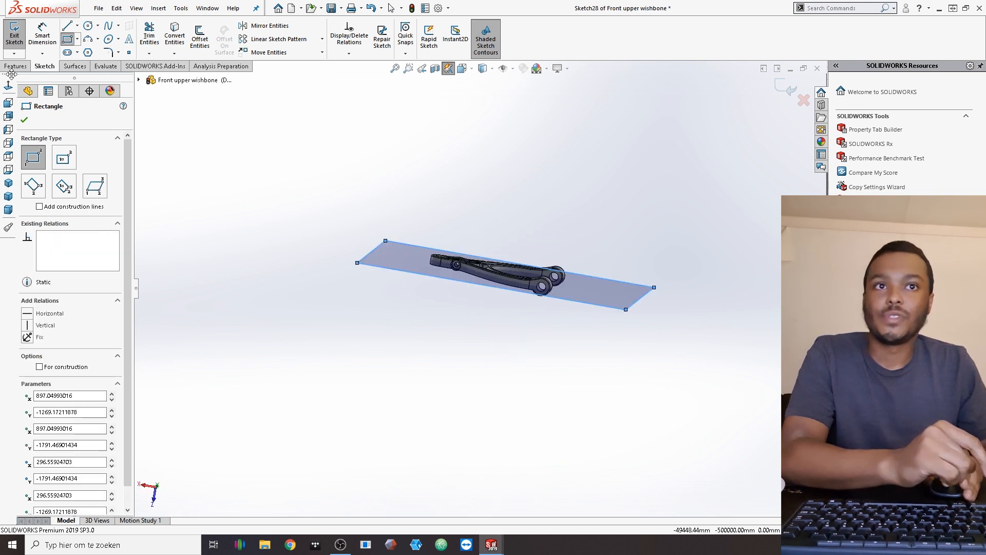
# Step: Cut away the half of the wishbone below the rectangle with a 27.5 mm blind cut in the reversed direction
pyautogui.click(7, 68)
pyautogui.scroll(-5, 474, 277)
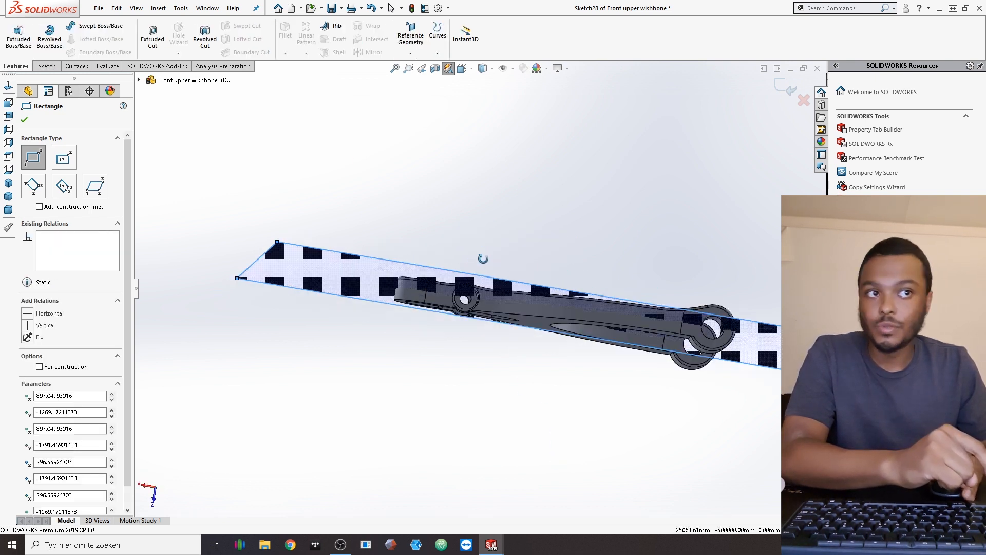
pyautogui.click(152, 36)
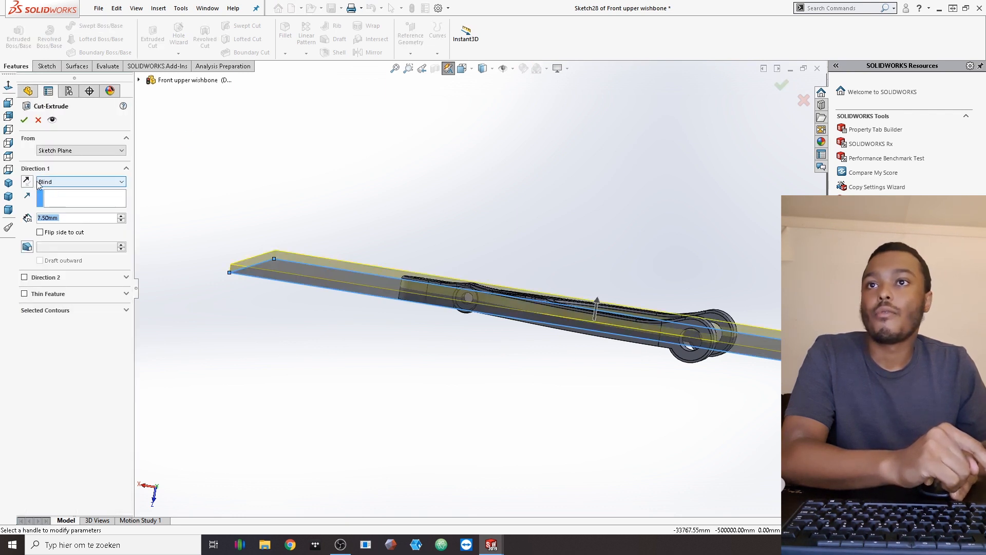
pyautogui.click(121, 216)
pyautogui.click(122, 216)
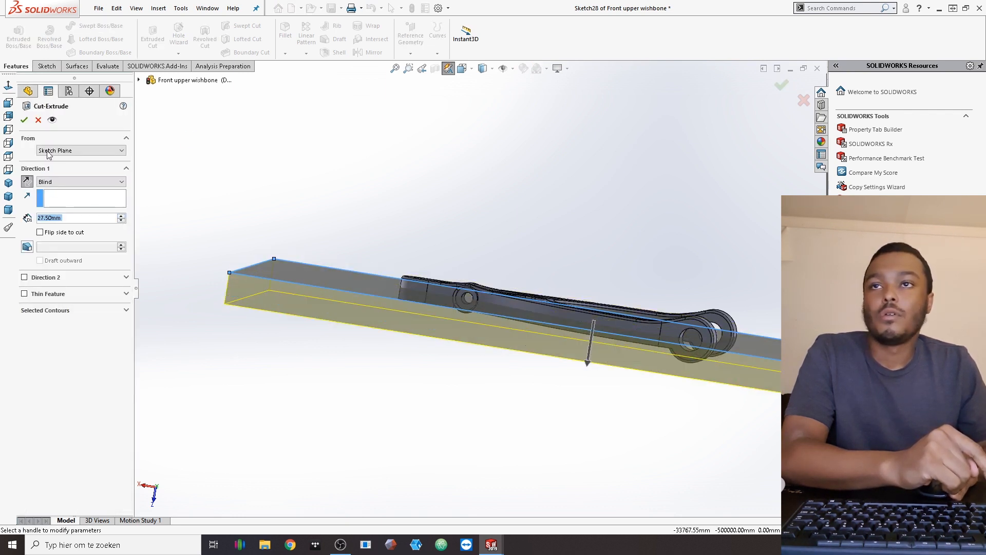
pyautogui.click(23, 121)
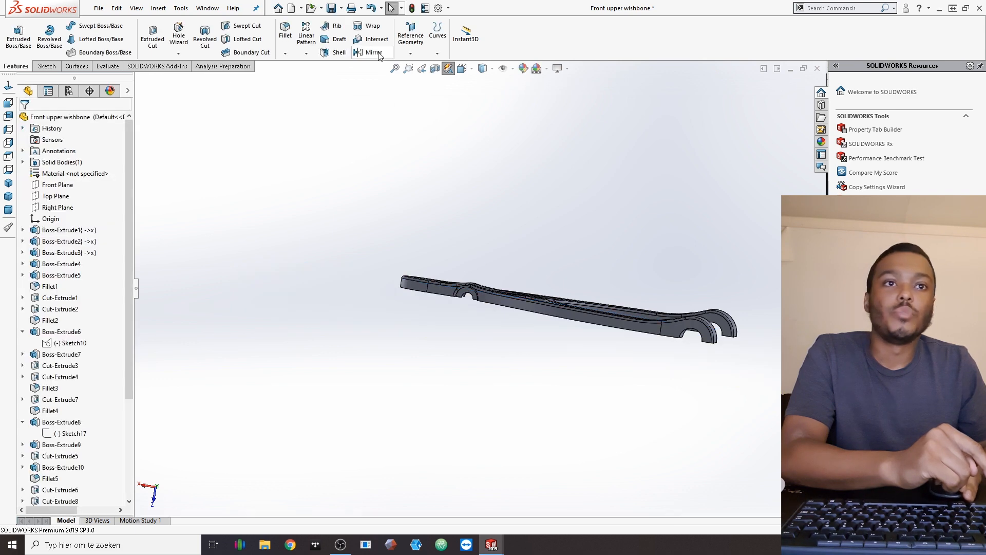
# Step: Mirror the remaining wishbone body about its flat cut face, with the solids merged
pyautogui.click(370, 51)
pyautogui.moveTo(592, 292); pyautogui.dragTo(588, 255, button='middle')
pyautogui.click(513, 309)
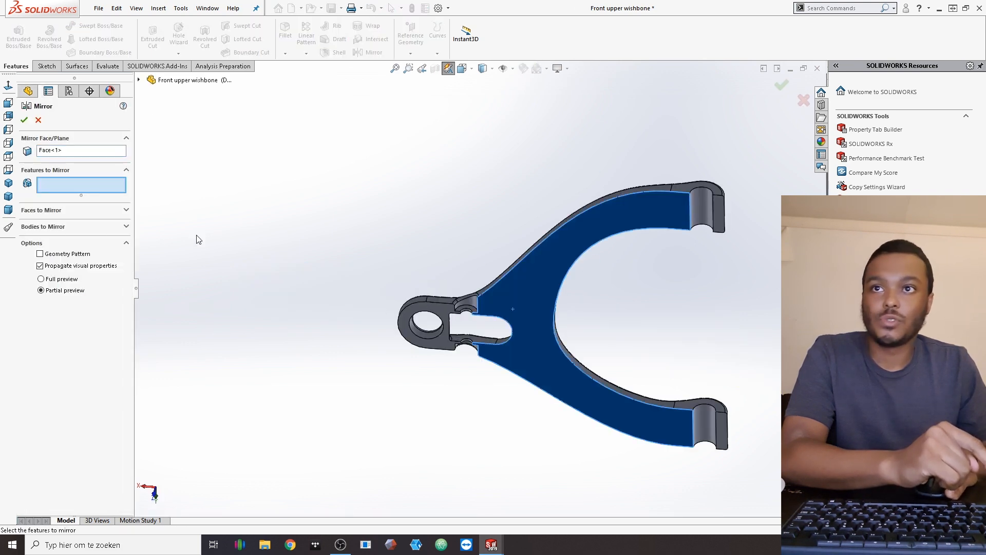
pyautogui.click(101, 227)
pyautogui.click(547, 295)
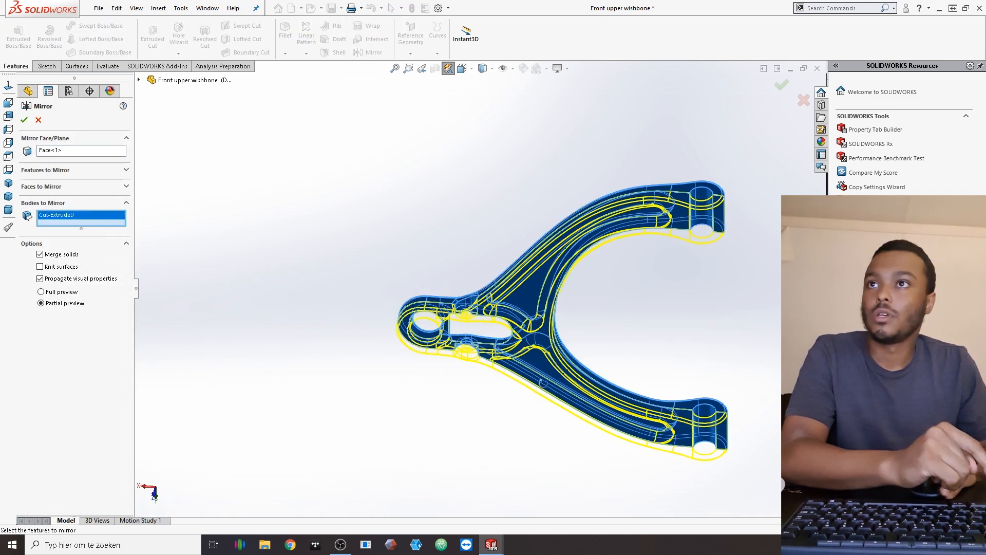
pyautogui.moveTo(548, 295); pyautogui.dragTo(542, 332, button='middle')
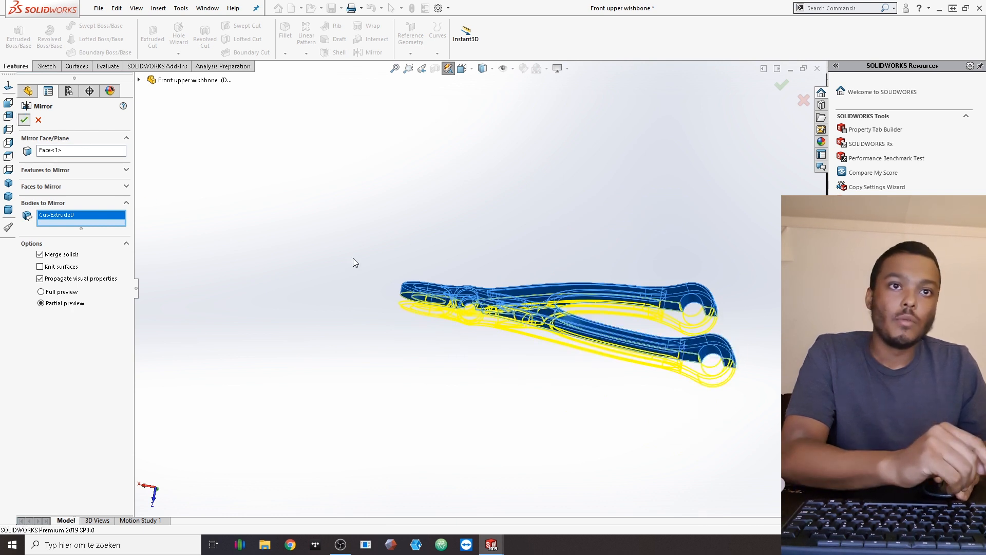
pyautogui.press('Return')
# Step: Save and close the completed wishbone part, and finish editing the component in the Seating Position assembly
pyautogui.moveTo(521, 269); pyautogui.dragTo(534, 371, button='middle')
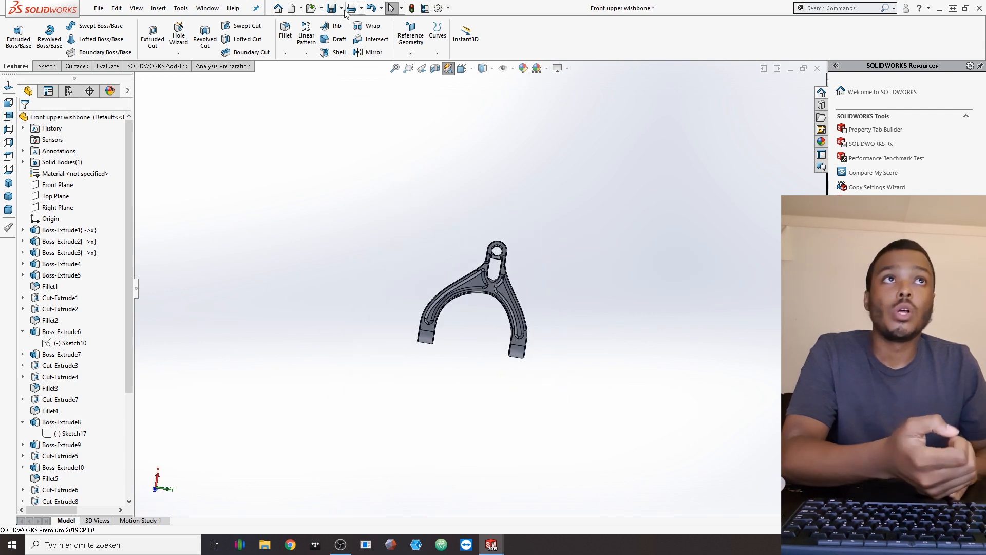
pyautogui.click(332, 8)
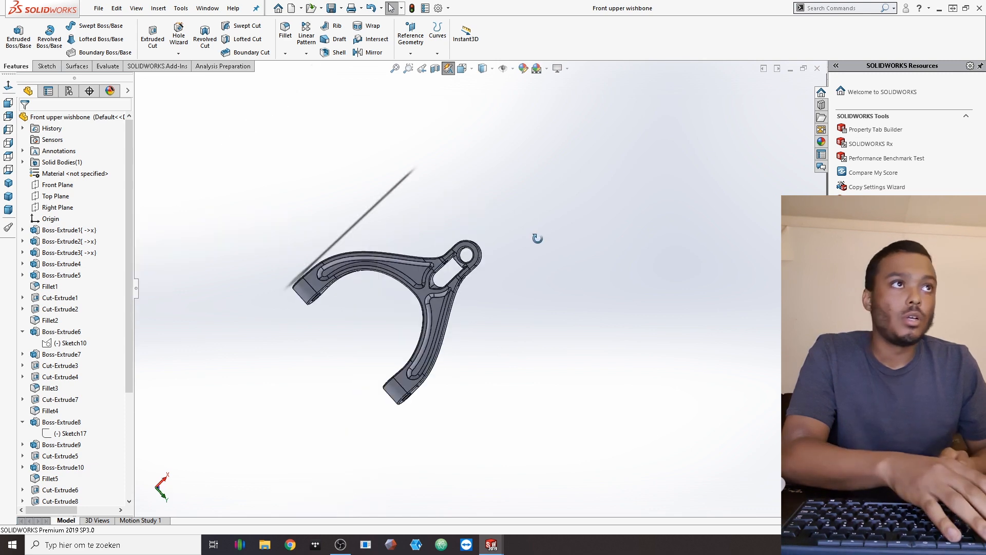
pyautogui.click(817, 69)
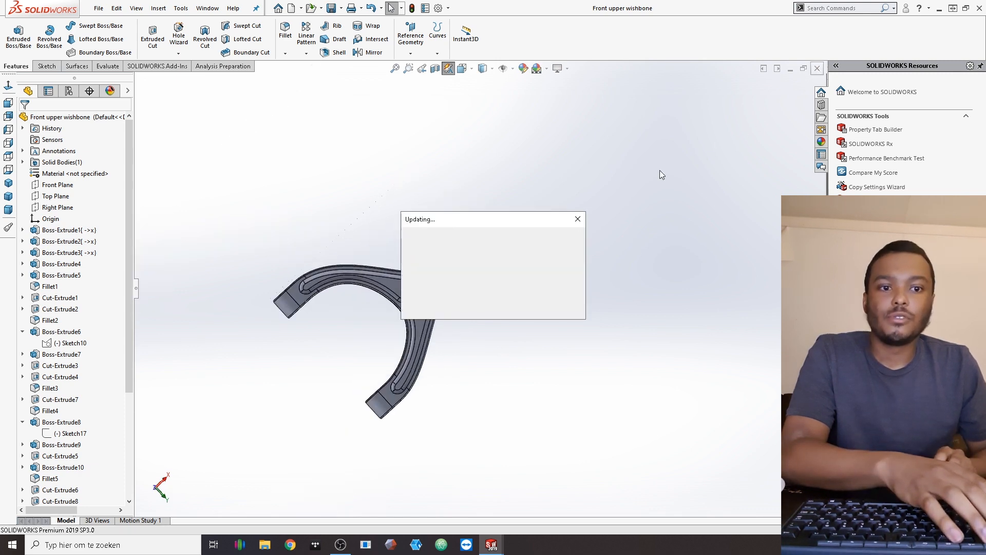
pyautogui.scroll(2, 485, 271)
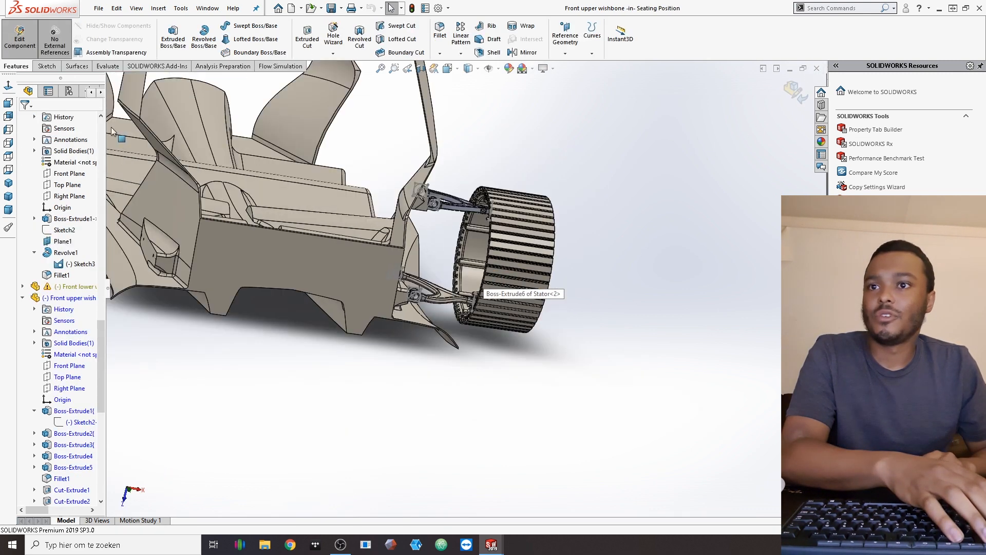
pyautogui.click(28, 43)
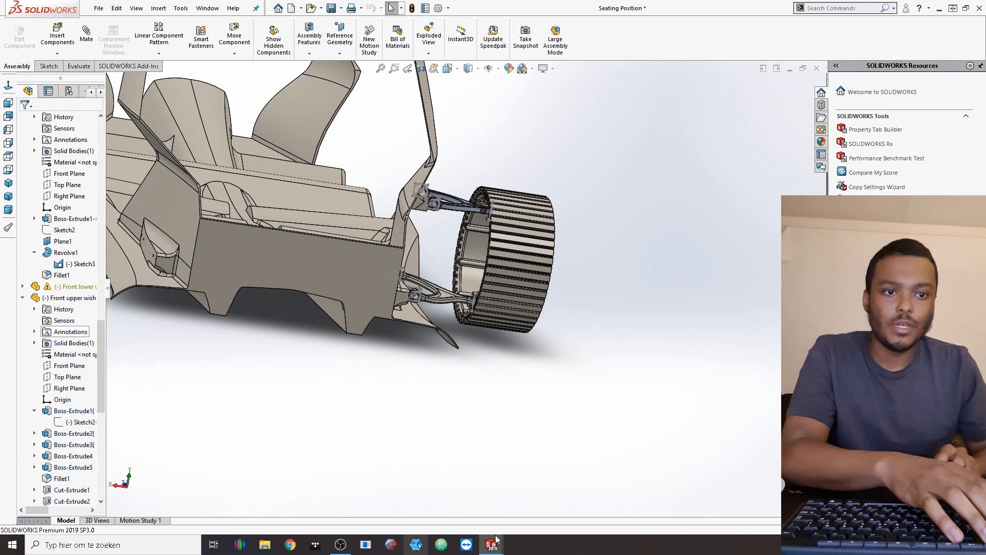
# Step: Switch to the Suspension ball joint part and close it, saving its changes
pyautogui.moveTo(492, 543)
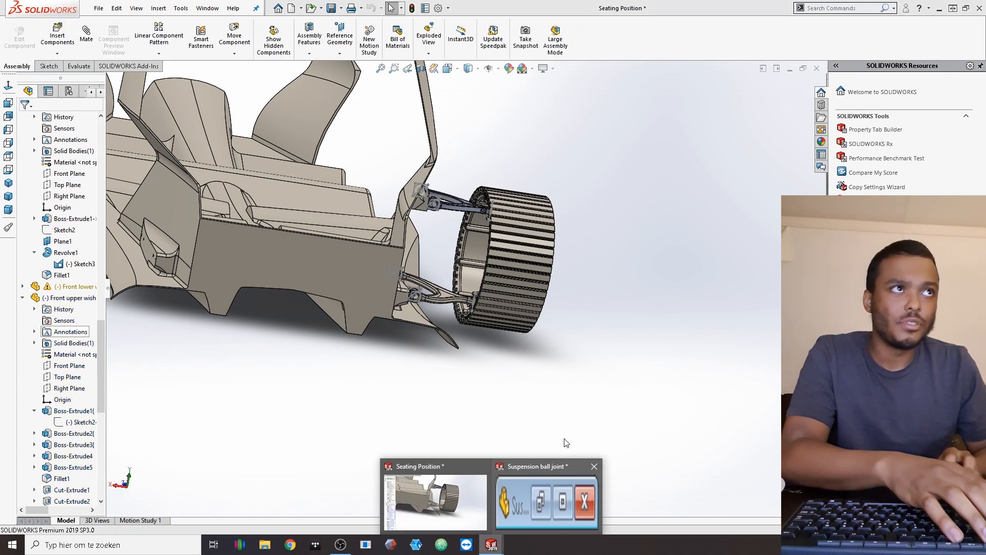
pyautogui.click(536, 474)
pyautogui.click(816, 69)
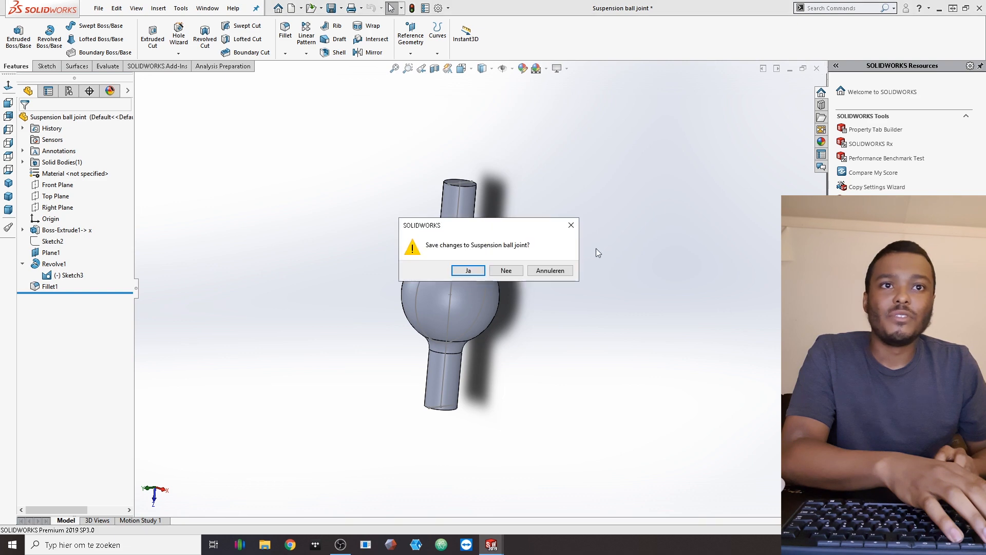
pyautogui.click(464, 272)
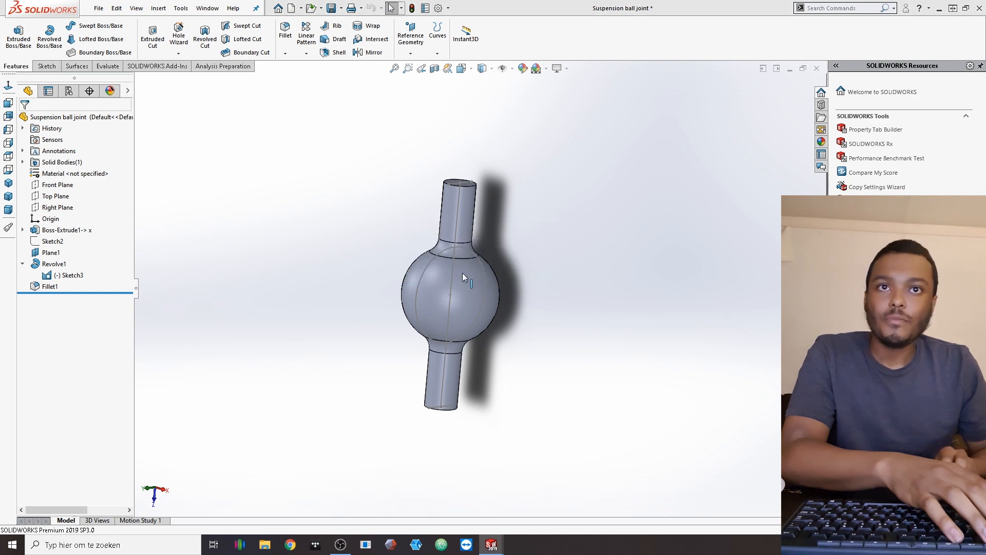
# Step: Examine how both front wishbones sit between the monocoque and the wheel, including the mounting recess in the monocoque's side
pyautogui.scroll(-3, 483, 267)
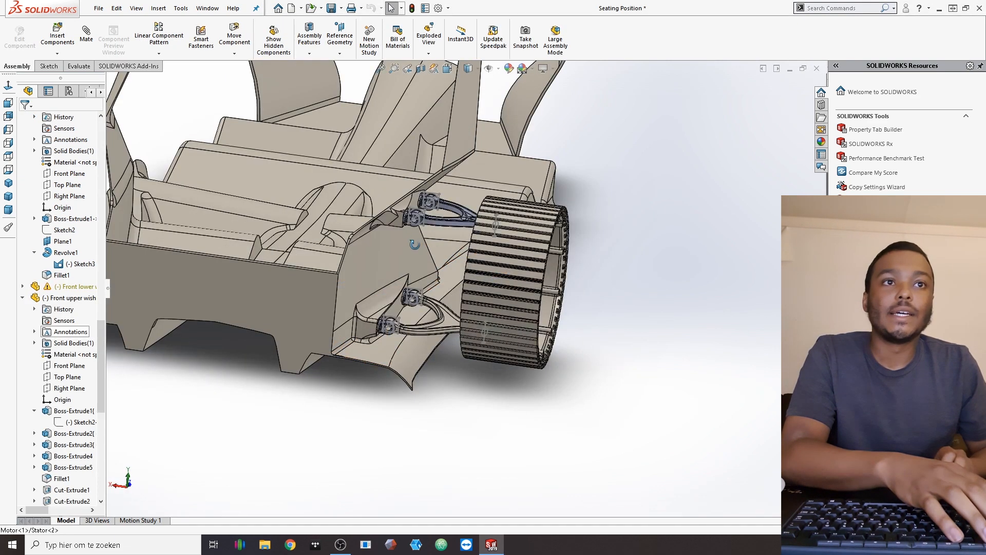
pyautogui.moveTo(385, 228); pyautogui.dragTo(440, 338, button='middle')
pyautogui.scroll(-5, 454, 227)
pyautogui.scroll(4, 480, 286)
pyautogui.scroll(6, 439, 339)
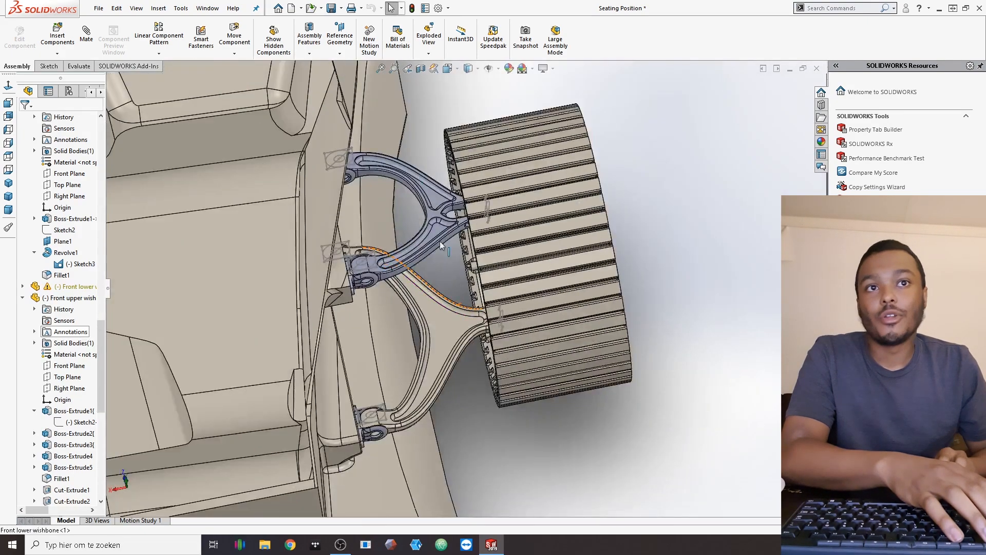
pyautogui.scroll(3, 440, 241)
pyautogui.scroll(1, 446, 270)
pyautogui.scroll(-3, 453, 276)
pyautogui.scroll(2, 453, 278)
pyautogui.scroll(3, 452, 279)
pyautogui.scroll(-5, 385, 304)
pyautogui.scroll(-5, 433, 245)
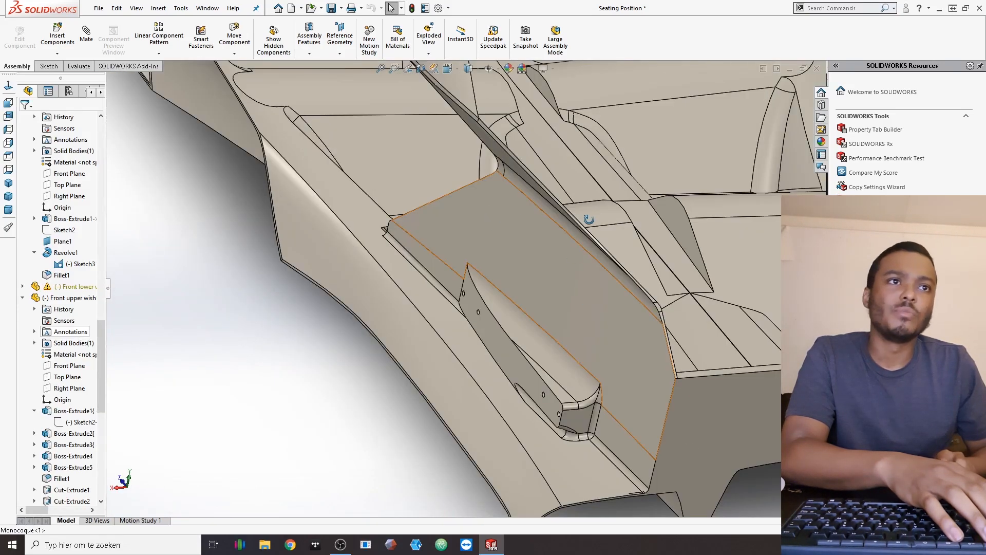
pyautogui.scroll(8, 532, 229)
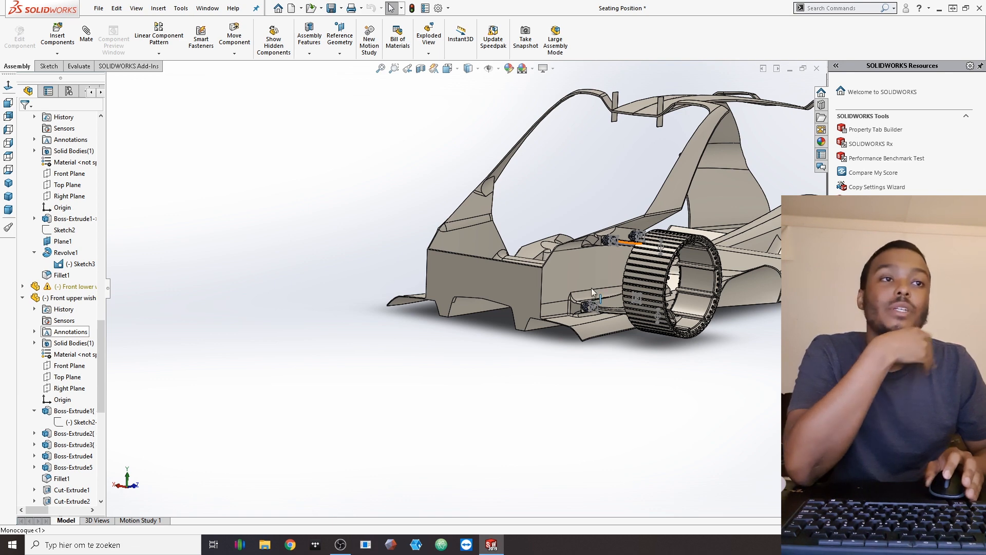
# Step: Inspect the upper wishbone's pockets and wheel-side end, and the lower wishbone's mounts on the monocoque
pyautogui.scroll(-1, 607, 301)
pyautogui.moveTo(622, 282); pyautogui.dragTo(592, 323, button='middle')
pyautogui.scroll(-2, 573, 285)
pyautogui.scroll(-3, 573, 284)
pyautogui.scroll(-1, 593, 323)
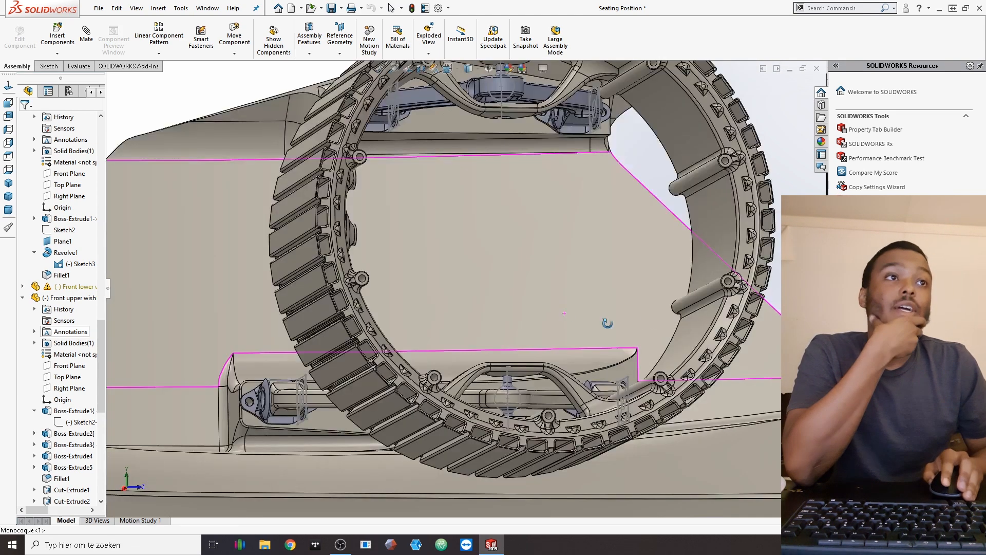
pyautogui.moveTo(671, 361); pyautogui.dragTo(655, 321, button='middle')
pyautogui.scroll(3, 654, 322)
pyautogui.scroll(-5, 612, 215)
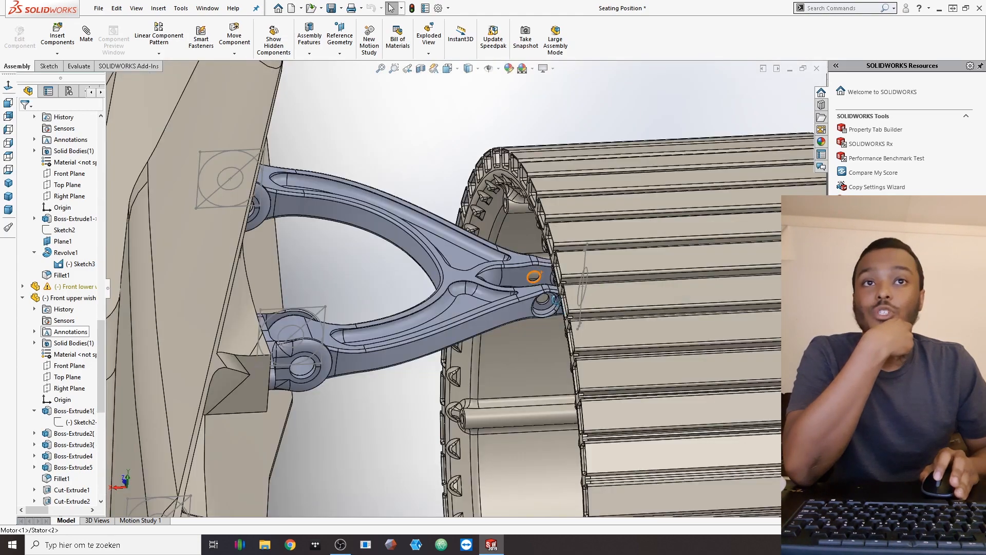
pyautogui.scroll(-3, 396, 201)
pyautogui.moveTo(387, 211); pyautogui.dragTo(397, 247, button='middle')
pyautogui.scroll(-4, 410, 254)
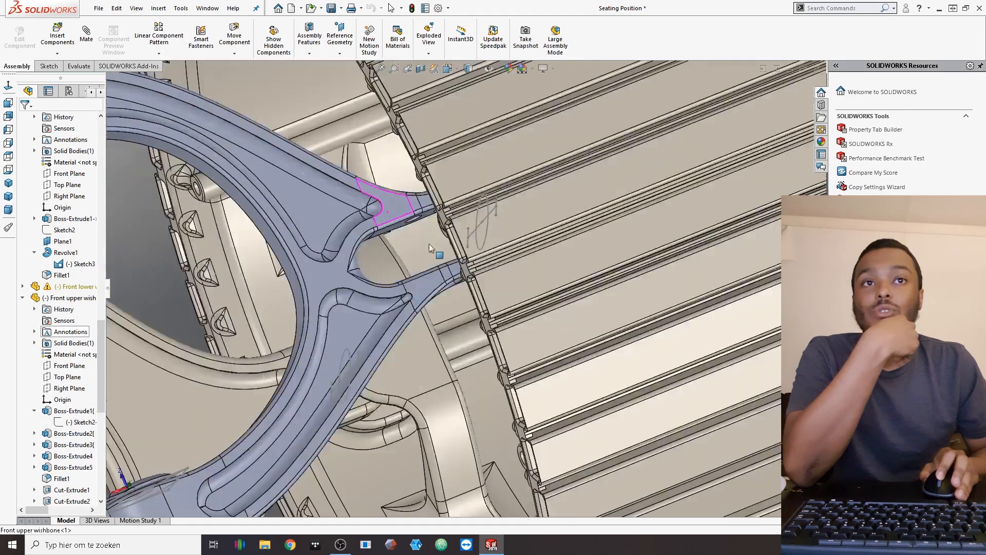
pyautogui.scroll(5, 407, 129)
pyautogui.moveTo(420, 211)
pyautogui.mouseDown(button='middle')
pyautogui.moveTo(407, 128)
pyautogui.moveTo(440, 201)
pyautogui.moveTo(431, 221)
pyautogui.mouseUp(button='middle')
pyautogui.scroll(-2, 411, 223)
pyautogui.scroll(5, 271, 320)
pyautogui.scroll(-5, 333, 340)
pyautogui.scroll(-1, 504, 331)
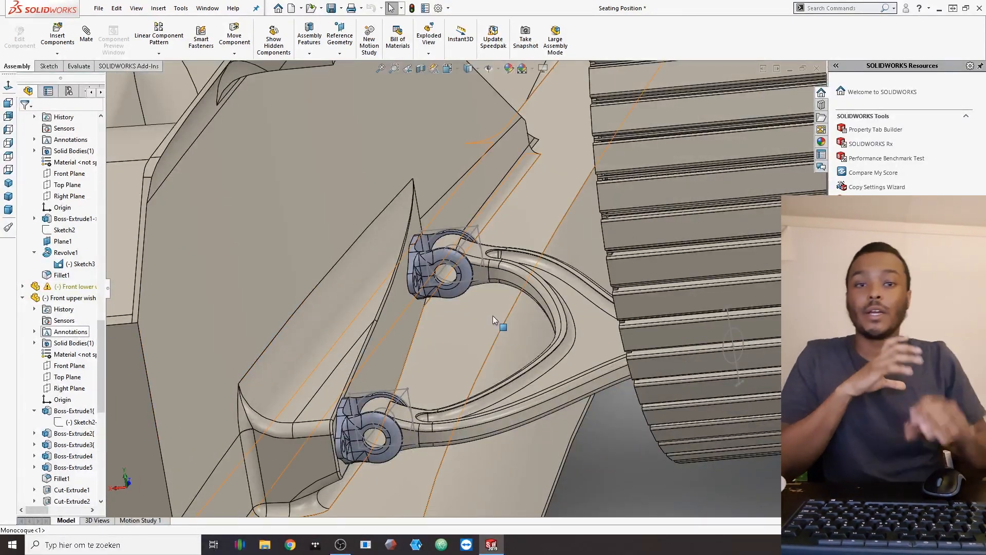
pyautogui.scroll(5, 418, 319)
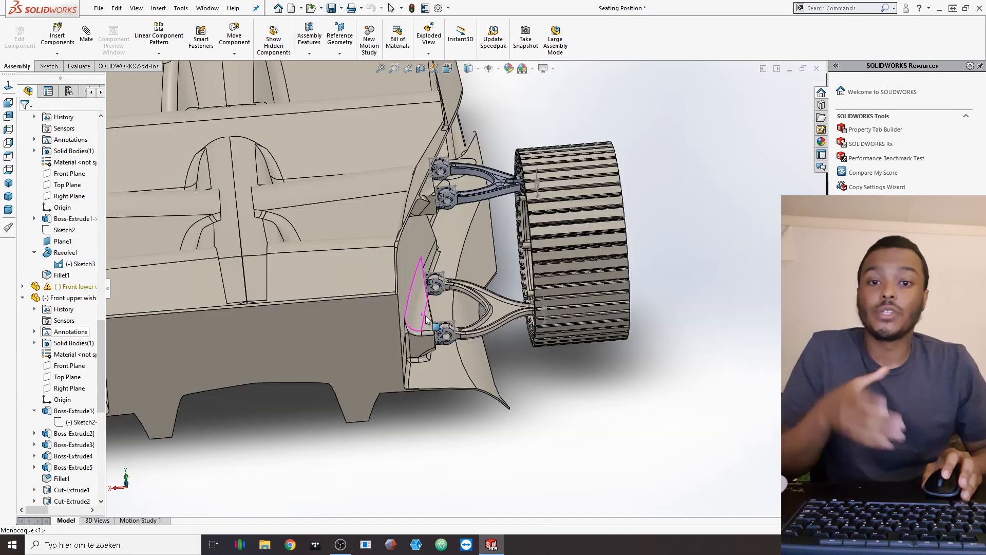
# Step: Review the whole monocoque with the front wheel and suspension from the side and the front
pyautogui.scroll(-2, 424, 318)
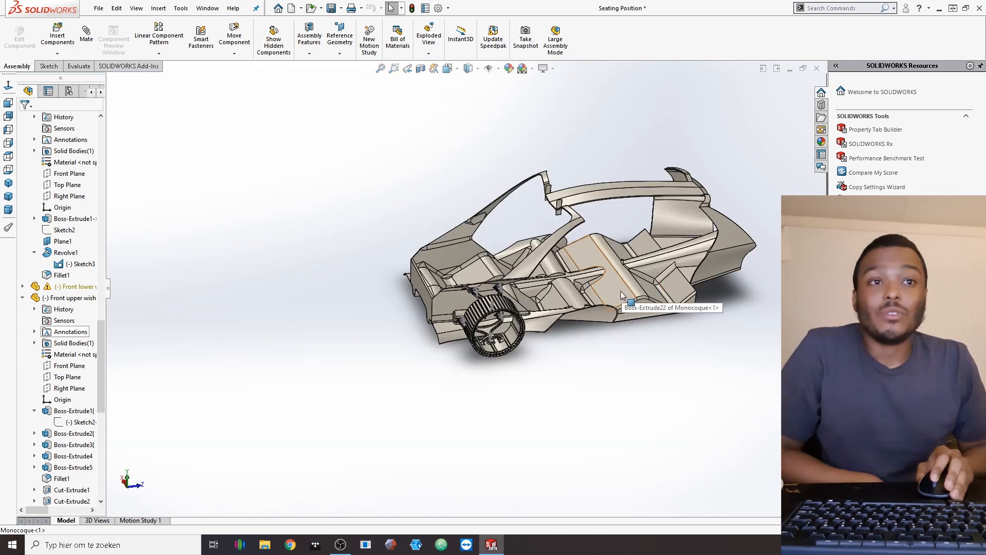
pyautogui.moveTo(534, 290); pyautogui.dragTo(596, 301, button='middle')
pyautogui.scroll(-4, 499, 286)
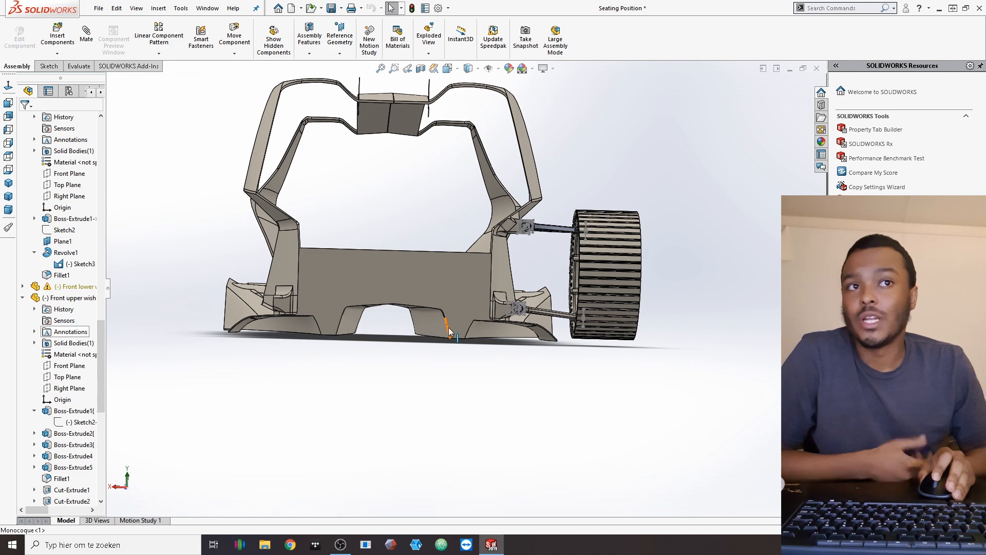
pyautogui.moveTo(495, 285); pyautogui.dragTo(456, 363, button='middle')
pyautogui.scroll(-4, 456, 316)
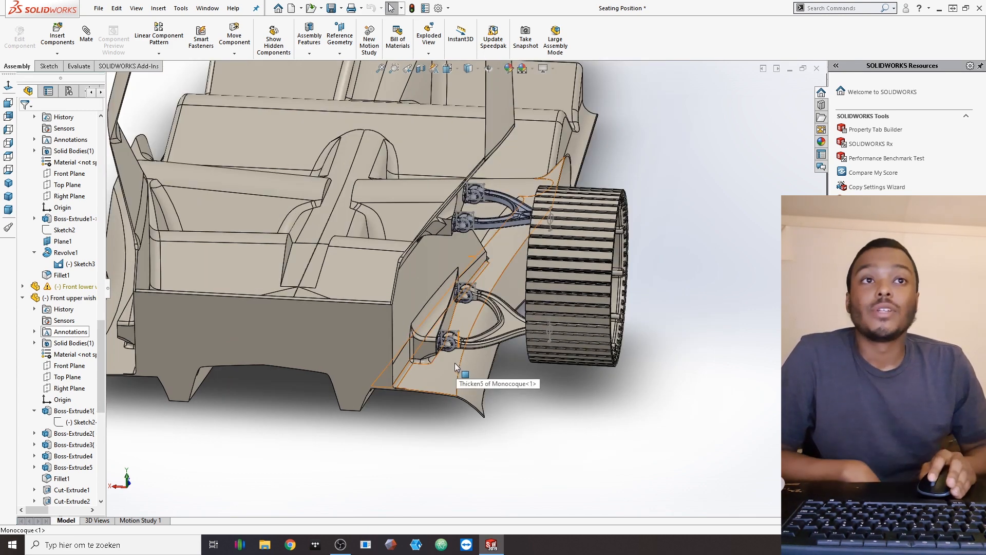
pyautogui.scroll(4, 402, 386)
pyautogui.moveTo(403, 386); pyautogui.dragTo(424, 382, button='middle')
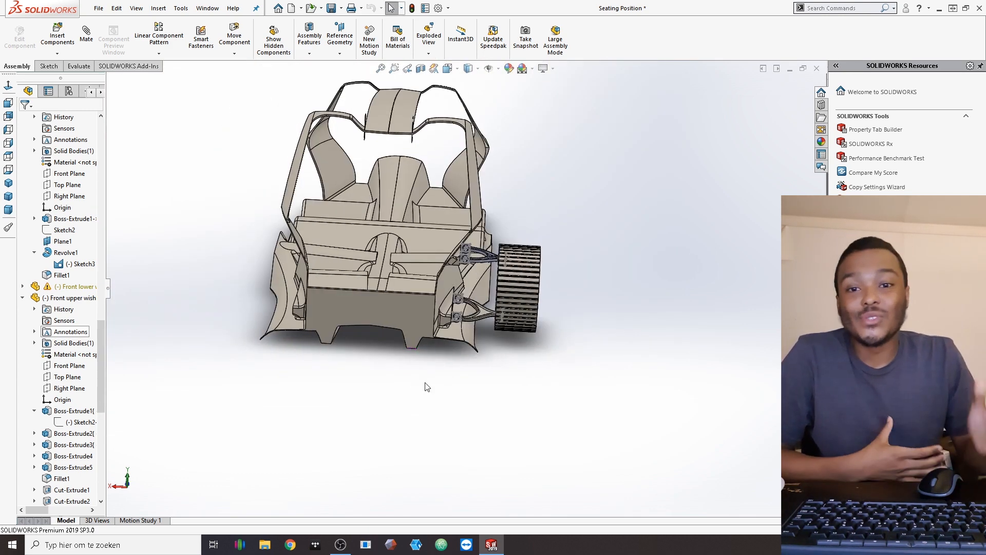
pyautogui.scroll(-5, 446, 291)
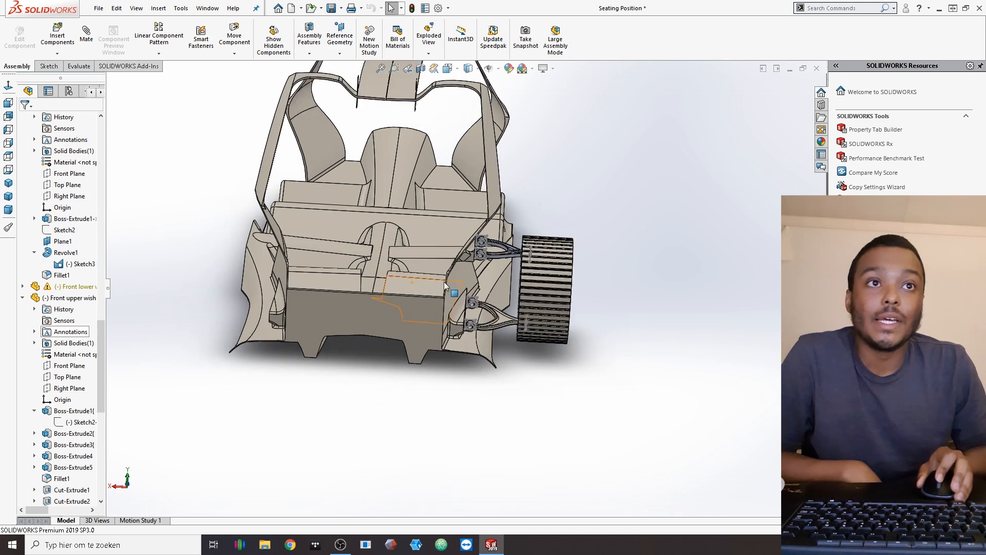
# Step: Examine the wheel's interior, checking how the upper and lower ball joints and wishbones fit within the motor stator
pyautogui.moveTo(452, 279); pyautogui.dragTo(512, 236, button='middle')
pyautogui.scroll(-3, 511, 188)
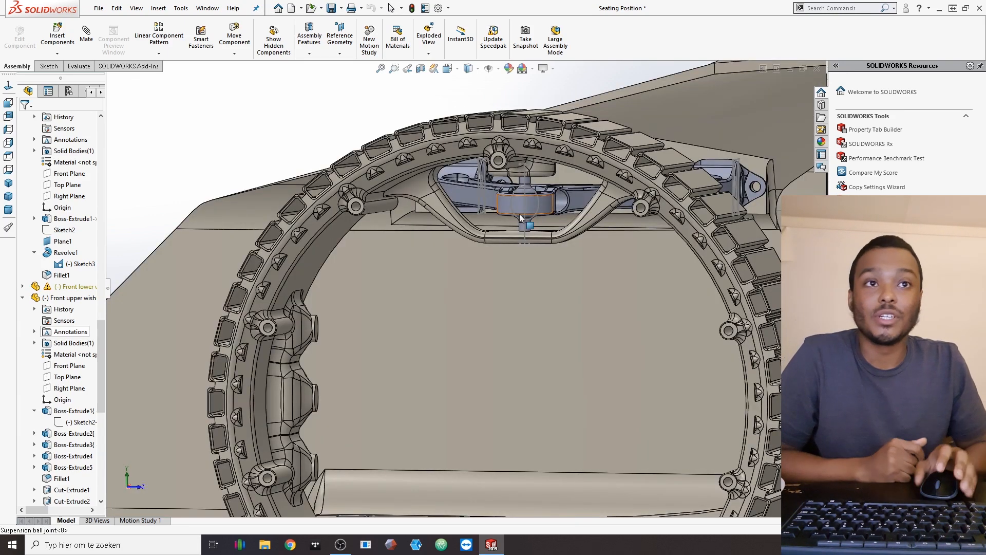
pyautogui.scroll(2, 519, 218)
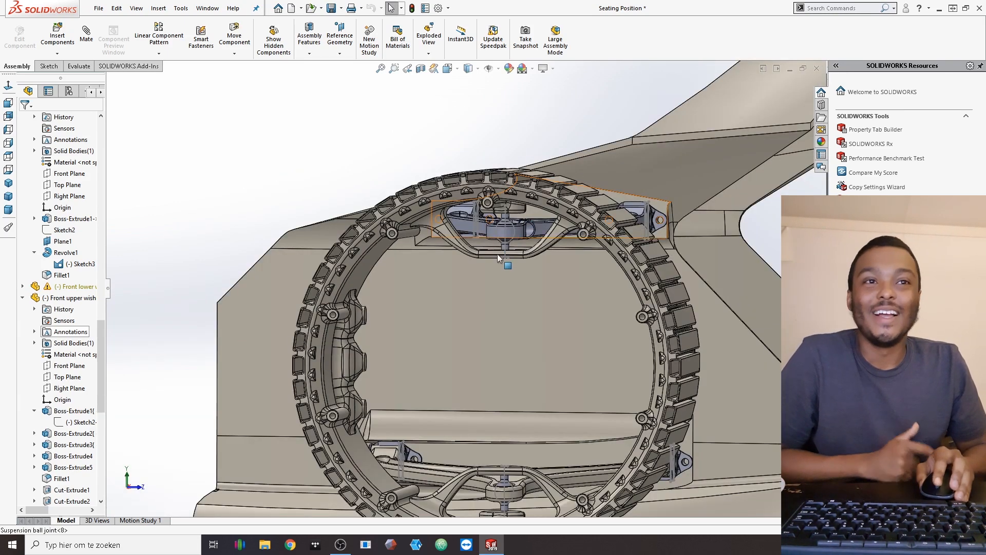
pyautogui.scroll(3, 508, 250)
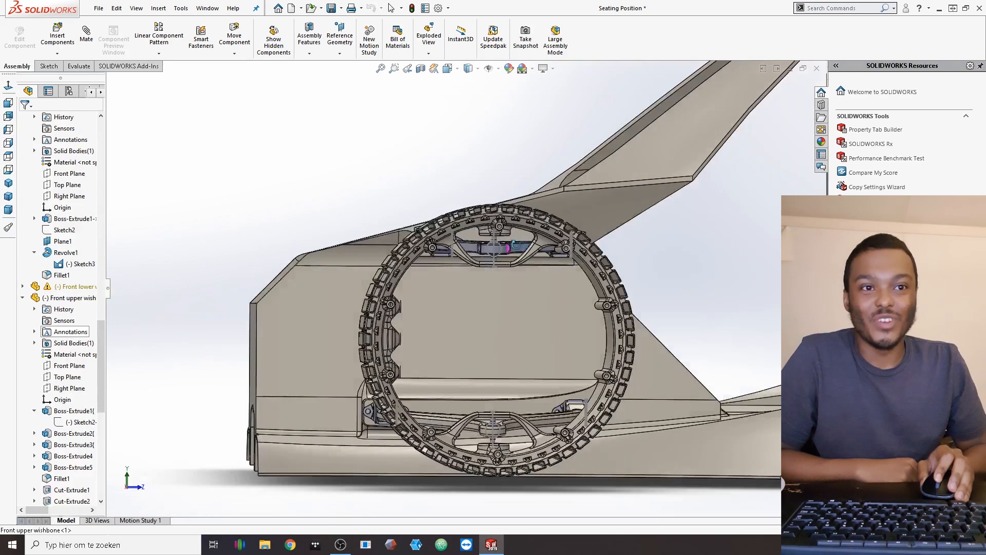
pyautogui.moveTo(513, 248); pyautogui.dragTo(468, 349, button='middle')
pyautogui.scroll(1, 506, 261)
pyautogui.scroll(3, 505, 261)
pyautogui.scroll(-5, 468, 355)
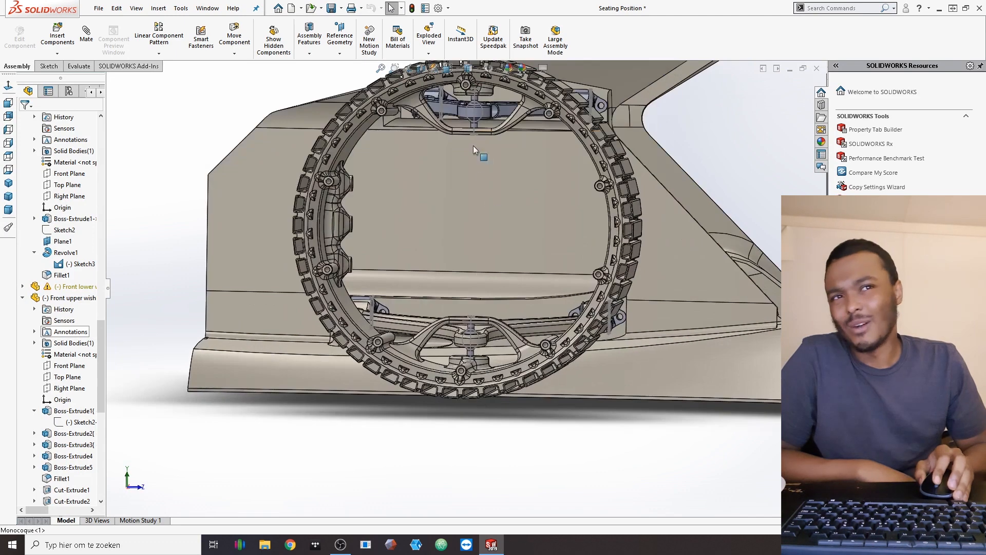
pyautogui.scroll(3, 470, 300)
pyautogui.moveTo(470, 300)
pyautogui.mouseDown(button='middle')
pyautogui.moveTo(426, 282)
pyautogui.moveTo(472, 304)
pyautogui.mouseUp(button='middle')
pyautogui.scroll(-2, 485, 254)
pyautogui.moveTo(474, 250); pyautogui.dragTo(430, 288, button='middle')
pyautogui.scroll(-5, 430, 344)
pyautogui.moveTo(441, 366); pyautogui.dragTo(457, 343, button='middle')
pyautogui.scroll(10, 463, 324)
pyautogui.scroll(-2, 464, 329)
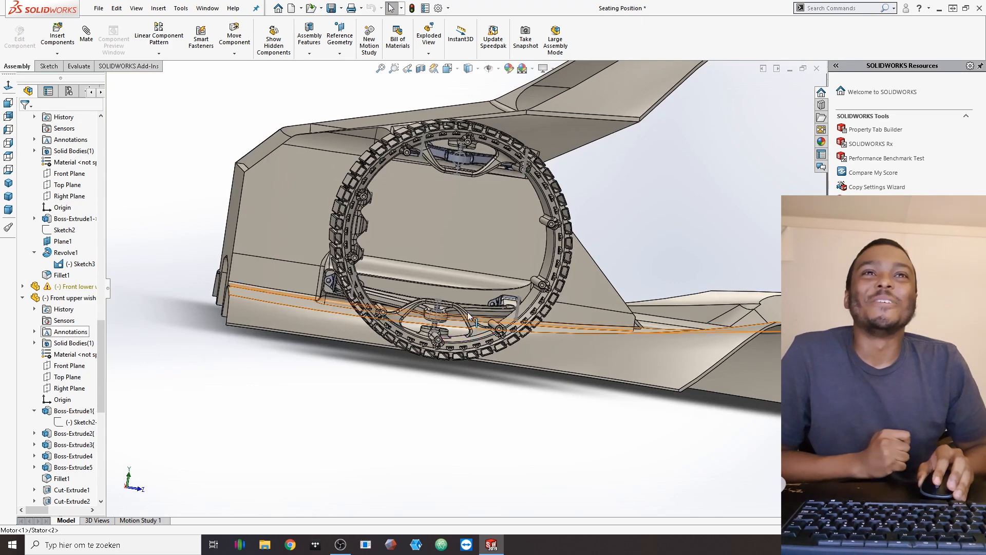
pyautogui.moveTo(465, 327); pyautogui.dragTo(458, 287, button='middle')
pyautogui.scroll(-8, 460, 290)
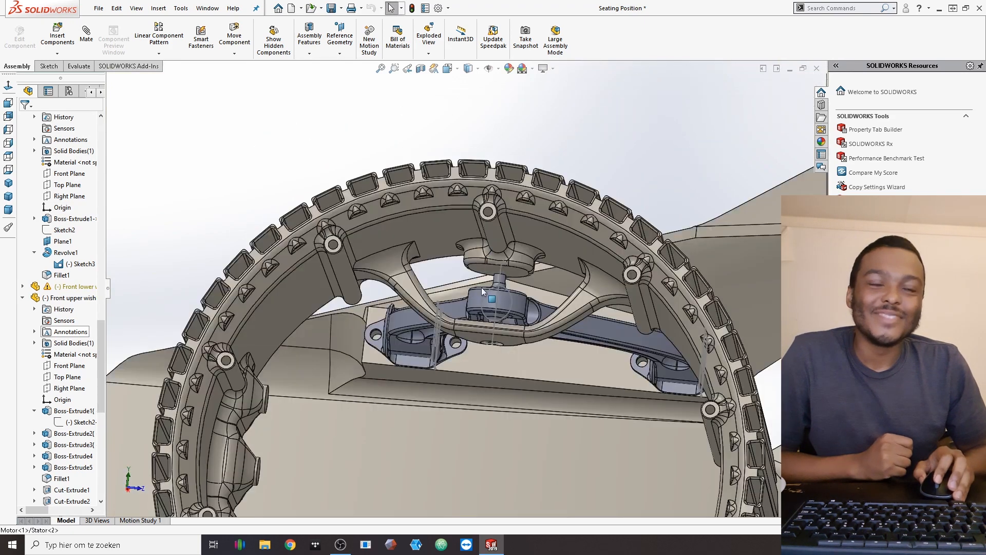